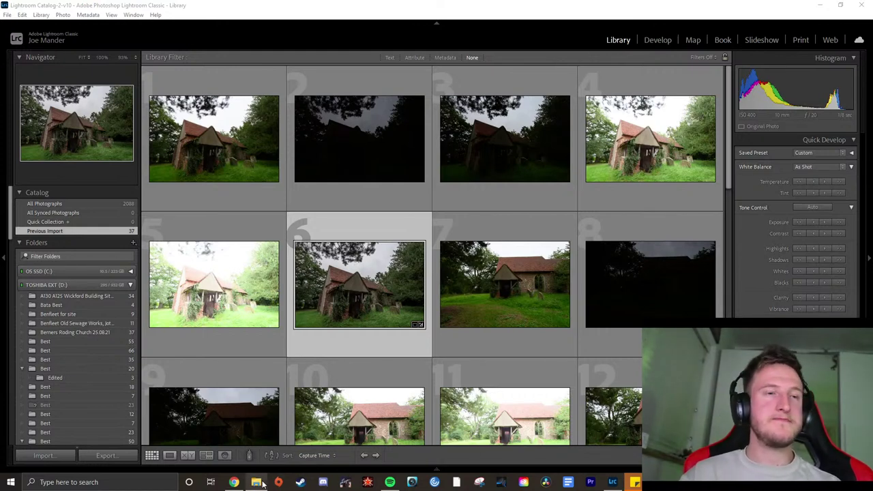
Switch to File Explorer, enlarge the thumbnails in the maximised edit folder and open church-1.jpg for viewing
drag(872, 39, 688, 62)
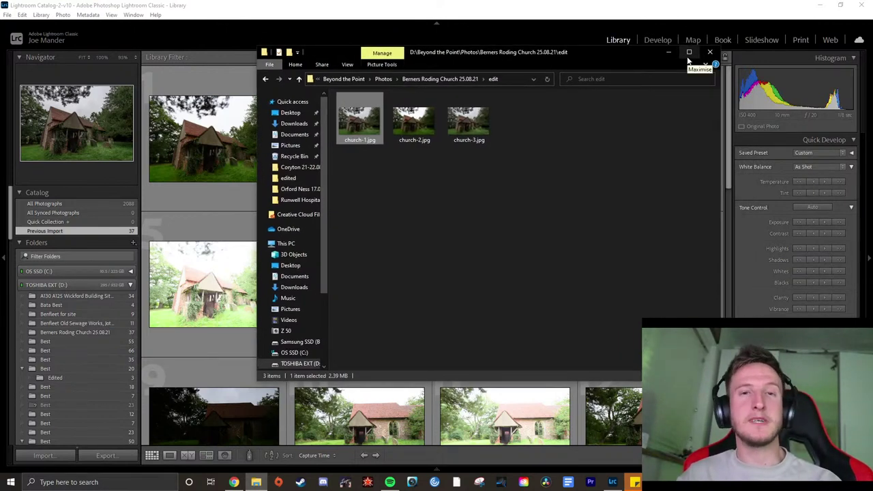
click(688, 58)
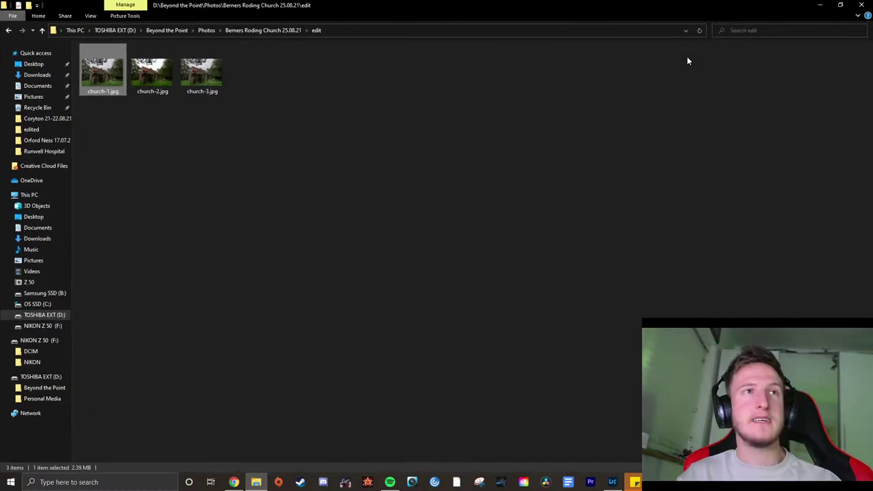
click(389, 155)
ctrl+scroll(340, 150, up, 3)
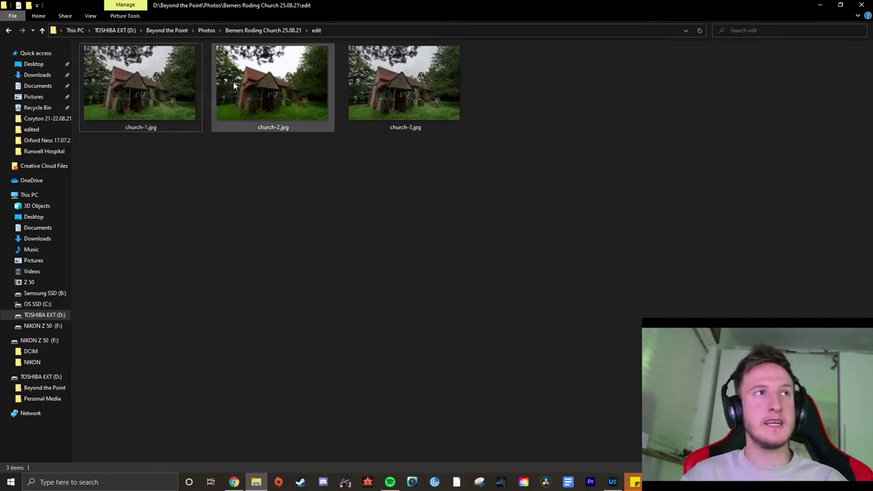
double_click(140, 83)
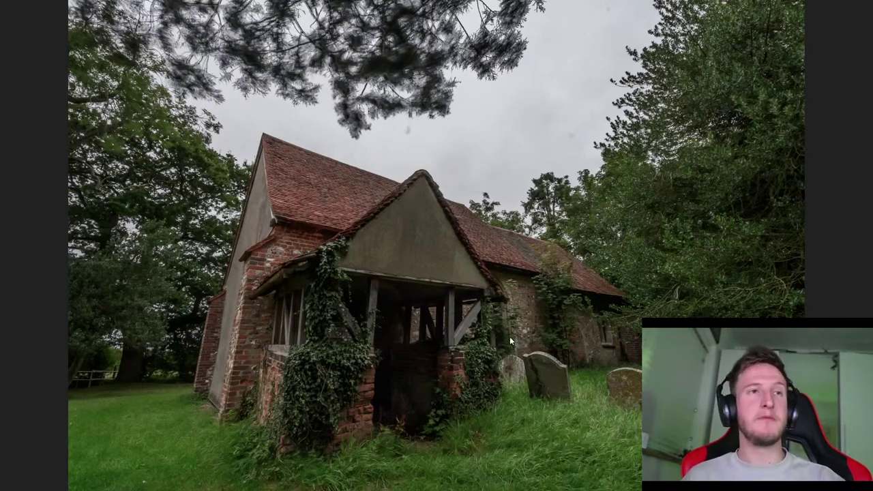
Inspect the finished church-1.jpg photo, put its viewer away and return to Lightroom Classic
key(backslash)
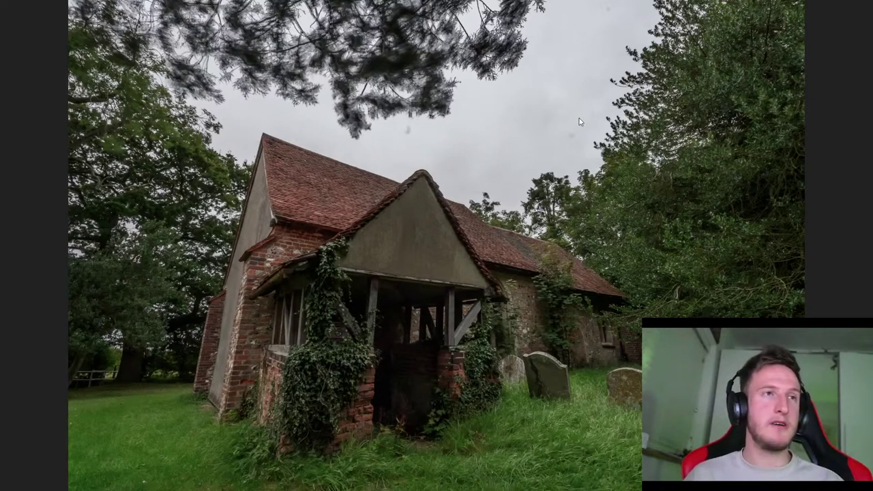
mouse_move(860, 4)
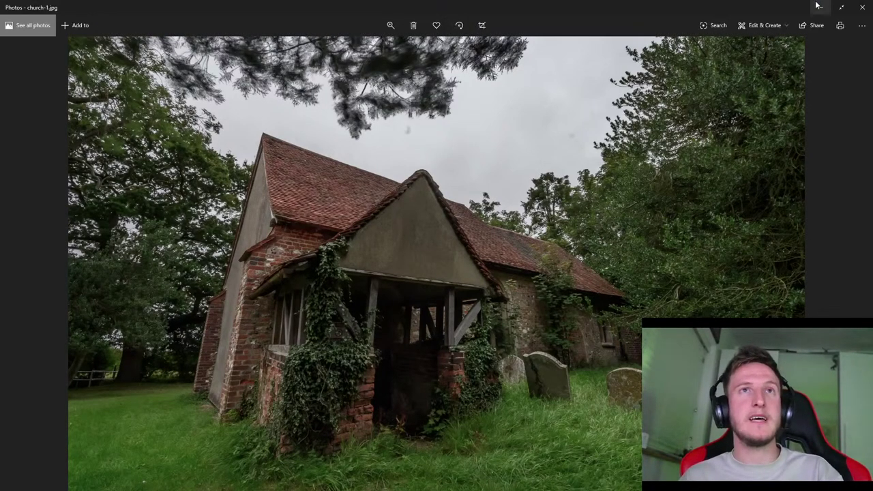
click(818, 7)
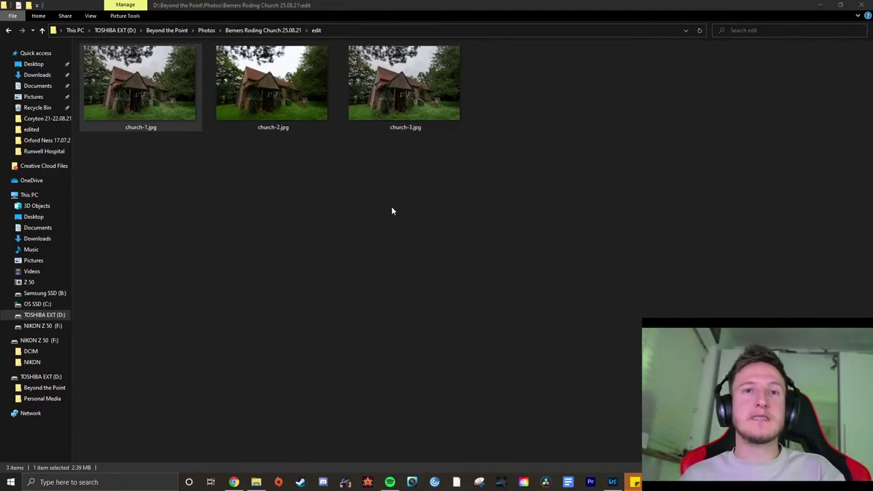
click(607, 482)
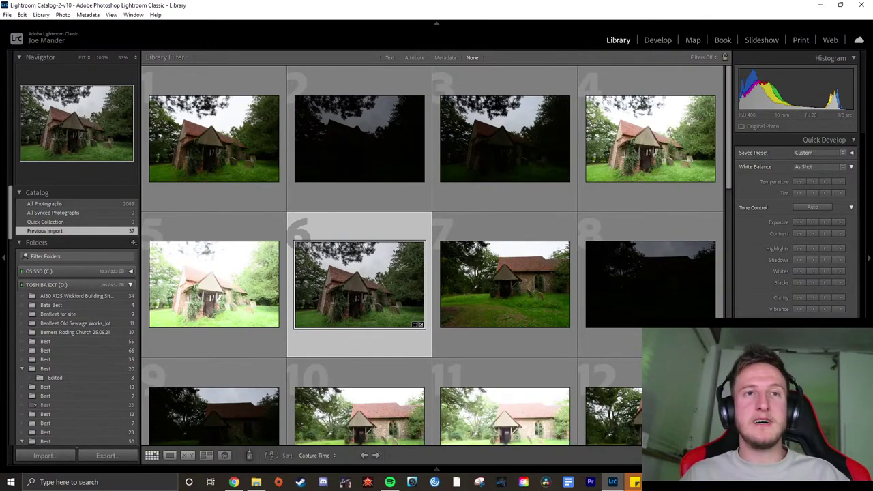
key(alt+Tab)
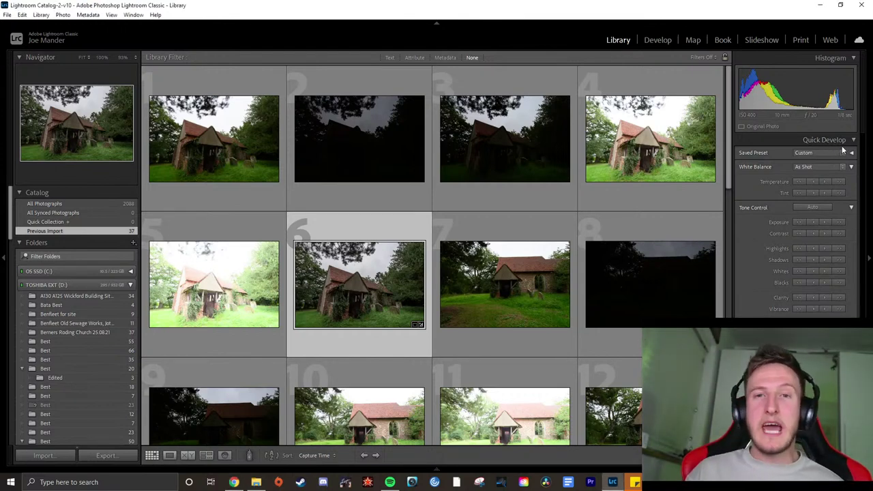
Examine the differently exposed church shots in the Previous Import grid, comparing photo 1 with the brighter photo 4
scroll(354, 194, down, 2)
scroll(345, 199, up, 2)
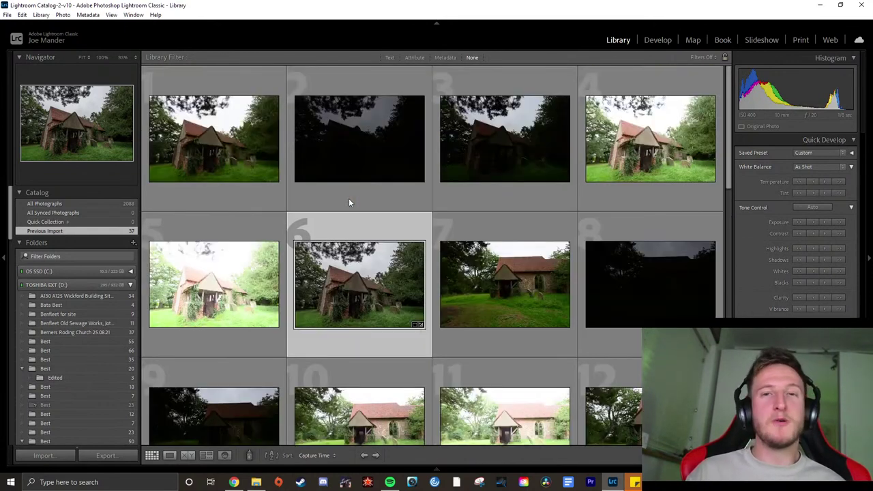
click(214, 144)
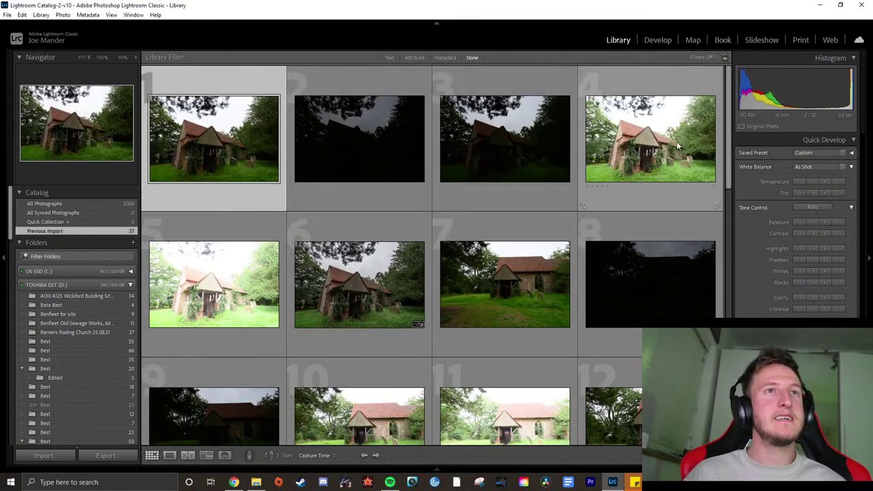
click(631, 164)
scroll(635, 172, down, 1)
scroll(634, 171, down, 10)
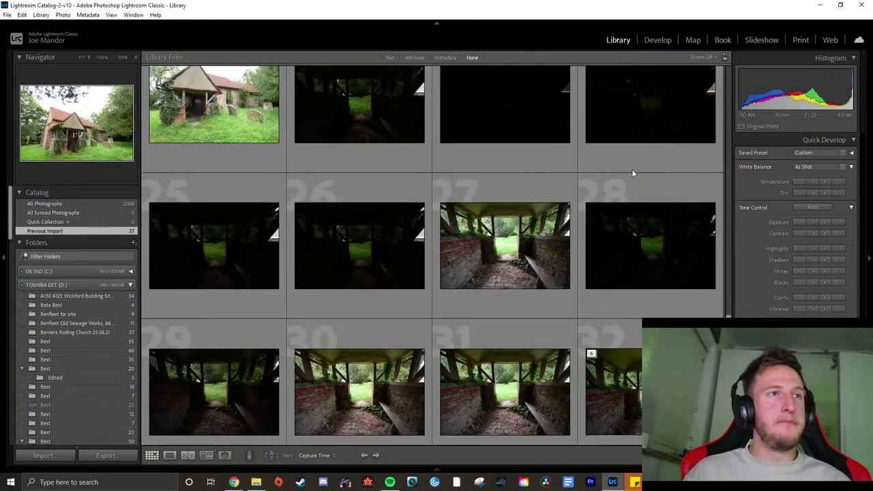
scroll(632, 172, up, 12)
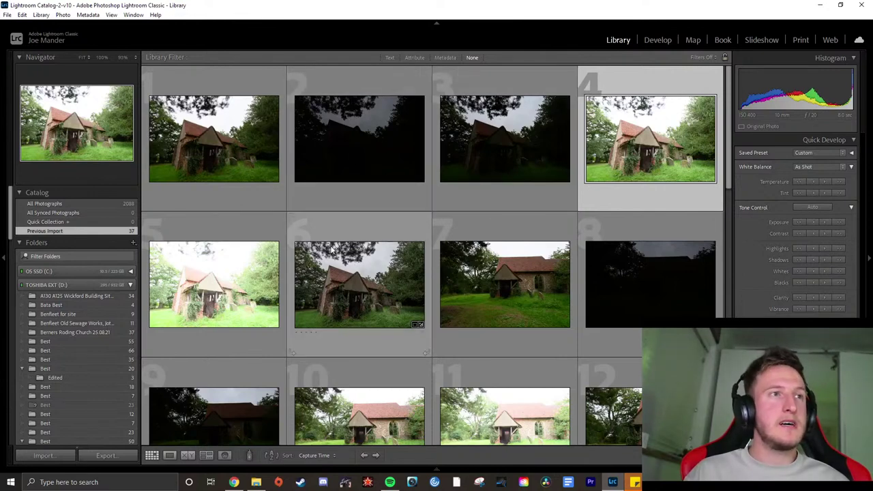
scroll(490, 237, down, 1)
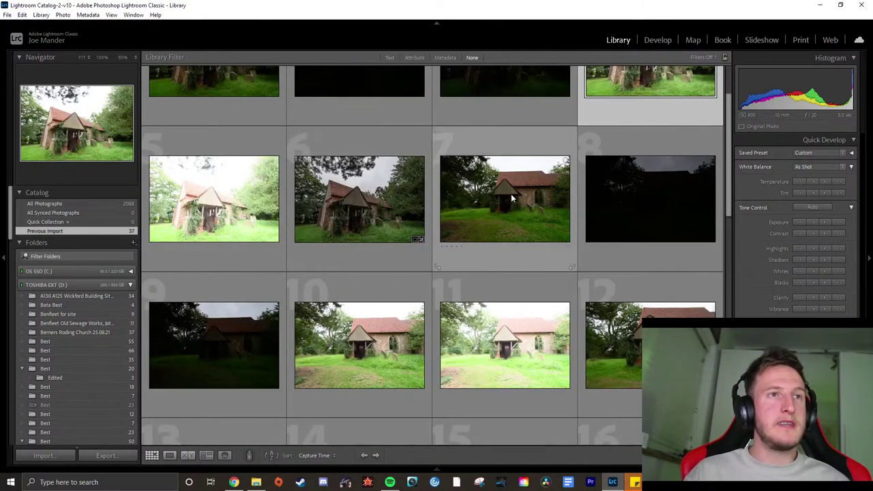
scroll(511, 194, up, 1)
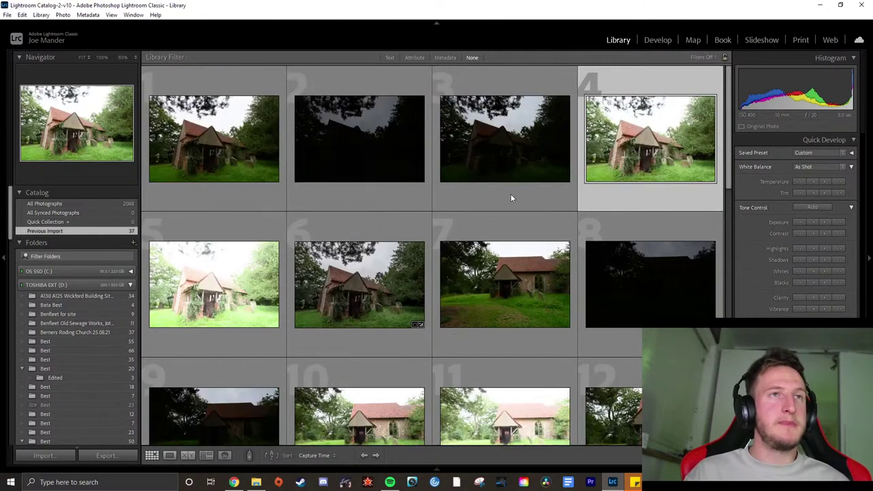
Open the first church photo in the enlarged view and adjust its tone with Highlights at −100 and Shadows at +60
double_click(195, 157)
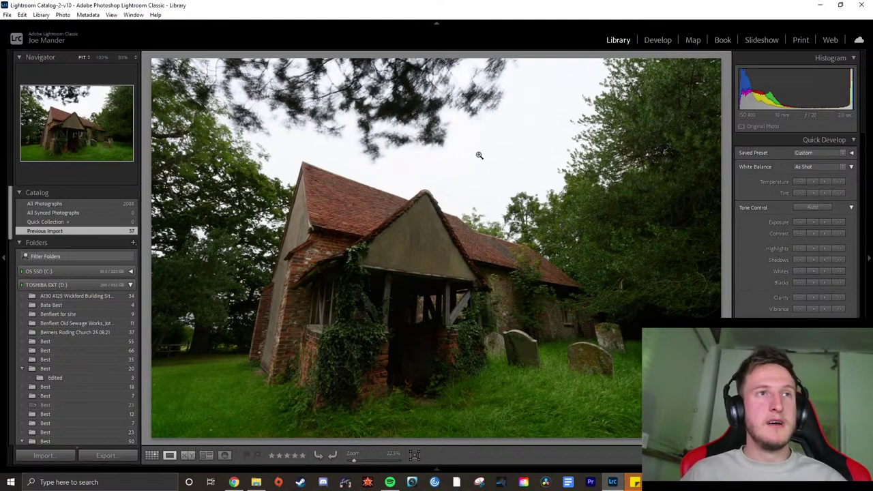
click(797, 250)
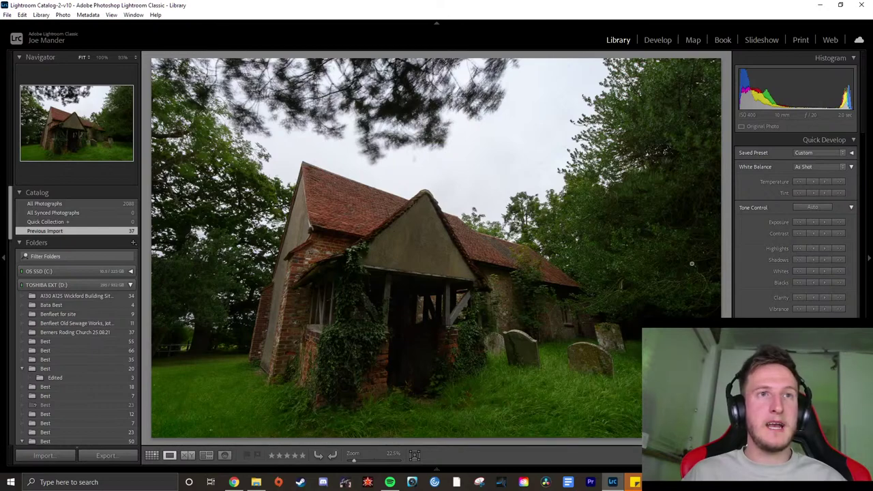
click(841, 260)
click(840, 260)
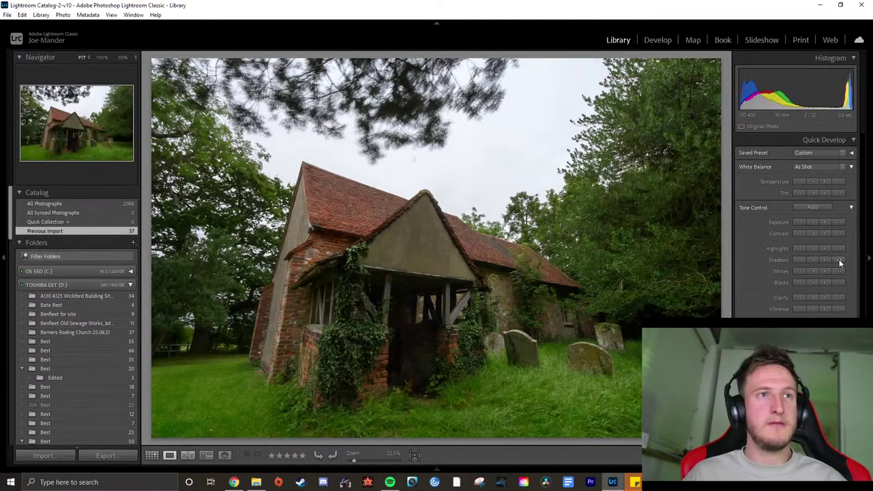
click(802, 260)
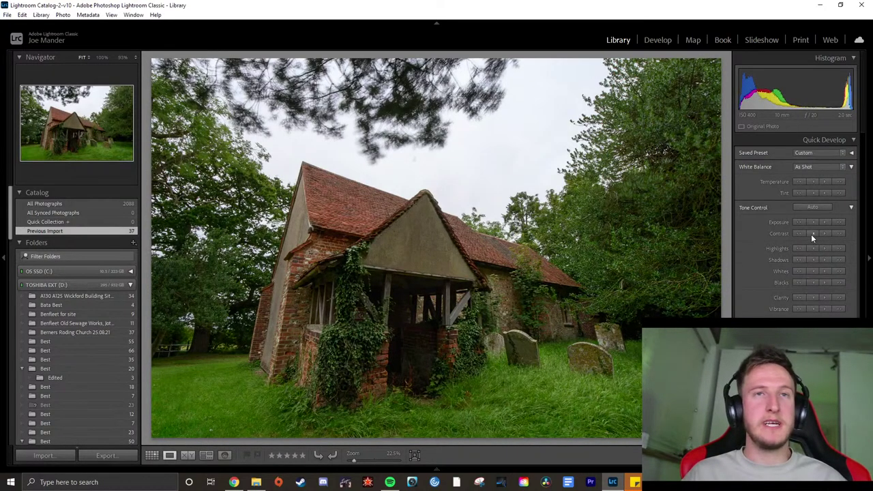
click(813, 222)
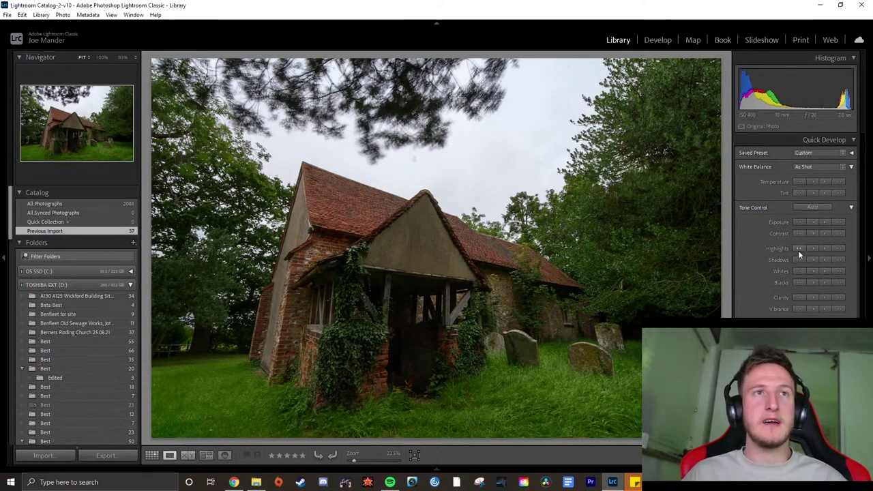
click(799, 249)
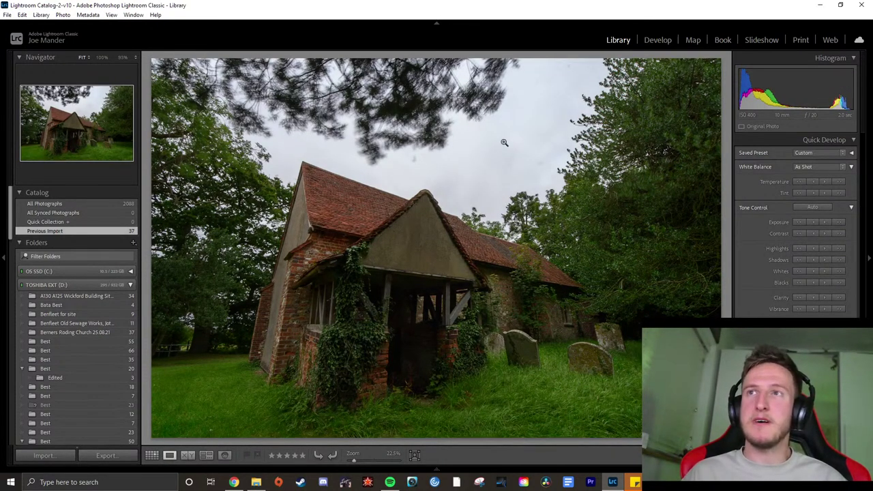
click(826, 260)
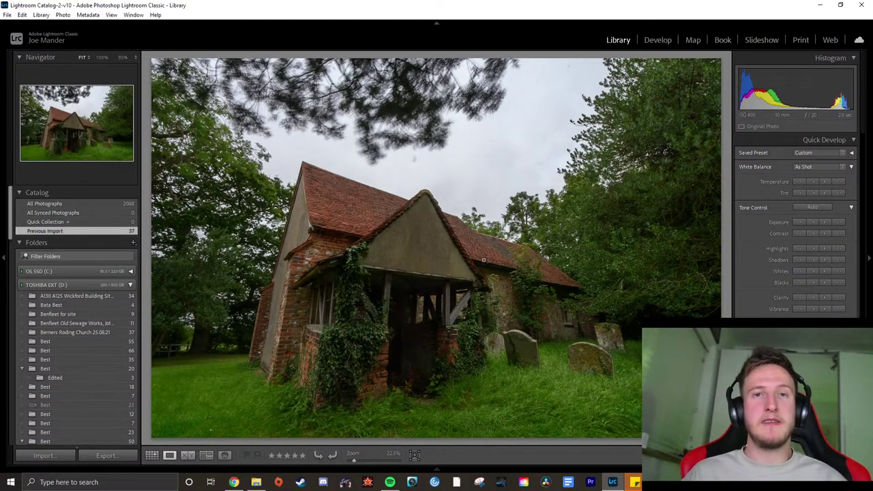
Check the roof detail at 100%, then show the photo in Develop as a side-by-side Before and After comparison
click(470, 234)
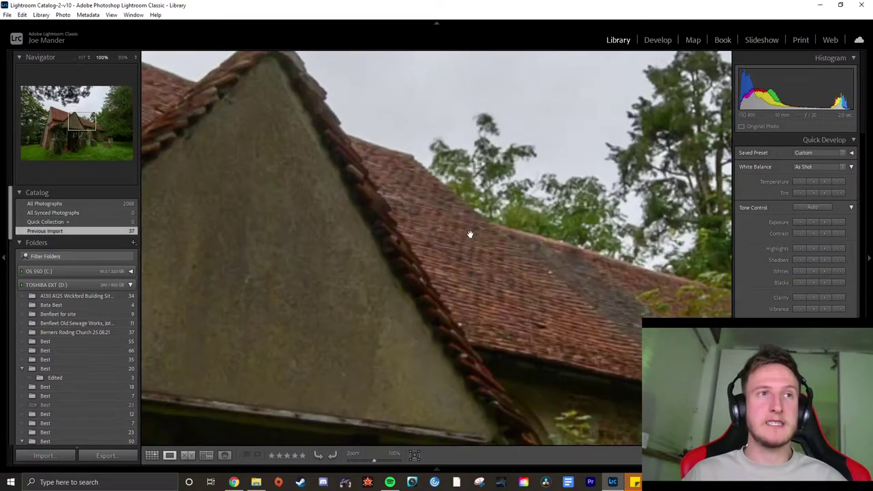
click(510, 221)
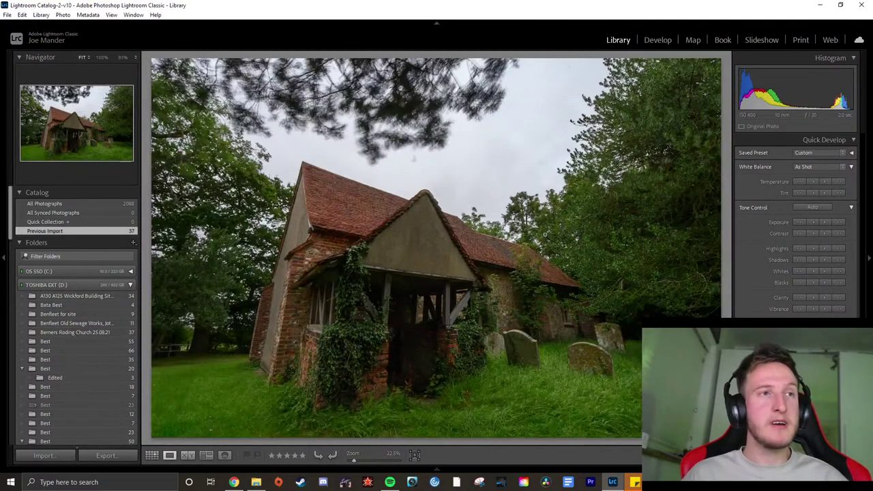
click(643, 43)
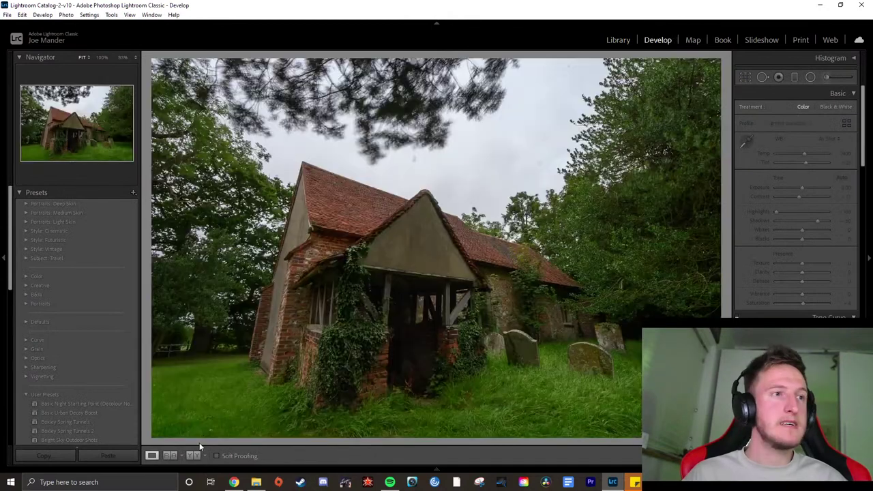
click(194, 456)
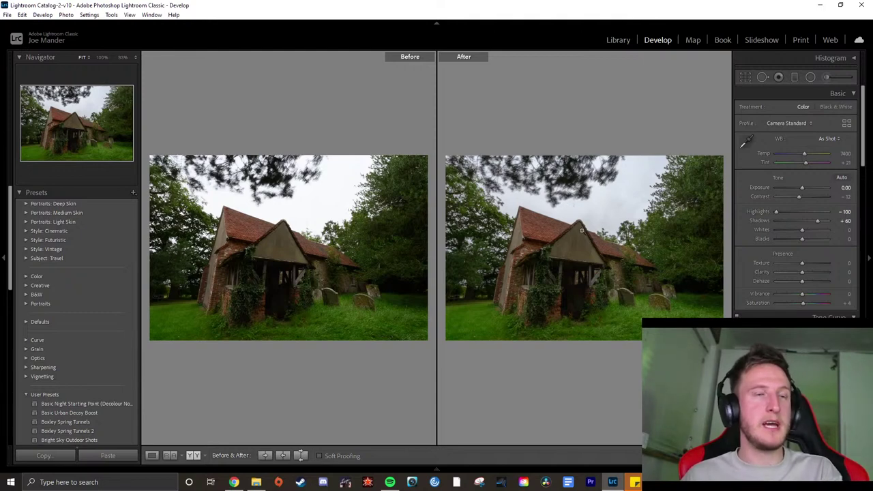
Compare the gable and sky detail between the Before and After versions at 100% zoom
click(582, 230)
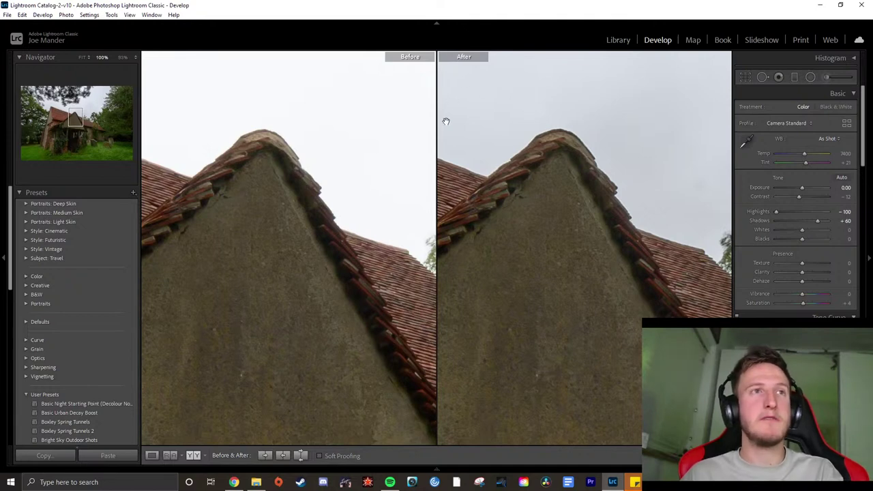
click(648, 201)
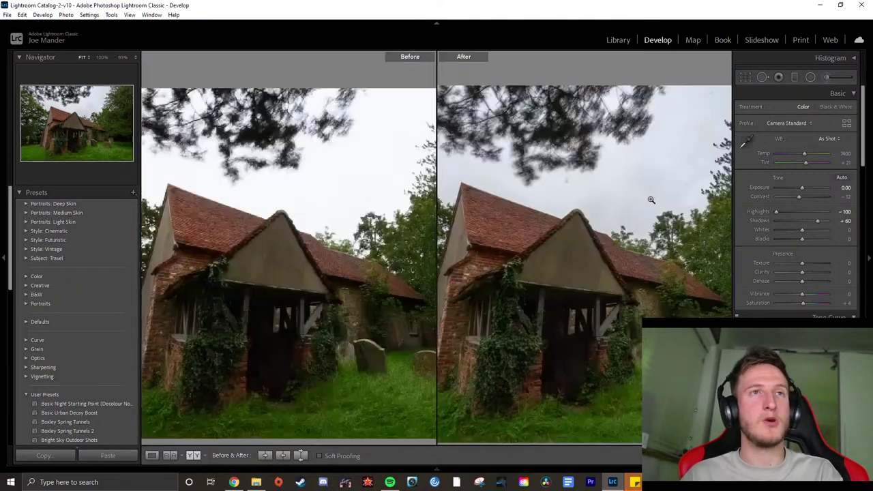
click(627, 186)
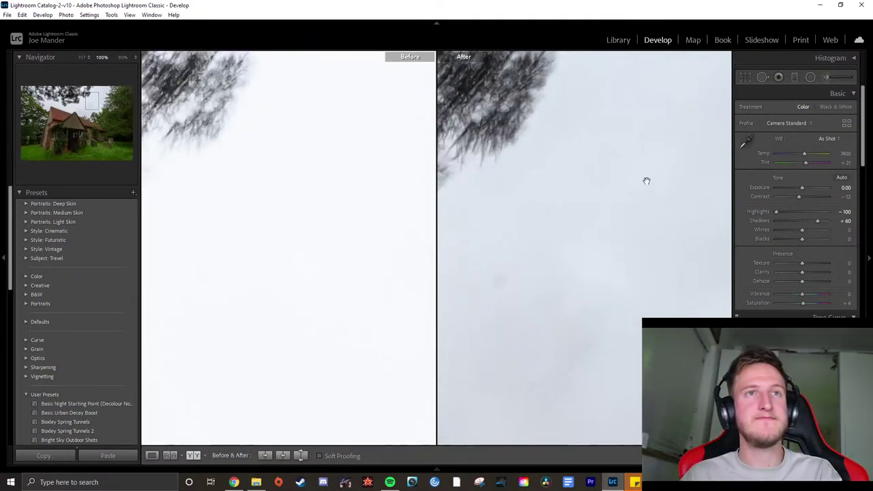
click(658, 190)
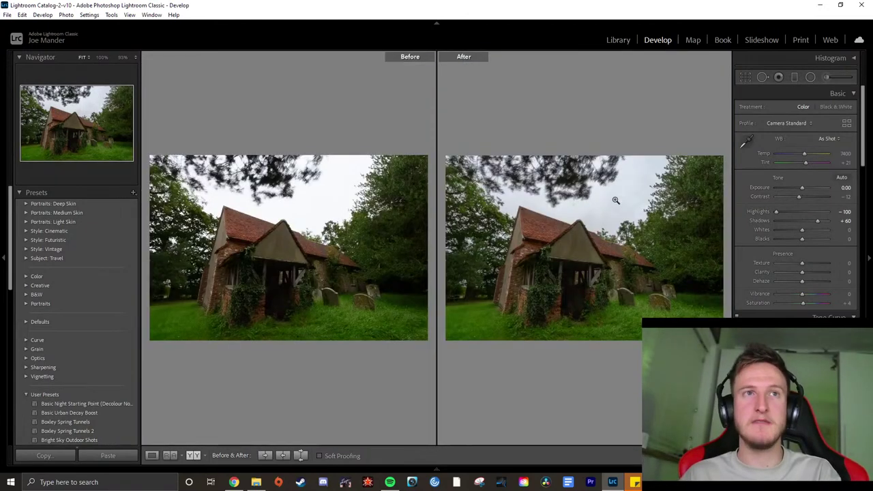
click(618, 200)
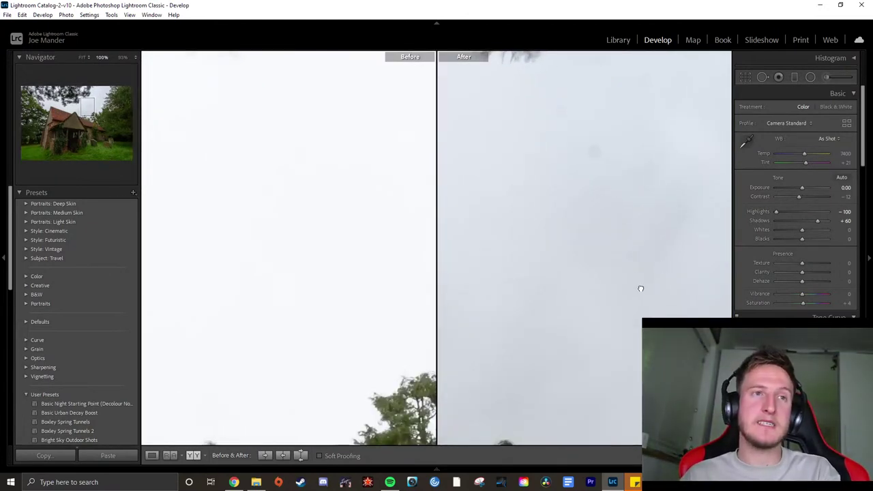
click(641, 289)
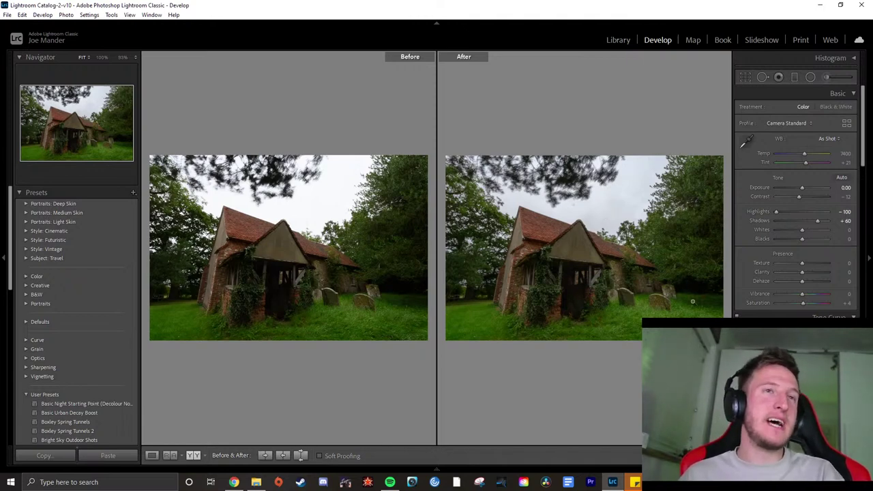
Lower the church photo's Saturation to −19
drag(599, 305, 597, 296)
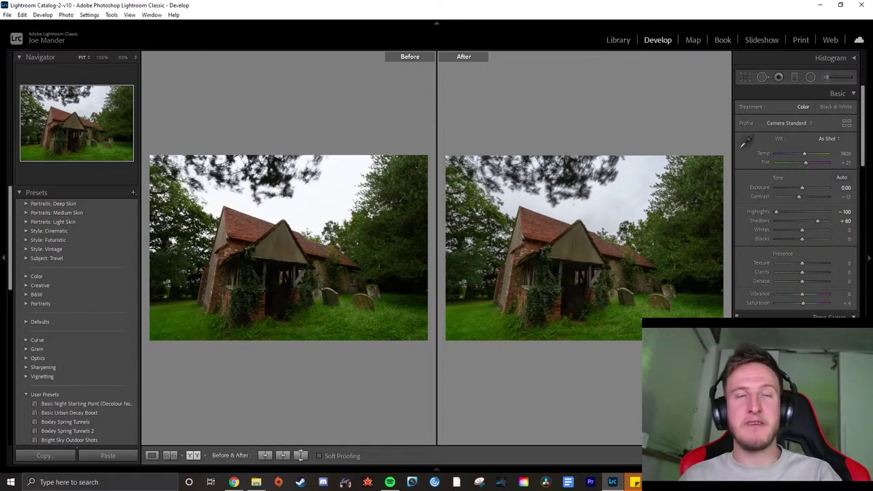
drag(651, 283, 599, 293)
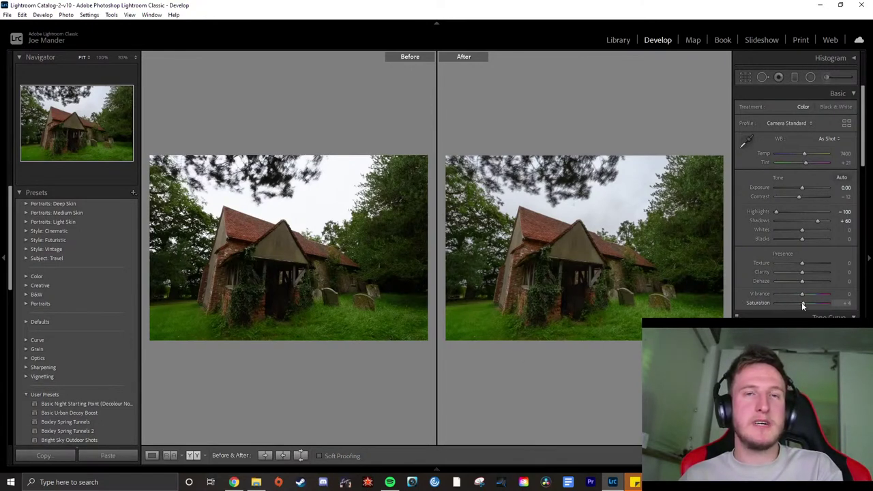
drag(801, 303, 796, 304)
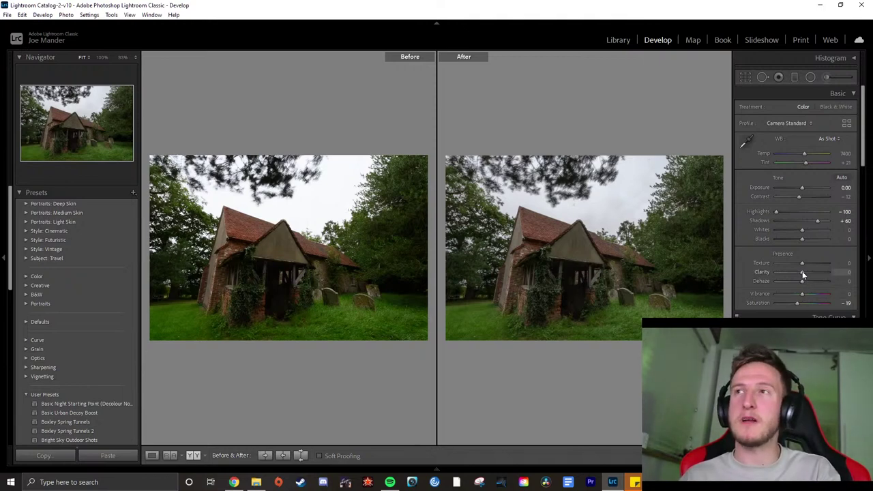
Raise the church photo's Clarity to +100, lower its Exposure to −0.18, and check the gable in the After version
drag(803, 274, 828, 273)
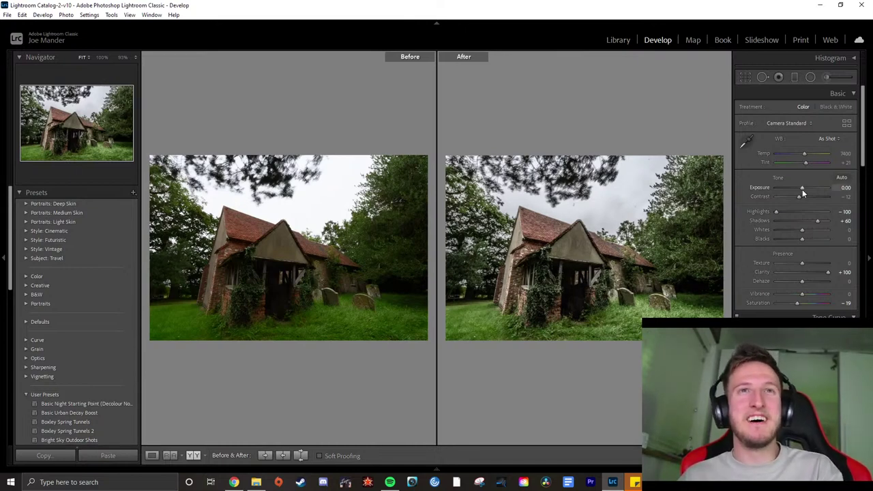
drag(802, 189, 800, 189)
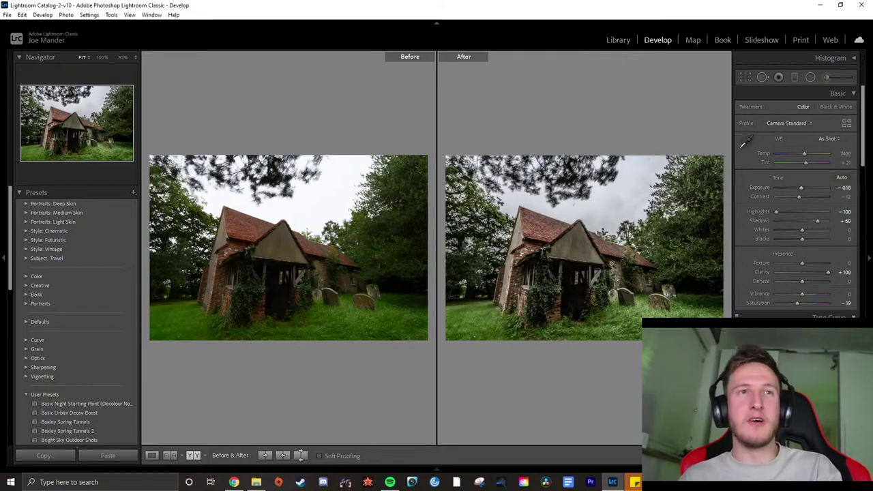
click(579, 269)
click(579, 268)
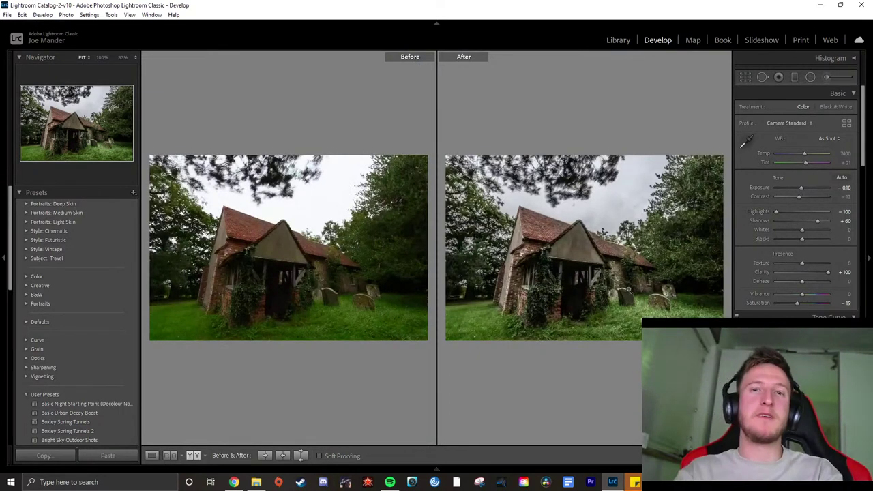
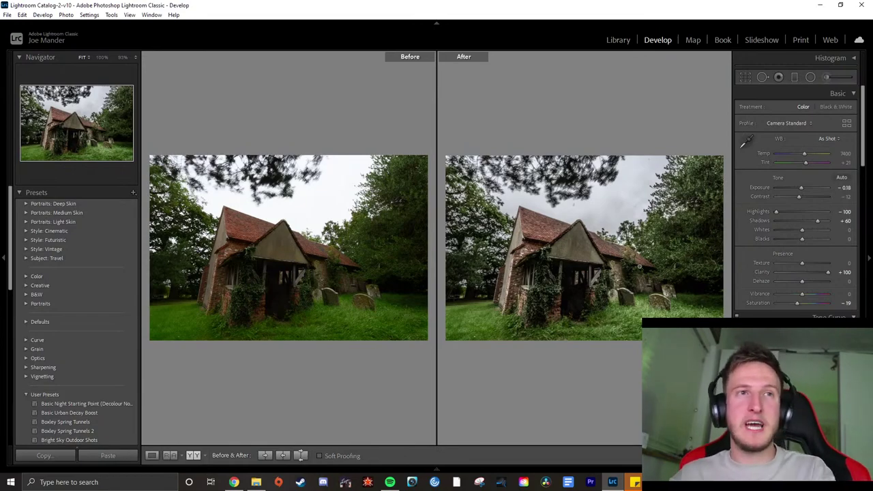
Compare the roof tiles and gable edge between the Before and After versions at close zoom
click(624, 250)
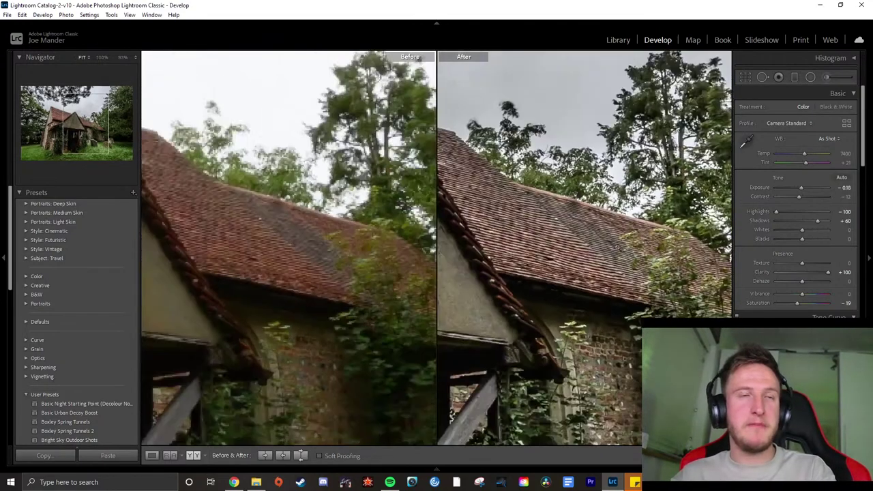
click(617, 247)
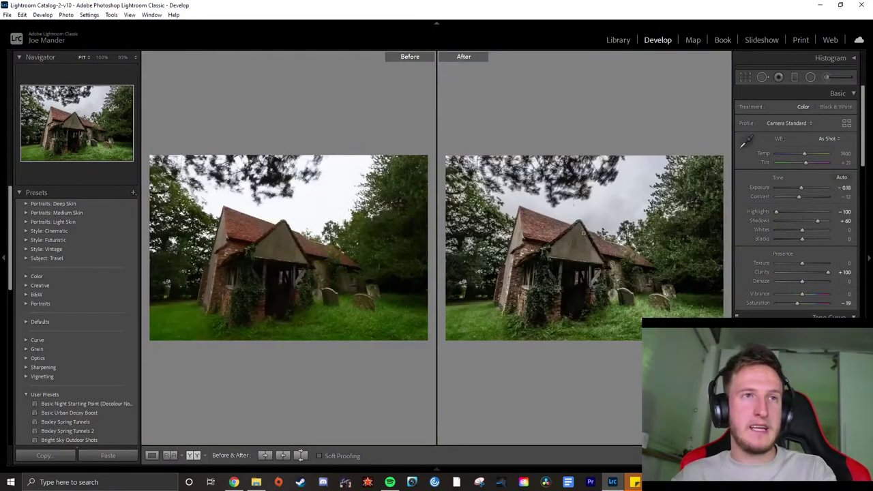
click(581, 230)
click(583, 234)
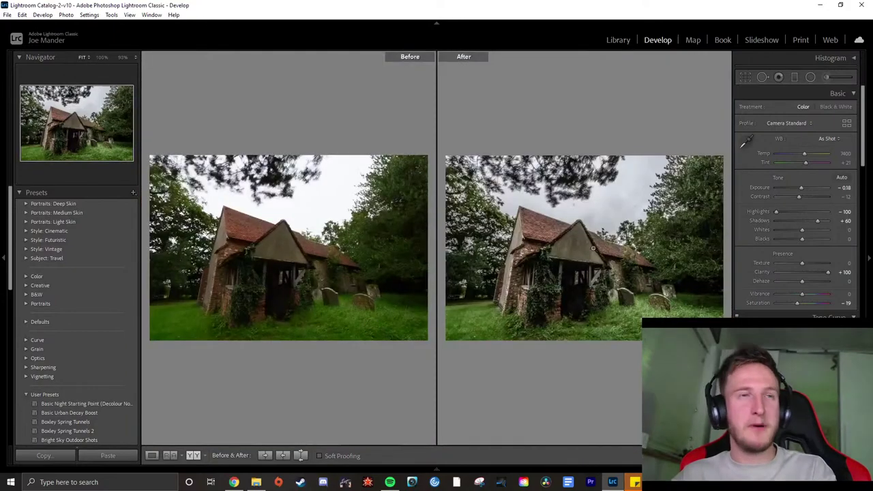
click(539, 225)
click(540, 223)
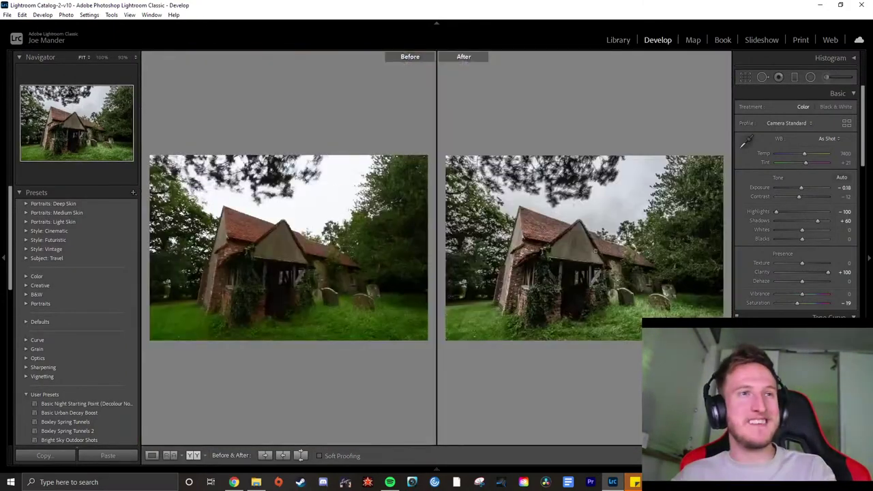
Reduce Clarity to +75 and raise Texture to +51 on the church photo
drag(828, 271, 820, 273)
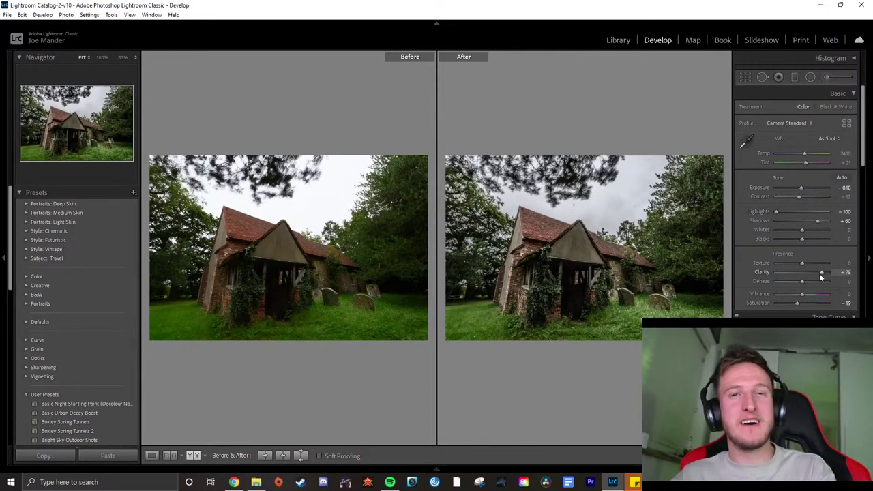
mouse_move(802, 264)
mouse_down()
mouse_move(830, 270)
mouse_move(815, 274)
mouse_up()
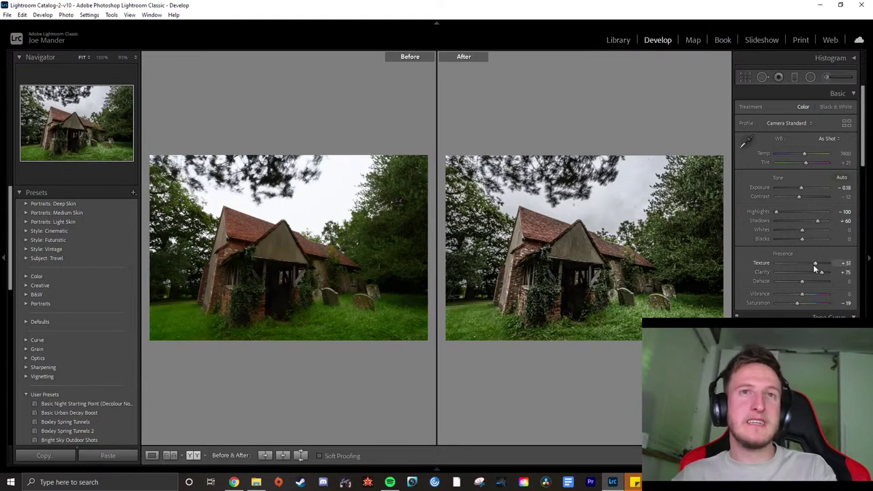
mouse_move(579, 240)
mouse_down()
mouse_move(577, 230)
mouse_move(592, 228)
mouse_up()
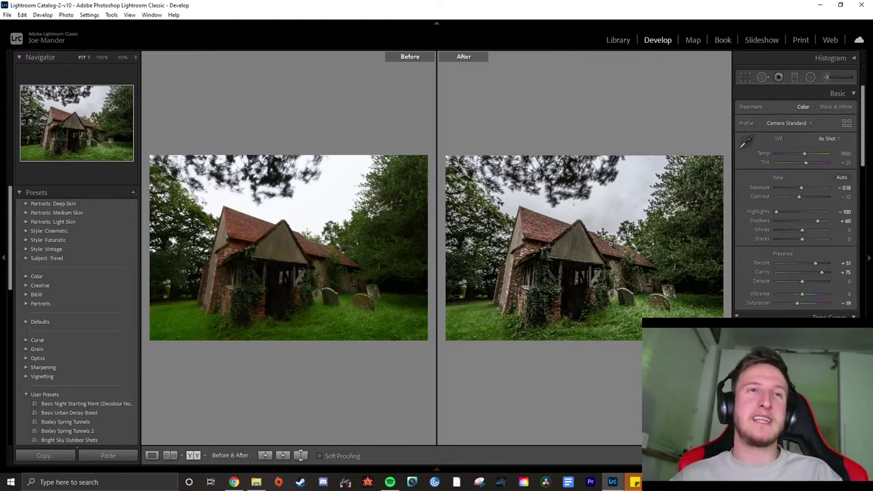
Reset Clarity to 0, try Texture at +86, and return Texture to 0
drag(821, 272, 803, 272)
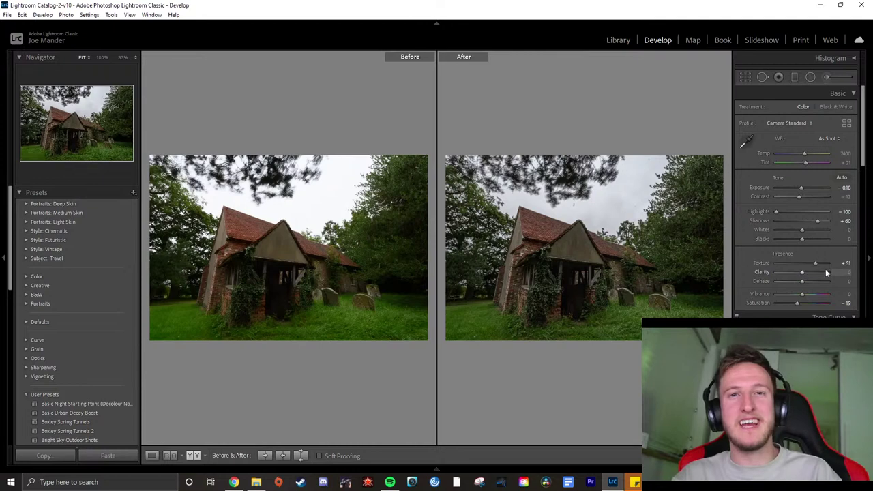
drag(817, 263, 838, 267)
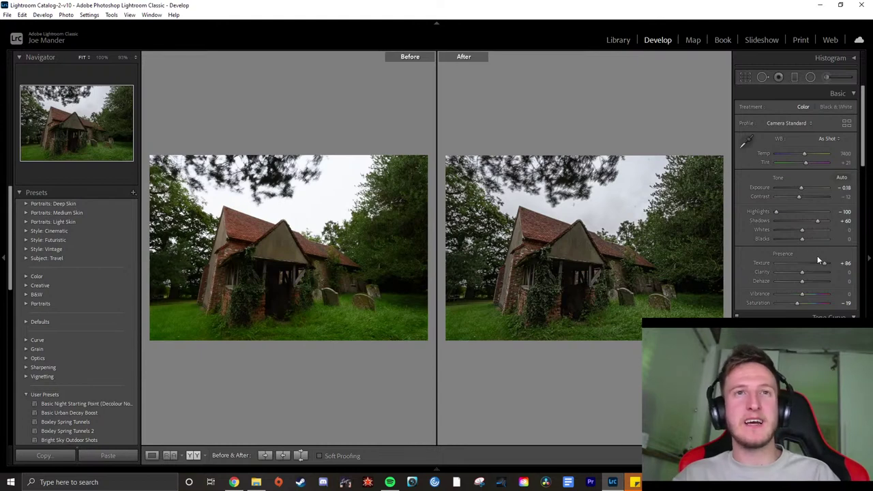
drag(821, 263, 803, 268)
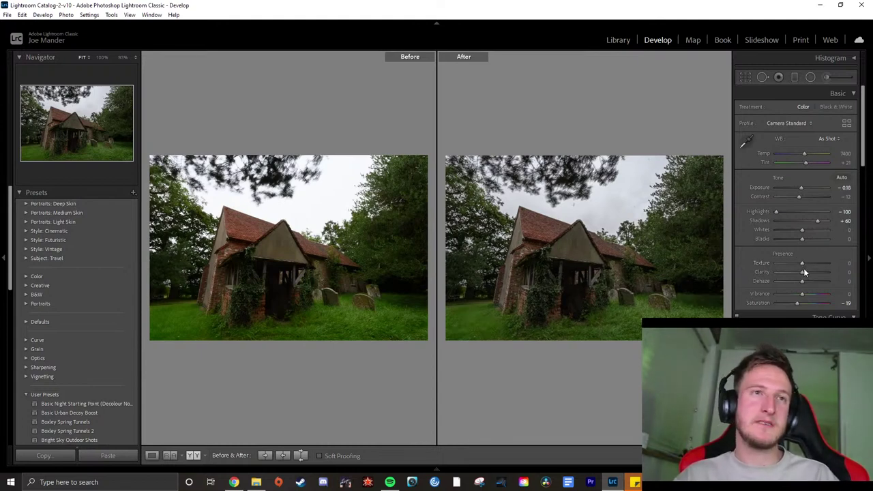
Compare the gable surface and porch area between the Before and After versions, using 100% zoom on the gable
click(580, 247)
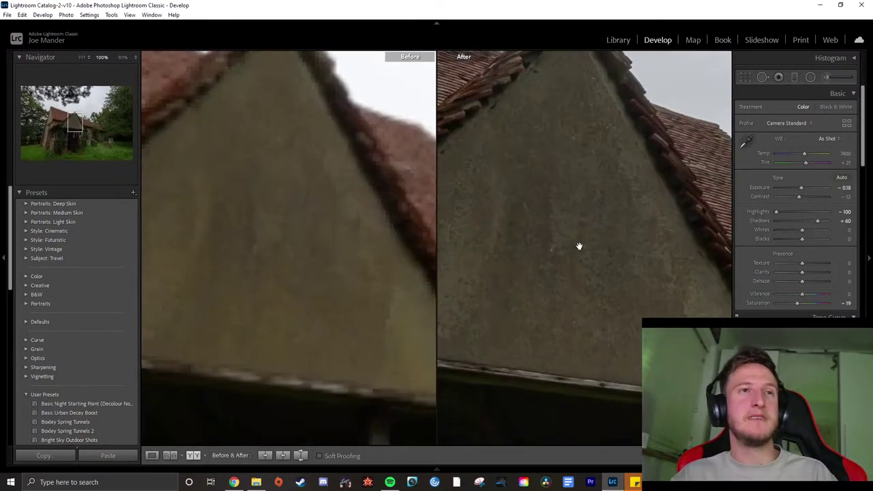
click(581, 248)
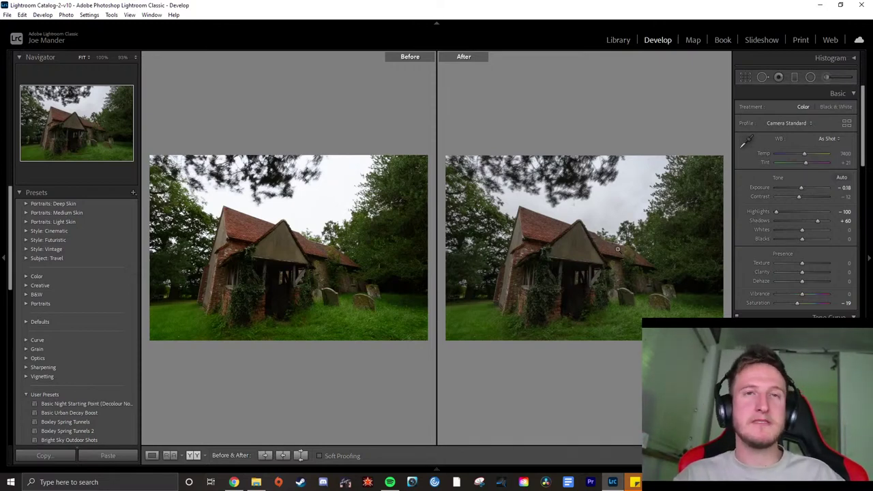
drag(580, 273, 580, 242)
drag(572, 272, 604, 224)
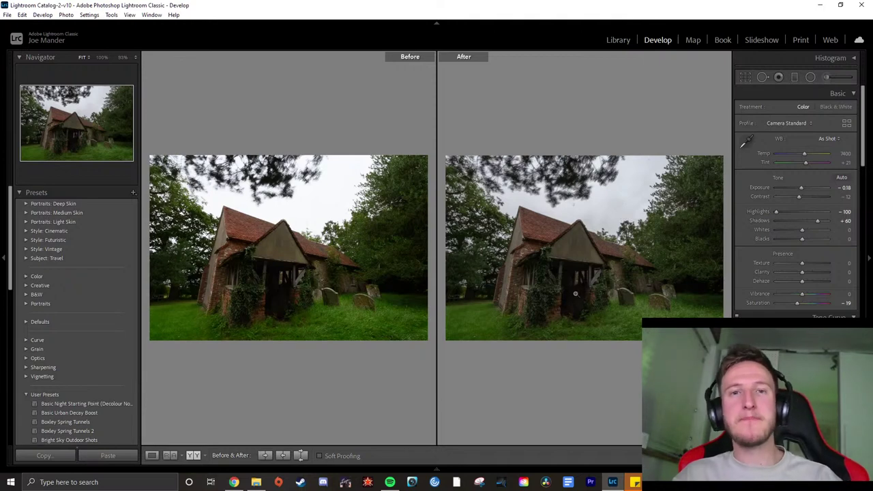
Reset the church photo's Highlights, Shadows and Saturation to 0 and show only the edited photo instead of the comparison
drag(777, 212, 803, 211)
double_click(808, 221)
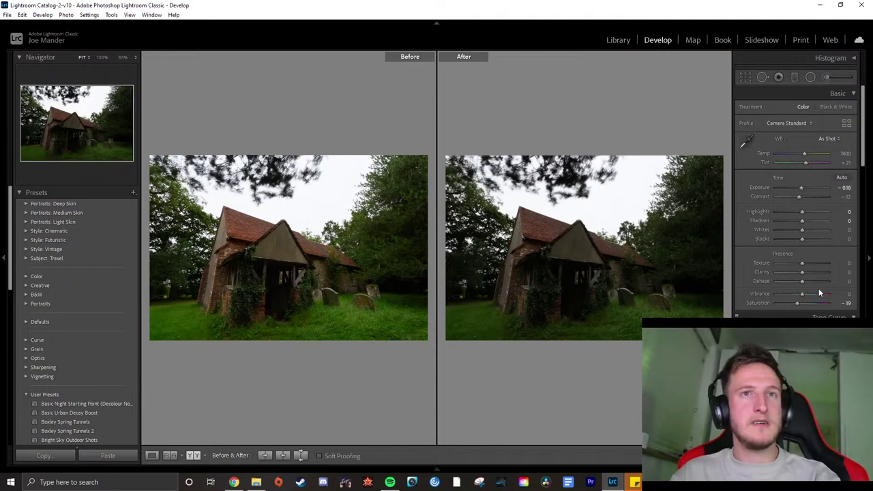
click(151, 456)
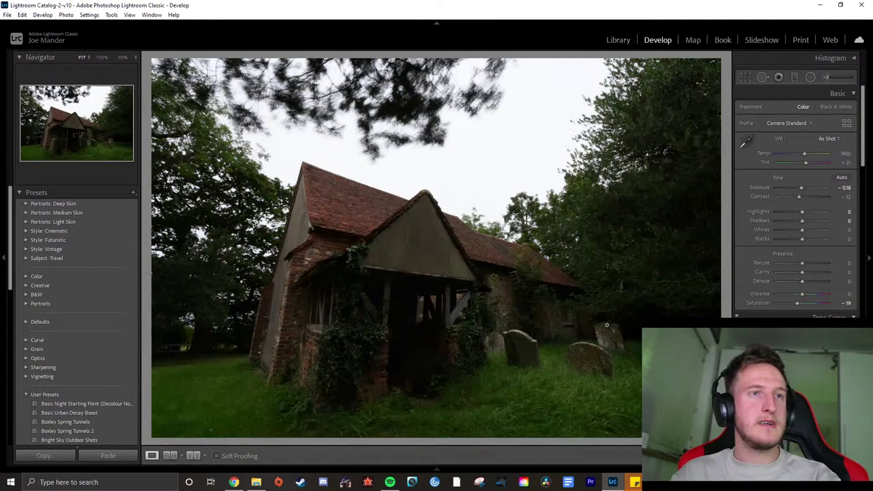
double_click(800, 303)
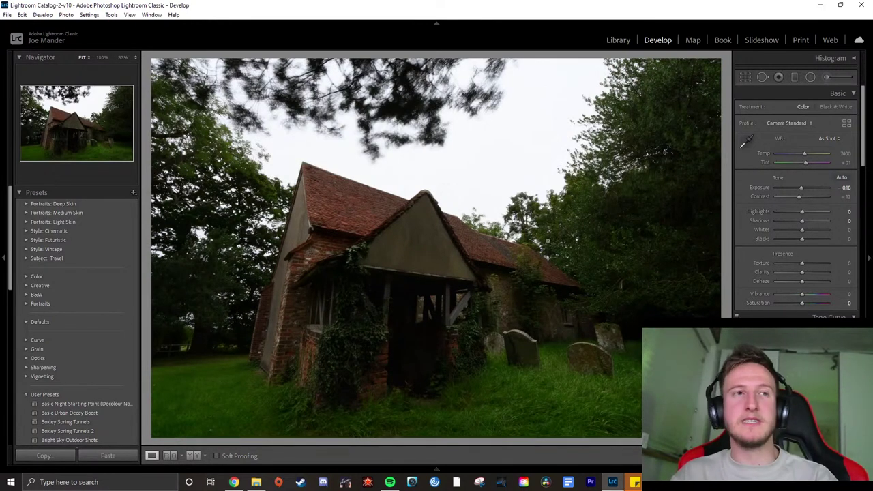
Rebalance the church photo's tone with Highlights at −100, Shadows at +100 and Exposure at −0.61
drag(801, 212, 684, 215)
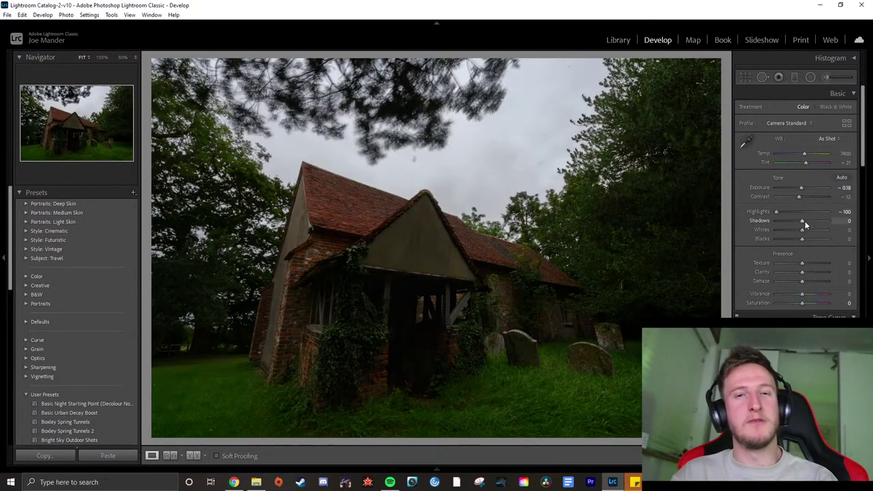
drag(805, 221, 828, 221)
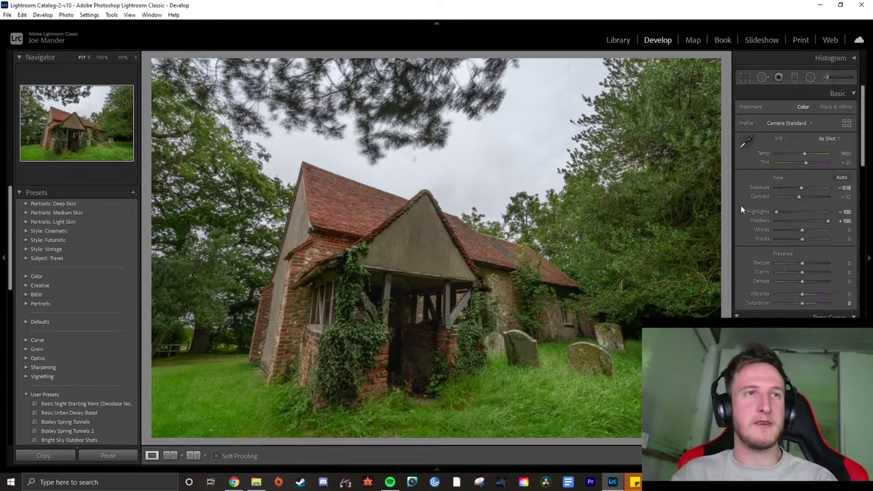
drag(802, 188, 799, 192)
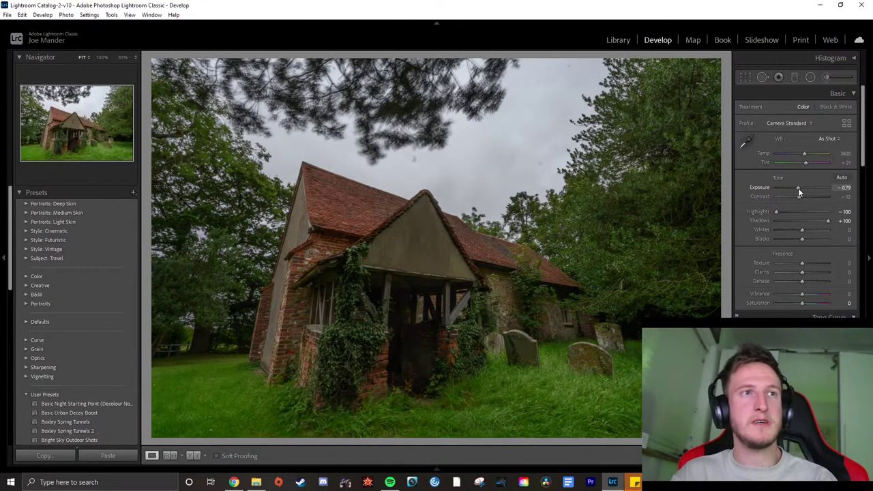
drag(800, 193, 801, 192)
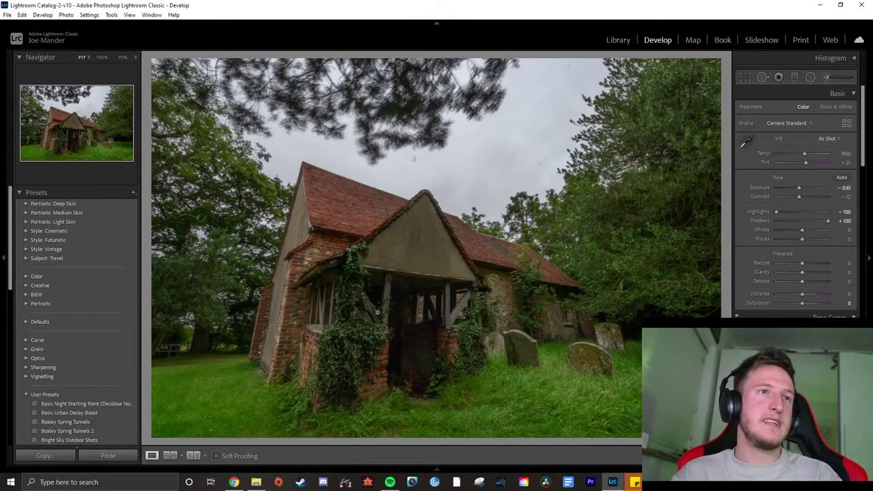
Inspect the recovered shadow detail in the porch doorway and beneath the gable at 100% zoom
click(425, 367)
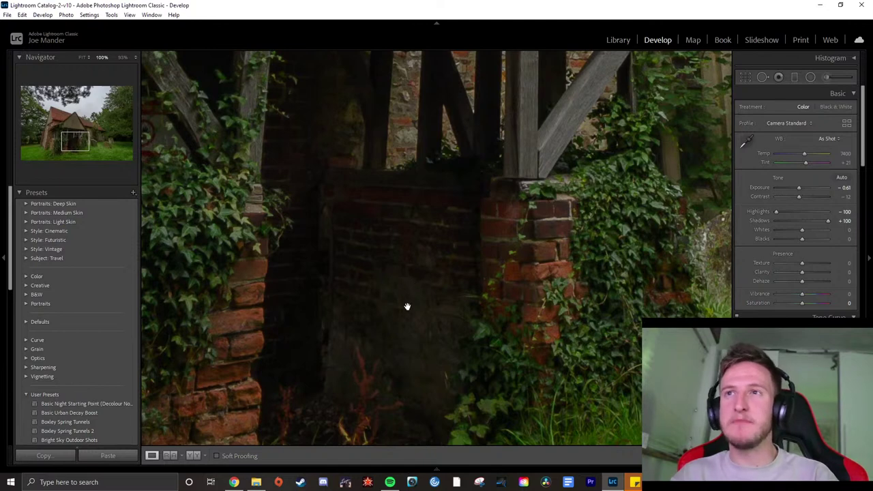
drag(393, 183, 511, 274)
drag(573, 189, 380, 306)
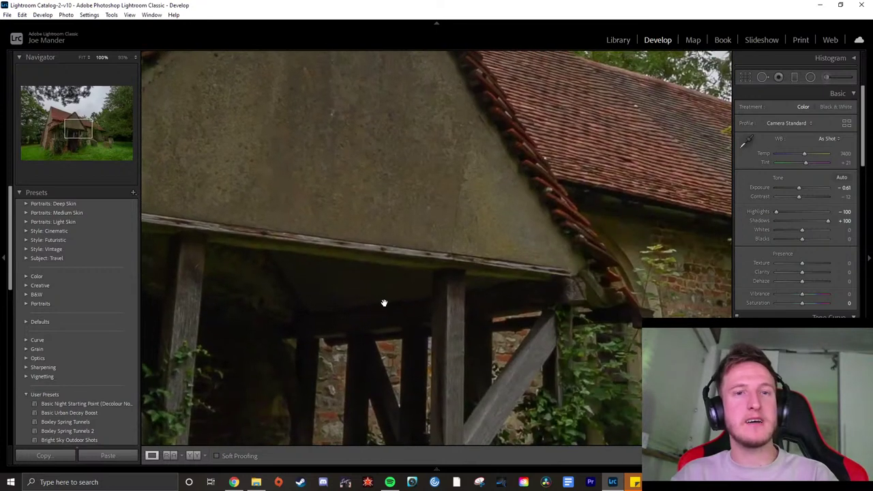
click(339, 288)
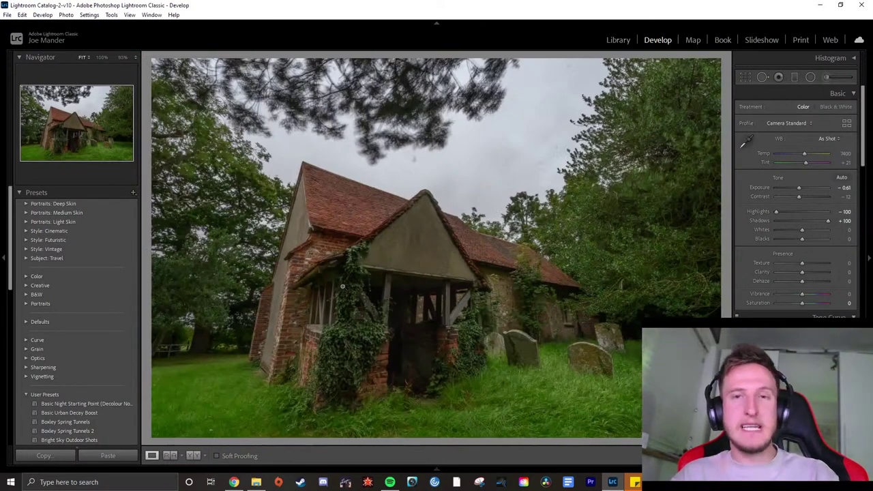
Examine the church's side wall, roof tiles and surrounding foliage at 100% zoom, checking against the whole photo
click(560, 307)
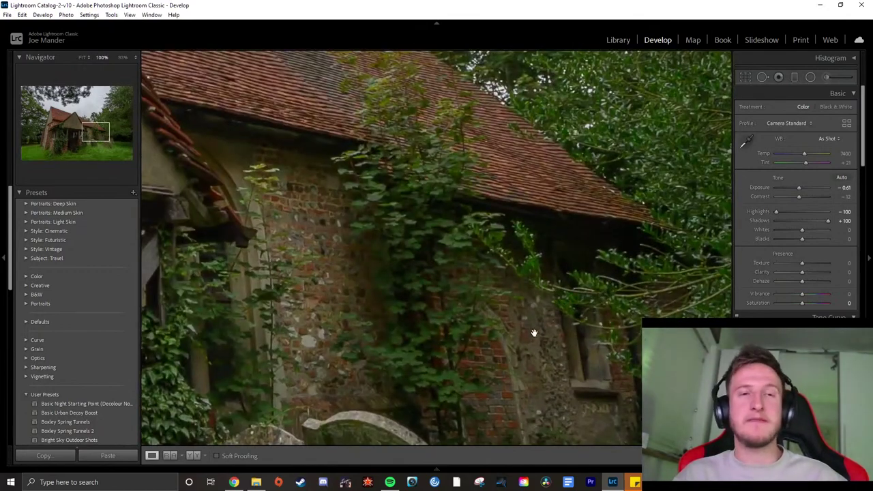
click(331, 294)
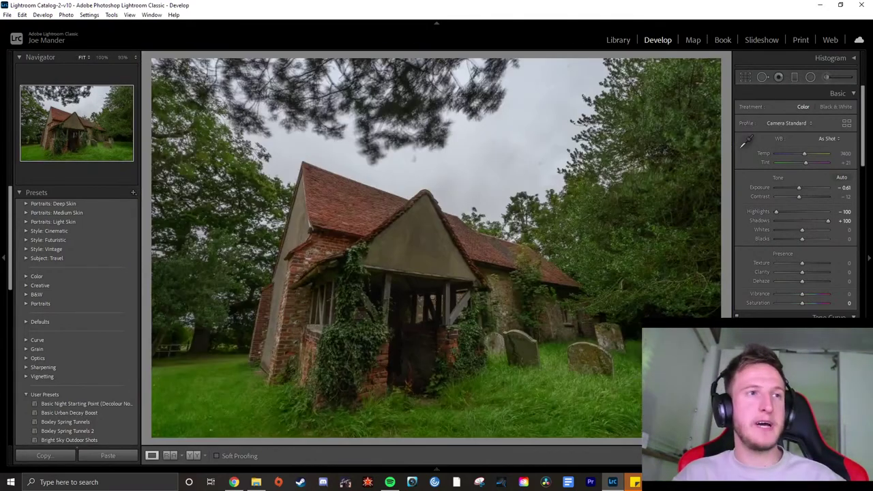
click(567, 307)
click(567, 311)
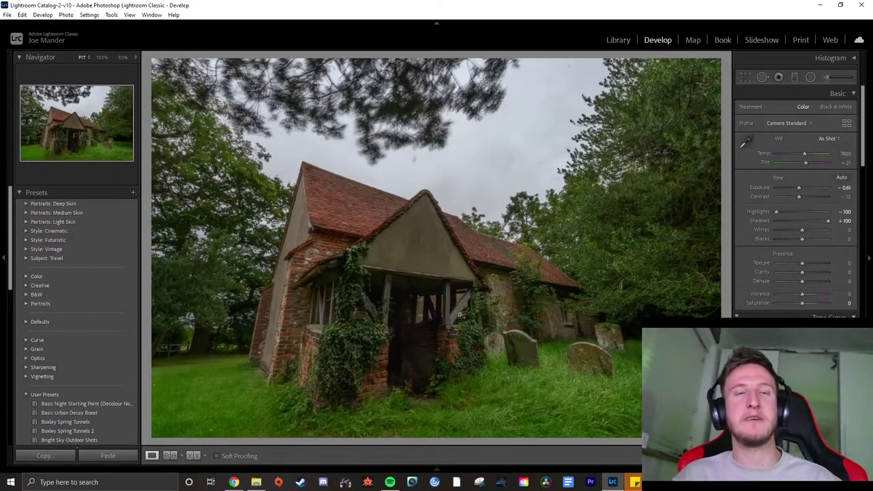
click(521, 300)
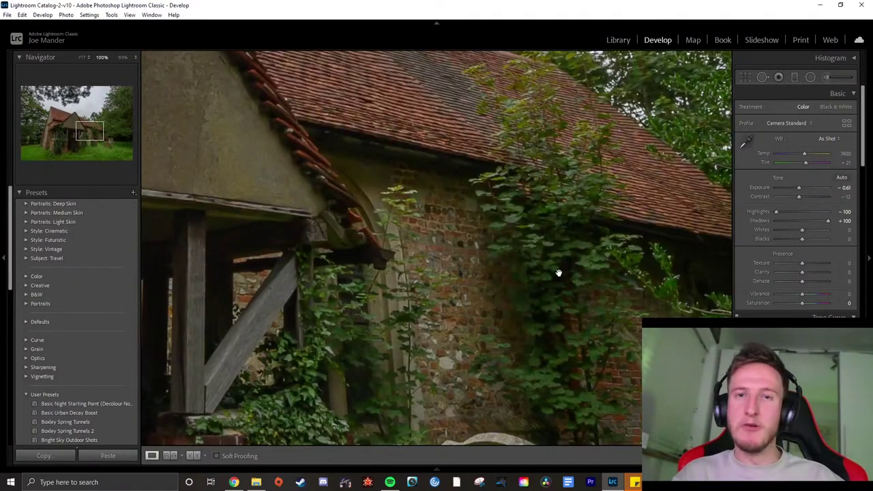
drag(617, 251, 500, 261)
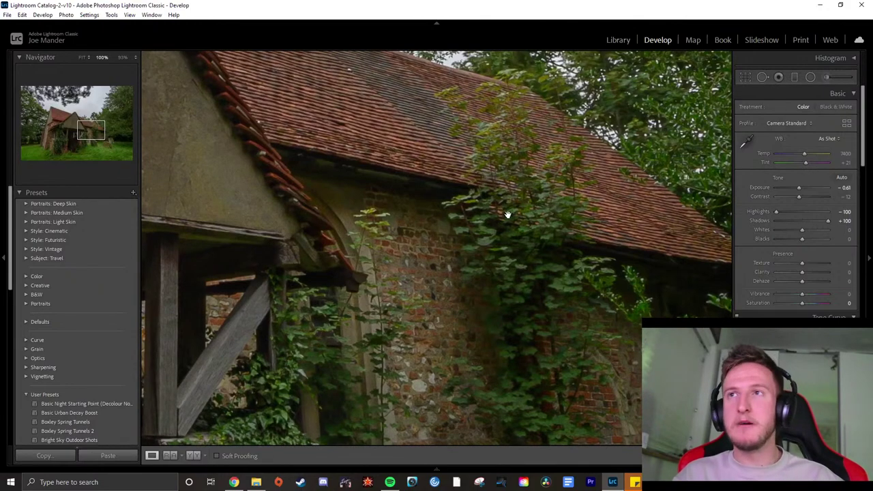
click(480, 254)
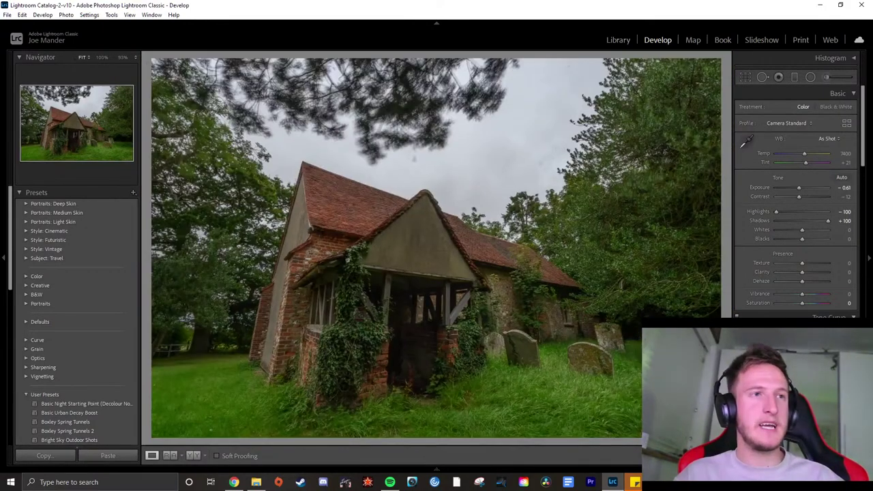
click(623, 316)
click(608, 294)
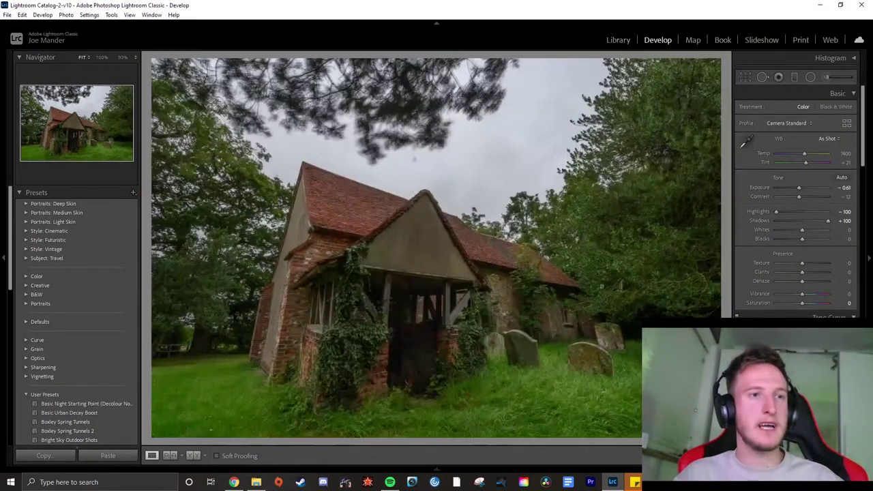
click(553, 304)
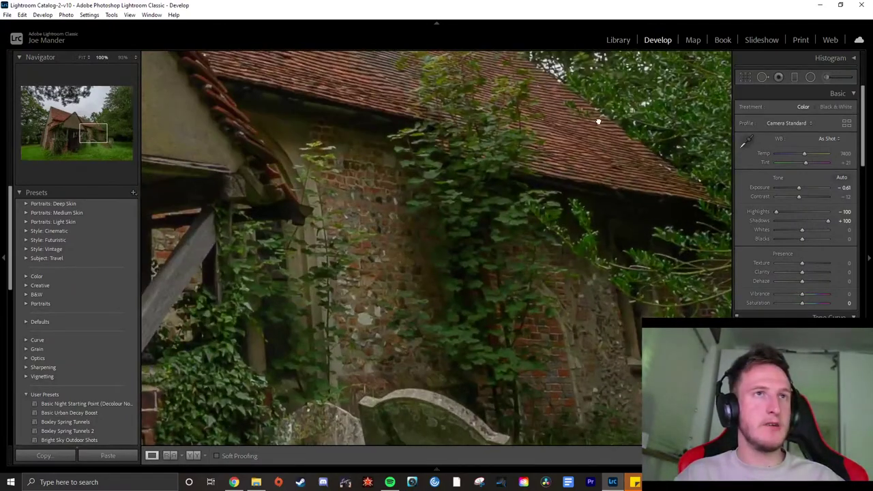
Compare the edited single-exposure church photo with its HDR version at full-photo size in the Library
click(597, 121)
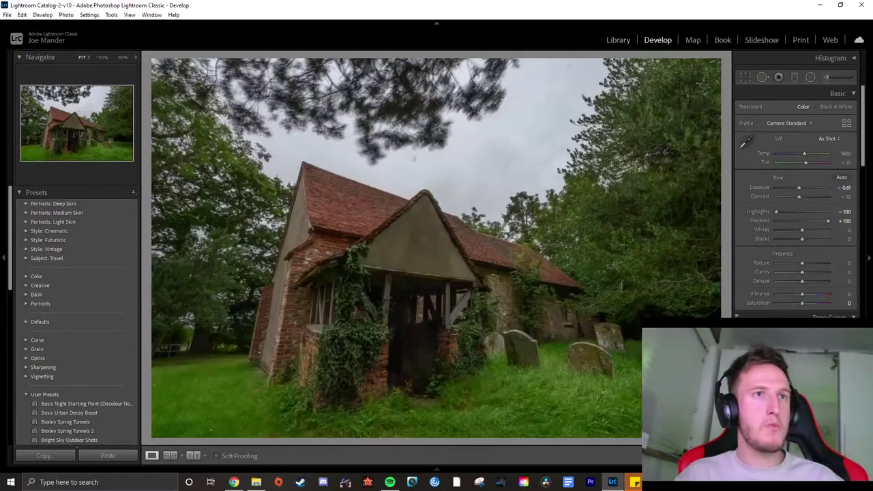
click(623, 40)
click(152, 455)
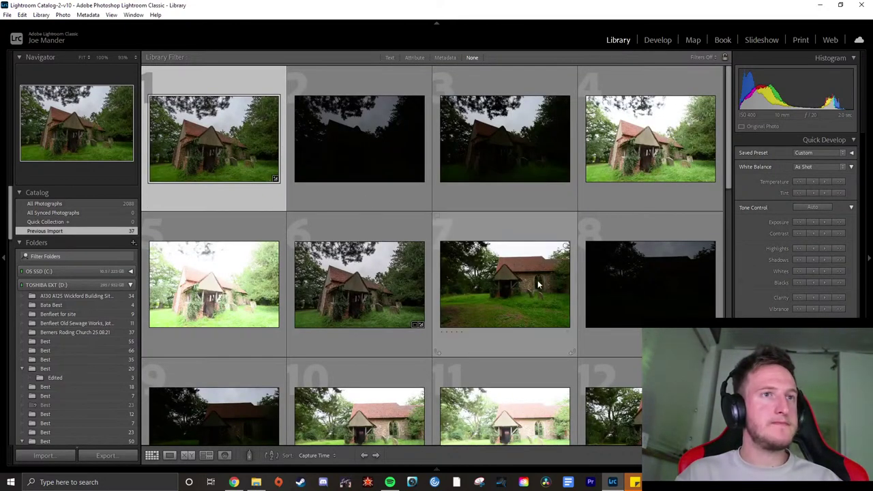
double_click(212, 142)
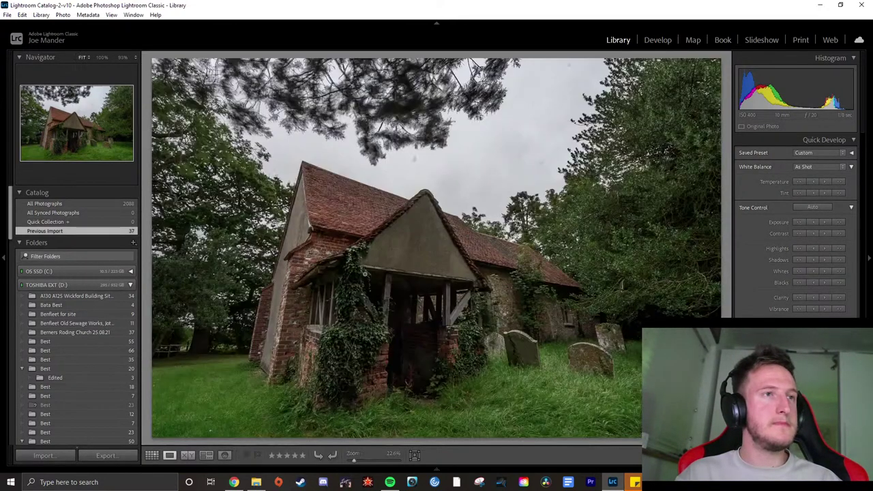
click(522, 321)
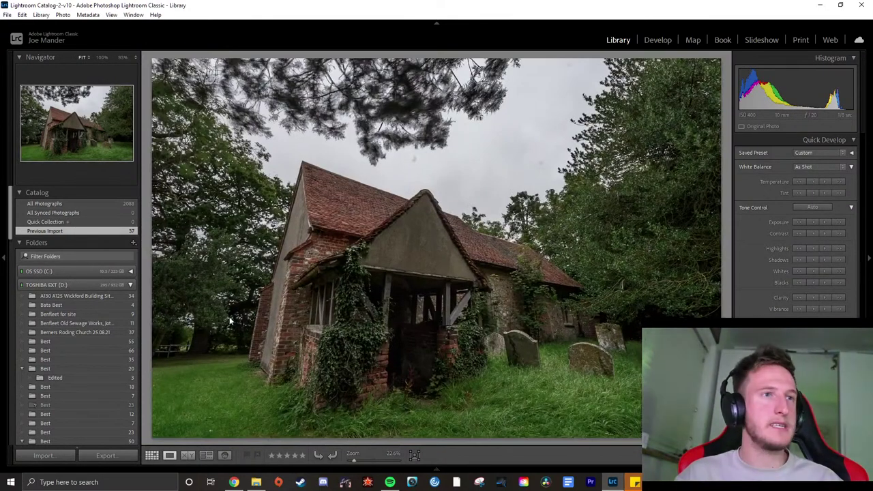
click(153, 455)
Reset the single-exposure church photo (photo 1) to its default develop settings and show it in Develop
right_click(252, 153)
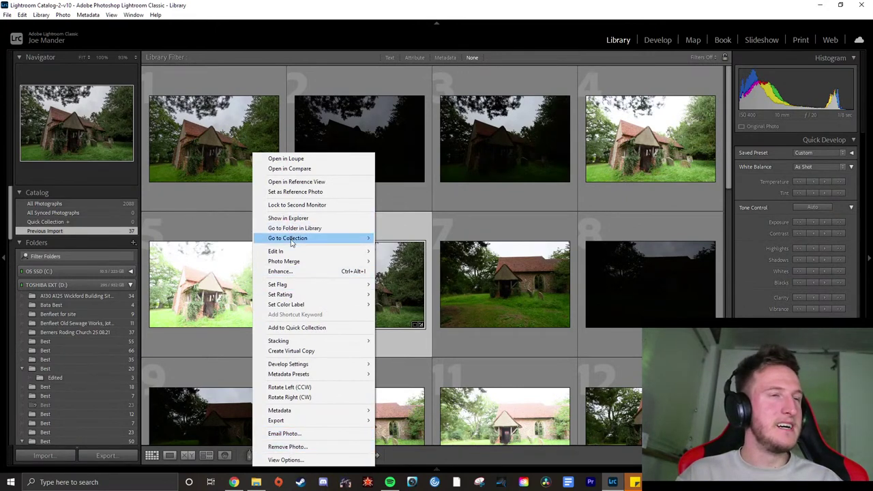
mouse_move(298, 427)
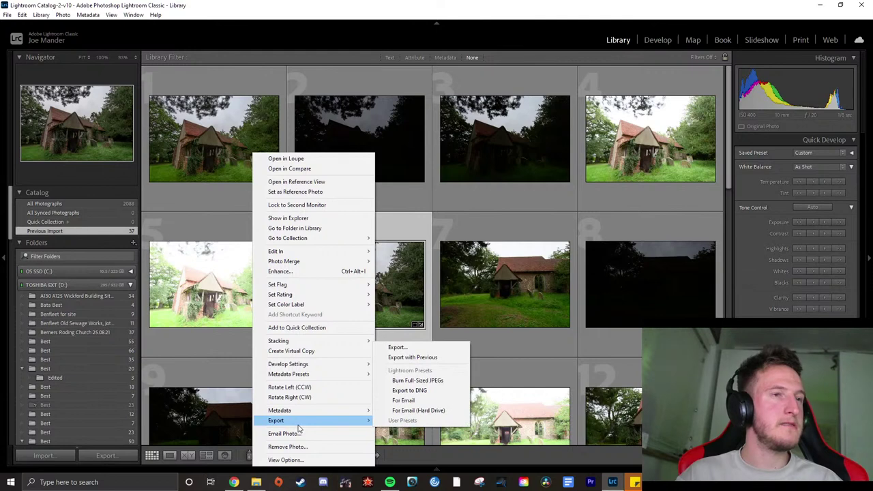
click(218, 152)
click(646, 42)
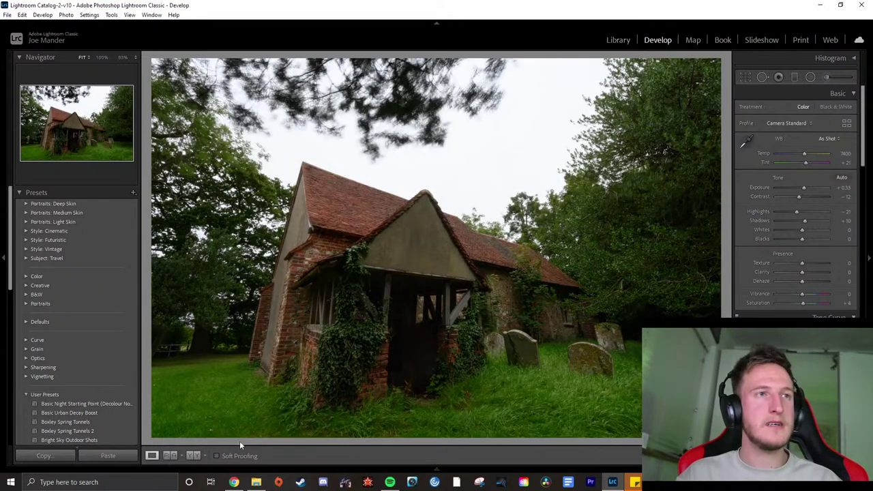
Reset the HDR church photo DSC_3328-HDR.dng (photo 6) to its default develop settings in Develop
click(618, 41)
click(372, 286)
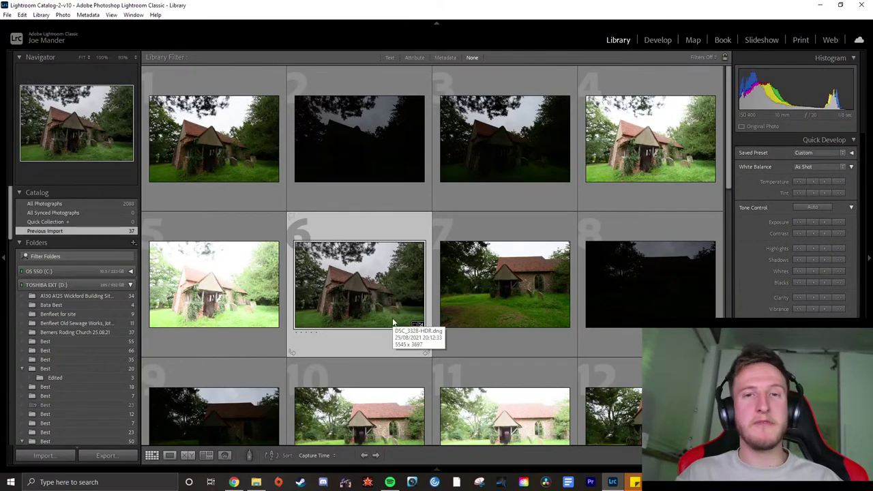
click(658, 39)
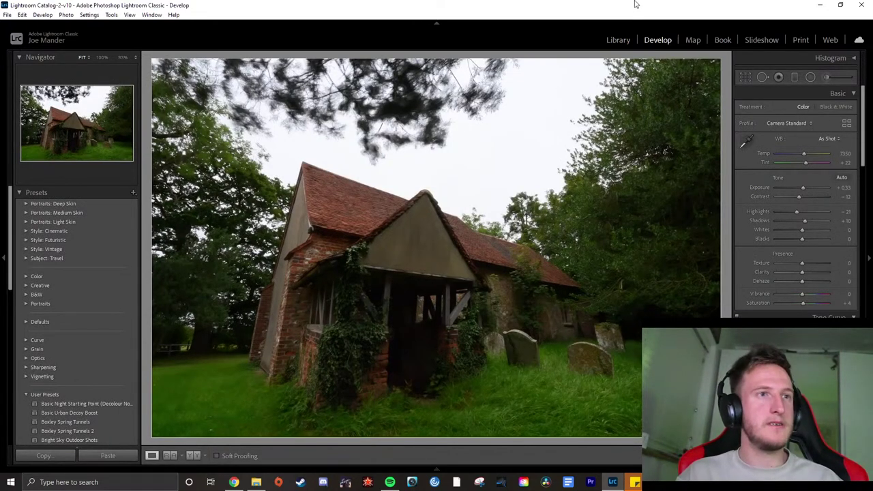
Compare the reset single exposure DSC_3328.NEF with the reset HDR photo DSC_3328-HDR.dng in the Library
click(623, 39)
click(238, 257)
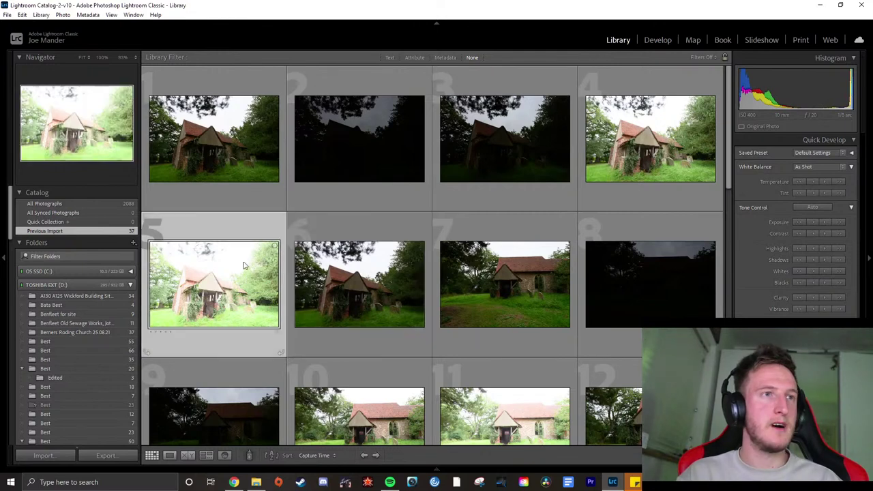
click(208, 187)
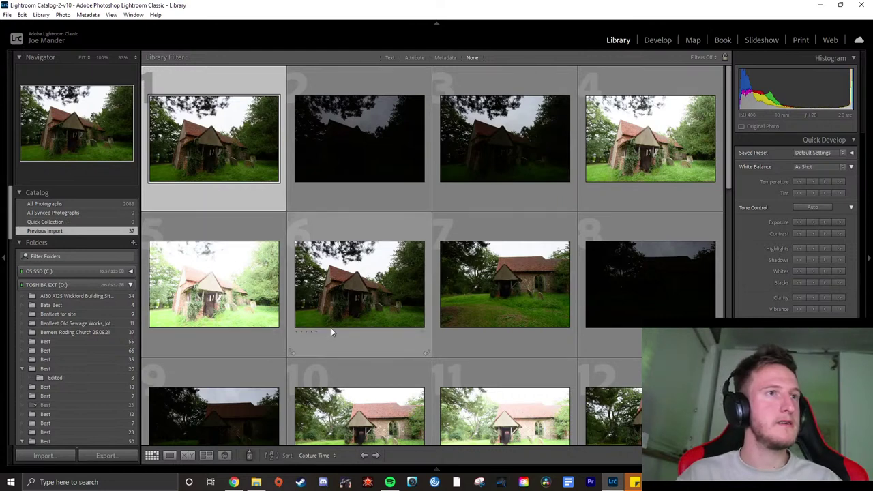
key(e)
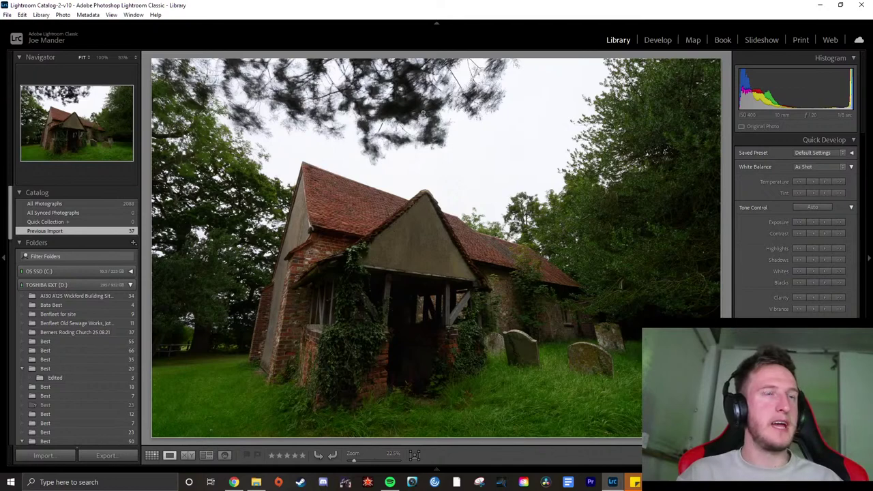
click(454, 233)
click(452, 221)
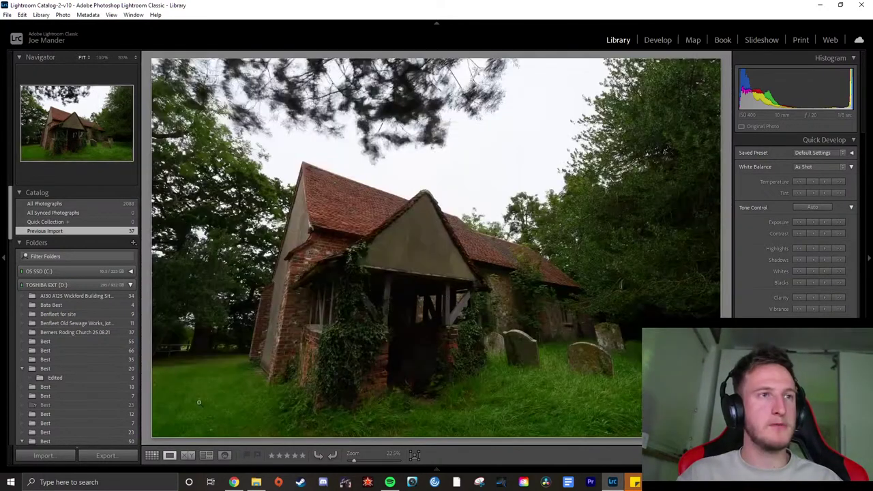
click(152, 456)
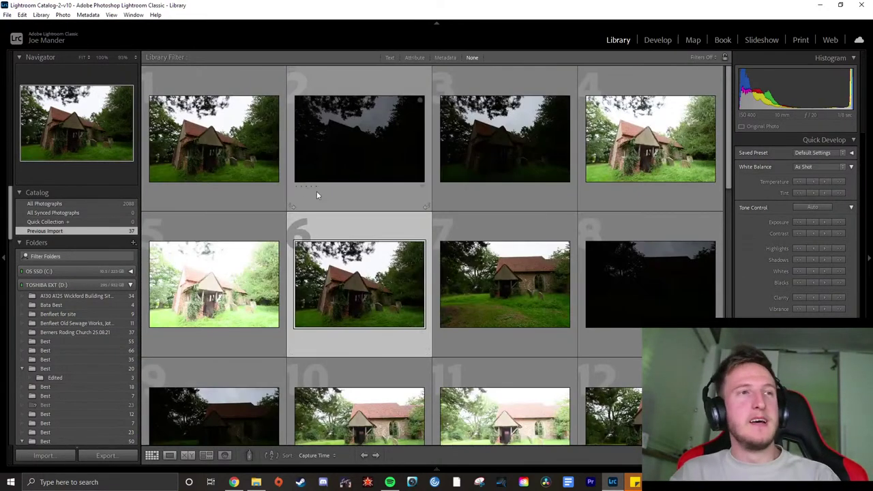
click(258, 177)
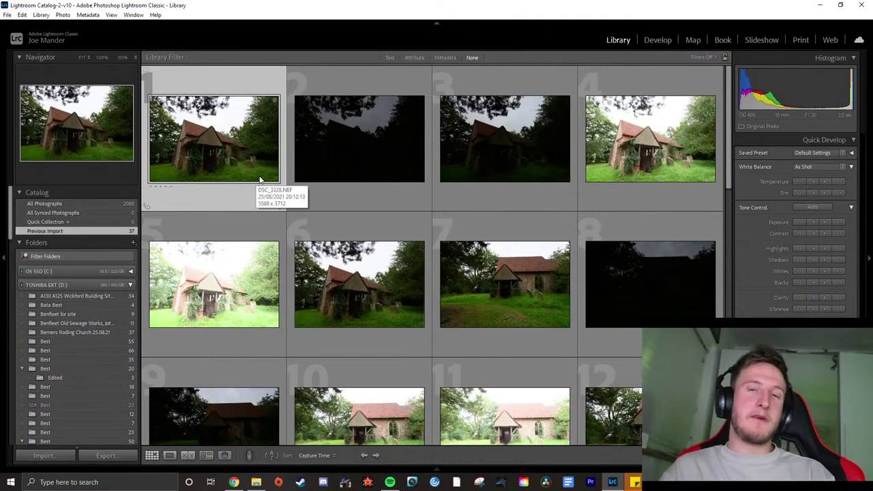
Browse the grid's church exposures and select the first bracketed set, photos 1 to 5
scroll(294, 216, down, 1)
scroll(253, 225, up, 1)
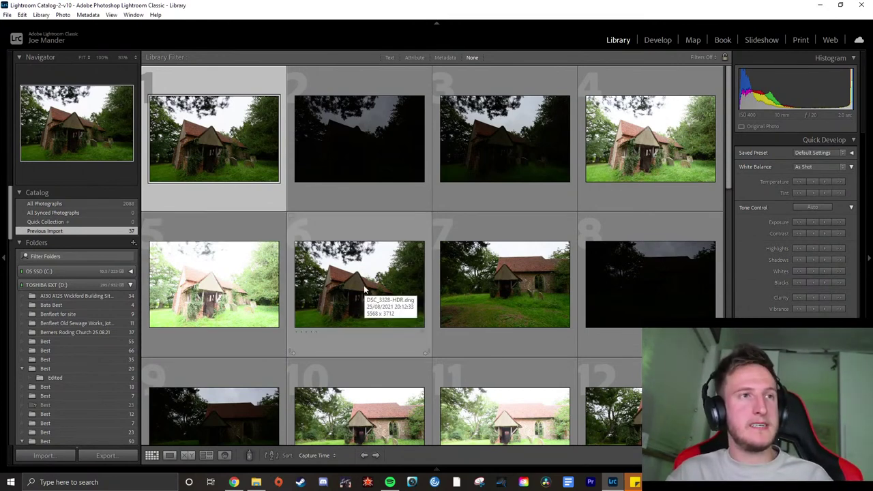
scroll(362, 259, down, 1)
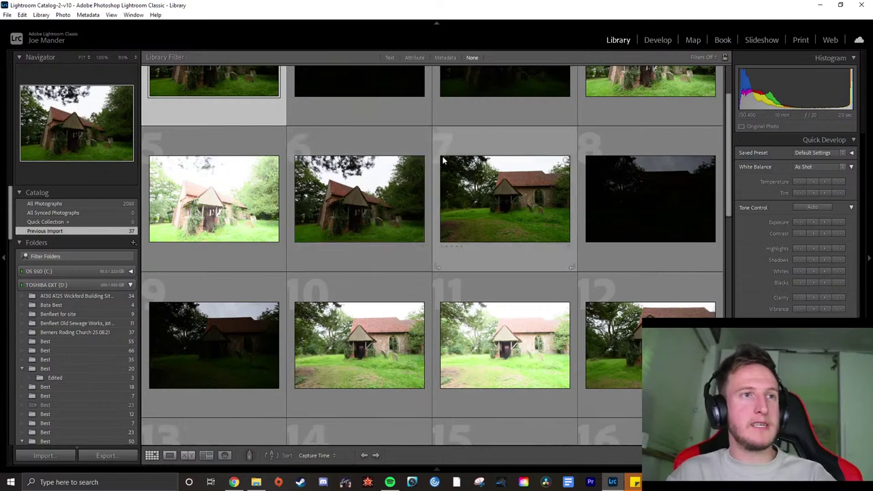
click(503, 220)
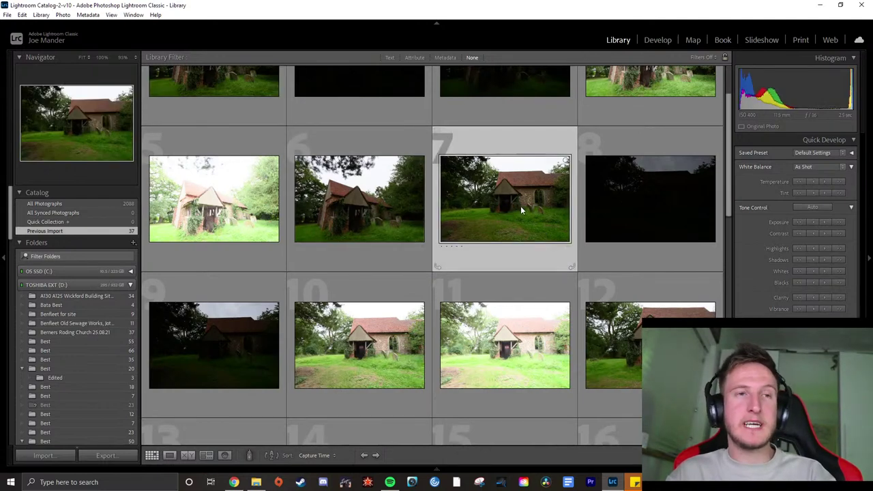
scroll(519, 208, up, 1)
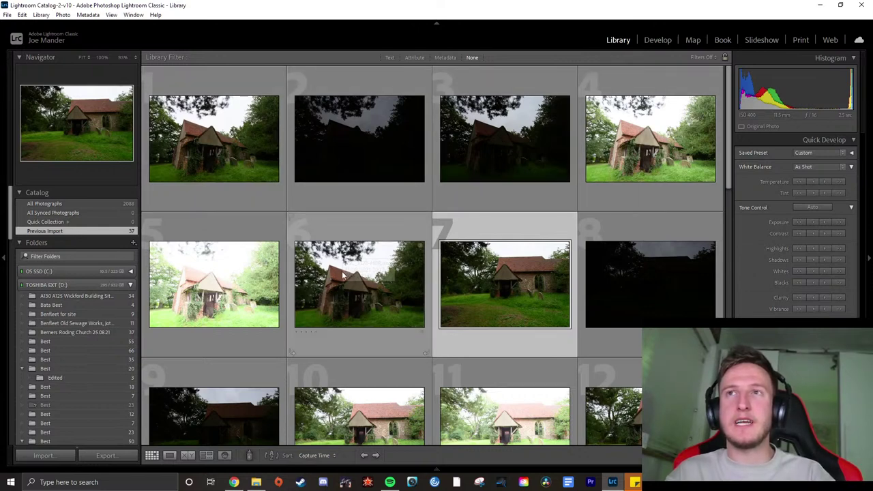
shift+click(218, 290)
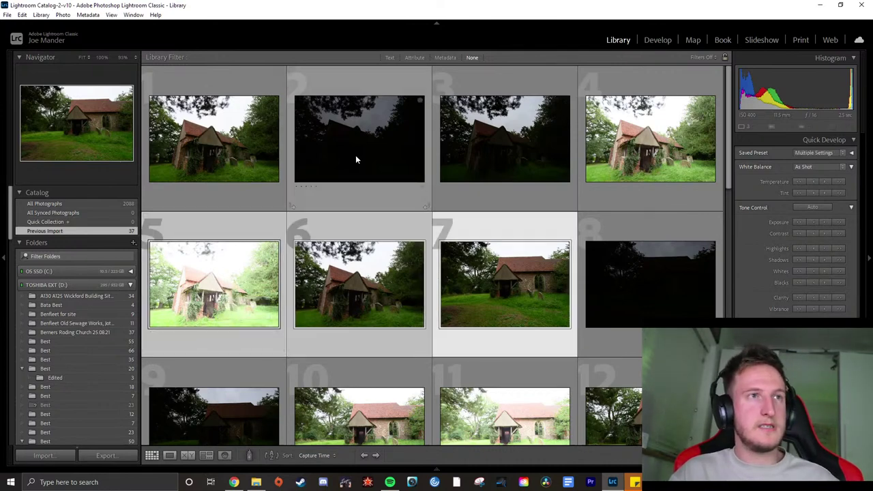
click(355, 156)
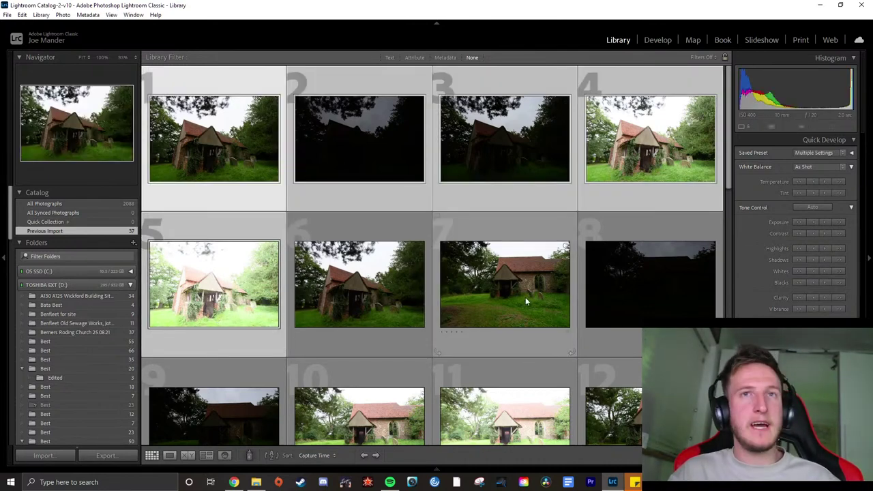
Select the second church's bracketed set in the grid, photos 7 to 11
click(525, 303)
scroll(525, 305, down, 1)
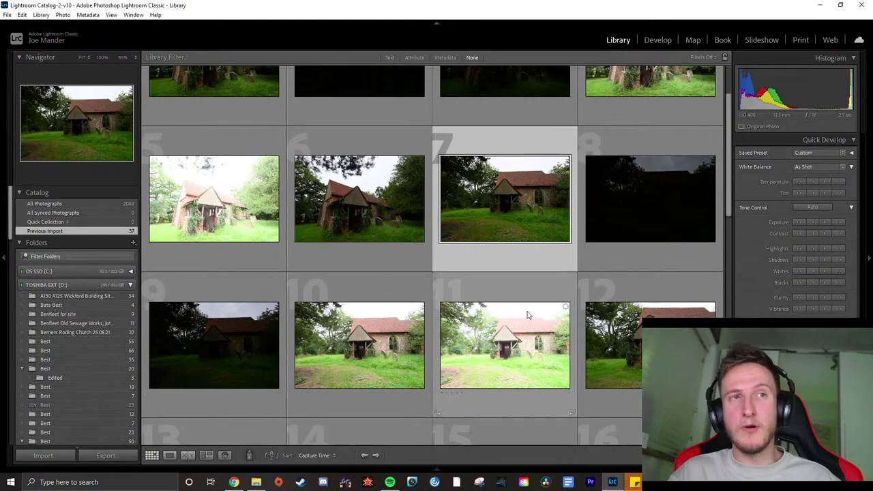
shift+click(529, 327)
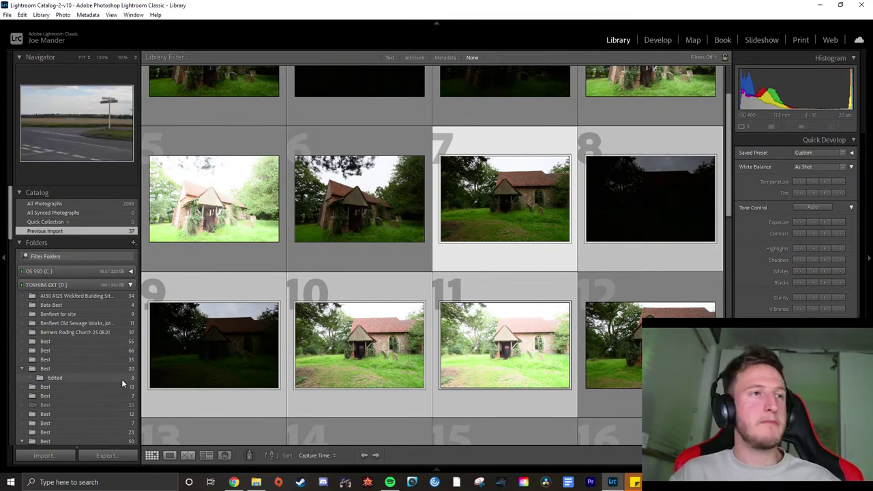
Examine the sky detail above the roof in photo 8, the darkest exposure of the selected bracket
double_click(674, 176)
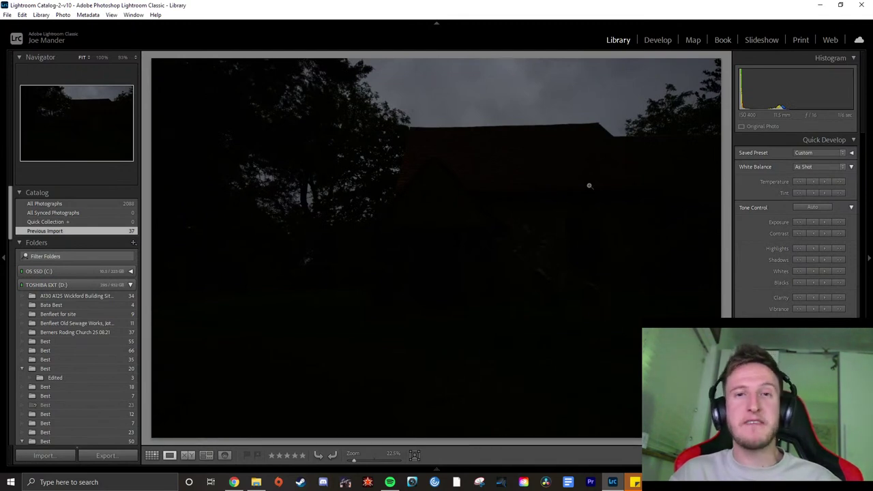
drag(545, 83, 513, 223)
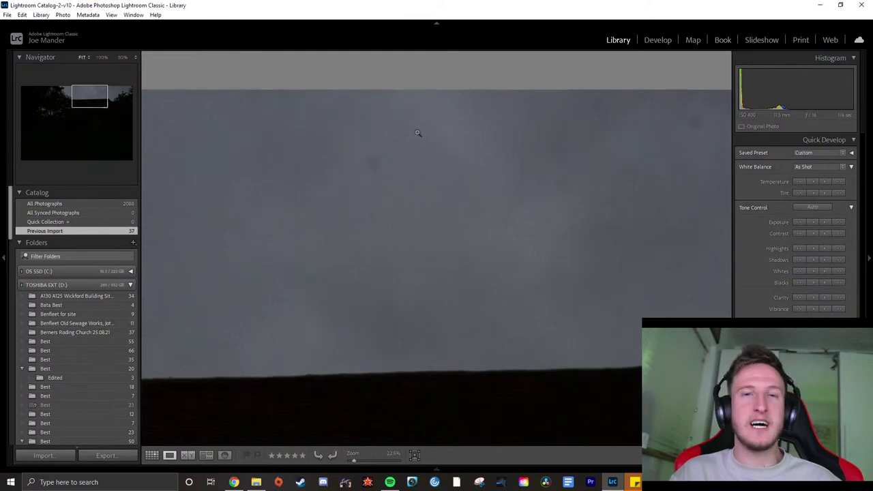
click(415, 132)
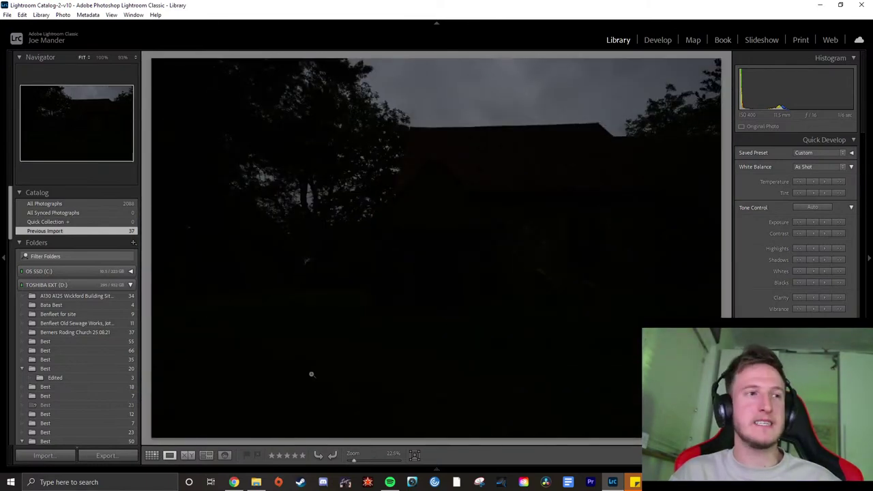
click(152, 455)
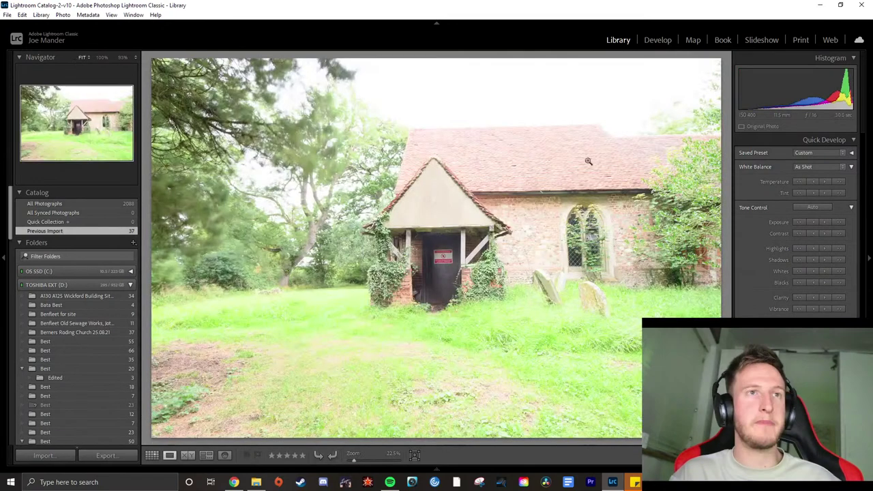
Examine the roof, porch door and trees at 100% zoom in photo 11, the brightest exposure of the bracket
click(508, 96)
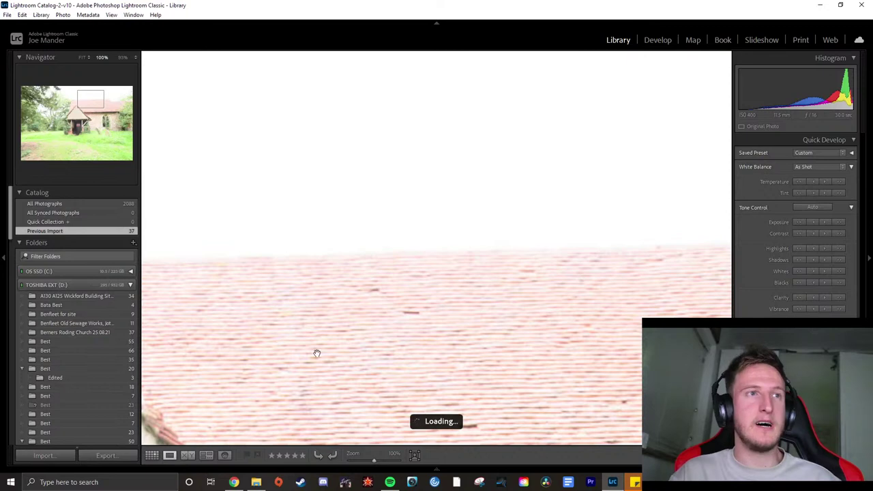
drag(316, 353, 320, 157)
drag(464, 398, 491, 129)
drag(482, 296, 507, 187)
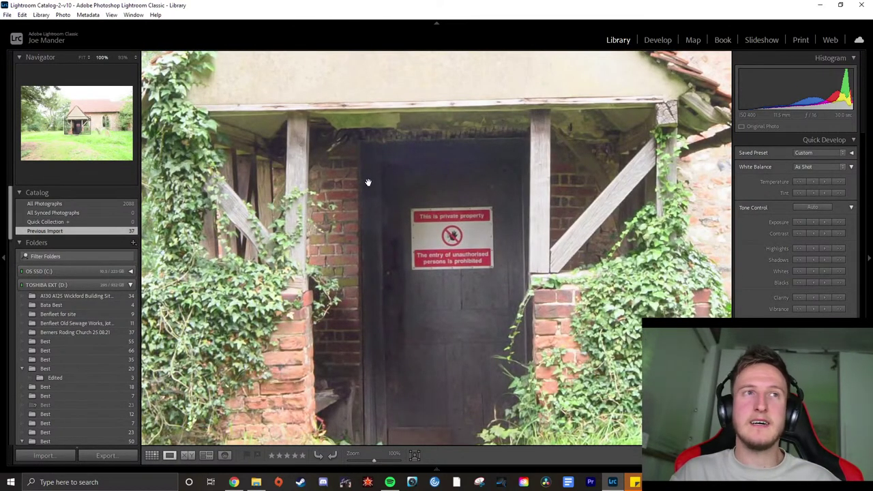
click(479, 262)
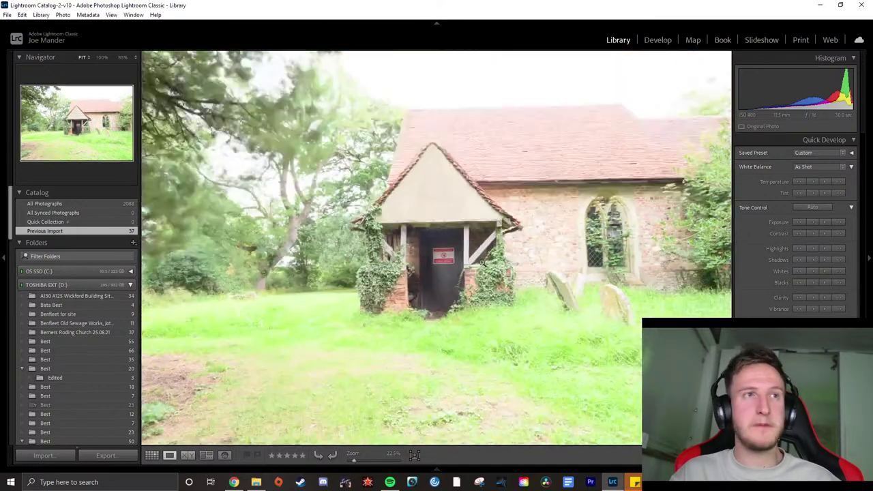
click(231, 279)
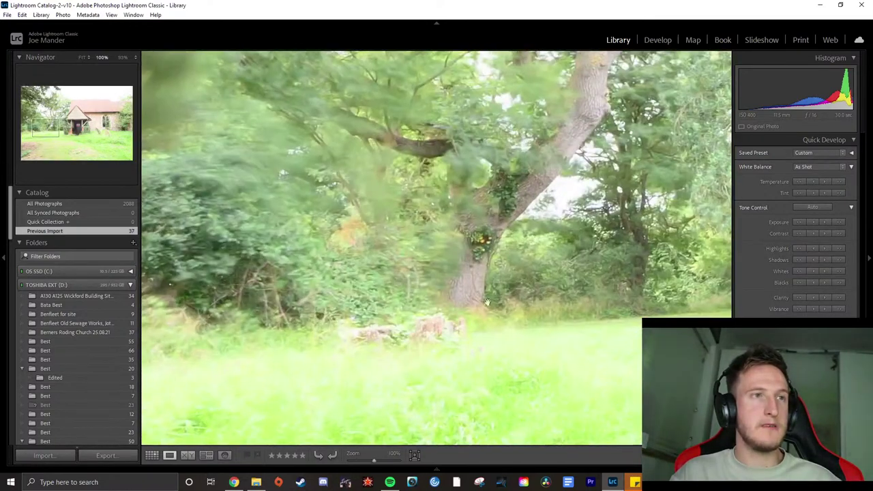
click(479, 303)
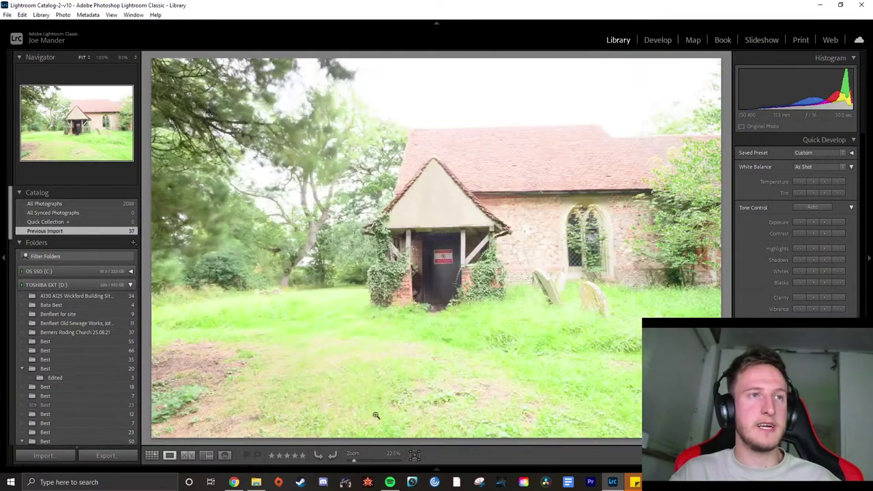
key(g)
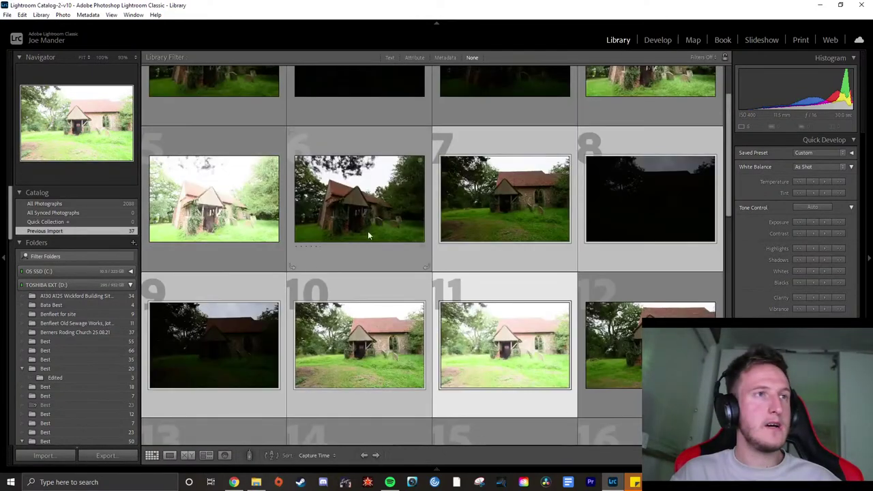
Open photo 7, the bracket's middle exposure, and examine the porch doorway at 100% zoom
double_click(509, 201)
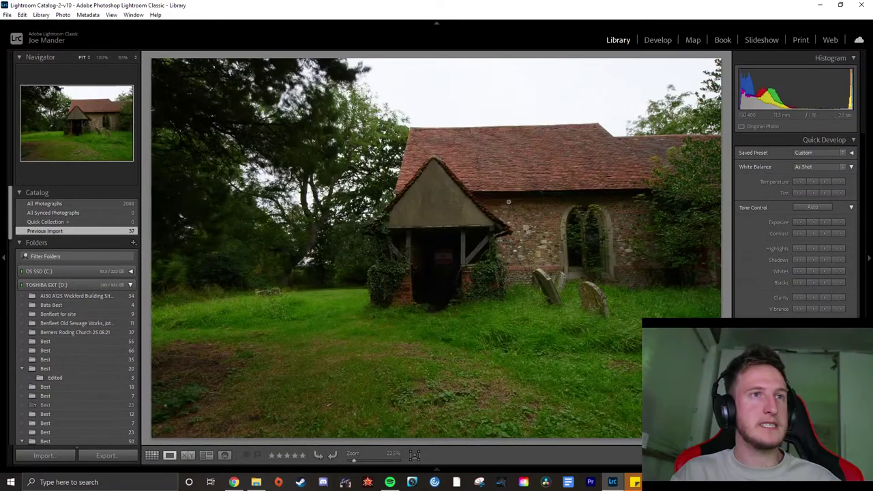
click(439, 268)
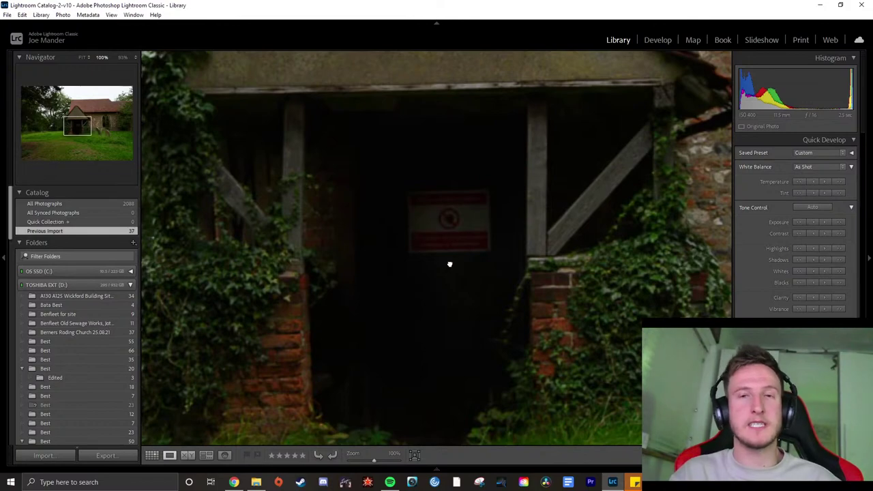
Set photo 7's Shadows to +70 and its Highlights to -100
click(449, 264)
click(257, 287)
click(468, 293)
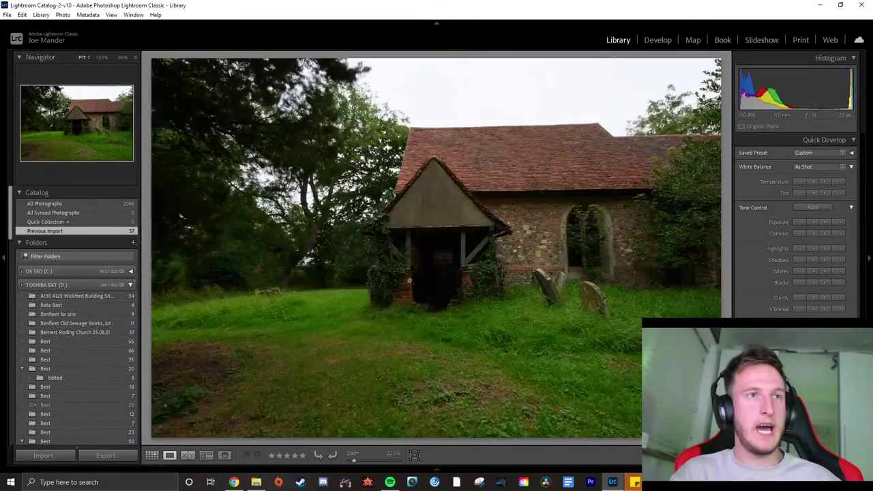
click(839, 260)
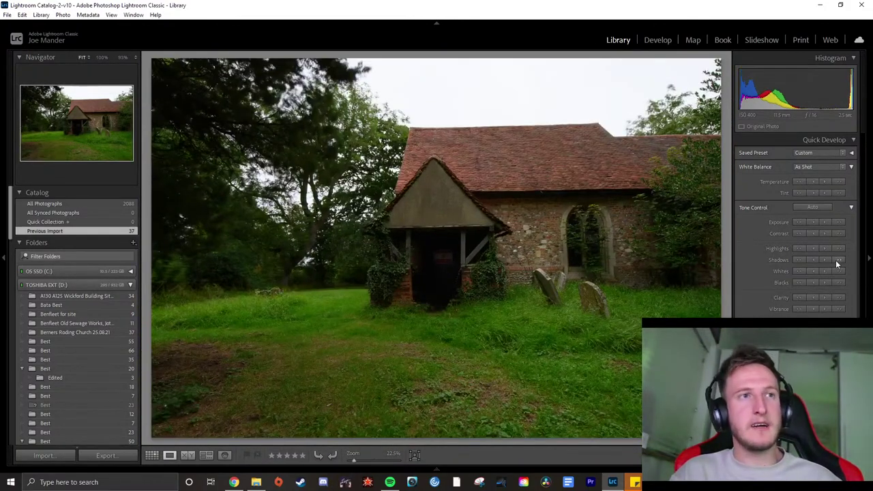
click(838, 260)
click(830, 259)
click(796, 248)
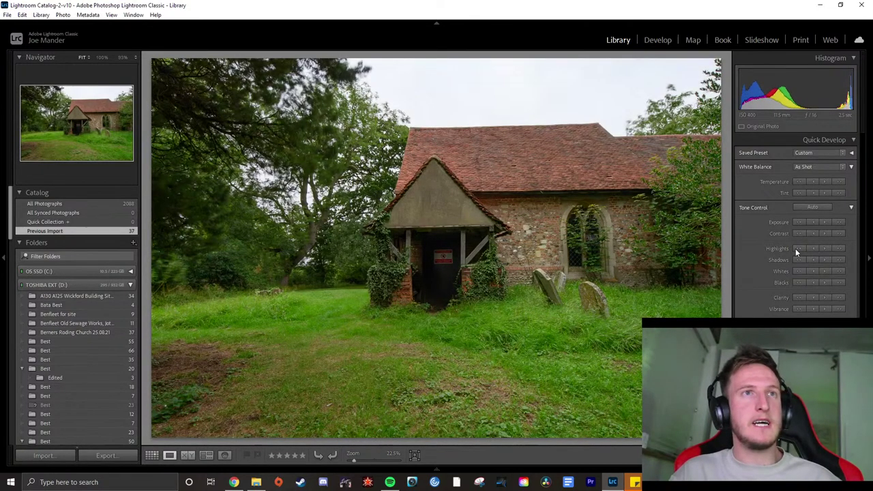
click(796, 248)
Examine the cloud detail in the sky above the church roof at 100% zoom
click(509, 88)
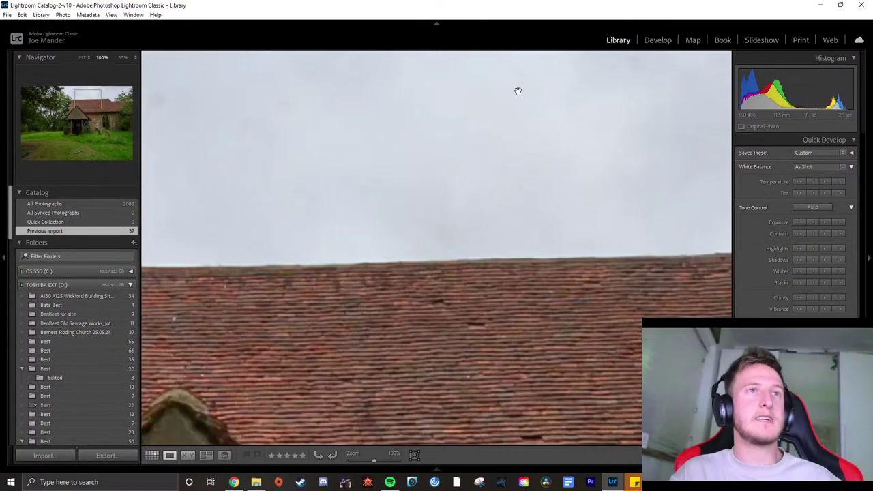
click(561, 108)
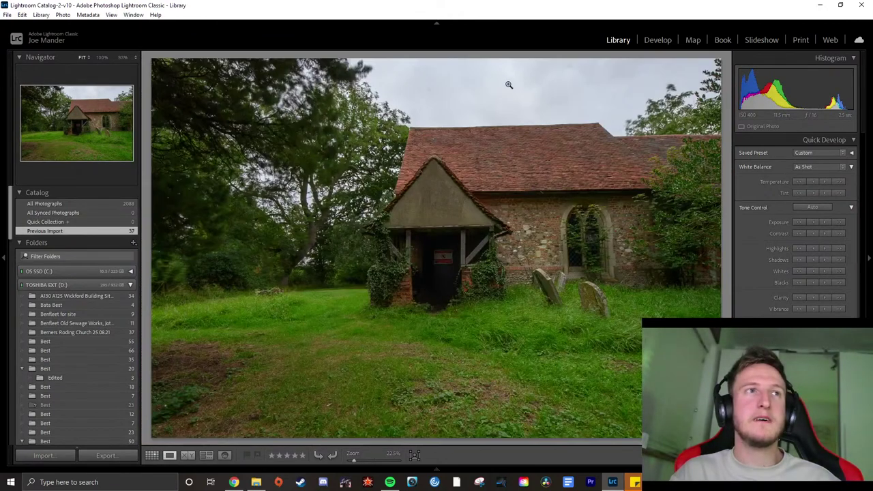
click(509, 85)
click(577, 121)
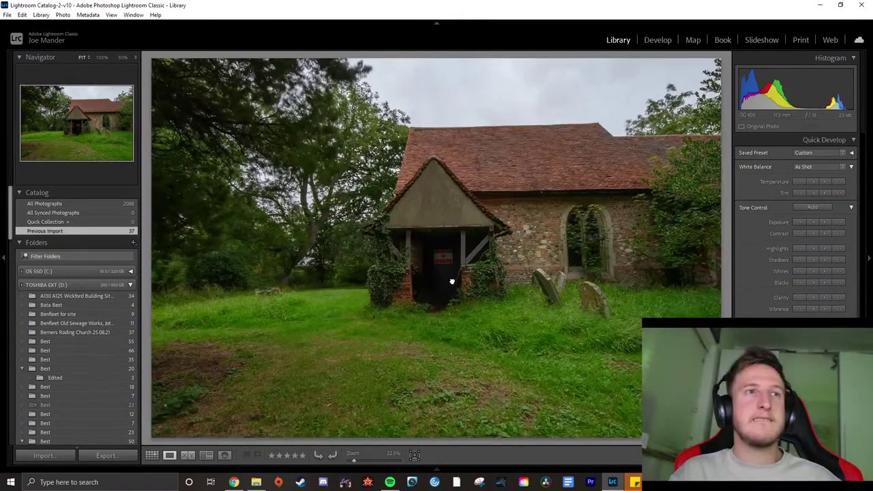
Examine the brightened porch doorway and surrounding ivy at 100% zoom
click(451, 280)
drag(398, 217, 414, 220)
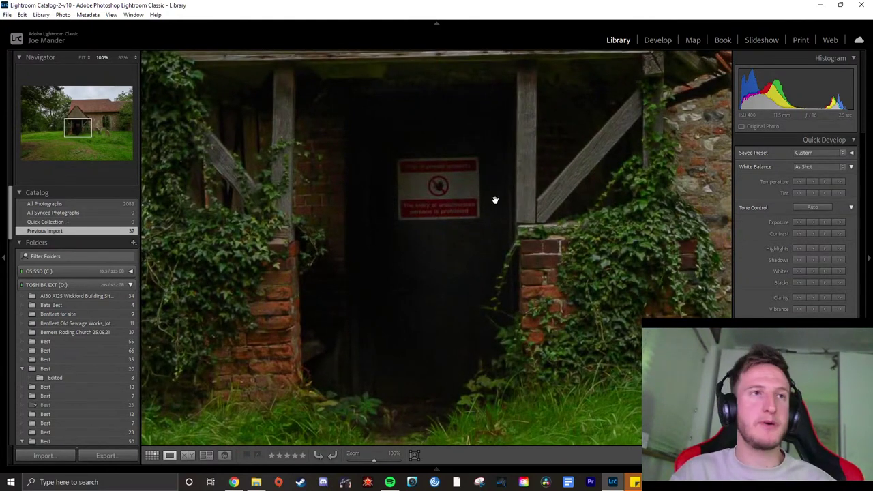
click(455, 197)
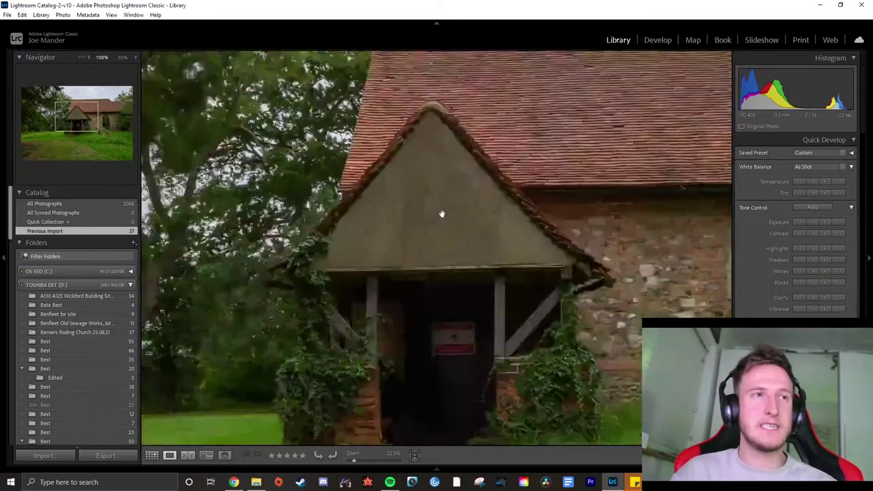
Magnify the warning sign in the porch doorway to 400%, examine its noise and sharpness, and return to the full photo
click(440, 202)
key(ctrl+equal)
key(ctrl+equal)
key(ctrl+equal)
drag(593, 183, 558, 186)
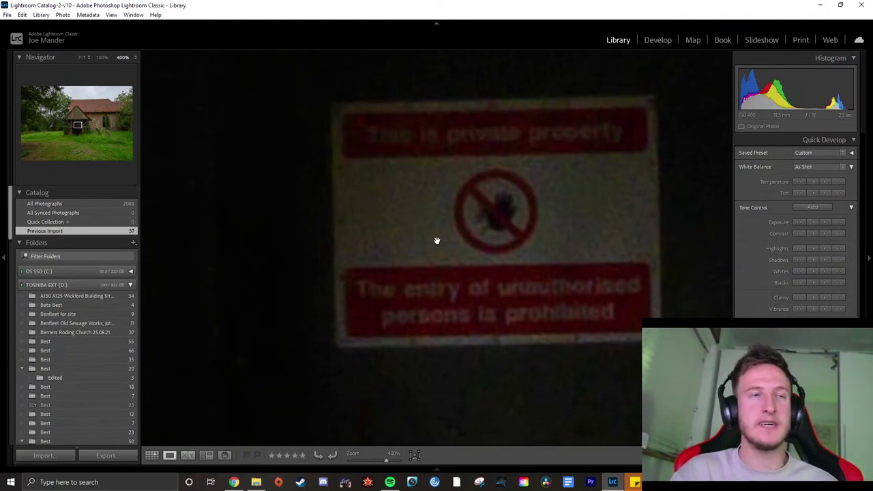
key(g)
double_click(503, 248)
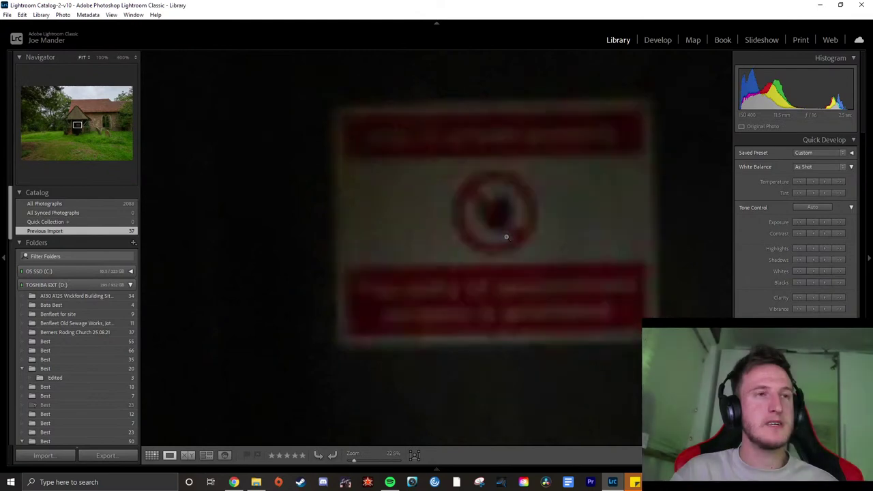
key(g)
double_click(506, 201)
click(527, 230)
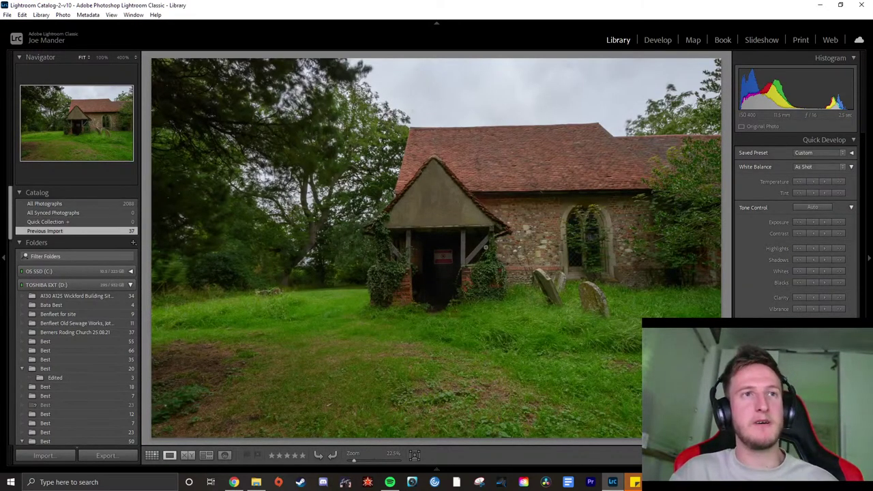
click(151, 456)
right_click(515, 157)
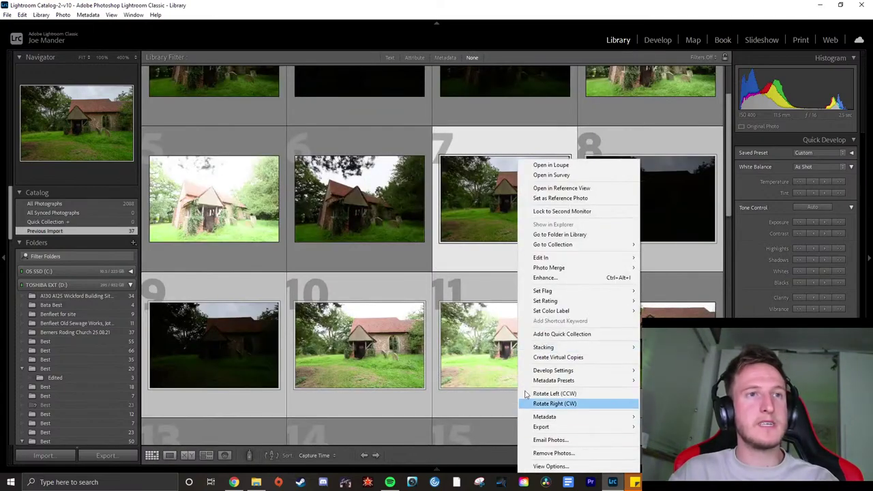
click(545, 417)
key(Up)
key(Right)
key(Left)
key(Left)
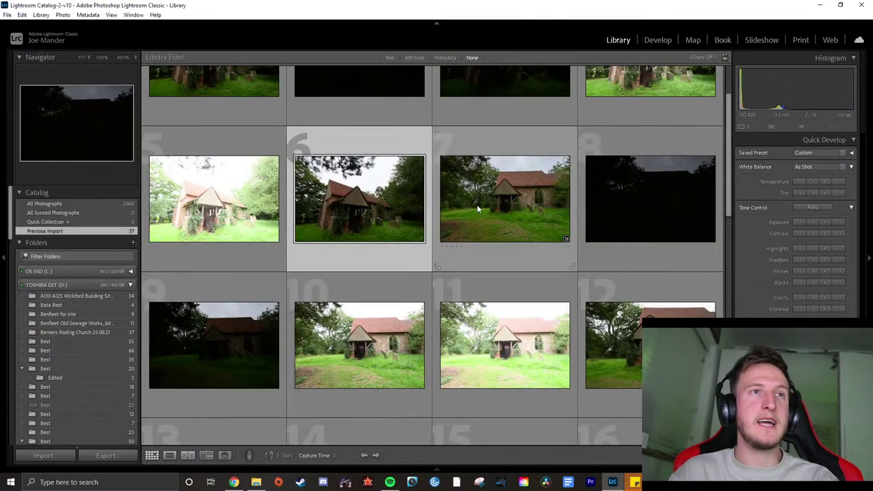
click(520, 196)
right_click(511, 194)
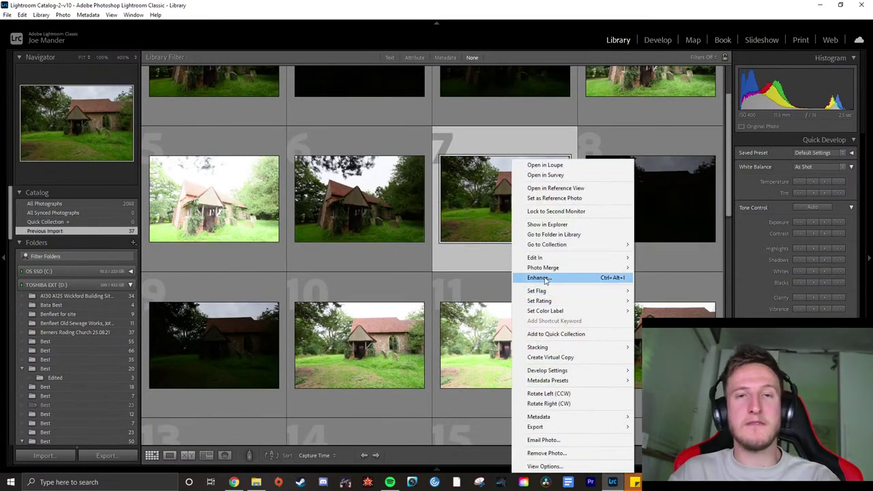
click(541, 453)
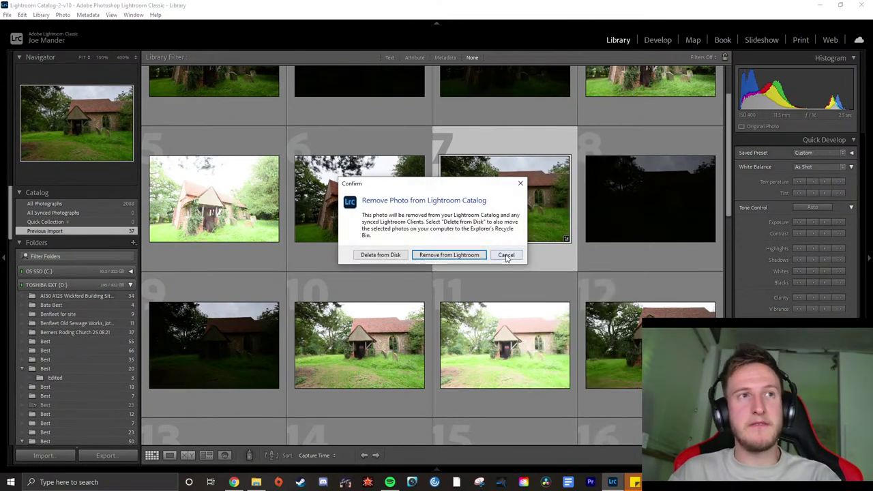
click(506, 256)
Open photo 7 in the Develop module and examine the porch's warning sign at 400% zoom
click(658, 40)
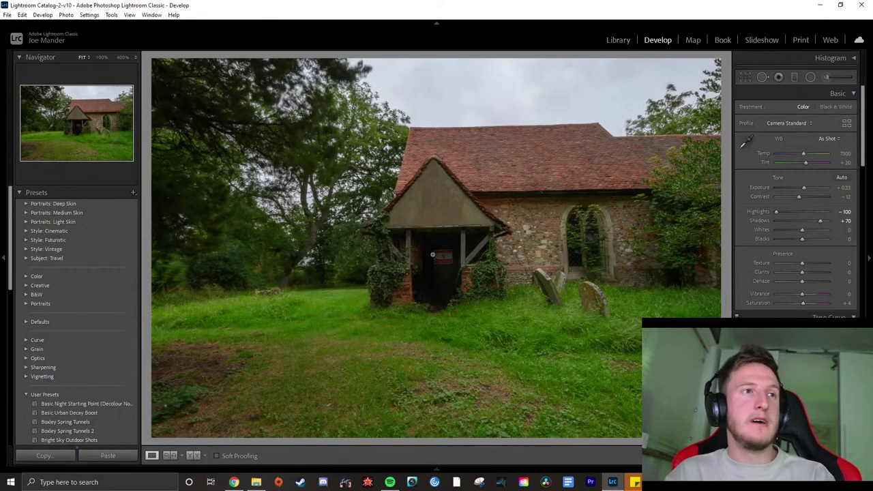
click(450, 261)
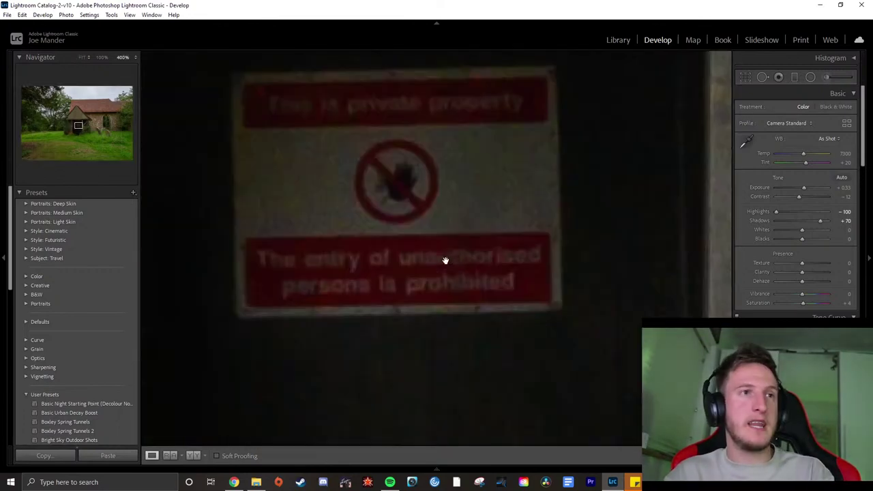
click(442, 268)
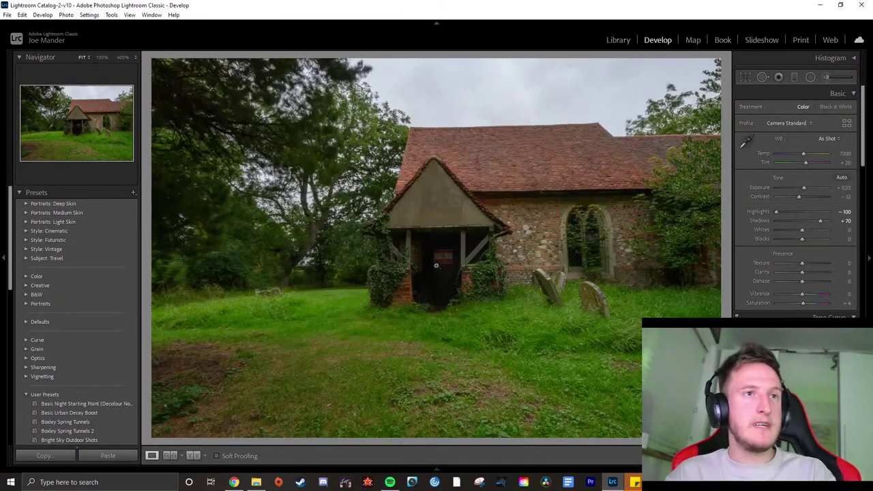
click(446, 260)
click(535, 203)
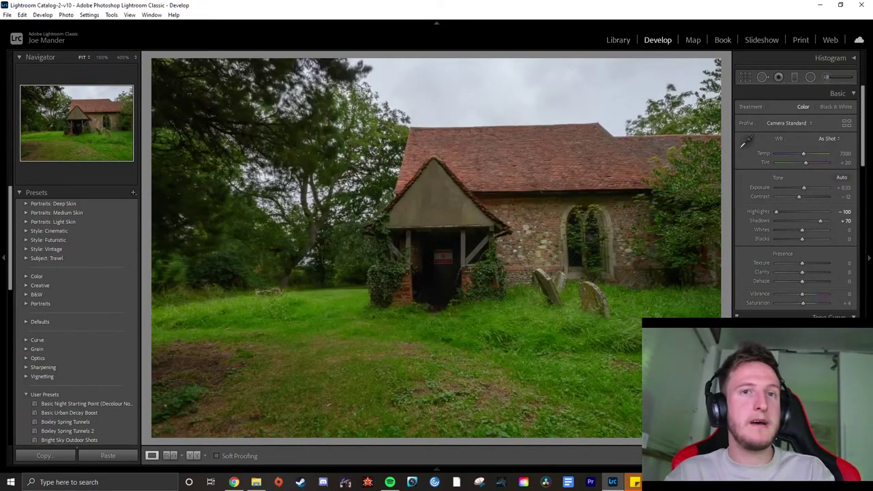
Undo the Highlights and Shadows adjustments on photo 7 and return to the Library grid
key(ctrl+z)
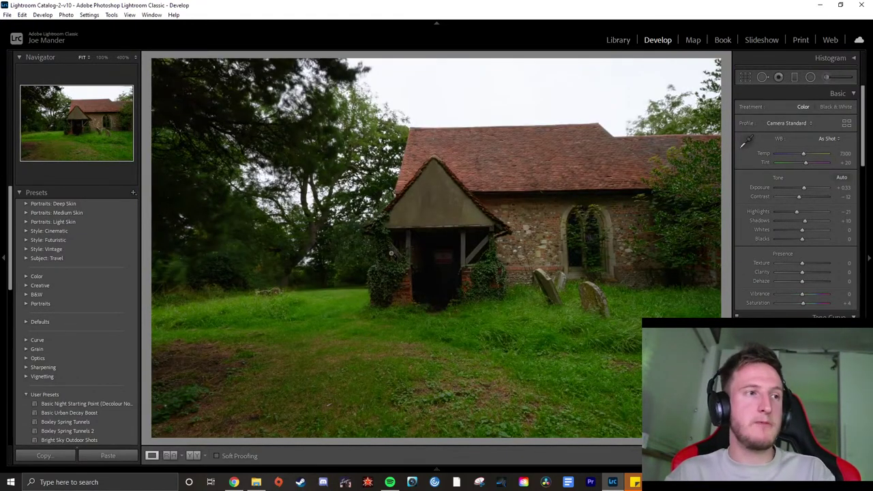
click(618, 40)
Compare the bracket's middle, darkest and brightest exposures, photos 7, 8 and 11, with intermediate photos 9 and 10 in the grid
click(534, 222)
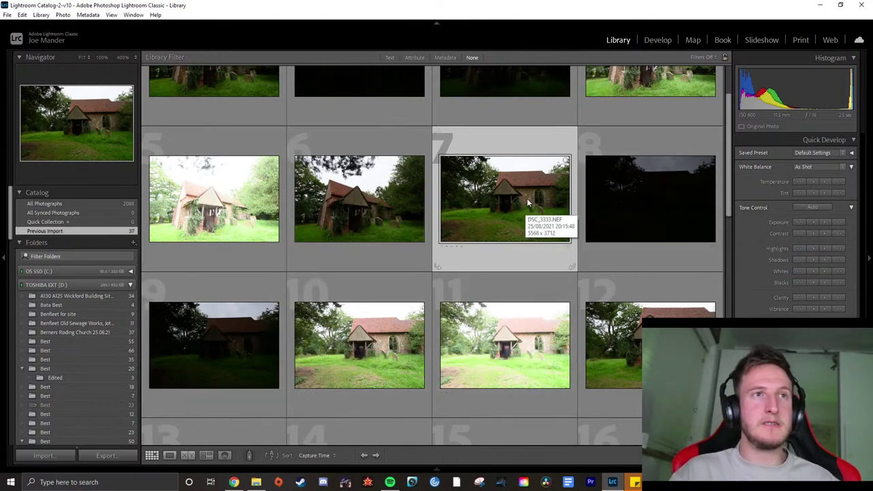
ctrl+click(648, 201)
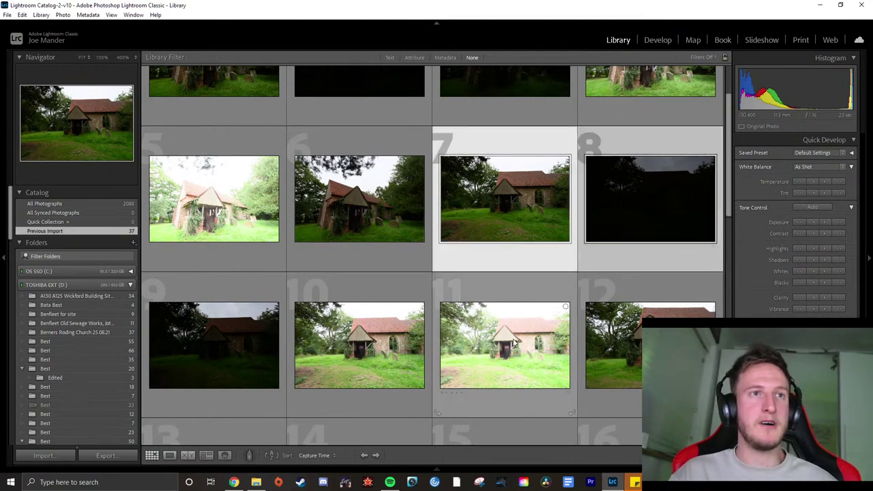
ctrl+click(513, 347)
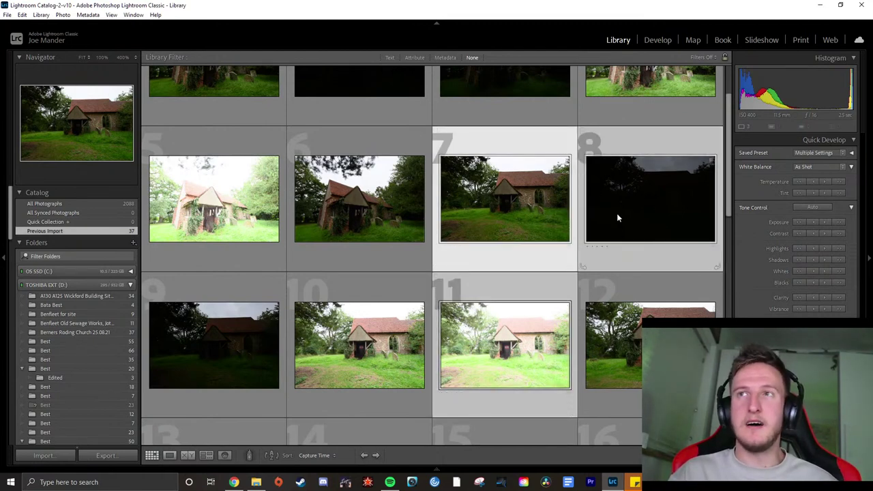
click(246, 351)
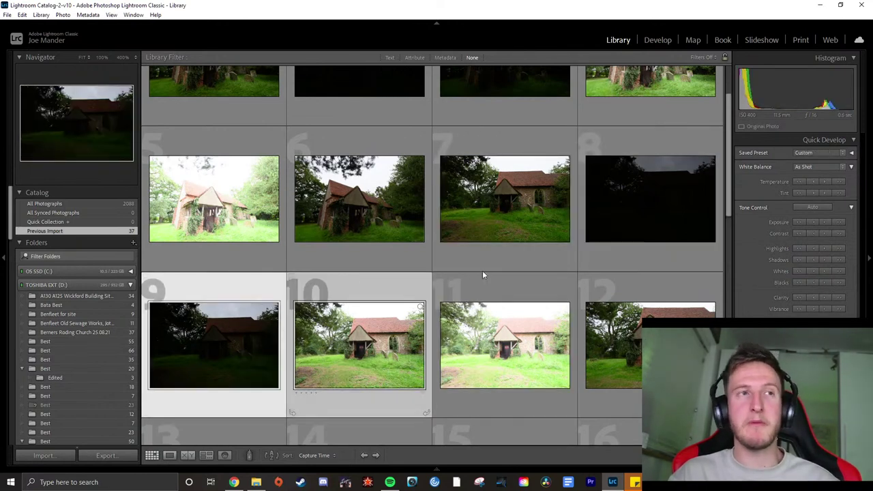
click(509, 210)
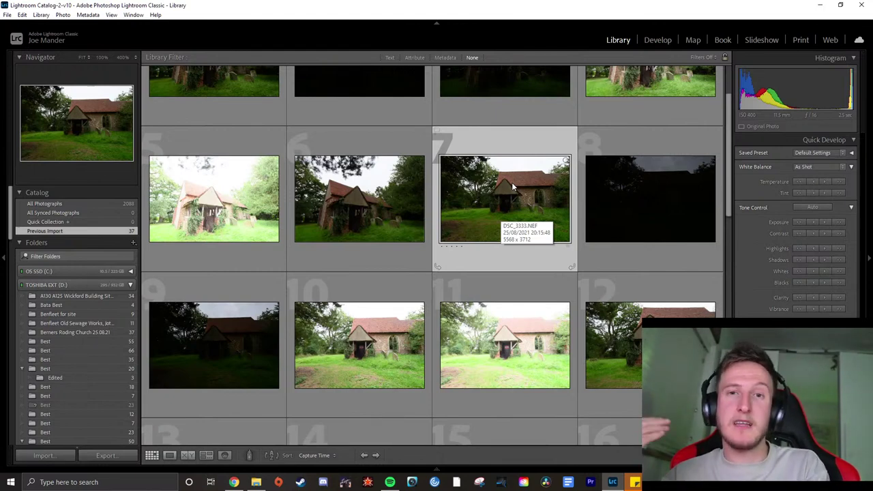
View each of the five bracketed exposures, photos 7 to 11, full size and compare their sky and shadow detail
double_click(510, 184)
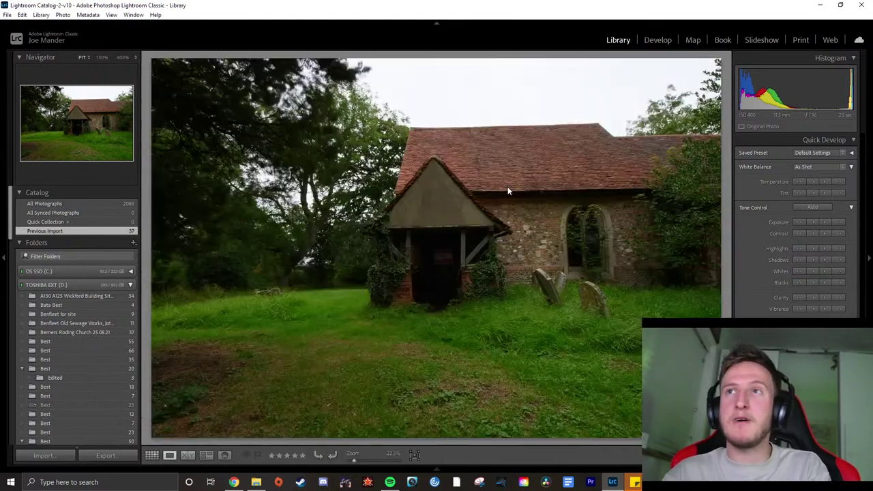
click(152, 455)
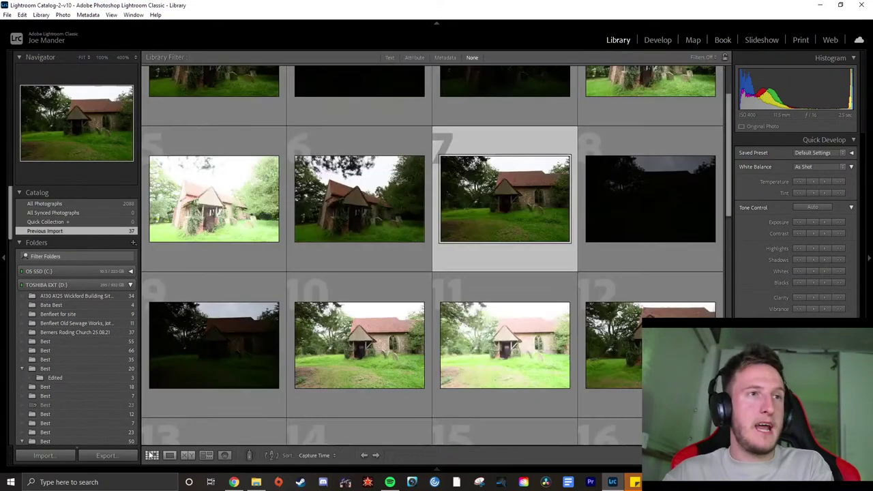
double_click(676, 202)
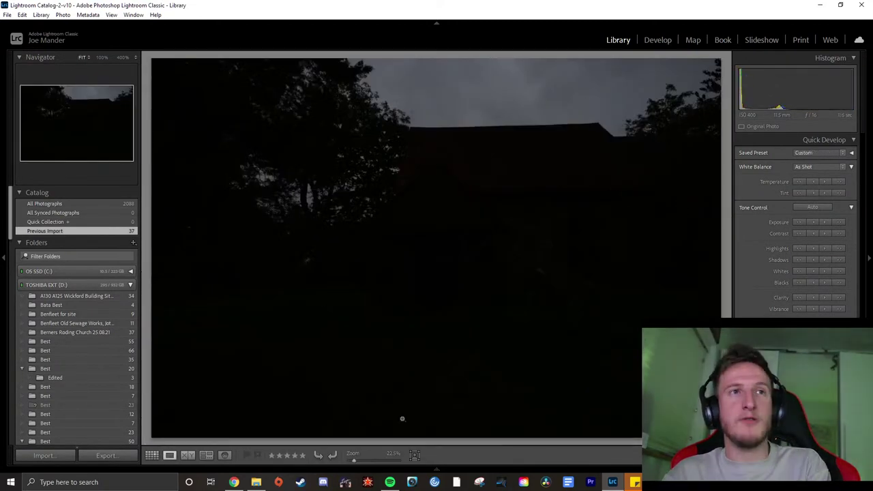
click(151, 455)
double_click(266, 356)
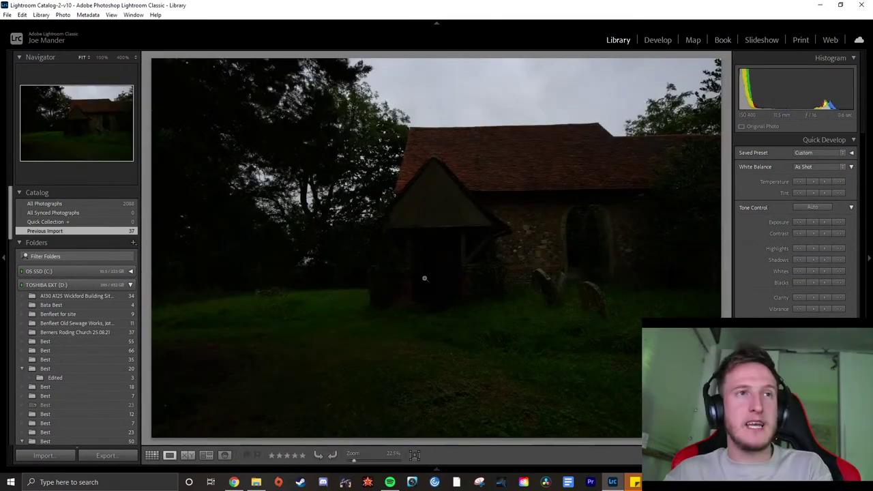
click(152, 455)
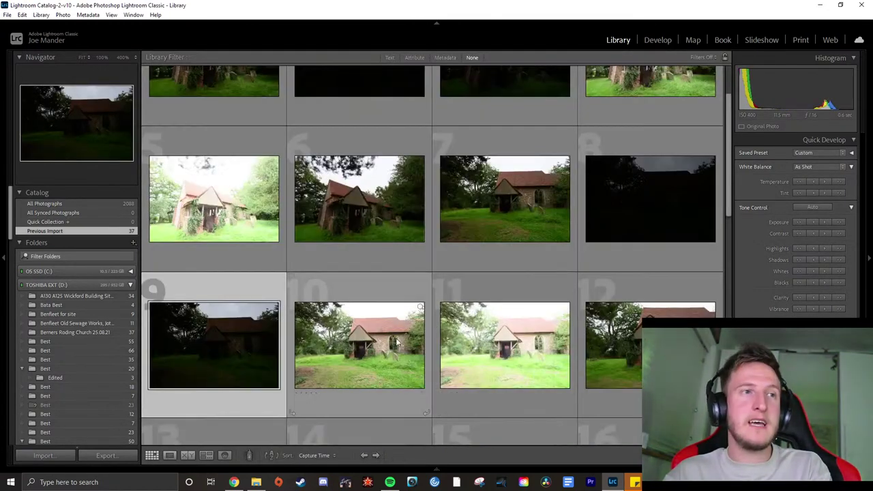
double_click(413, 395)
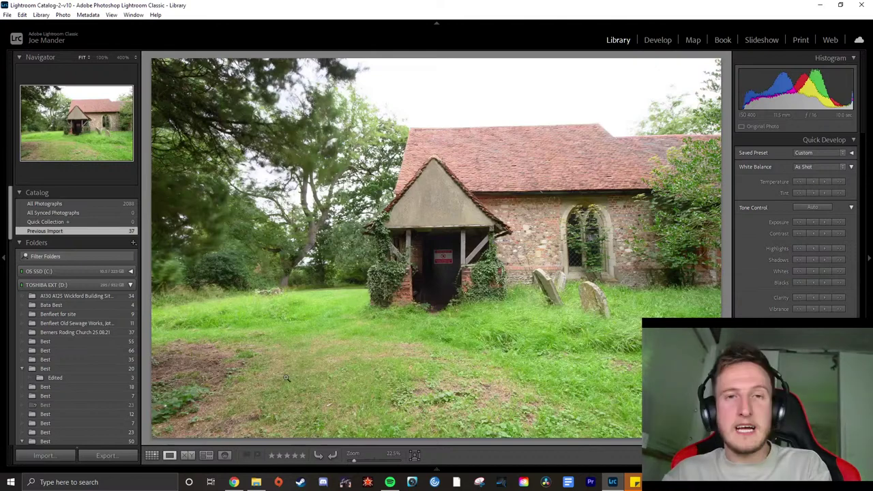
click(152, 455)
double_click(491, 360)
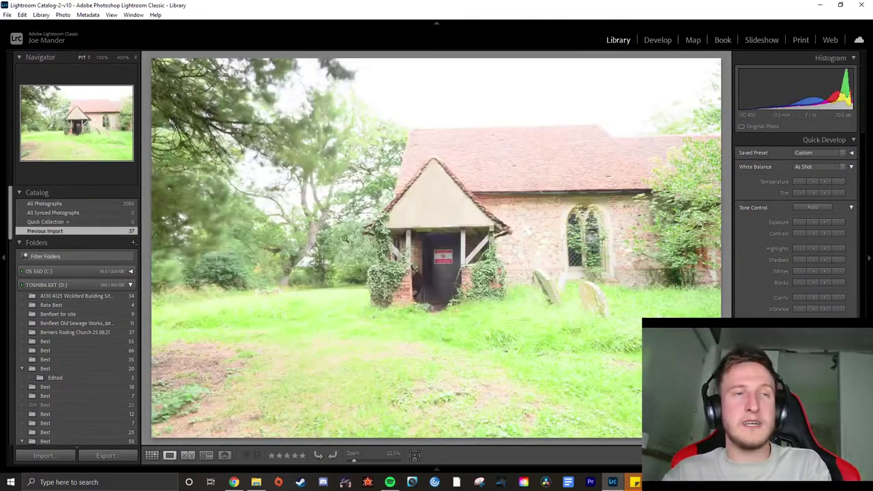
click(151, 455)
Select the five bracketed exposures, photos 7 to 11, and open them in the HDR Merge Preview
click(483, 211)
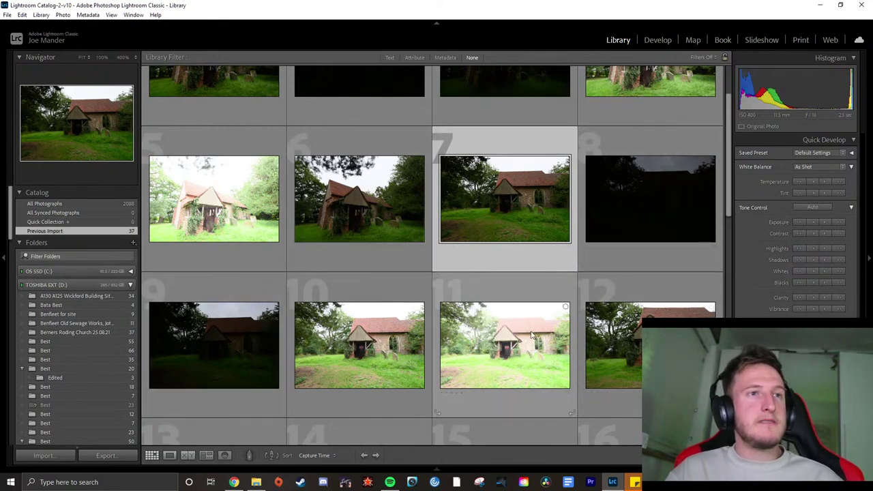
ctrl+click(498, 348)
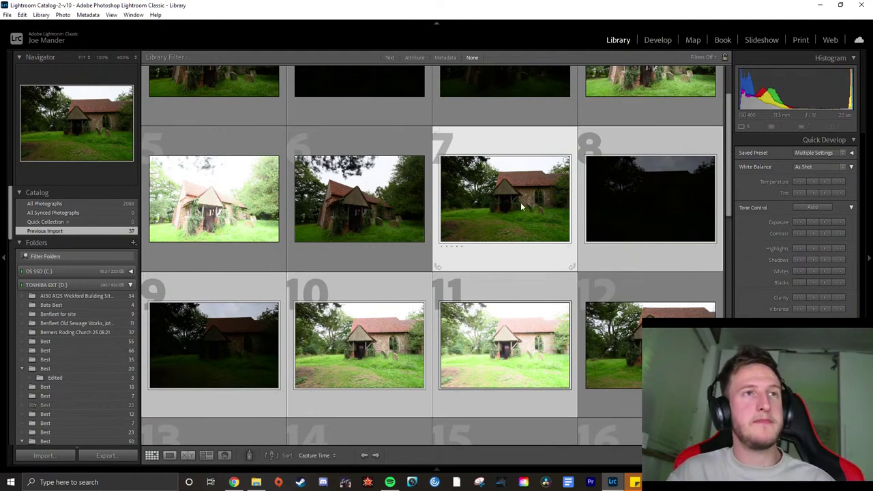
right_click(489, 319)
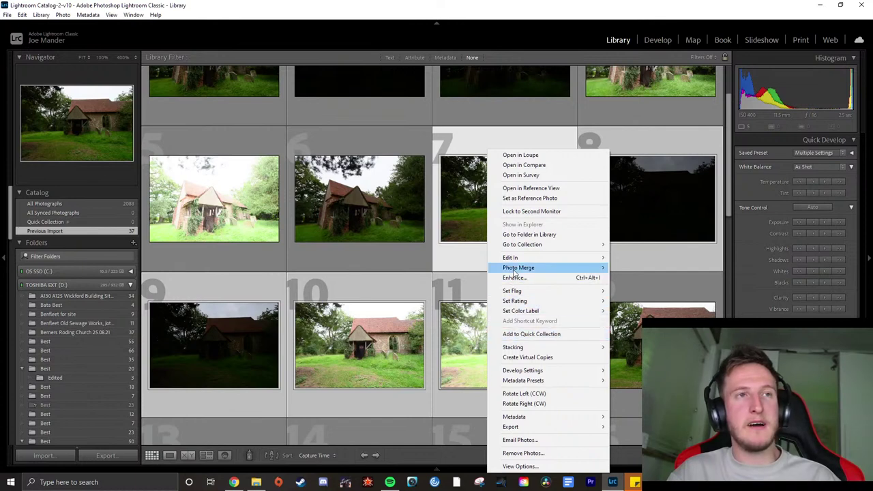
mouse_move(515, 270)
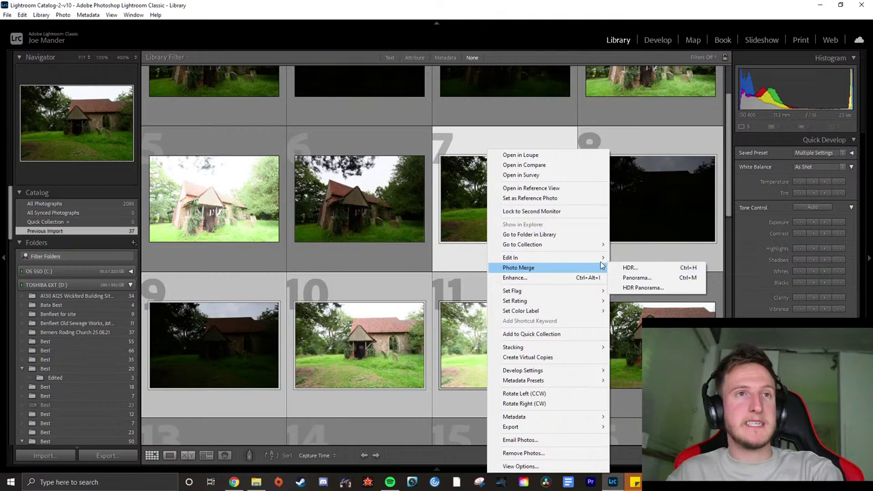
click(651, 271)
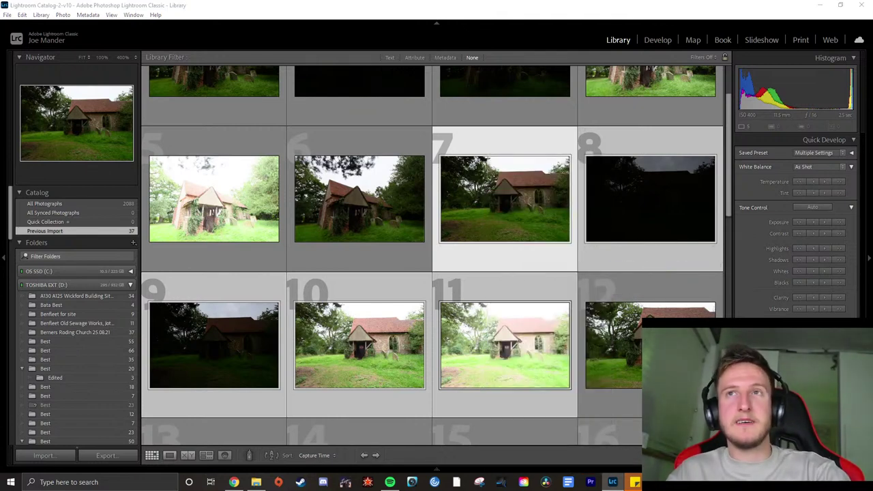
drag(405, 140, 320, 112)
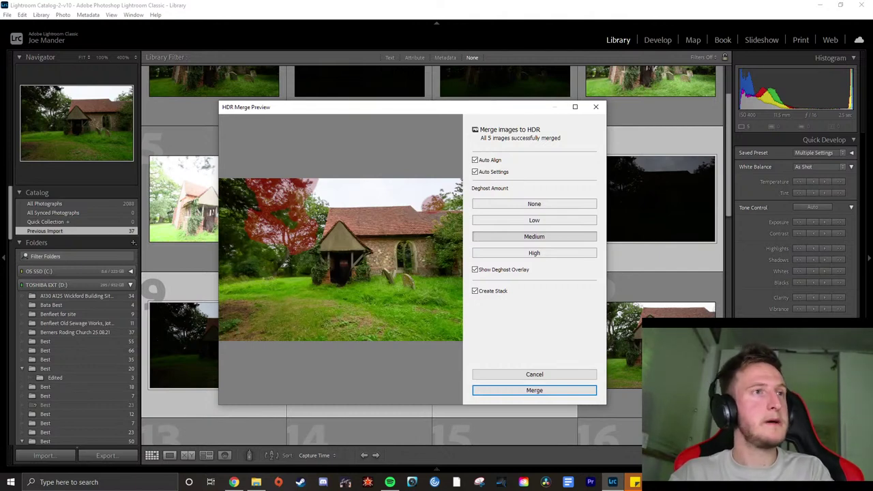
Examine the sky, roof, tree edge and porch sign up close in the merged HDR preview
click(374, 204)
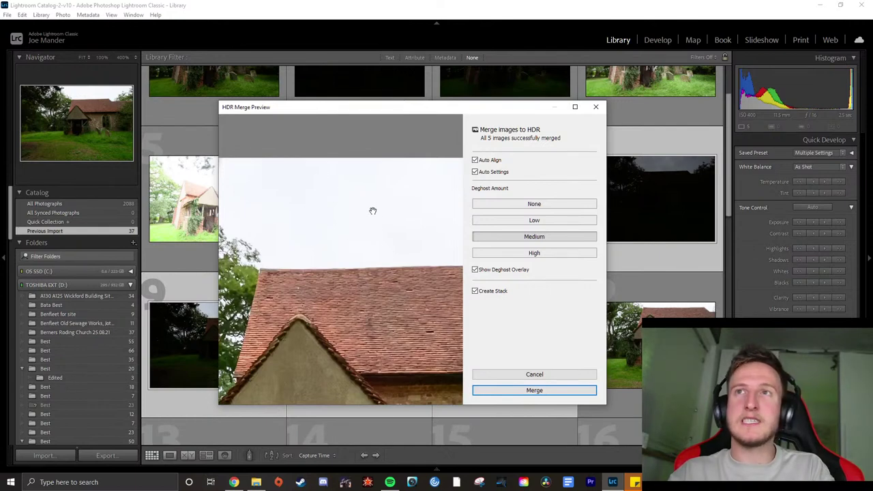
drag(316, 208, 400, 208)
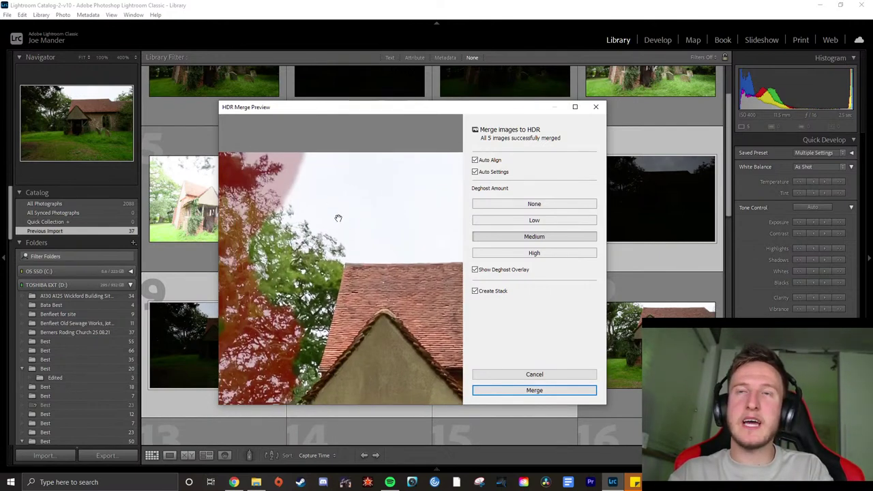
drag(316, 318, 321, 184)
drag(404, 308, 409, 178)
drag(418, 339, 384, 260)
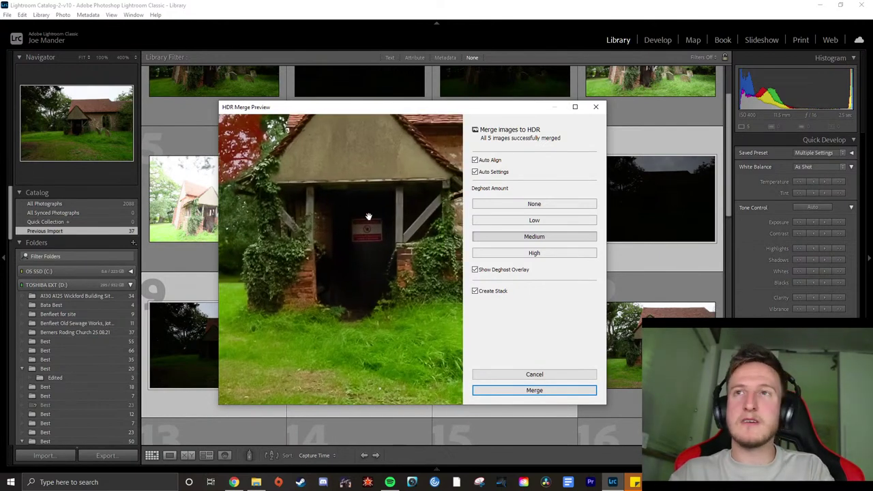
drag(378, 242, 176, 209)
click(408, 202)
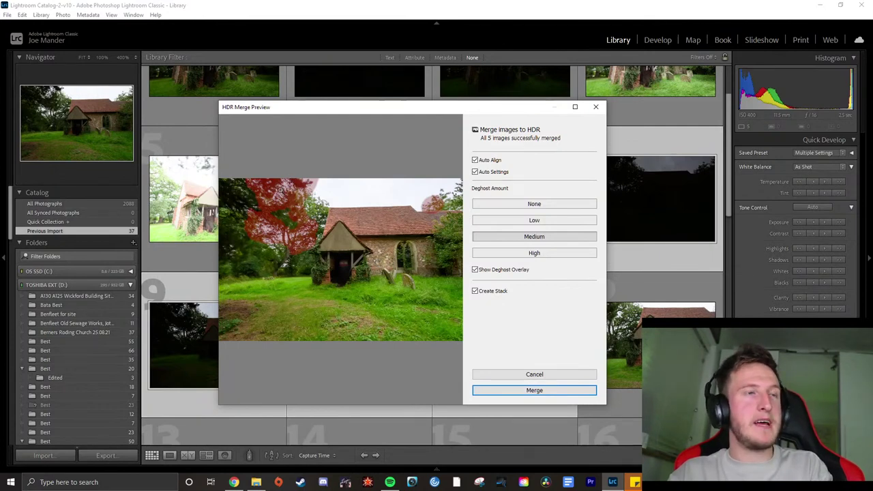
Inspect the deghost overlay covering the large tree's branches in the HDR preview at close range
click(279, 190)
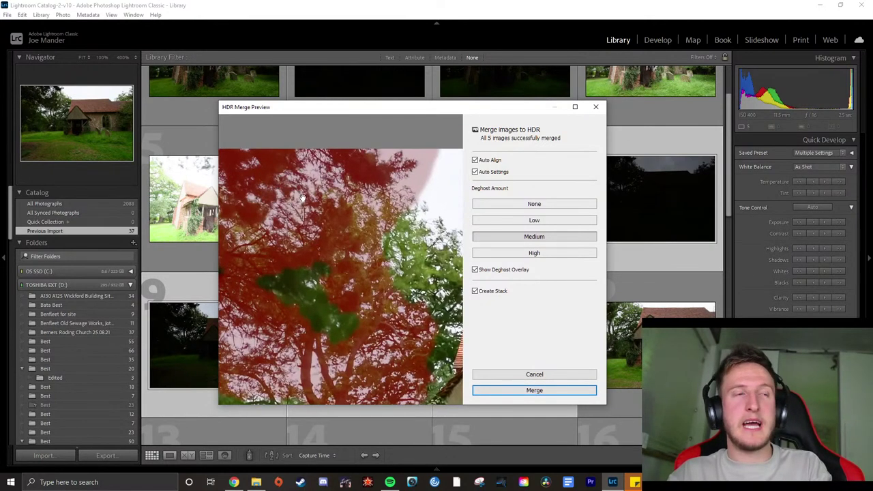
click(345, 182)
click(267, 188)
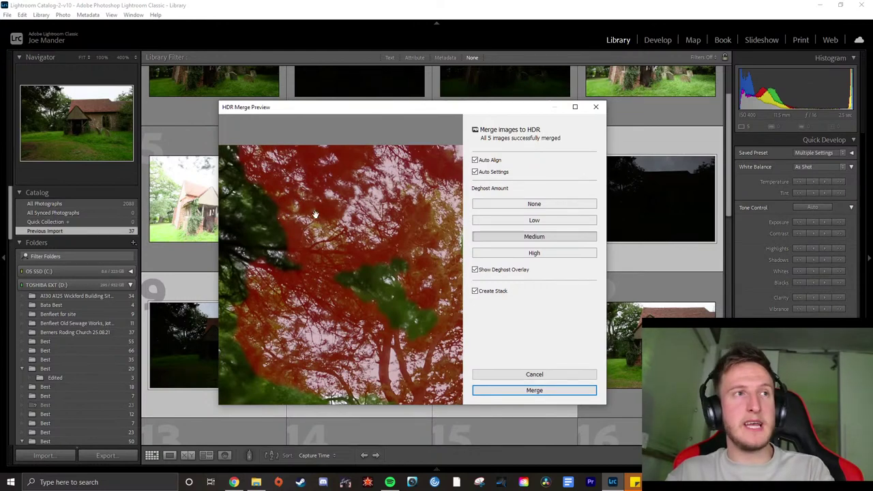
drag(289, 228, 372, 205)
drag(307, 376, 291, 284)
mouse_move(335, 308)
mouse_down()
mouse_move(303, 208)
mouse_move(335, 308)
mouse_up()
click(330, 302)
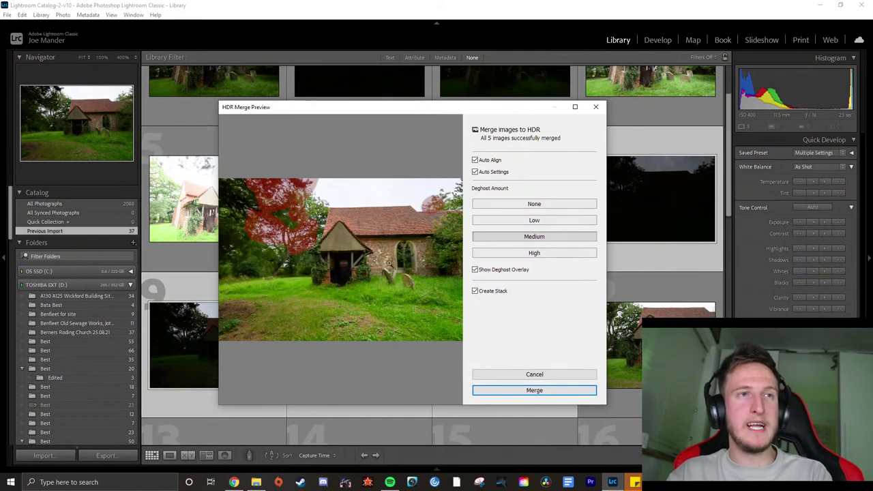
Try Deghost Amount None, restore it to Medium, and recheck the overlay over the large tree
click(486, 202)
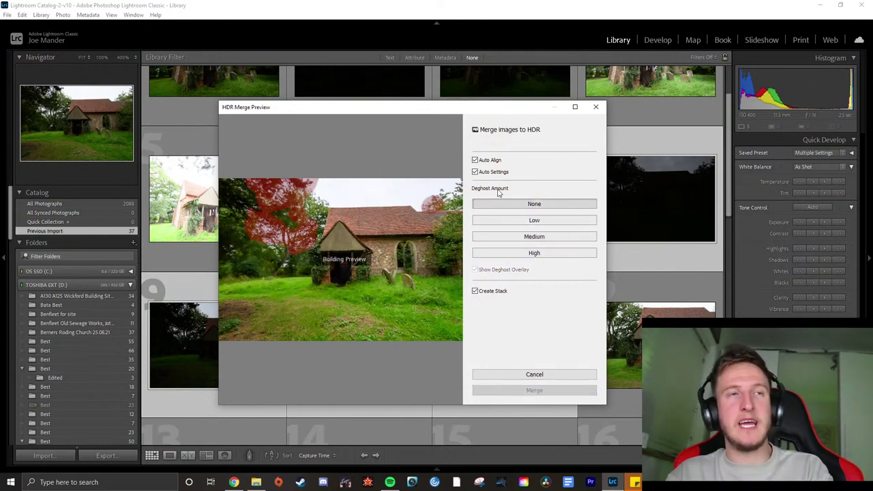
click(519, 239)
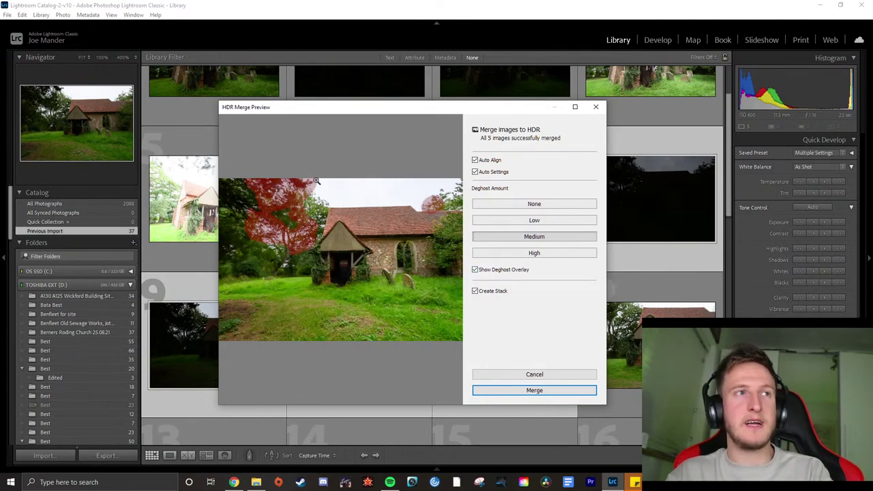
click(279, 193)
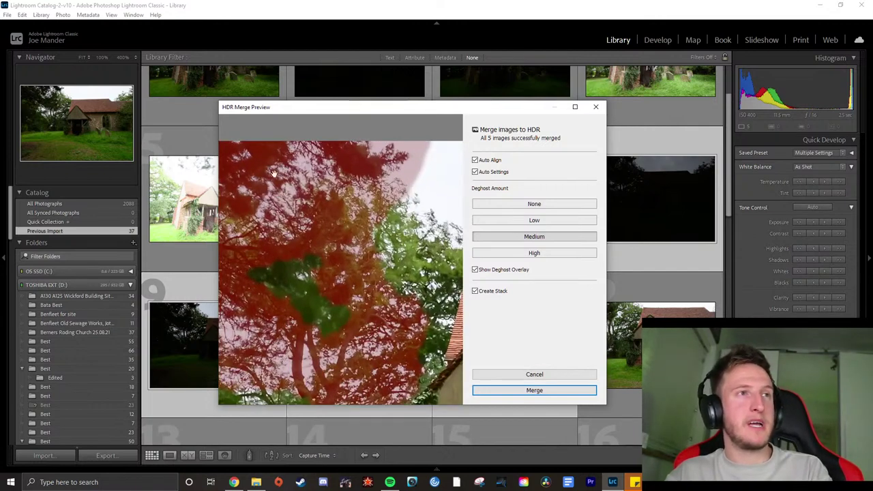
drag(263, 169, 351, 189)
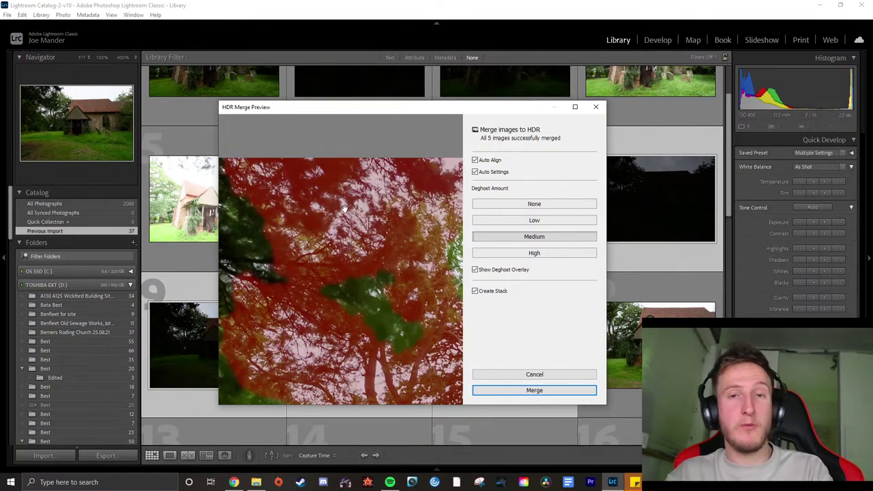
click(345, 208)
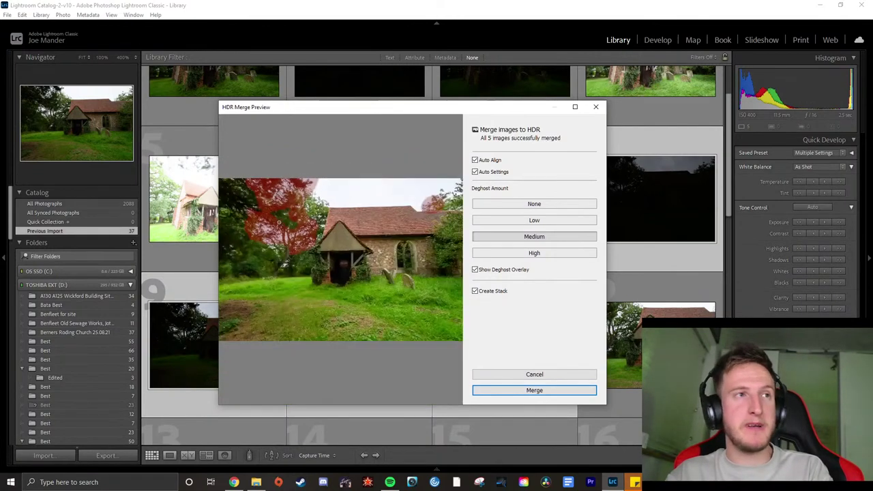
Inspect the small deghosted patch of foliage above the church roof, and compare it with the static porch and walls
click(440, 203)
drag(440, 203, 411, 214)
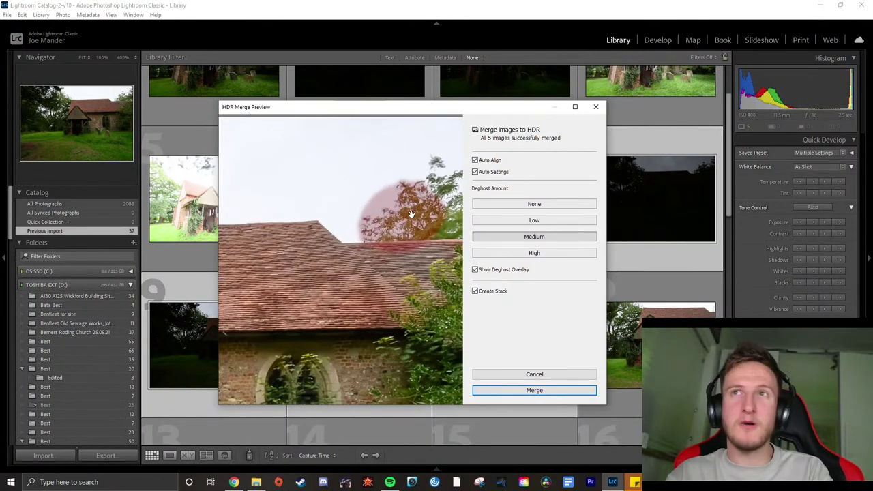
click(376, 224)
click(327, 245)
drag(334, 247, 286, 231)
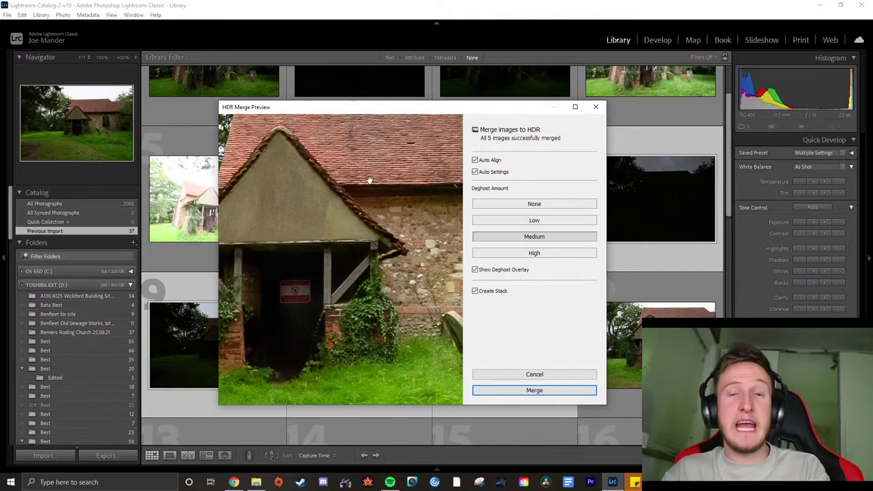
click(384, 194)
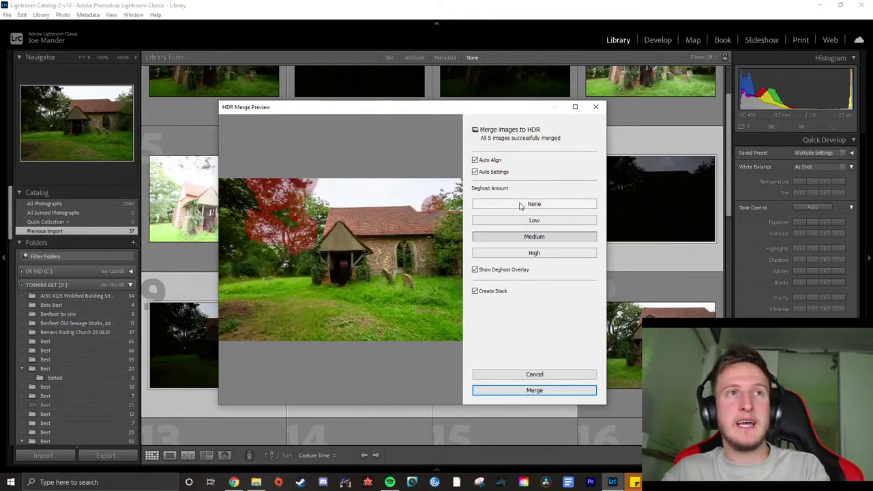
Merge the five exposures to HDR with Auto Align, Auto Settings, Medium deghosting and Create Stack enabled
click(281, 193)
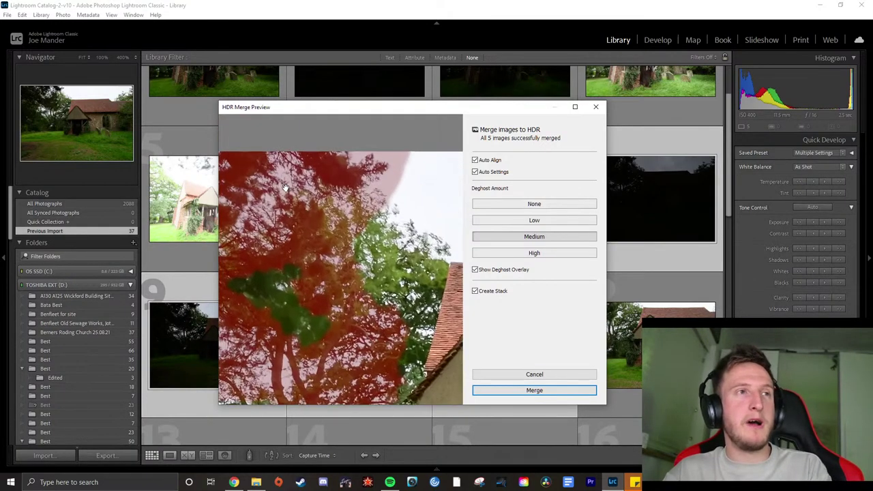
click(344, 181)
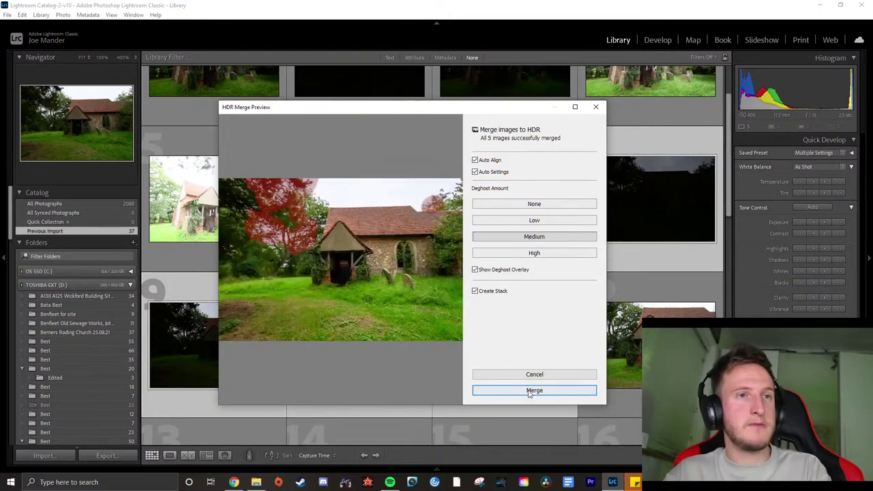
click(506, 392)
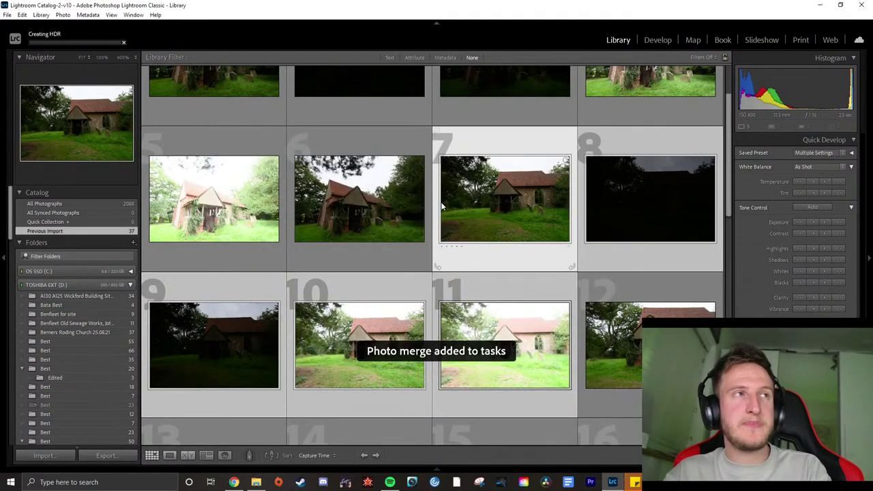
Open the earlier church view's 2.0-second exposure full size and examine its overhanging branches at 400% zoom
click(413, 193)
scroll(414, 193, up, 2)
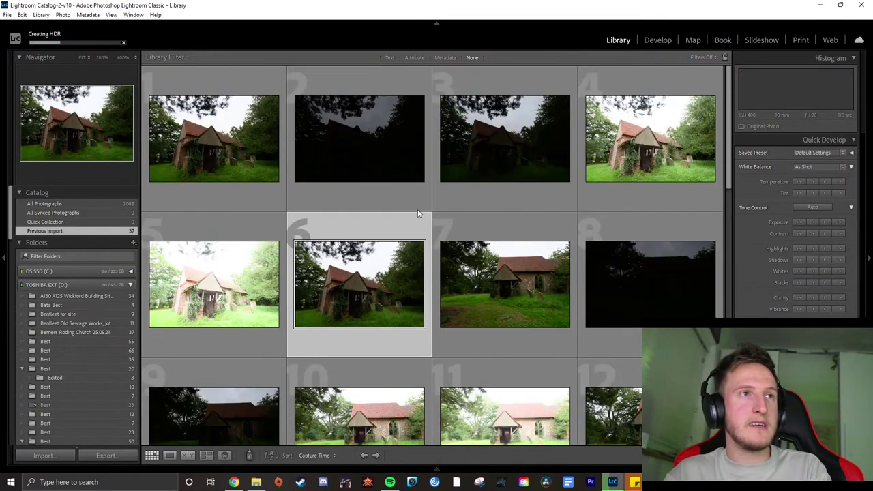
double_click(332, 251)
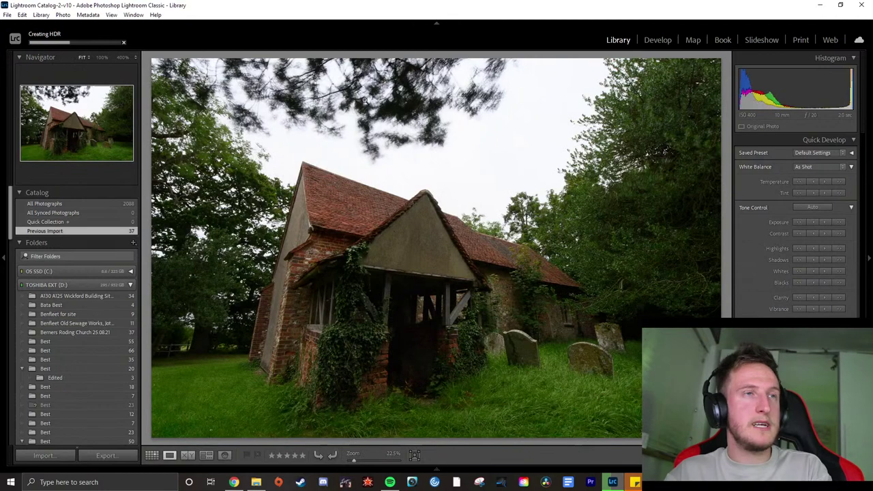
click(399, 100)
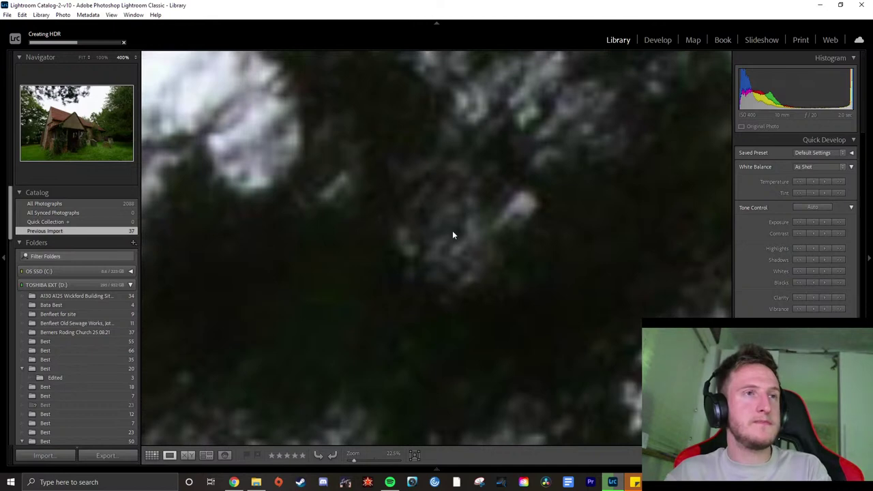
click(433, 190)
click(444, 93)
click(407, 101)
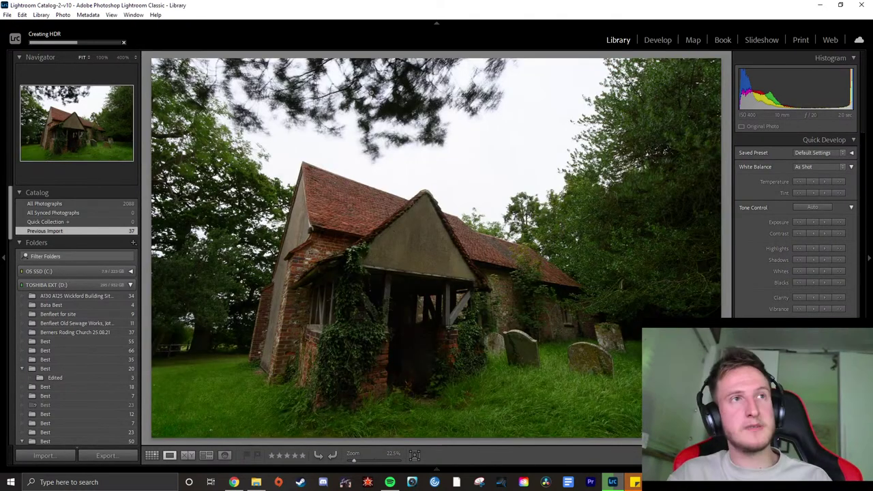
click(365, 94)
drag(433, 154, 477, 159)
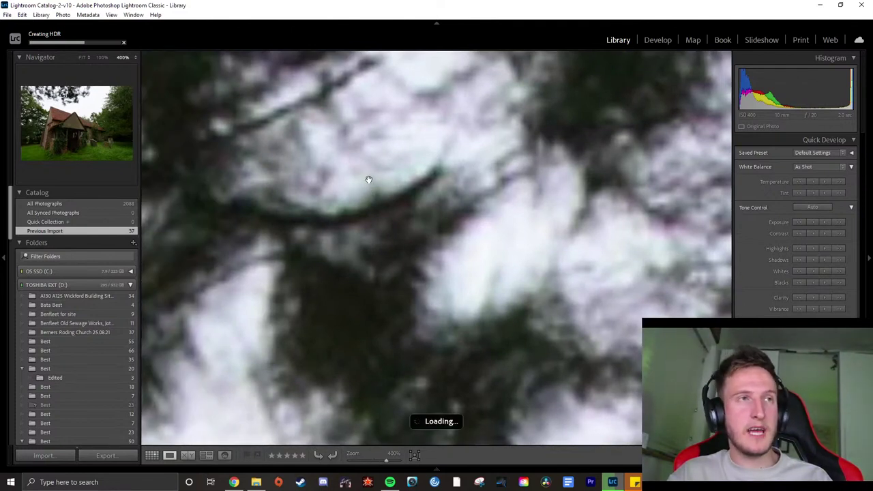
drag(376, 174, 425, 227)
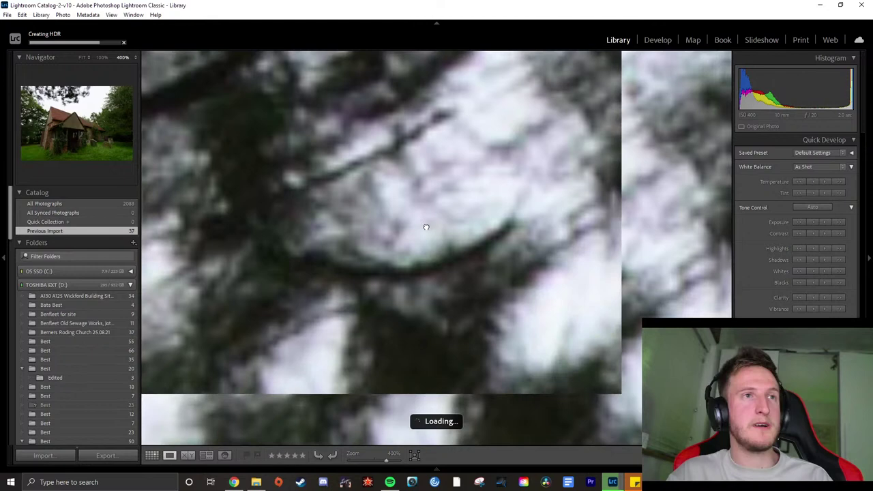
click(452, 243)
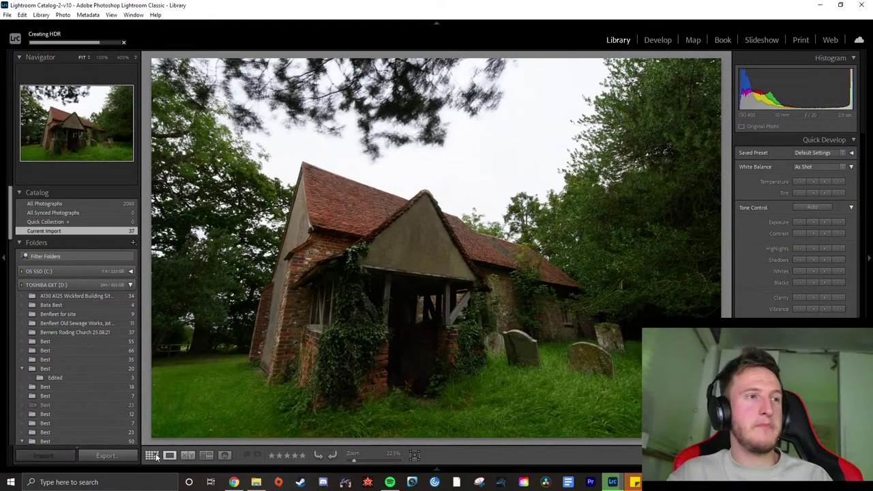
Return to the grid, open photo 6 full size and examine its overhanging branches at 400% zoom
key(g)
double_click(366, 276)
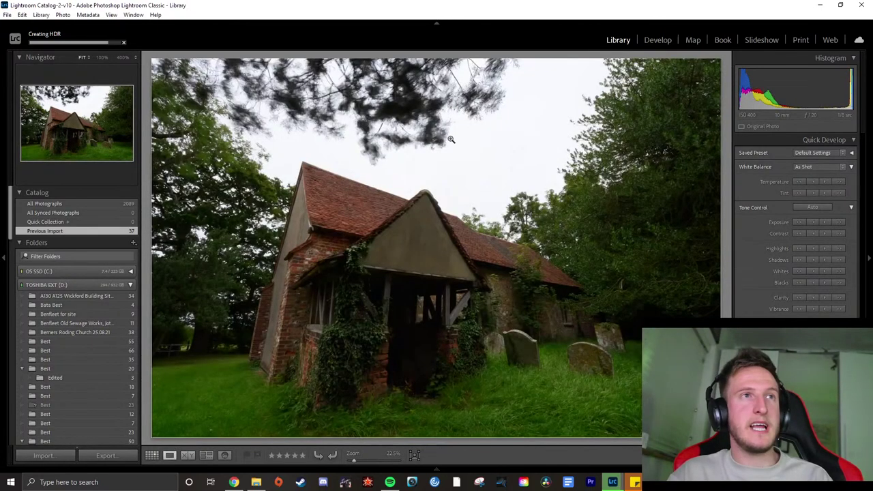
click(467, 114)
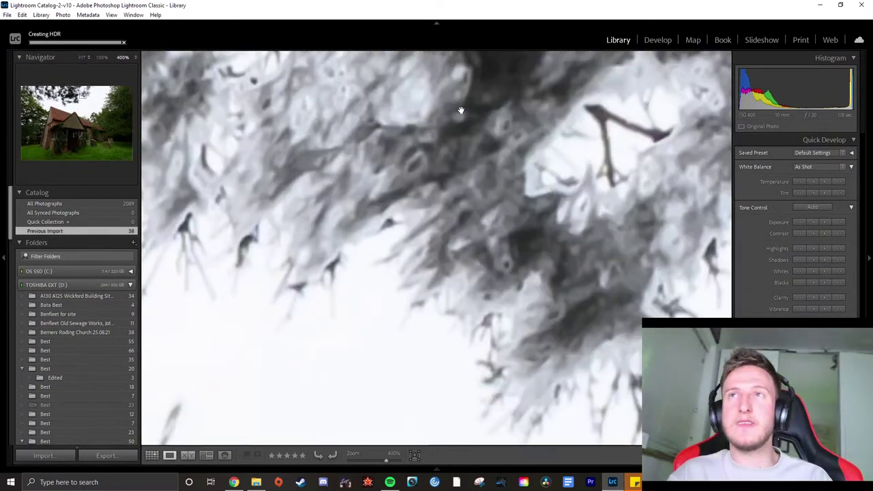
drag(555, 171, 462, 121)
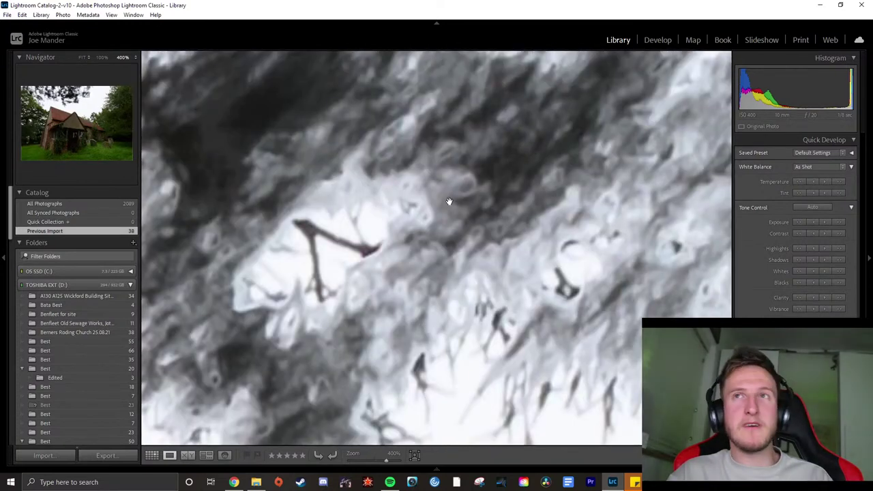
click(431, 224)
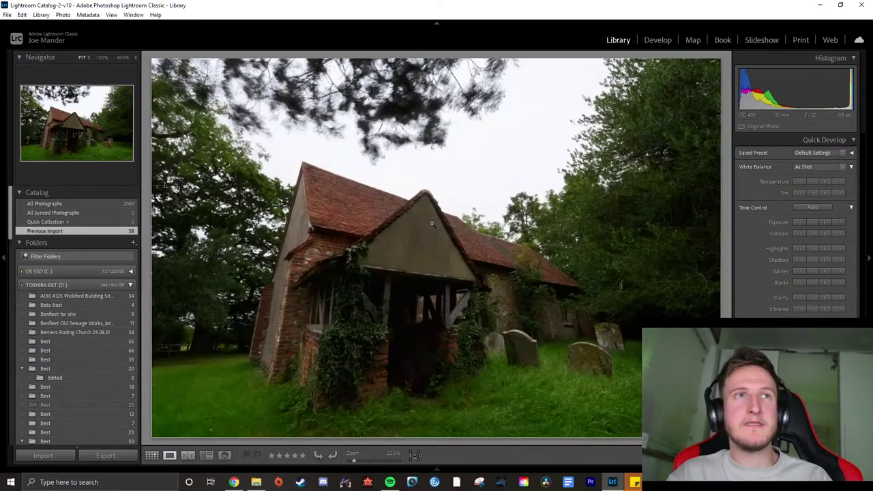
Zoom photo 6 to 66.7% to examine the overhanging branches against the sky, then return to the full view
click(402, 107)
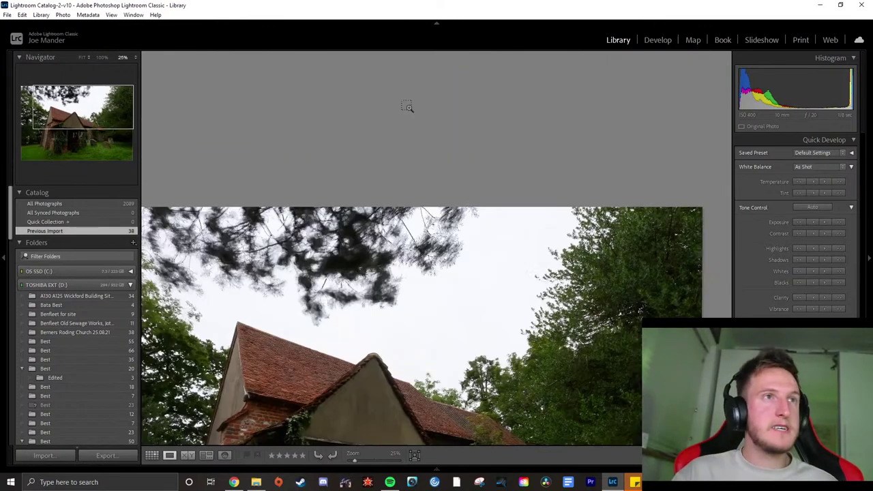
key(ctrl+equal)
key(ctrl+equal)
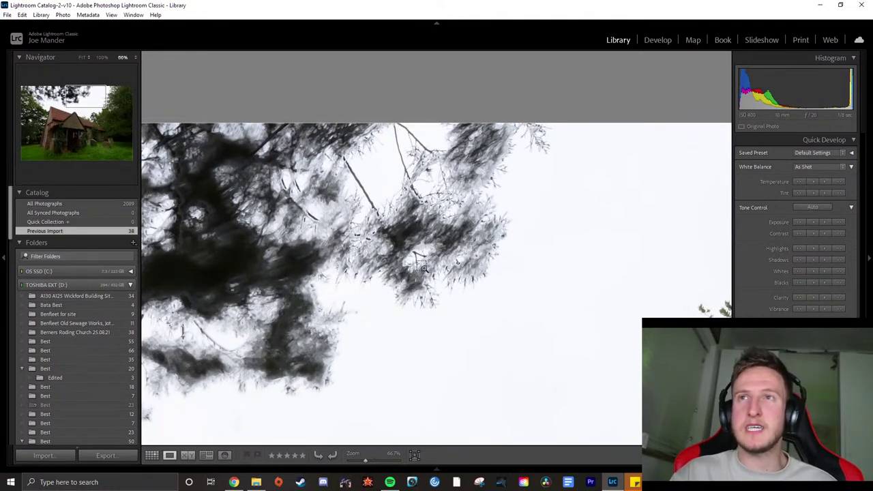
click(424, 194)
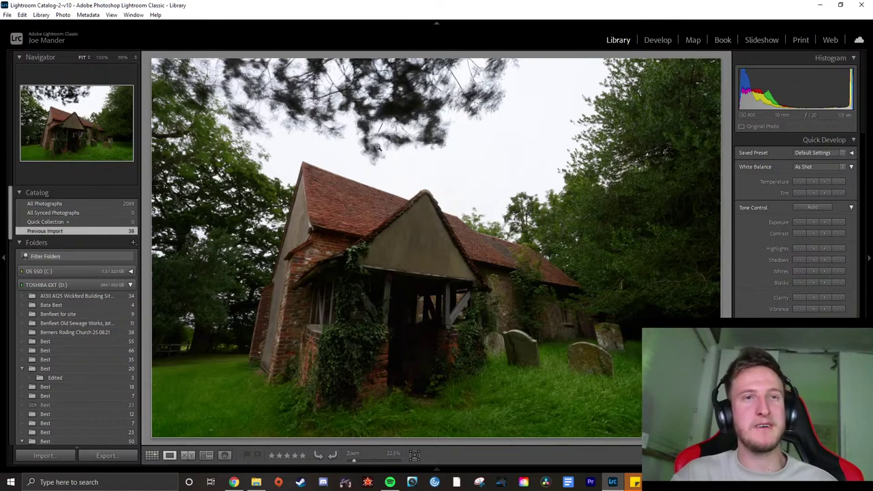
Examine the treetops beyond the church roof at 200% and 300% zoom, then return to the full view
click(516, 213)
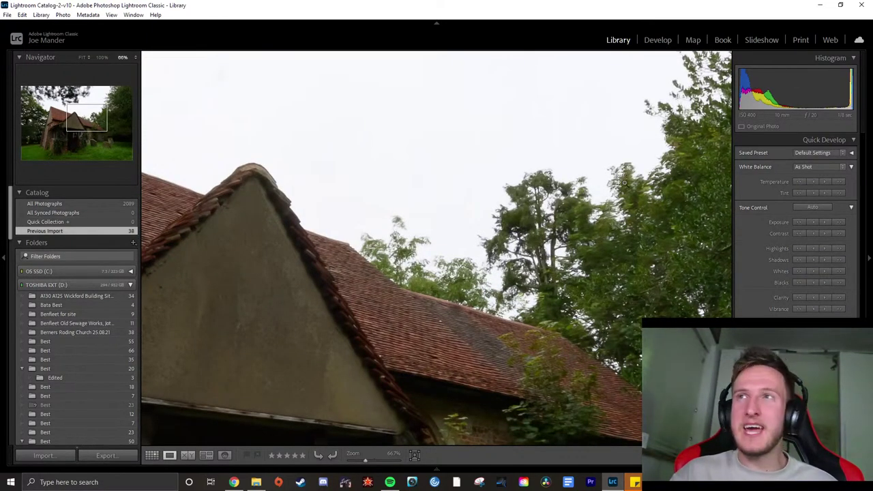
key(ctrl+equal)
drag(625, 183, 433, 251)
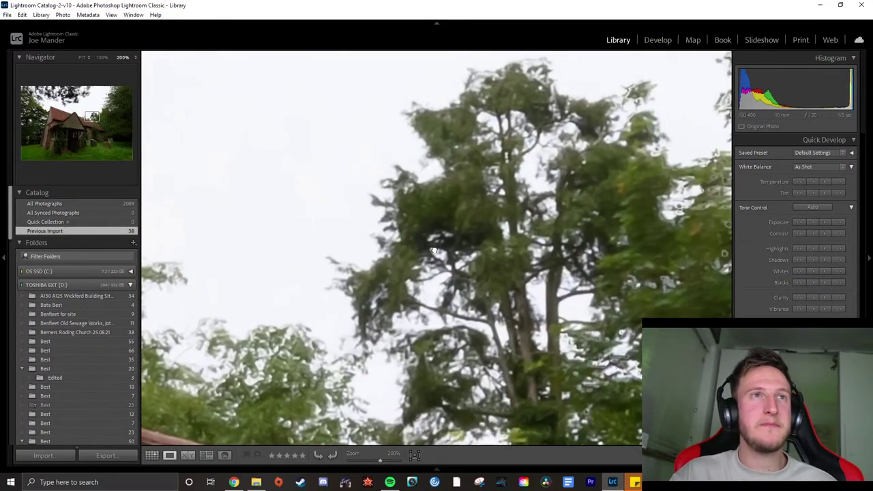
key(ctrl+equal)
drag(478, 226, 592, 179)
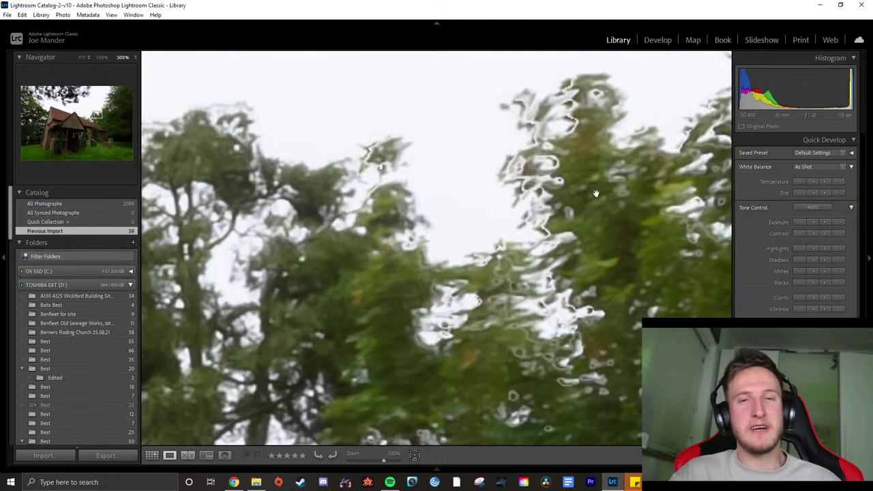
click(359, 339)
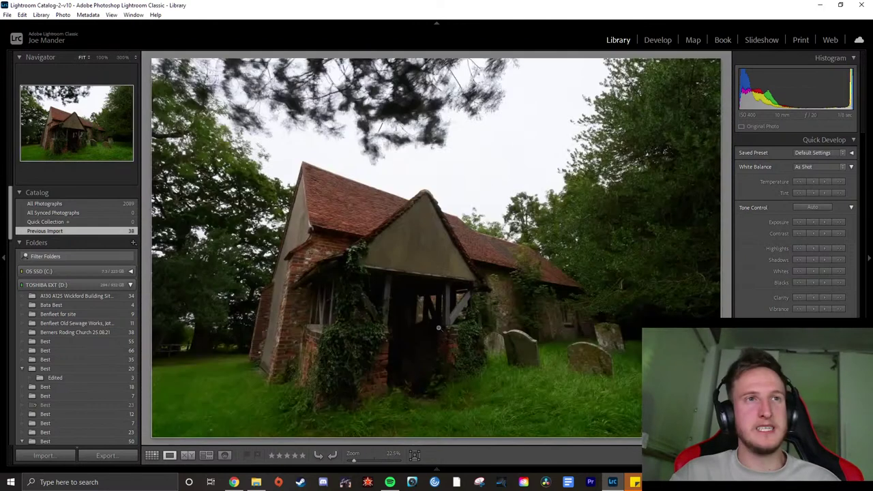
Return to the grid, select the merged HDR of the second church view, photo 7, and expand its stack
click(152, 455)
scroll(560, 262, down, 3)
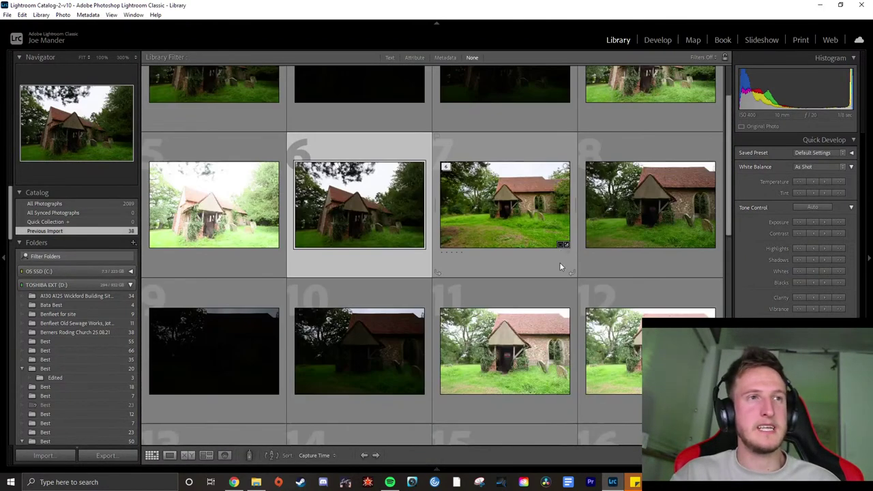
scroll(560, 262, up, 2)
click(557, 263)
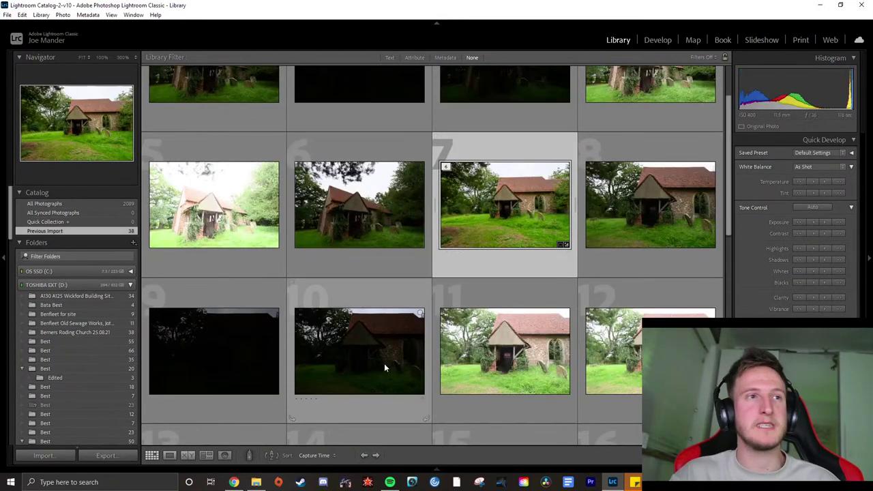
scroll(387, 353, down, 1)
scroll(422, 353, down, 1)
scroll(444, 333, up, 1)
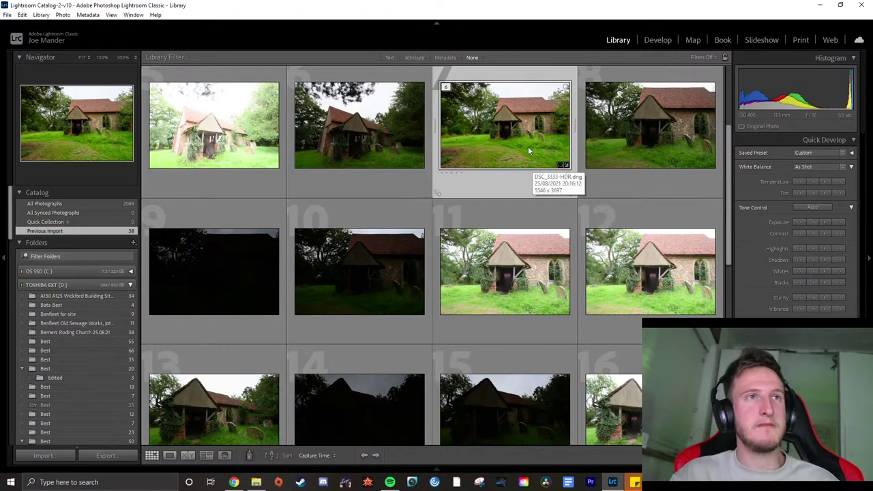
scroll(515, 166, up, 2)
scroll(517, 172, down, 1)
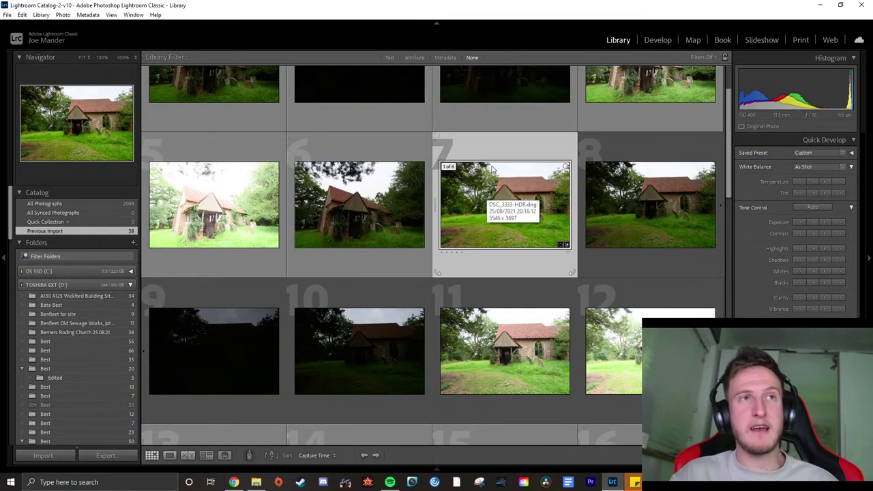
Select the five source exposures, photos 8 to 12, and then reselect the merged HDR, photo 7
click(657, 191)
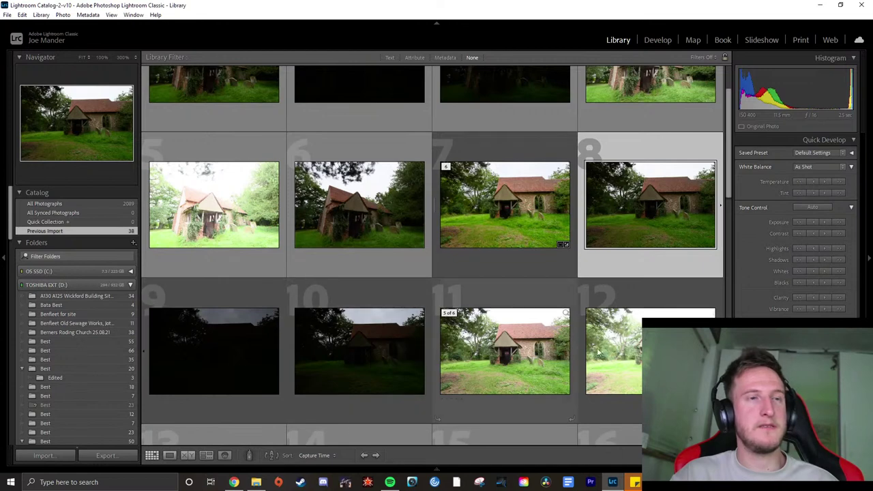
shift+click(637, 358)
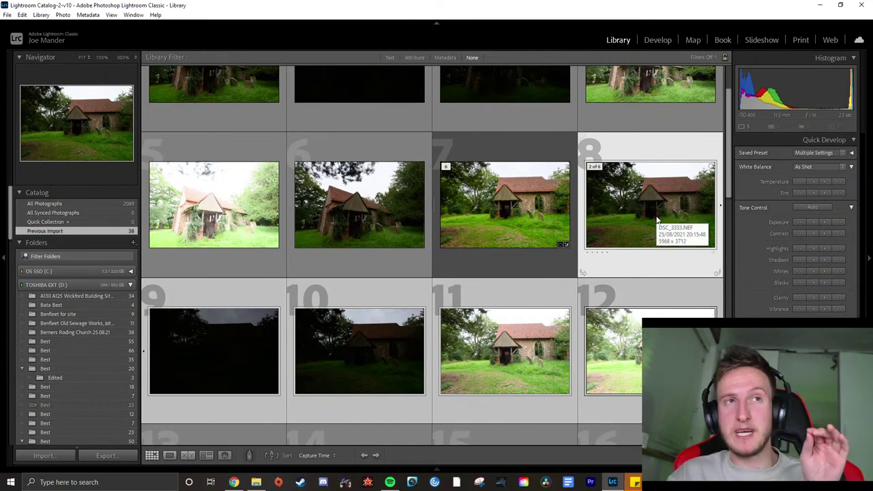
click(539, 195)
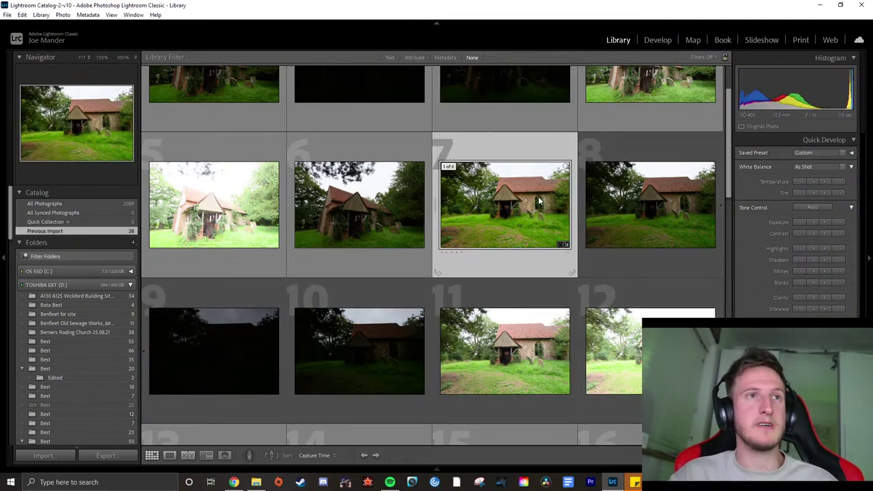
right_click(617, 185)
mouse_move(653, 271)
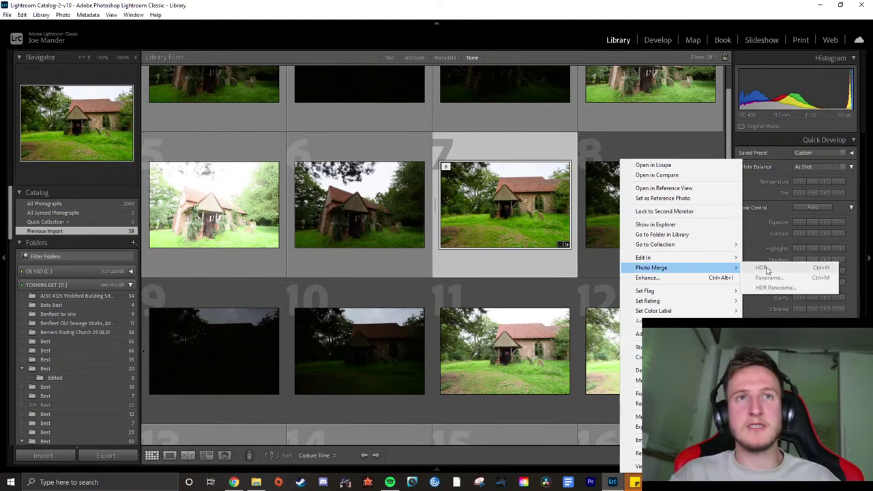
click(584, 127)
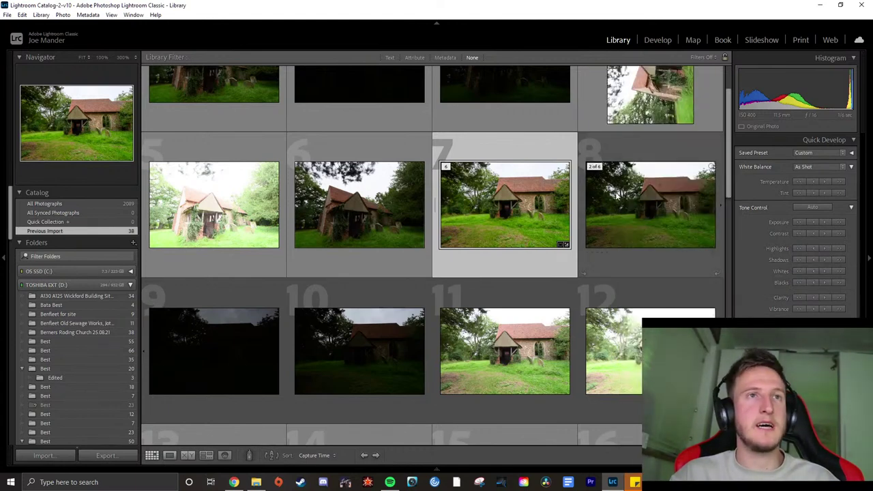
click(617, 194)
click(506, 180)
click(582, 124)
click(582, 124)
click(582, 124)
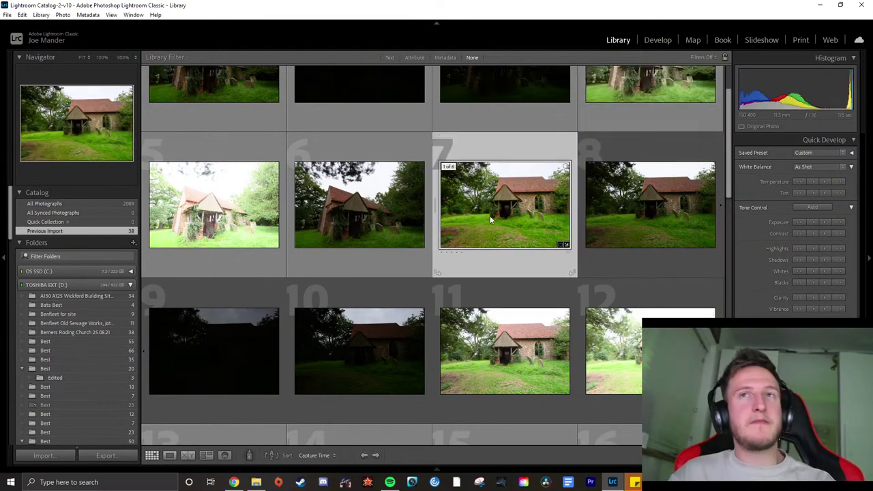
Open the merged HDR, photo 7, full size and examine the warning sign in the church doorway at 300% zoom
double_click(527, 186)
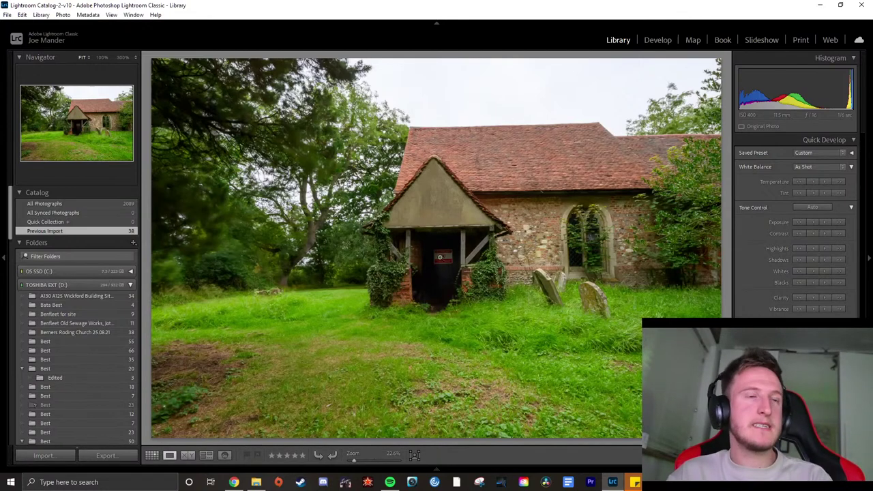
click(440, 257)
drag(482, 288, 443, 263)
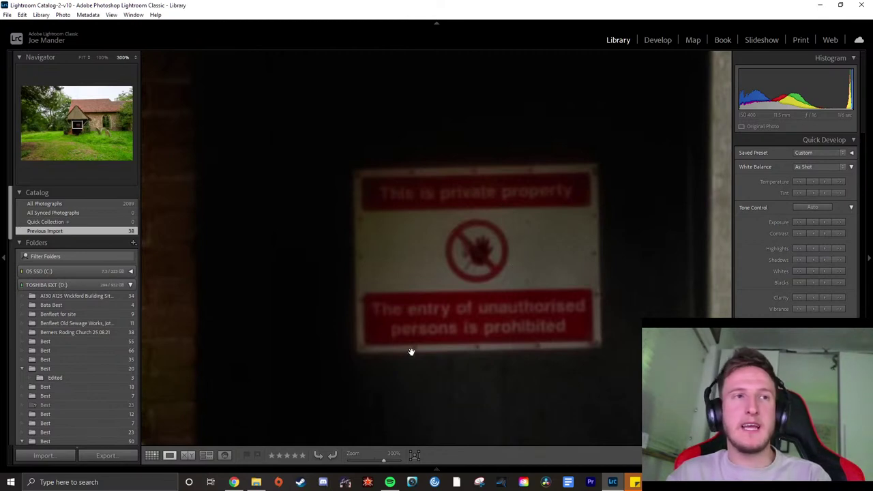
click(417, 258)
click(448, 283)
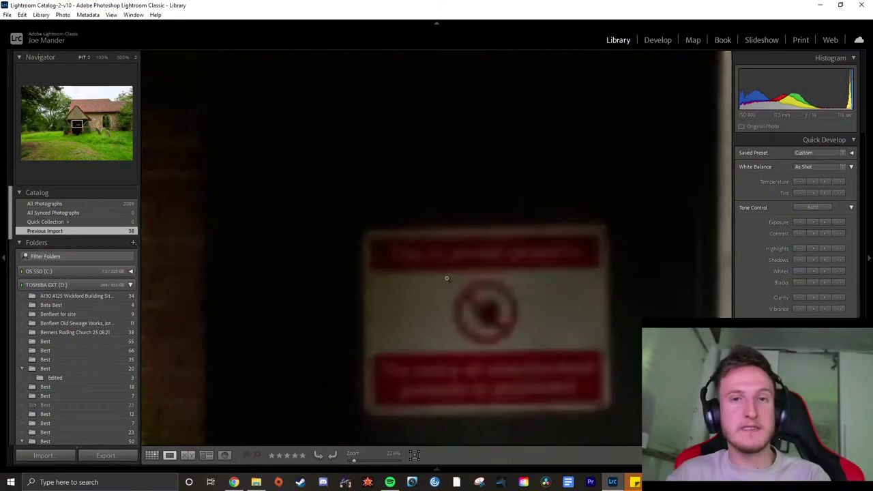
click(447, 278)
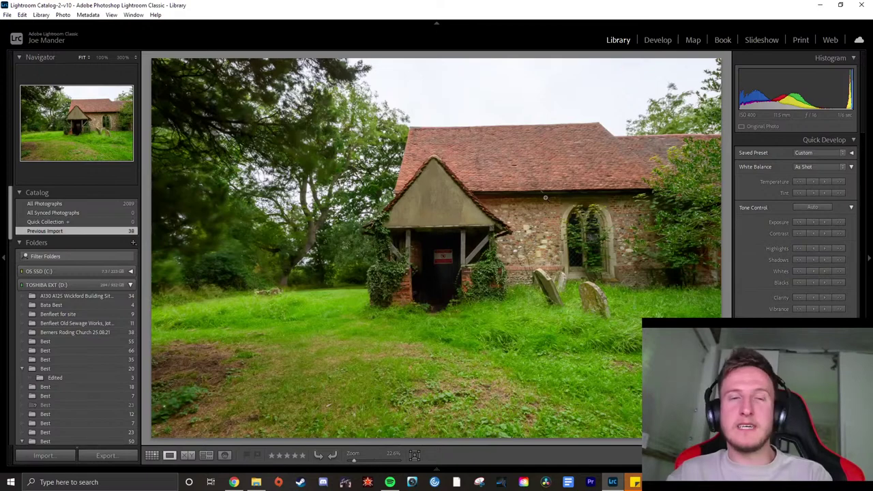
Lower the merged HDR's exposure by four small increments, then raise it by one small increment
click(813, 223)
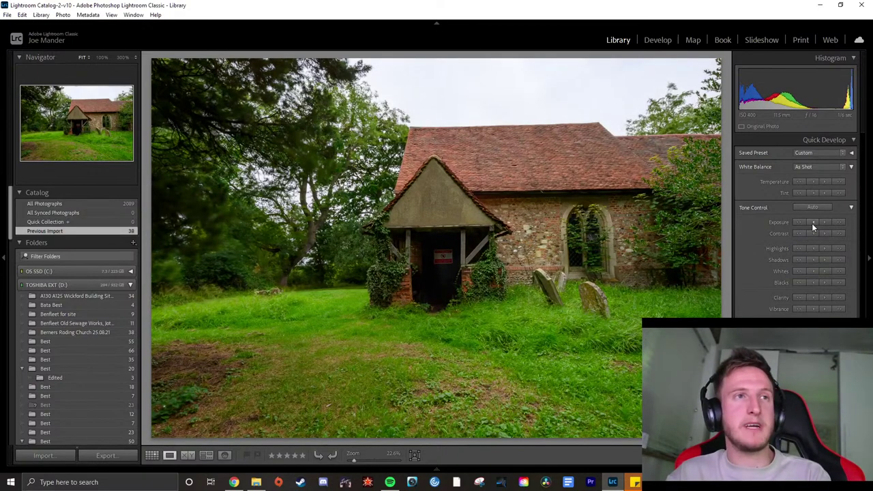
click(812, 223)
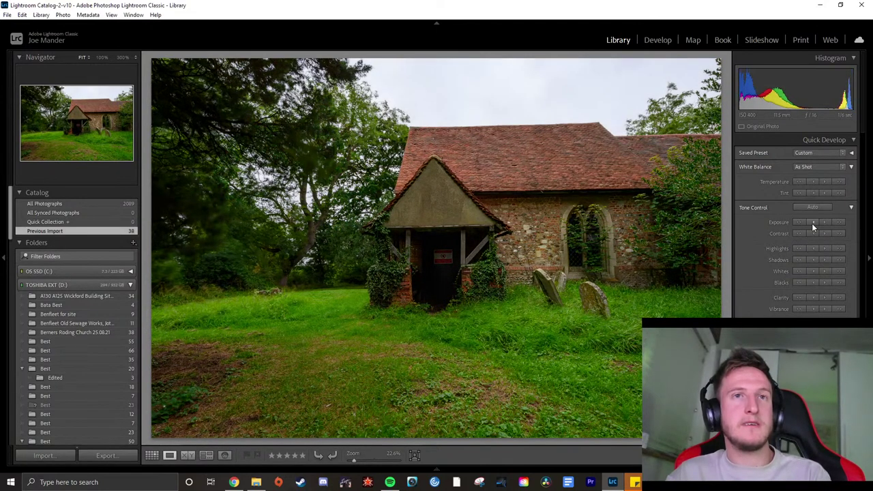
click(812, 223)
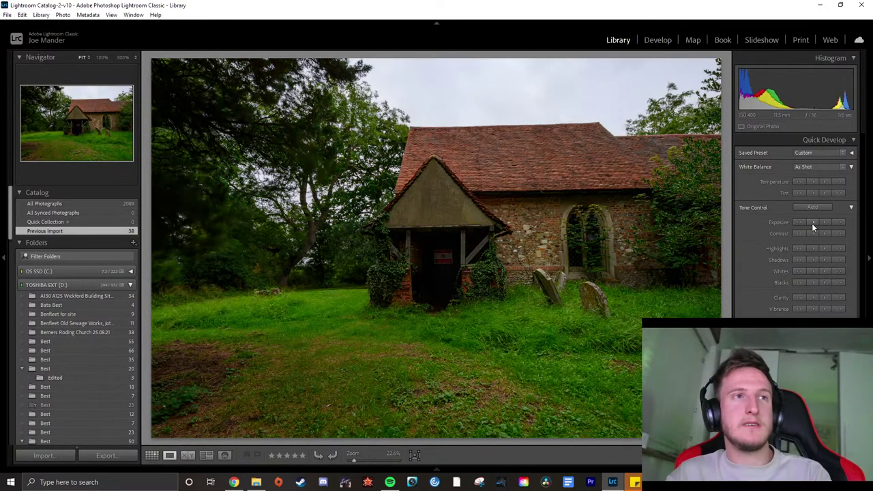
click(812, 223)
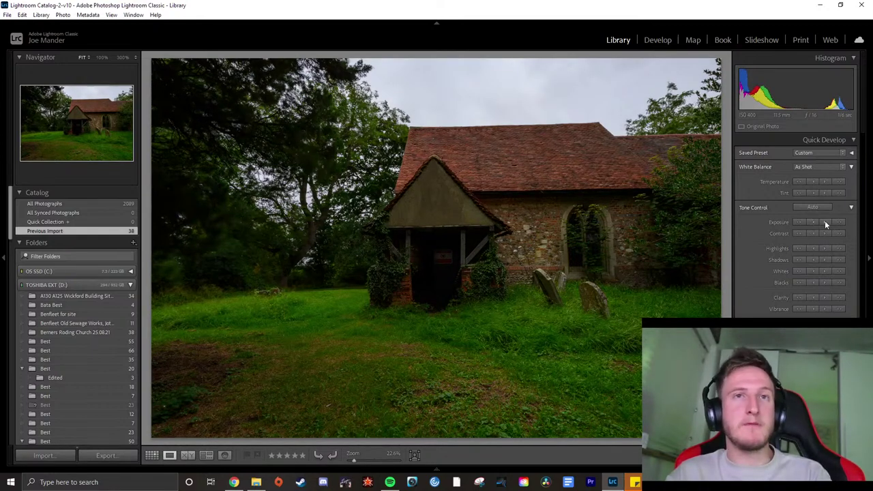
click(826, 223)
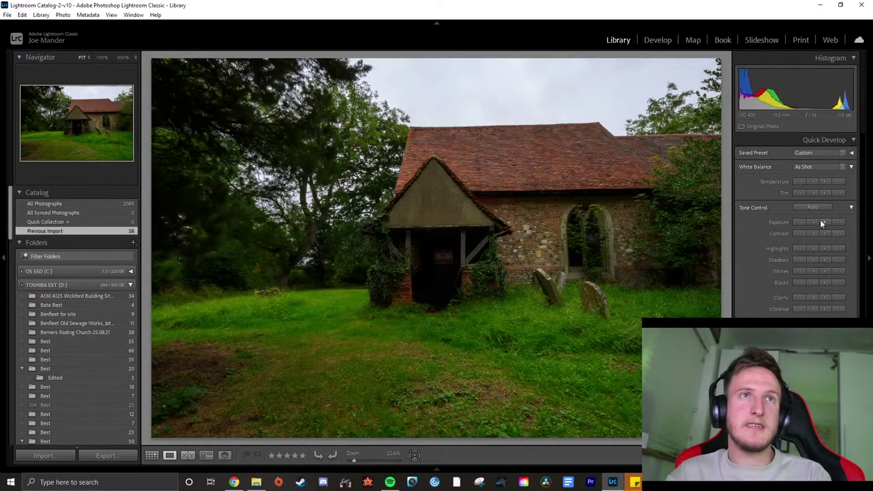
Check the dark church doorway up close and raise the merged HDR's shadows by two large increments
click(460, 251)
click(429, 285)
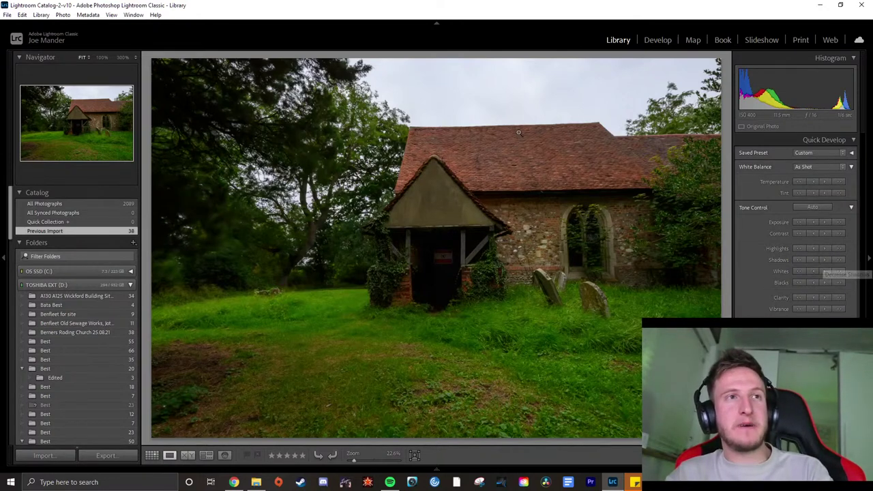
click(839, 260)
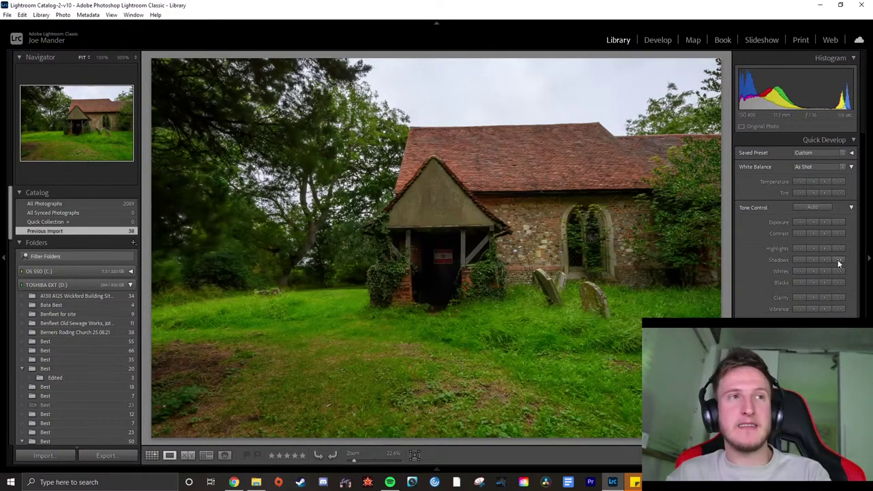
click(839, 260)
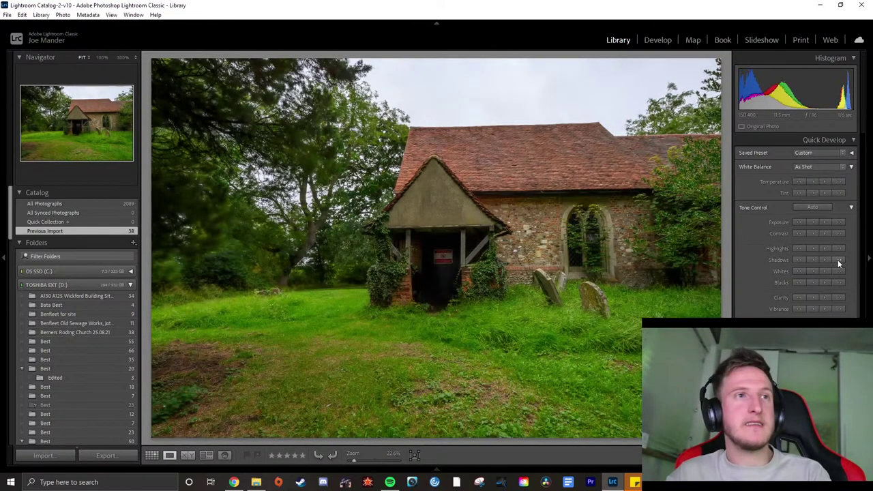
Examine the doorway's warning sign and the surrounding brickwork at 300% zoom, then return to the full view
click(431, 281)
drag(518, 175, 522, 376)
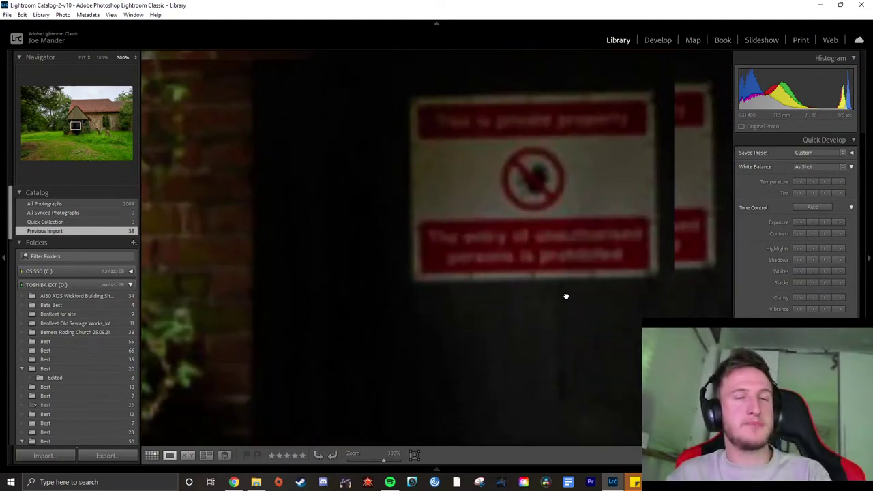
drag(566, 297, 548, 302)
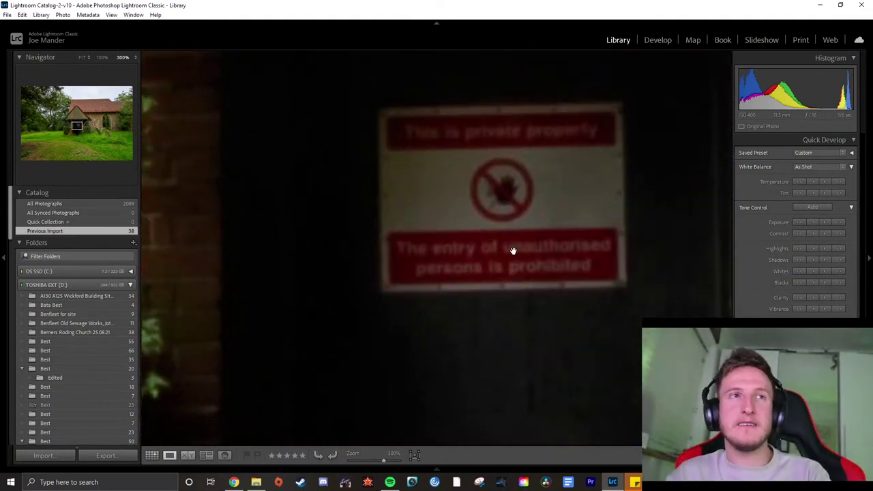
drag(567, 156, 575, 184)
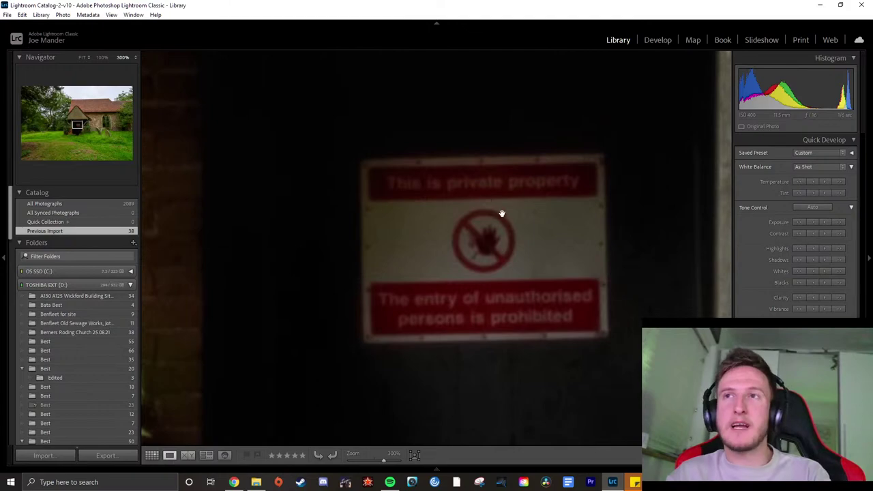
click(513, 241)
click(441, 251)
drag(441, 251, 536, 175)
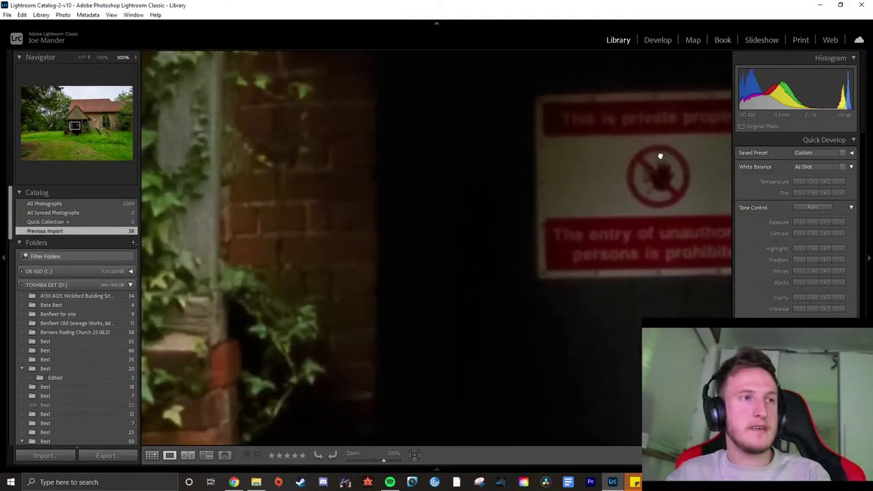
drag(661, 157, 743, 171)
click(583, 198)
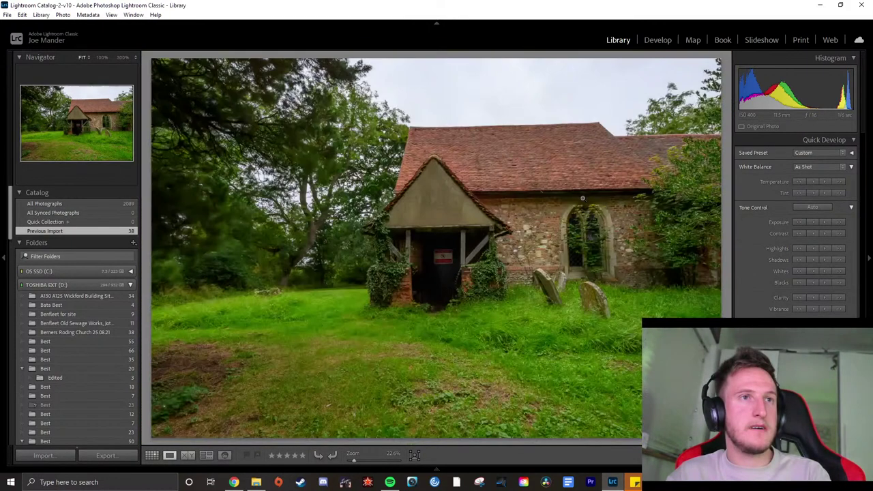
click(444, 257)
click(499, 272)
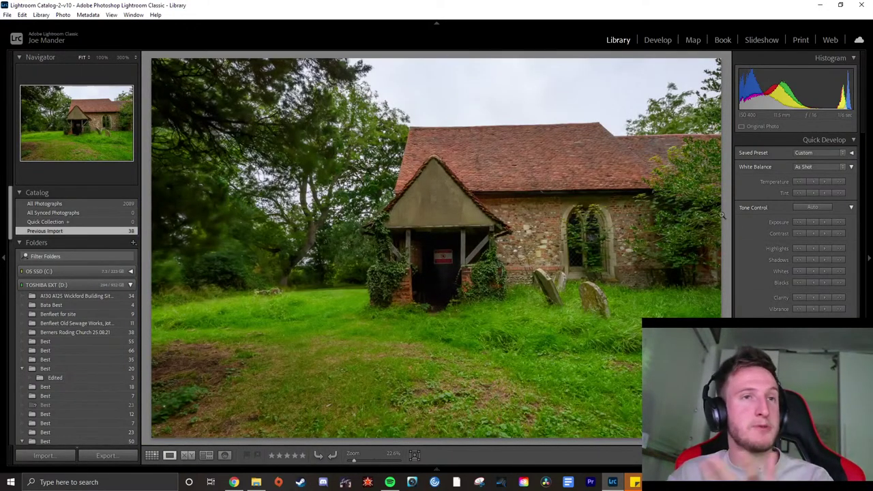
Lower the merged HDR's exposure by one small increment and its highlights by one large and one small increment
click(815, 223)
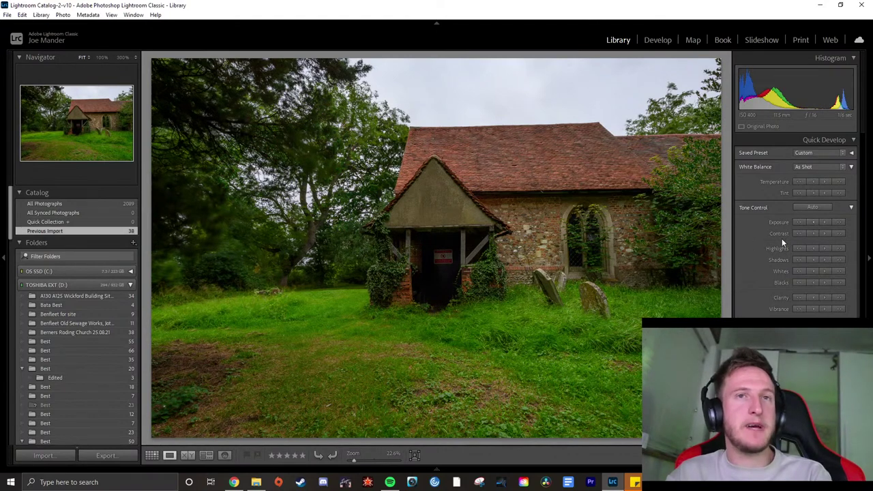
click(801, 248)
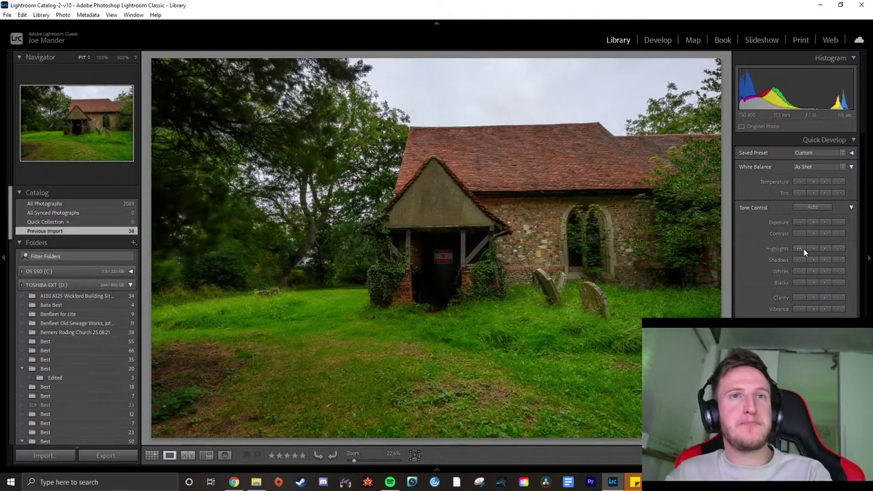
click(809, 249)
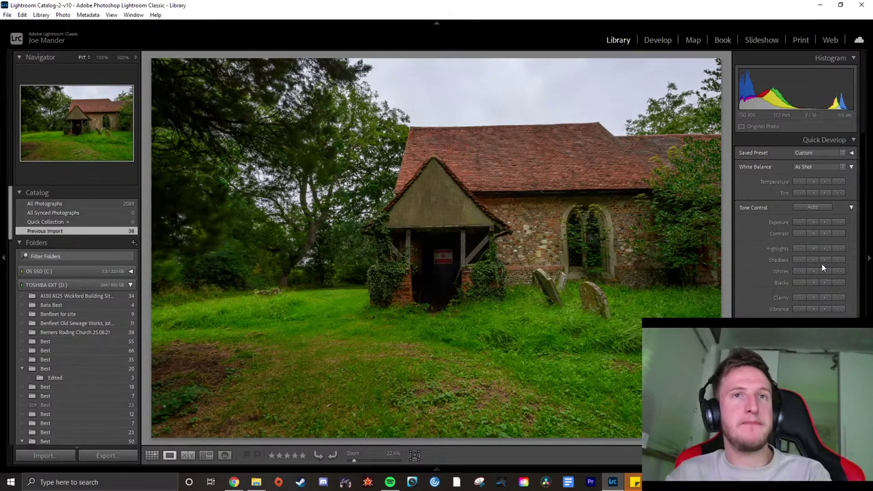
Raise the merged HDR's shadows by one small increment and lower its vibrance by two large increments
click(823, 260)
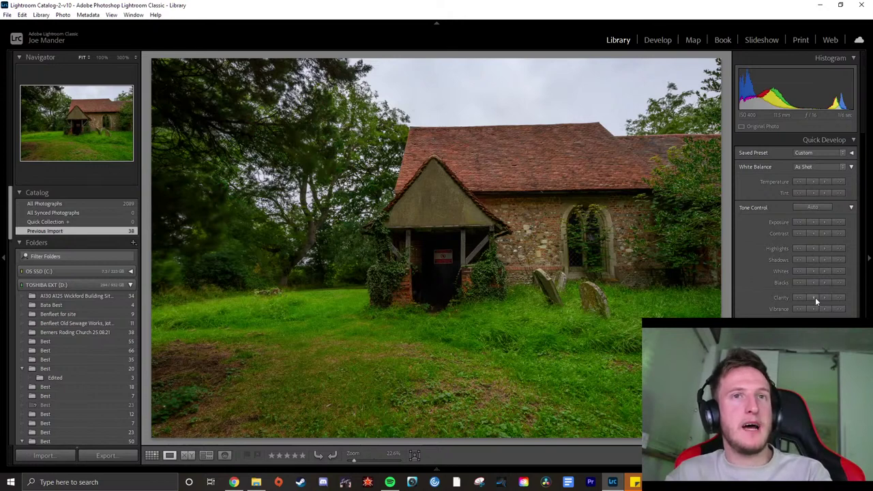
click(796, 308)
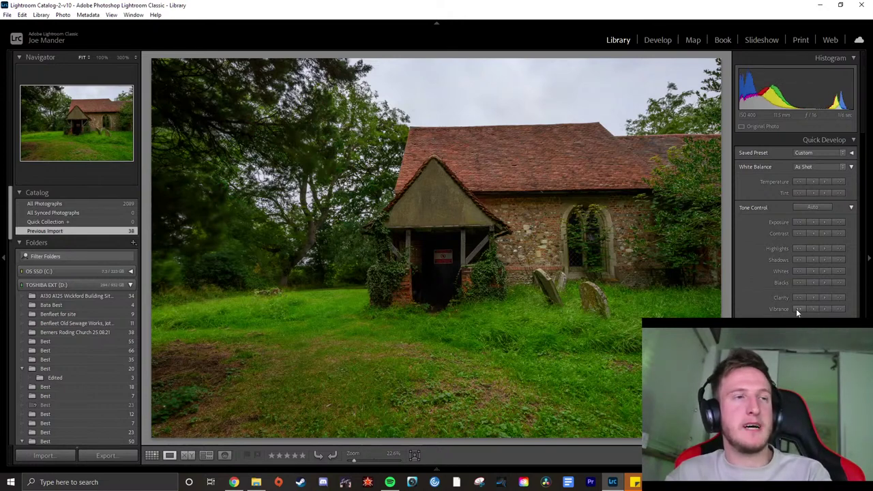
click(797, 308)
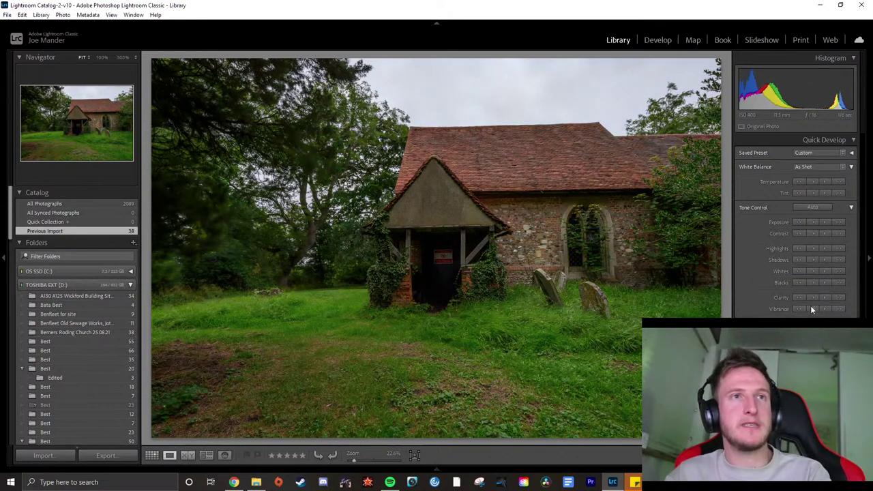
Lower the highlights by one large increment, raise the exposure by one small increment, and check the porch gable at 300% zoom
click(802, 249)
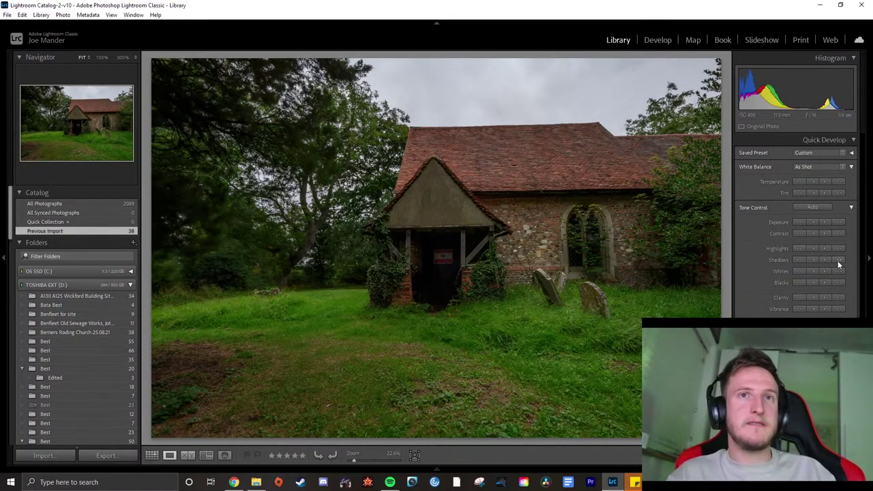
click(823, 222)
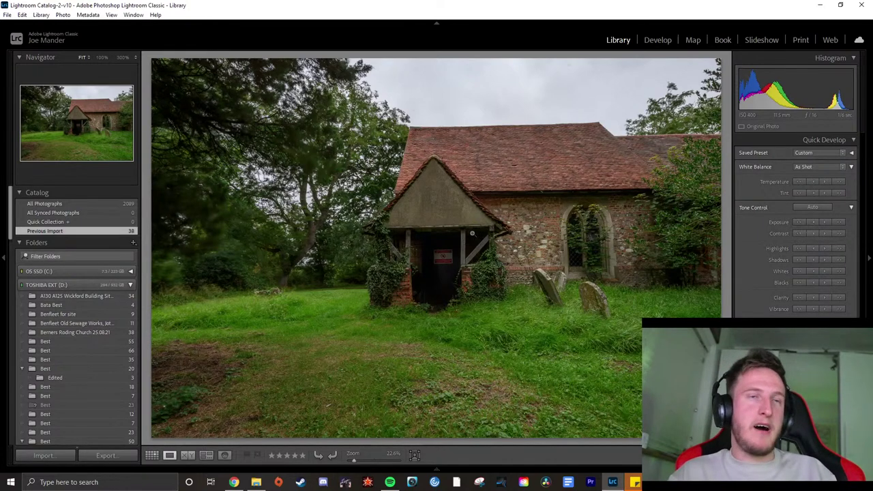
click(445, 176)
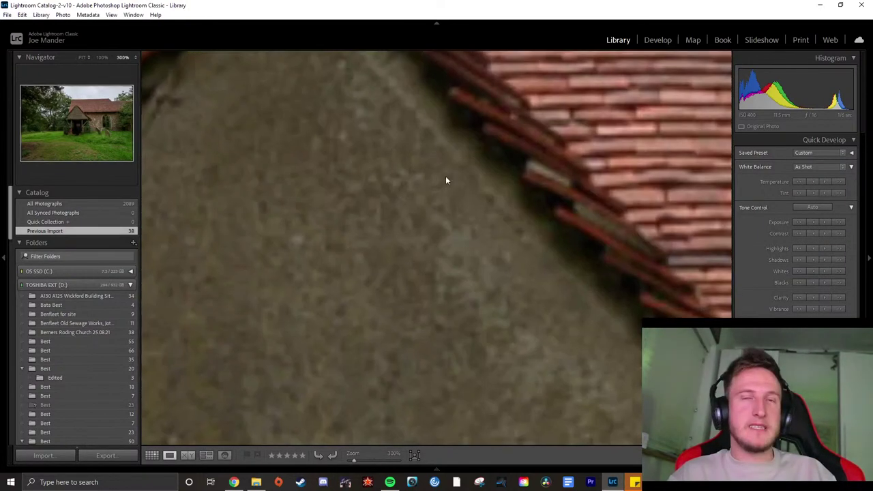
click(445, 177)
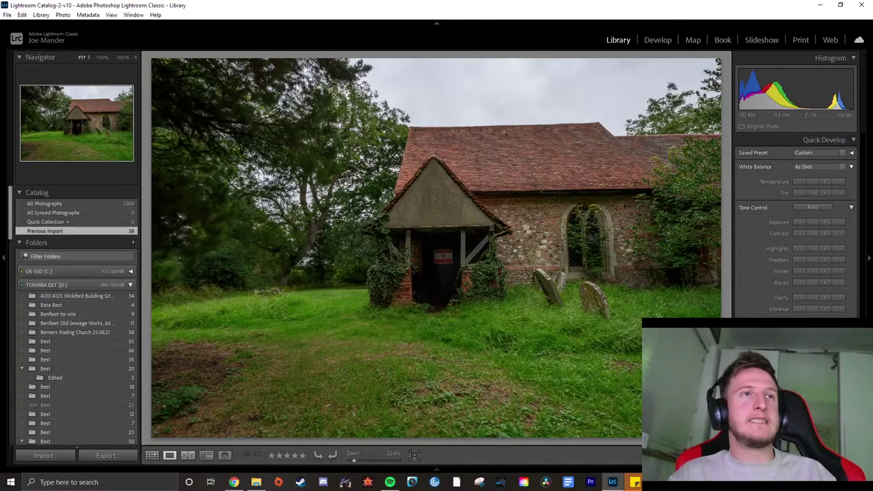
Reopen the merged HDR, photo 7, from the grid and compare it repeatedly with the adjacent unedited exposure, photo 8
click(152, 455)
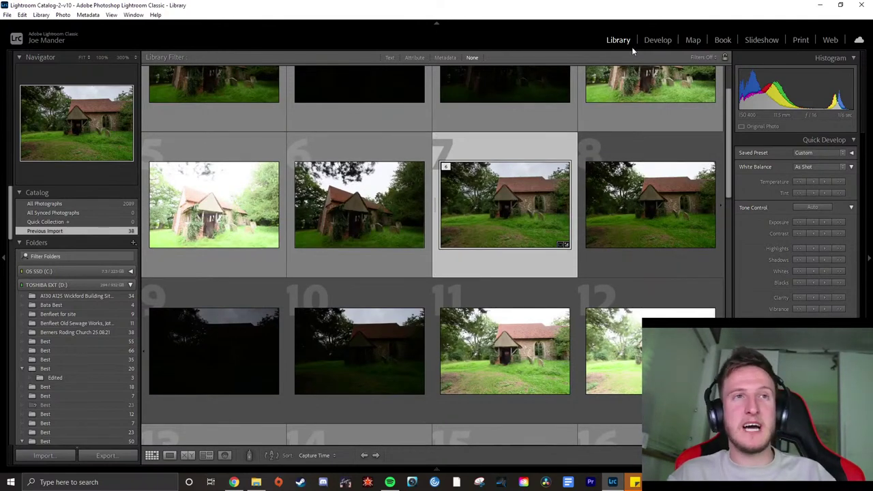
double_click(525, 207)
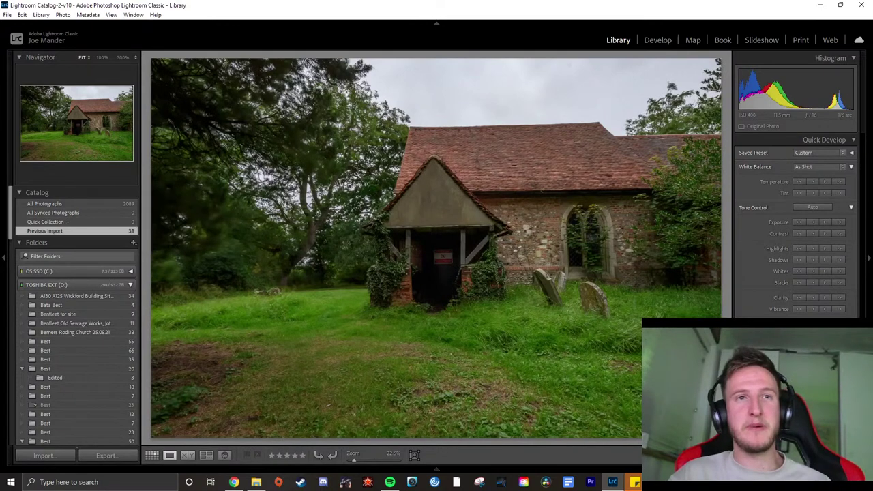
key(ctrl+shift+r)
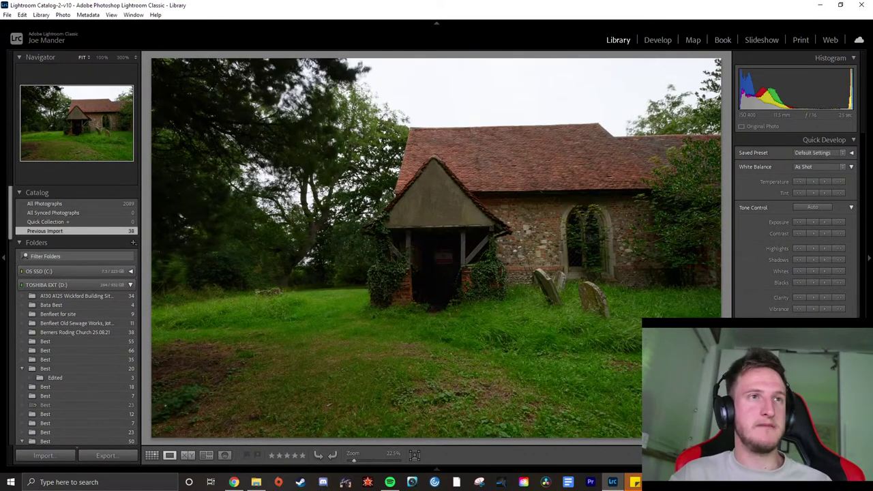
key(ctrl+z)
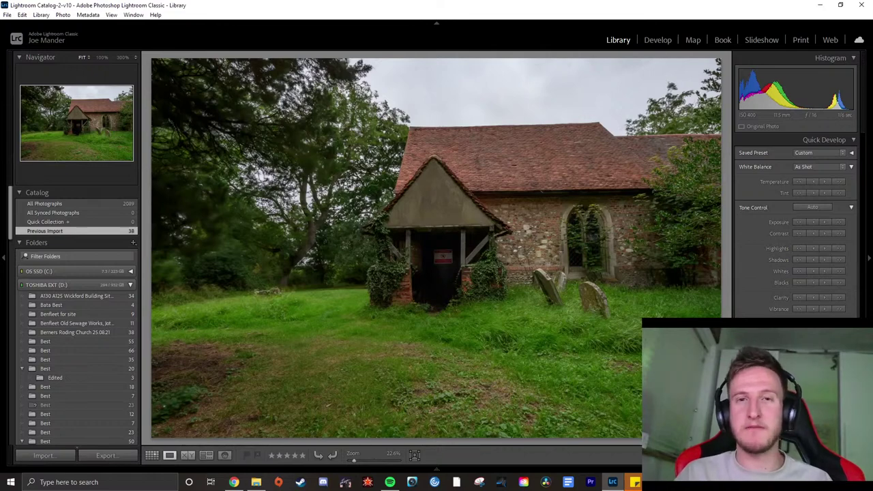
key(Right)
key(Right)
key(Right)
key(Right)
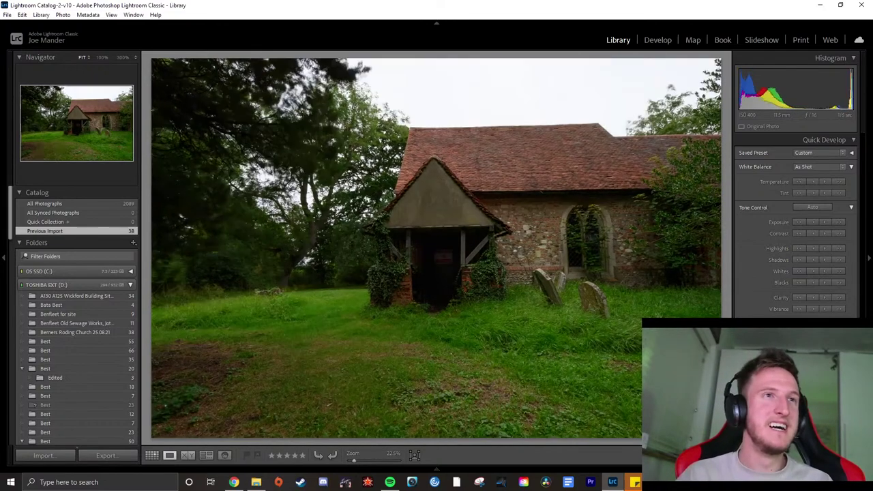
key(Right)
key(Right)
key(Right)
key(Right)
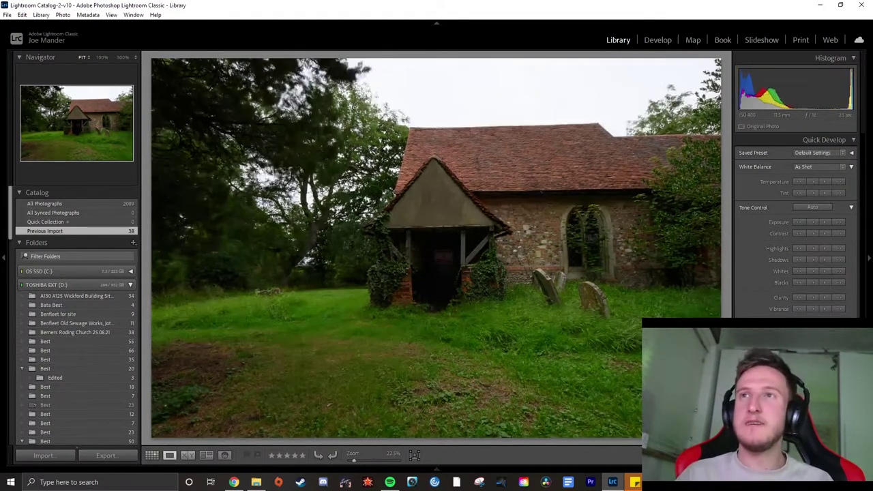
key(Right)
key(Right)
key(Right)
key(Right)
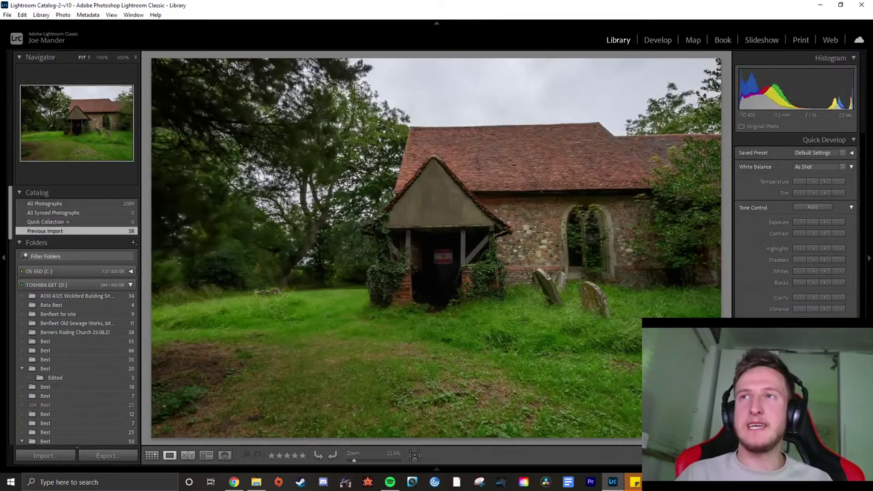
key(Right)
key(Right)
key(Right)
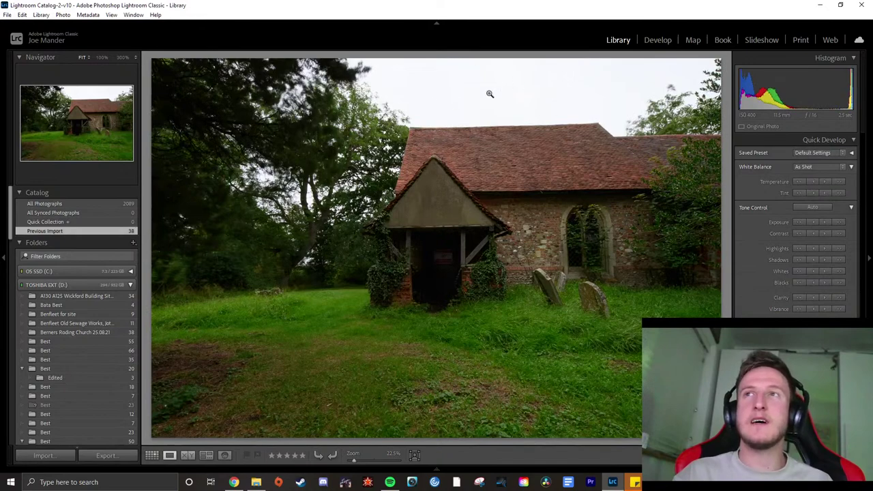
key(Right)
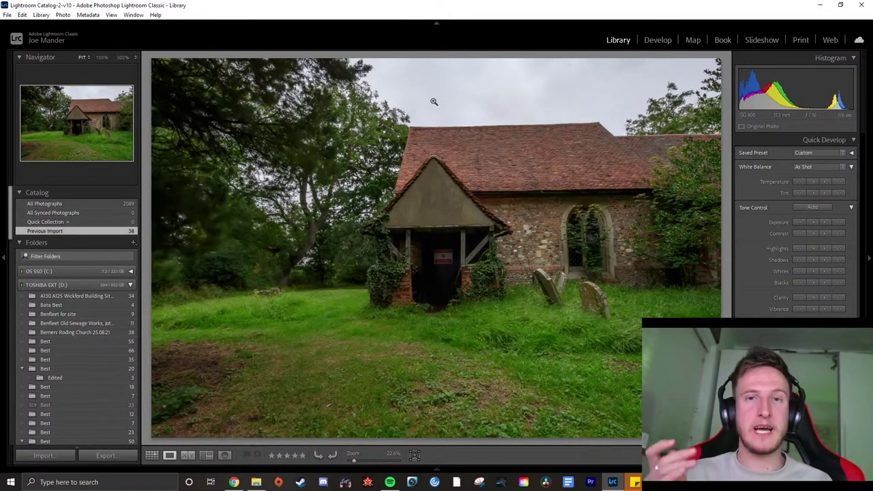
key(Left)
key(Right)
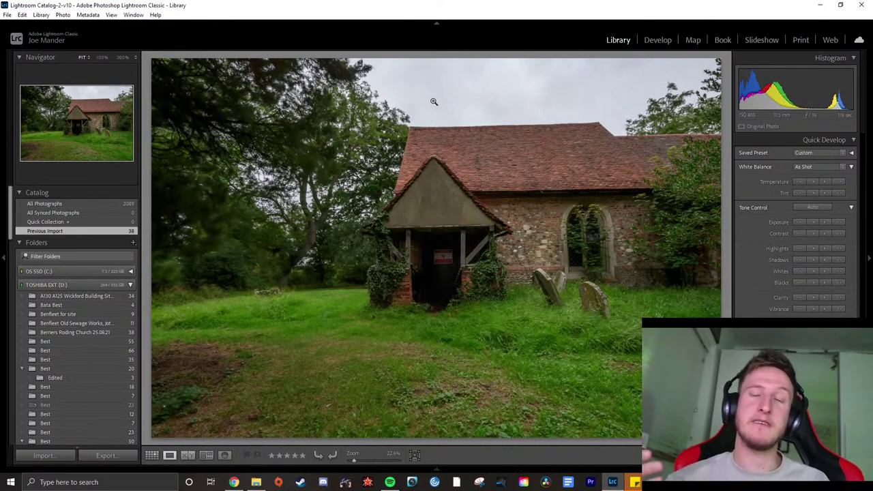
key(Left)
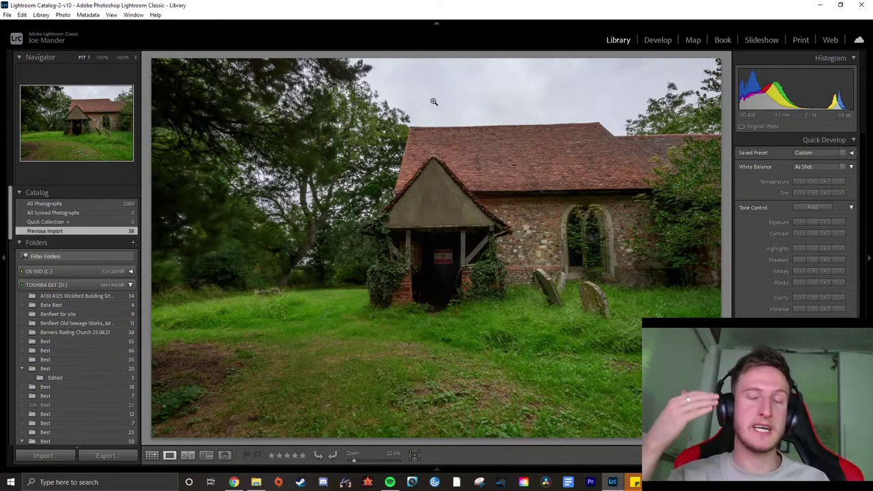
key(Right)
key(Left)
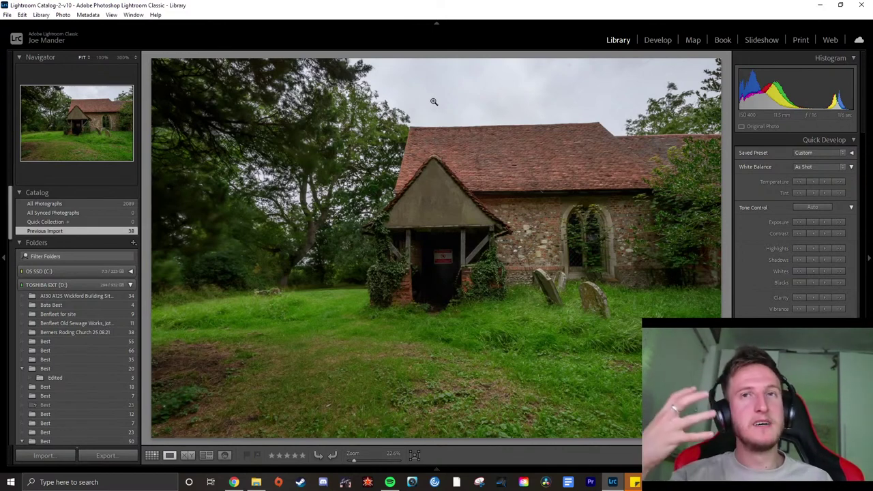
key(Right)
key(Left)
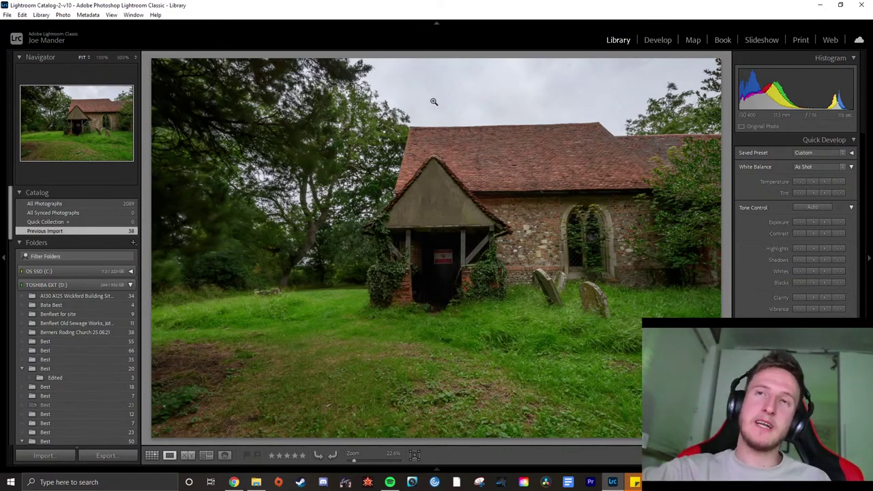
key(Right)
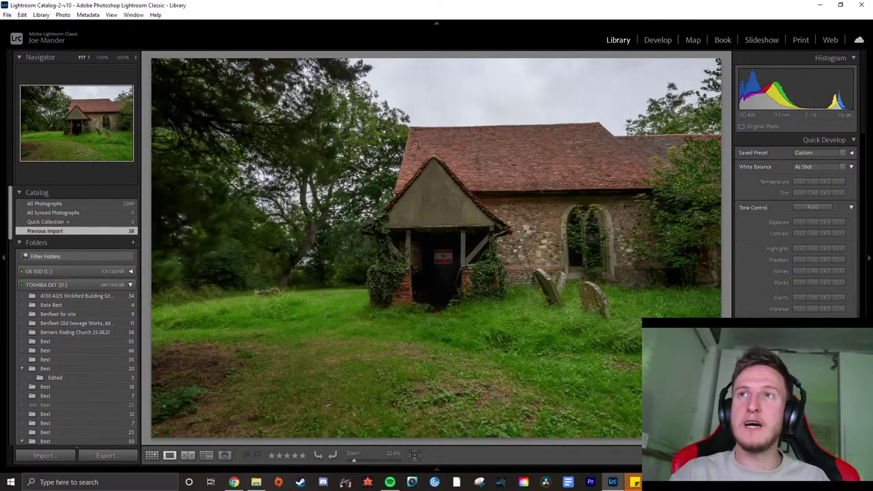
Examine the church doorway up close in the merged HDR and compare the full view with the unedited exposure once more
click(436, 285)
drag(509, 261, 450, 212)
click(450, 215)
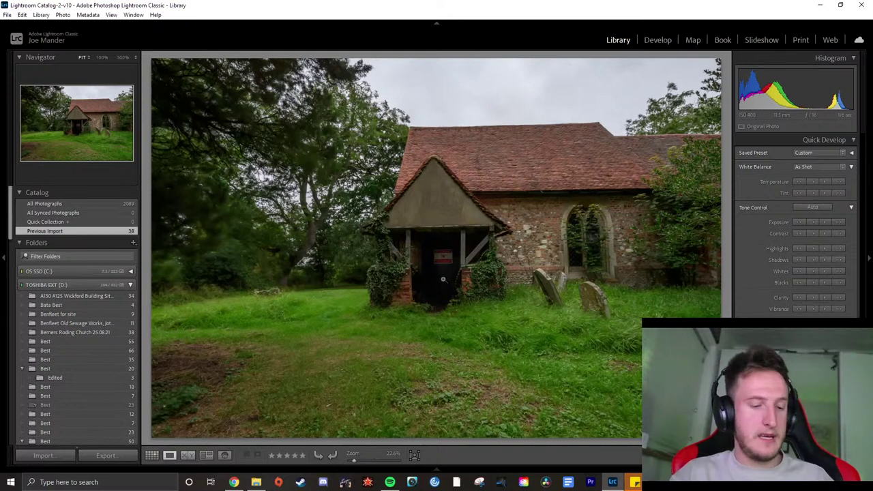
key(Right)
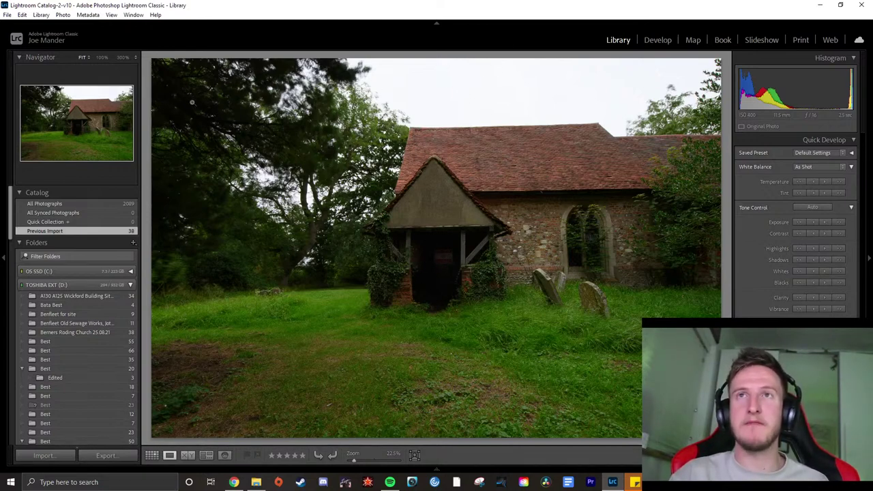
key(ctrl+shift+v)
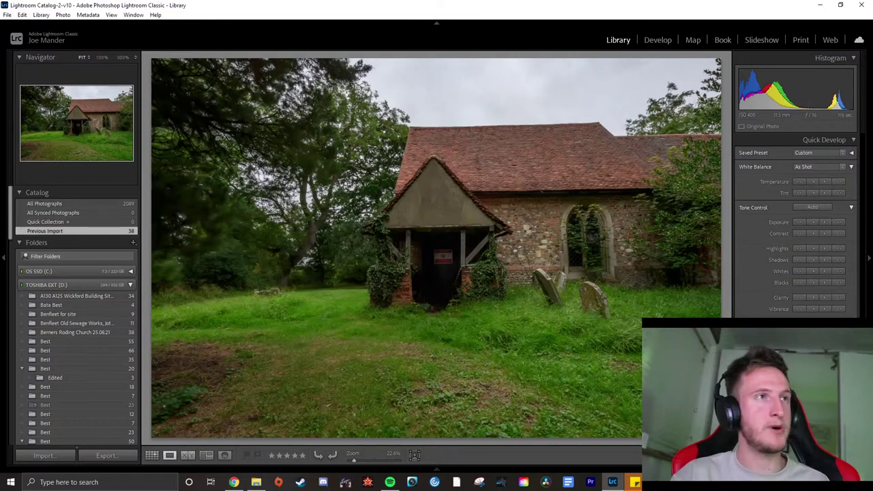
Examine the overhanging branches and the leaning tree trunk in the merged HDR at 300% zoom
click(196, 107)
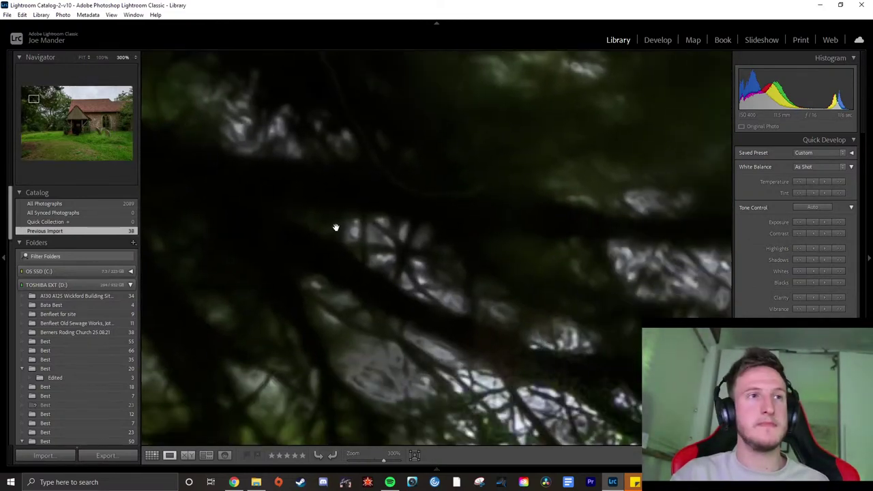
click(339, 228)
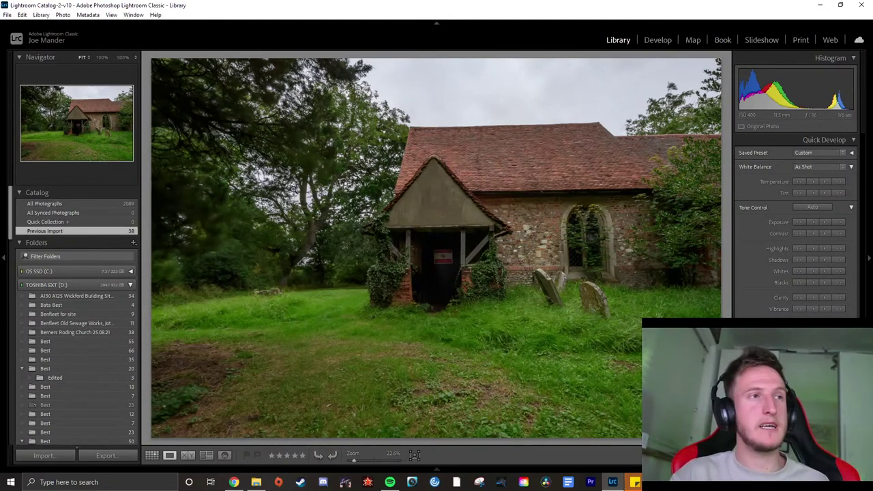
click(295, 260)
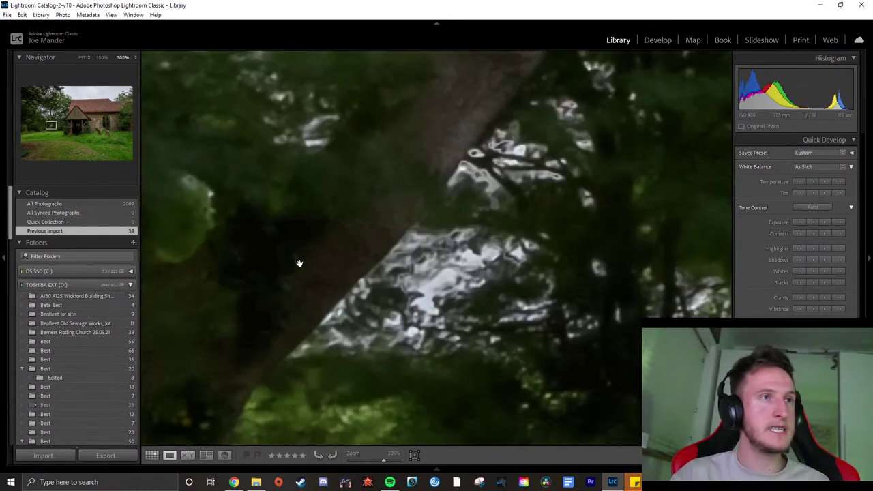
click(298, 257)
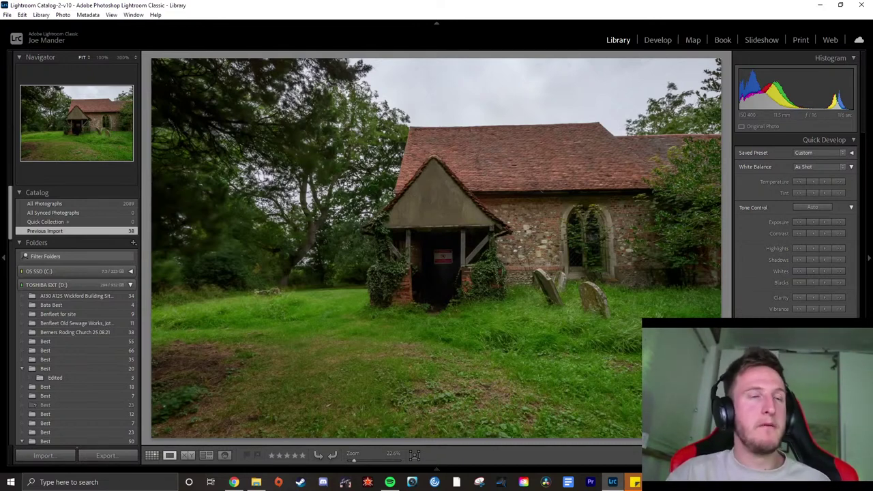
Inspect the porch gable up close, then flick between the merged HDR and the unedited exposure, finishing on the merged HDR
click(445, 202)
click(466, 220)
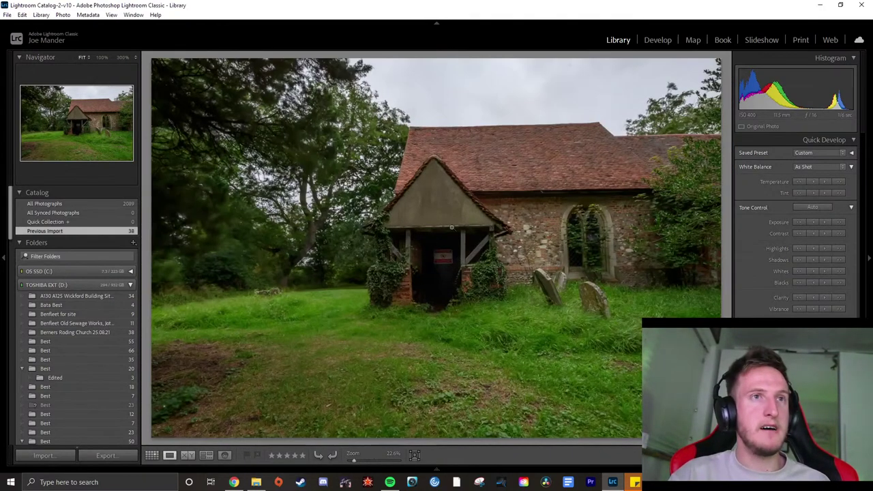
key(Right)
key(Right)
key(Right)
key(Right)
key(Right)
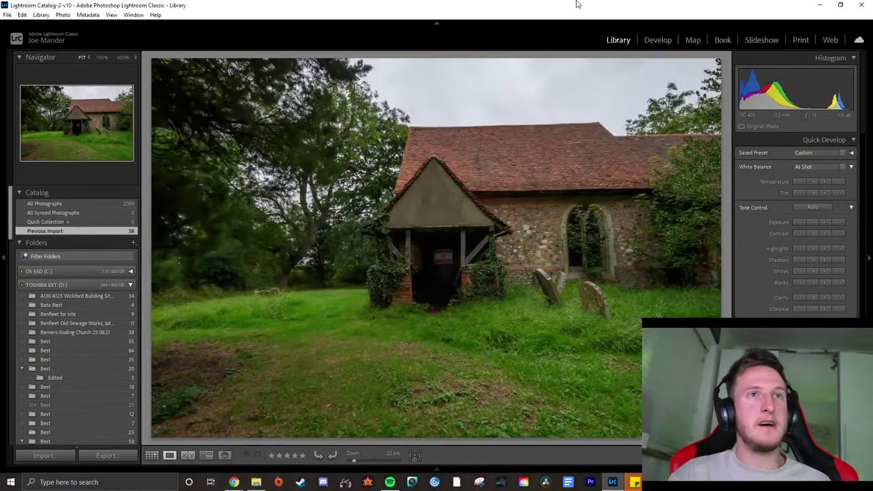
Straighten the merged HDR in Develop by rotating its crop to an angle of 0.95
click(656, 40)
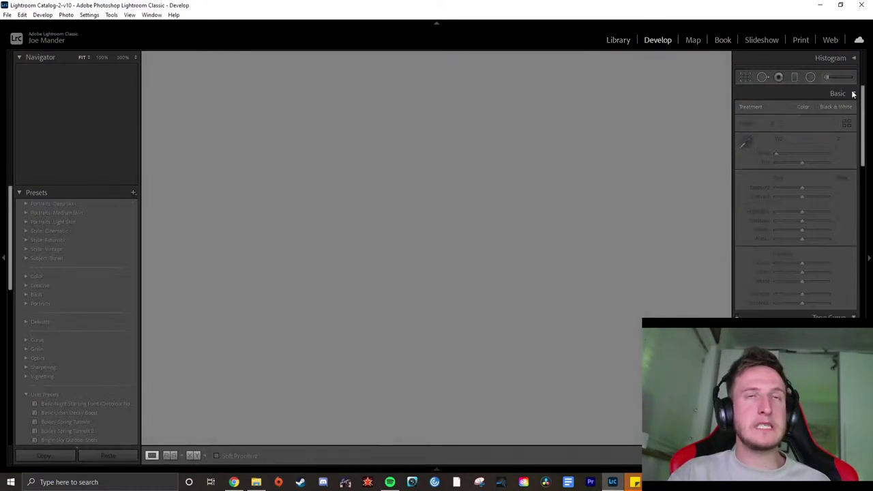
click(746, 78)
mouse_move(724, 59)
mouse_down()
mouse_move(722, 72)
mouse_move(728, 64)
mouse_up()
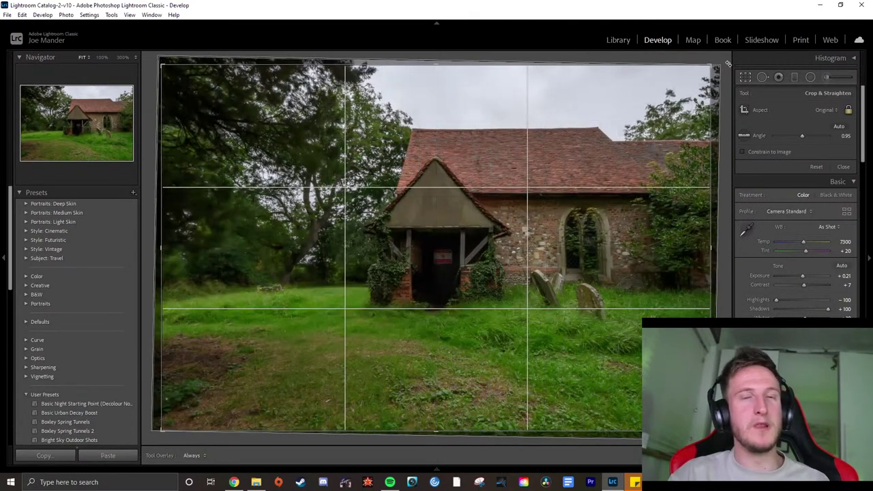
key(Return)
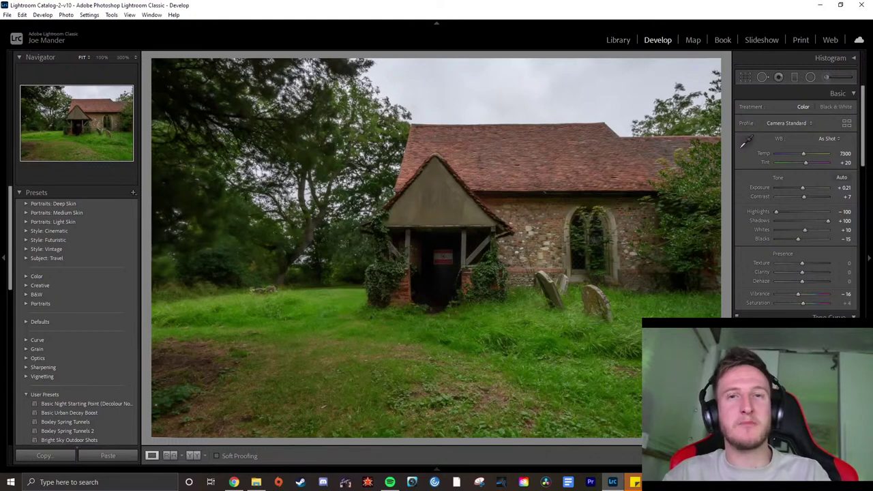
Compare the straightened HDR with the adjacent unedited exposure at full view, finishing on the unedited exposure
key(alt+Tab)
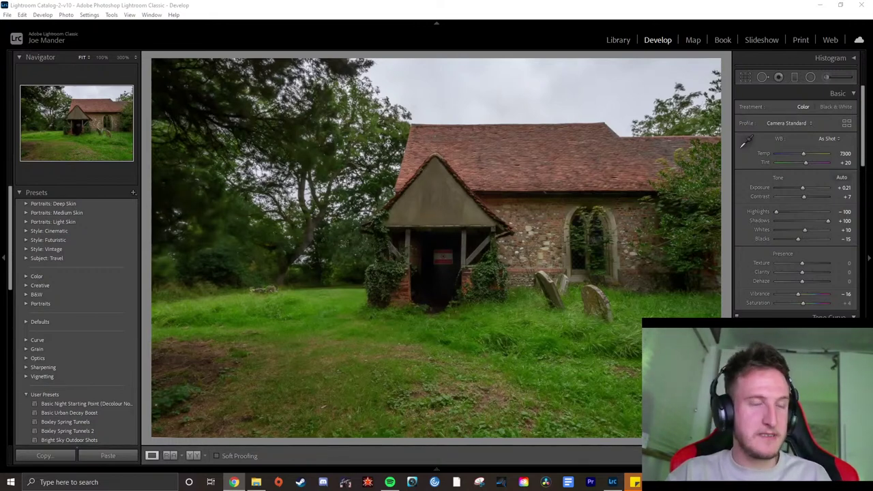
key(ctrl+z)
click(488, 175)
click(478, 179)
key(ctrl+z)
key(ctrl+y)
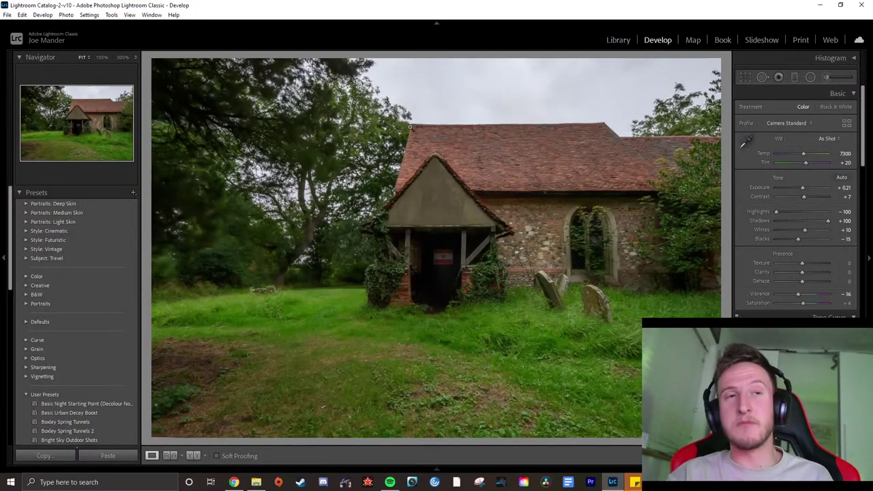
key(ctrl+z)
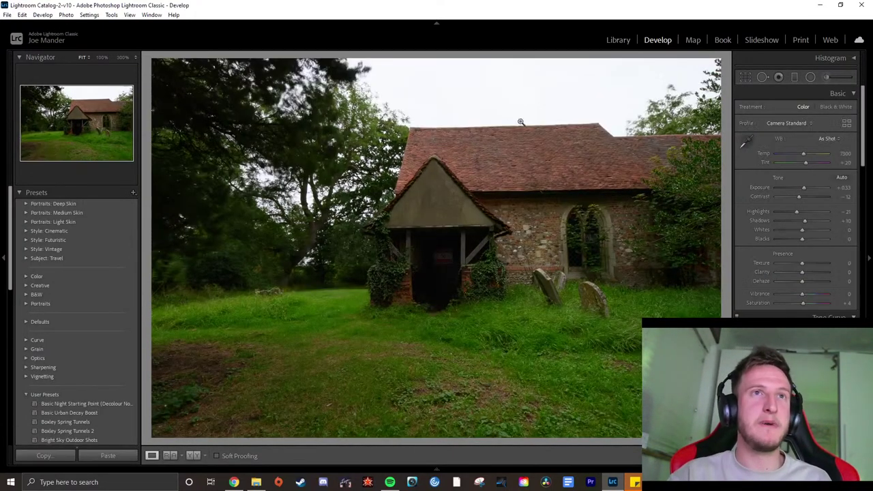
Examine the treetop behind the church roof in the unedited exposure at 300% zoom
drag(655, 122, 396, 196)
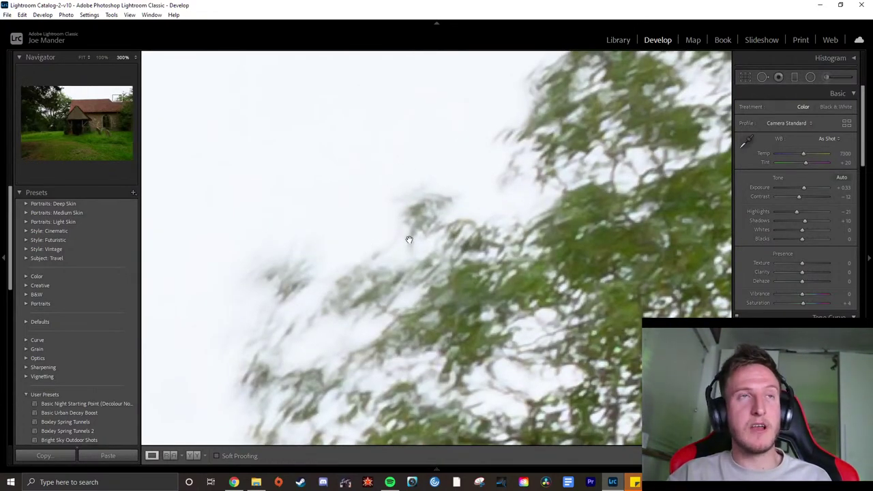
click(478, 203)
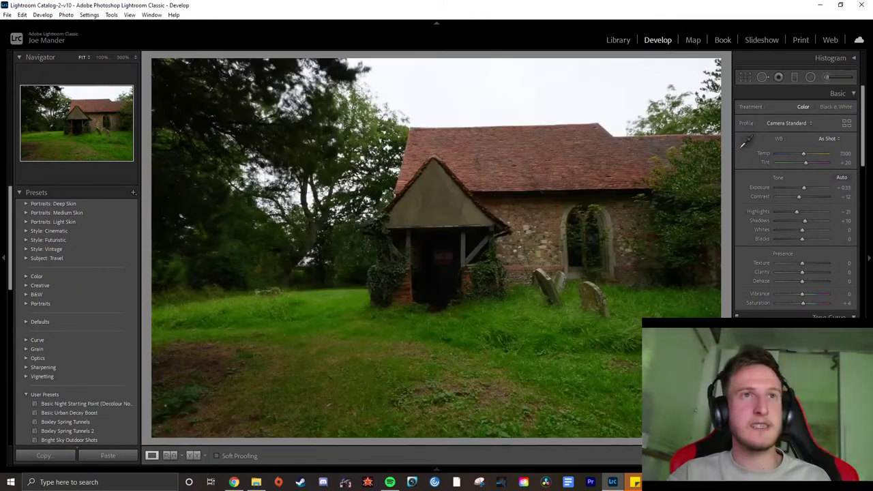
click(644, 112)
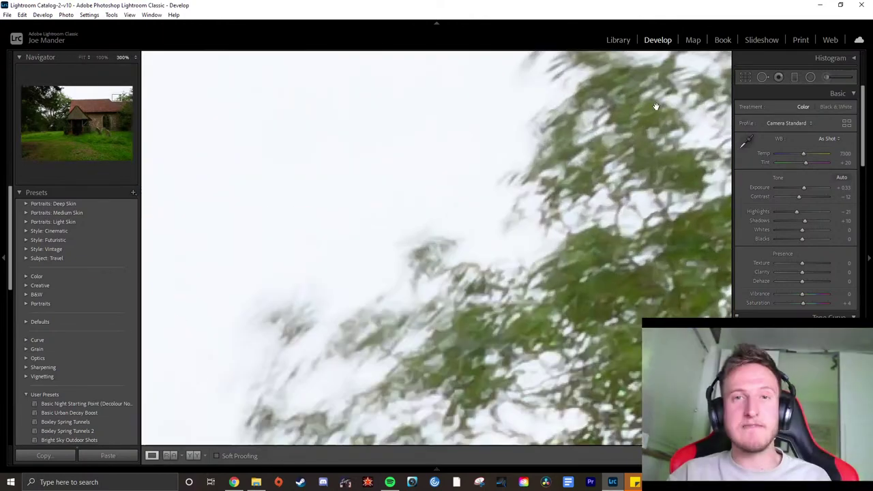
click(476, 271)
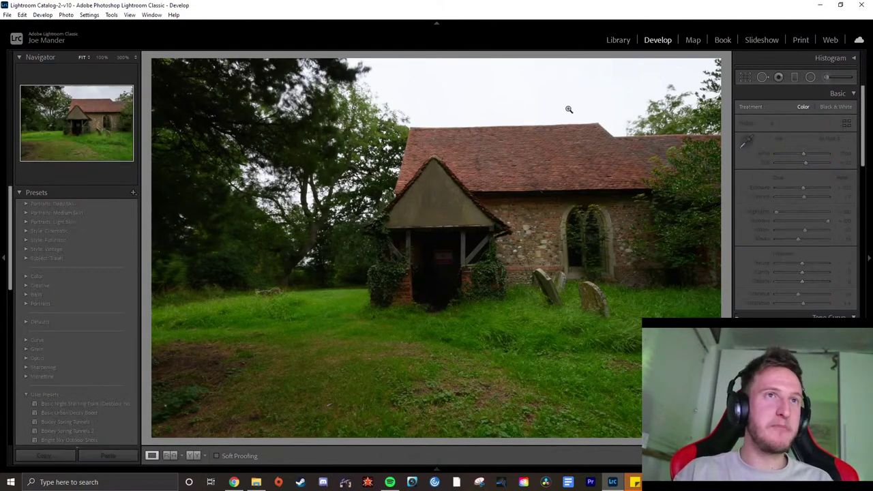
Return to the merged HDR and examine the same treetop behind the roof against the sky at 300% zoom
key(backslash)
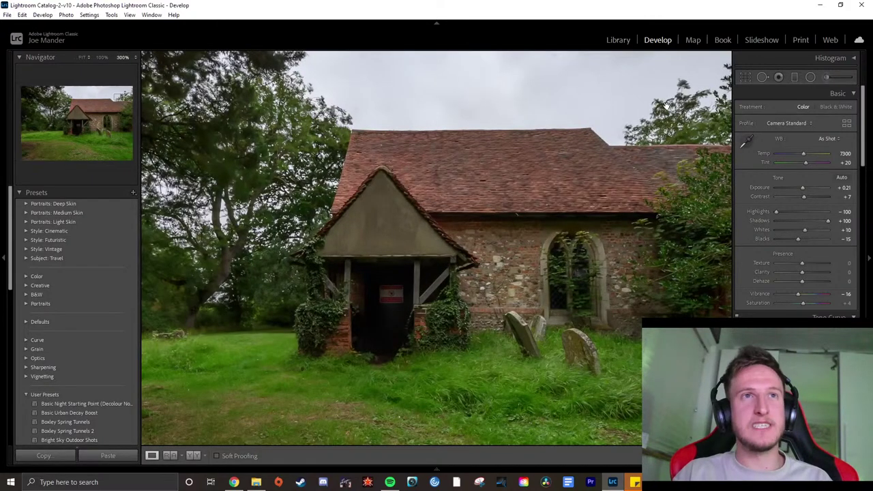
click(666, 109)
click(665, 107)
click(666, 108)
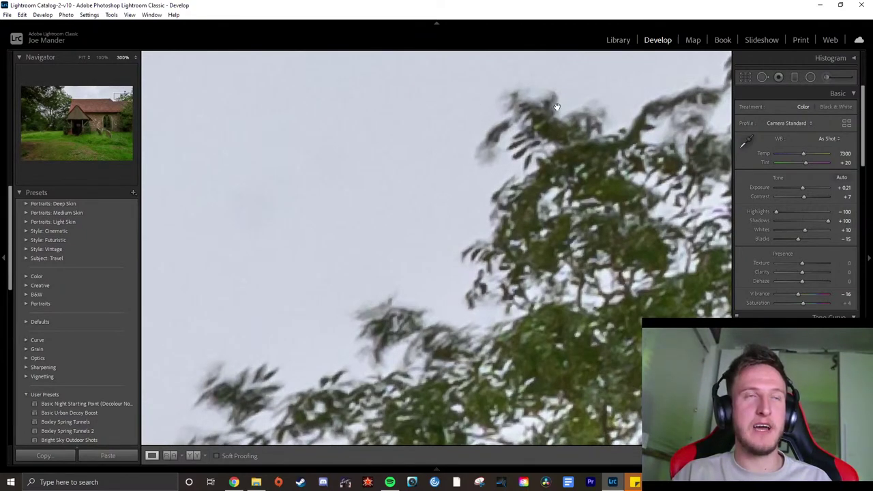
drag(536, 91, 387, 226)
drag(433, 255, 542, 226)
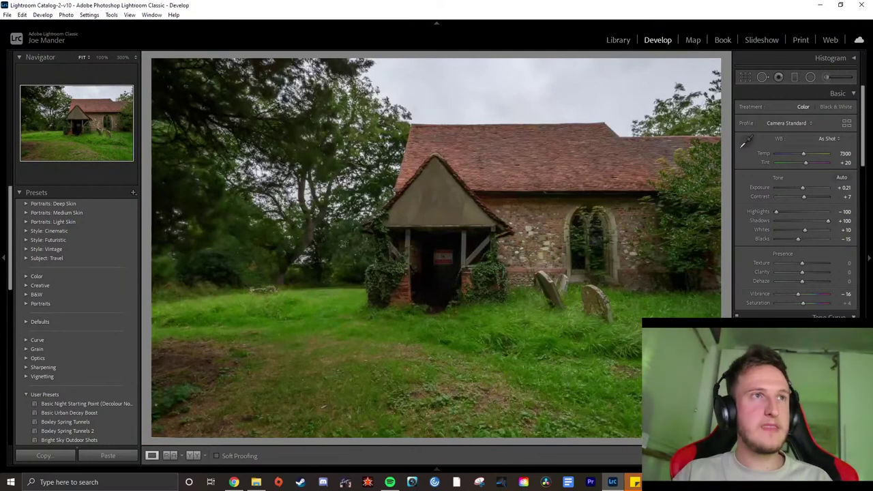
Compare the tree branches beside the roof's left end in the unedited exposure and the merged HDR at 300% zoom
key(Right)
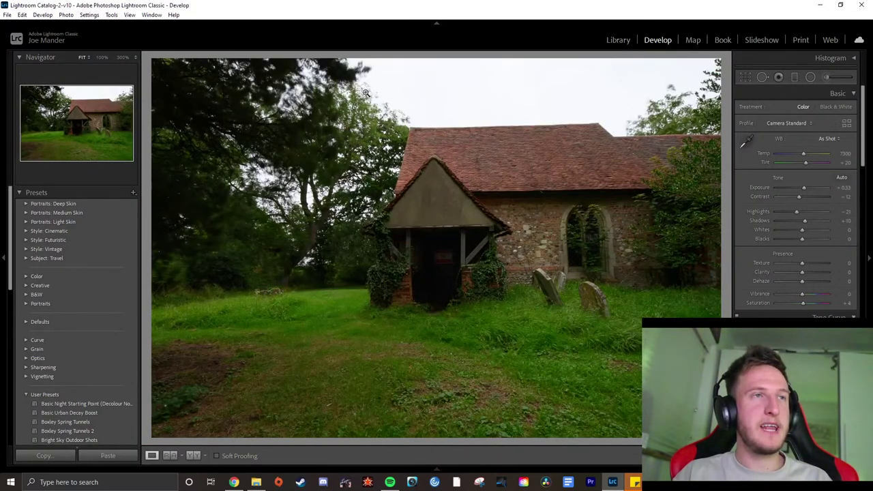
click(375, 99)
drag(370, 111, 410, 131)
key(Right)
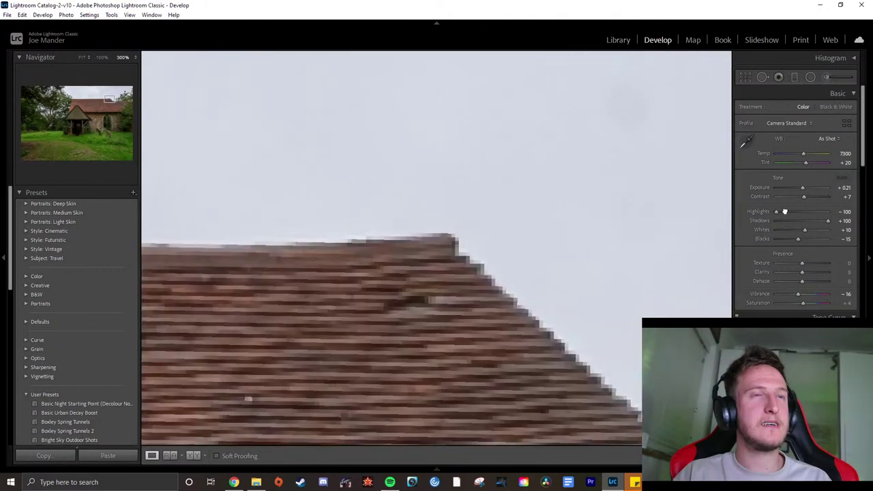
key(z)
click(368, 101)
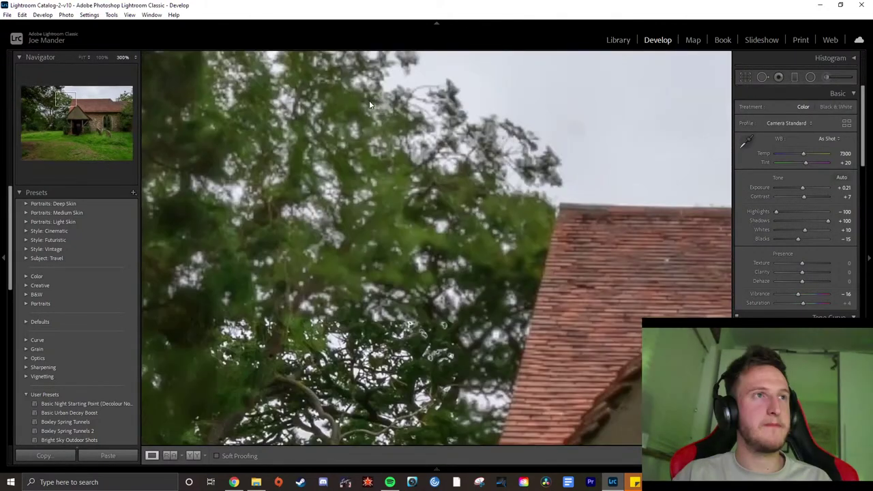
key(Right)
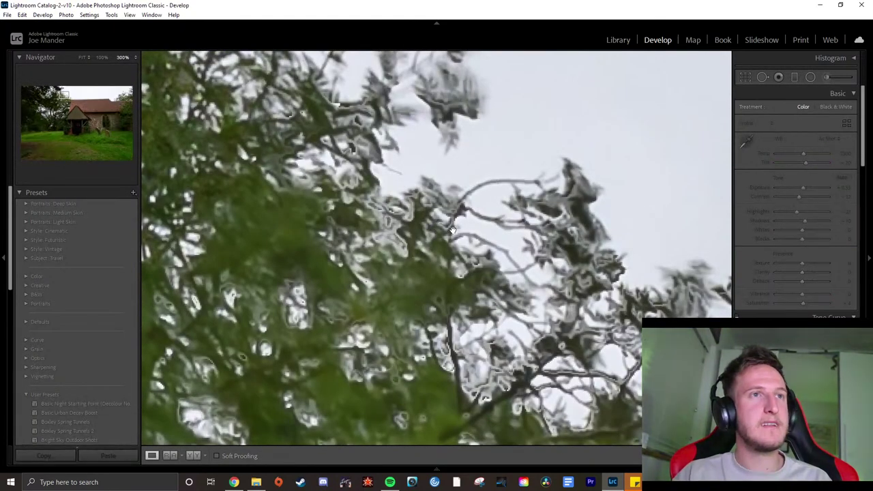
key(Right)
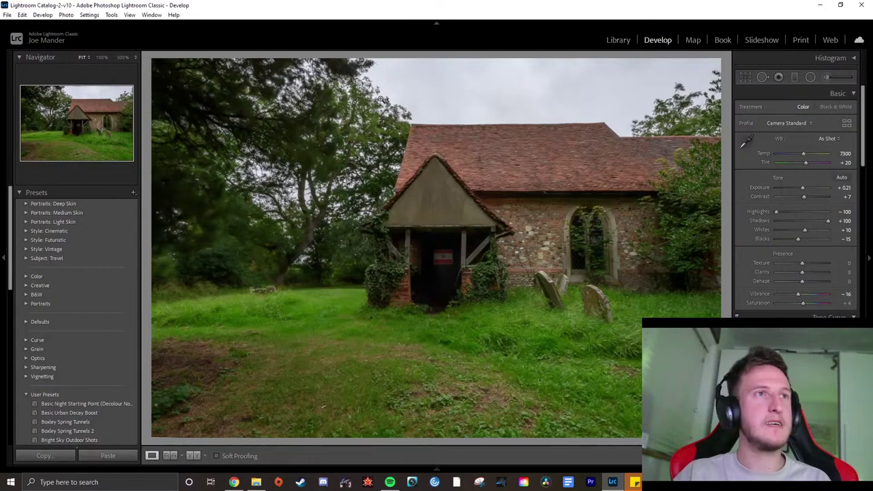
Examine the roof ridge against the sky in the unedited exposure at 300% zoom
key(ctrl+z)
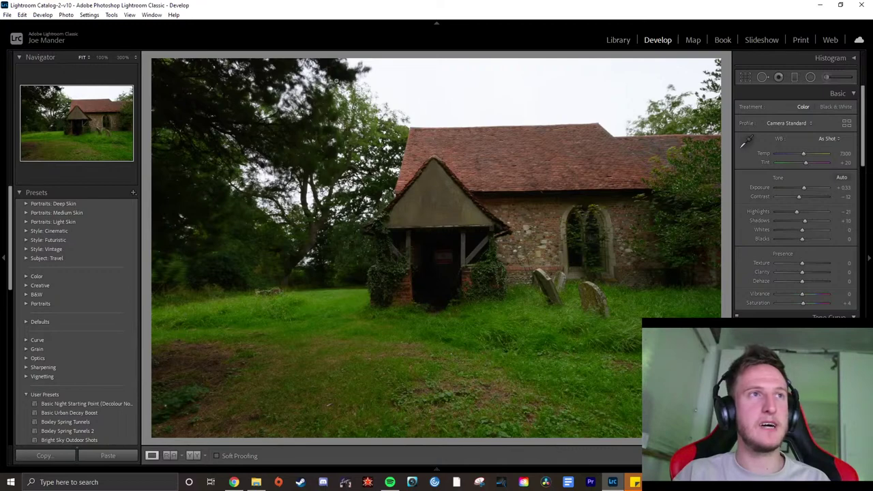
click(453, 125)
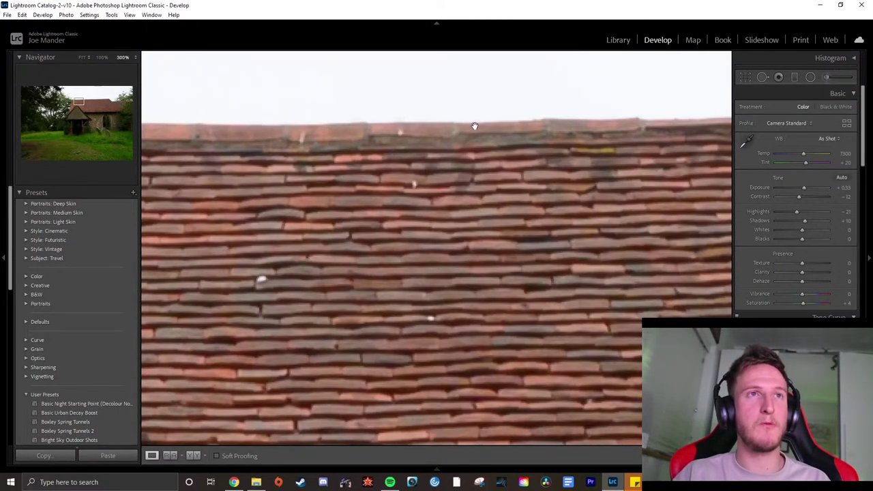
click(379, 131)
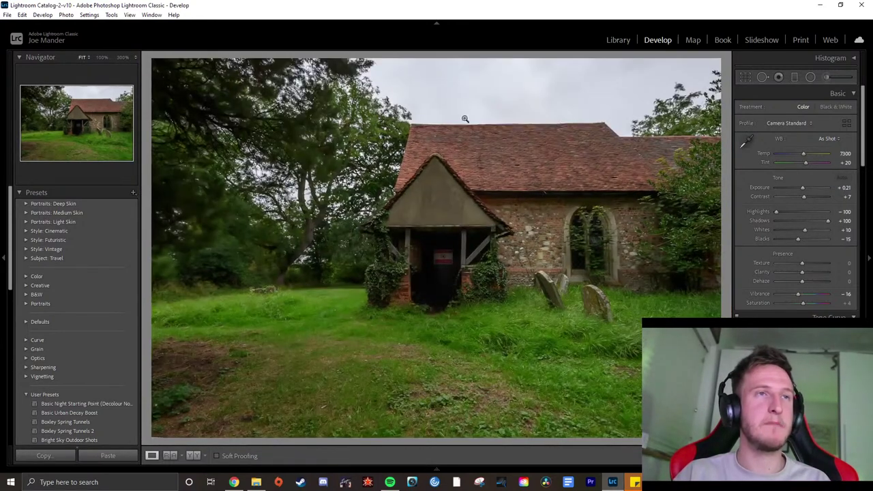
Examine the roof ridge in the merged HDR at 300% zoom, and flick to the unedited exposure and back
click(438, 127)
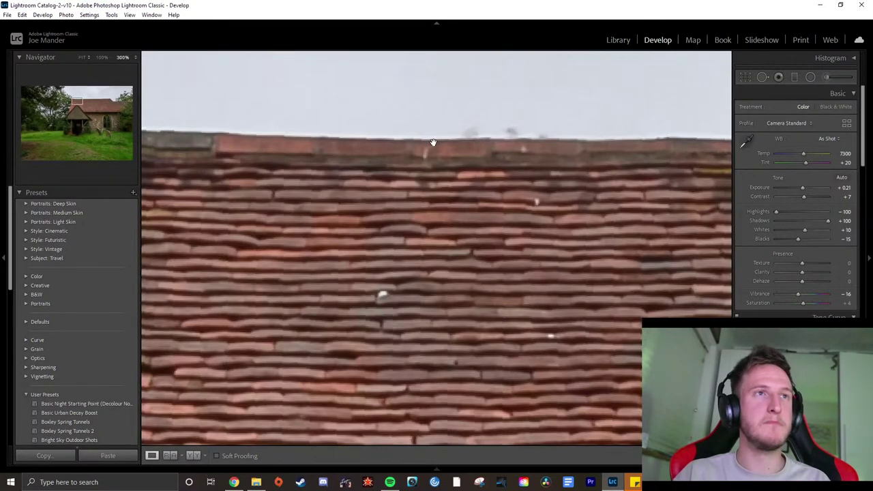
drag(407, 162, 383, 166)
drag(595, 142, 370, 153)
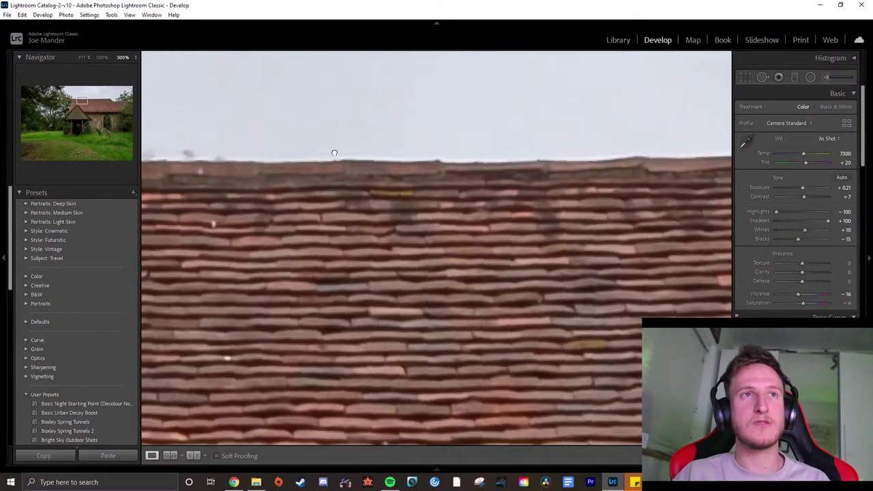
click(412, 164)
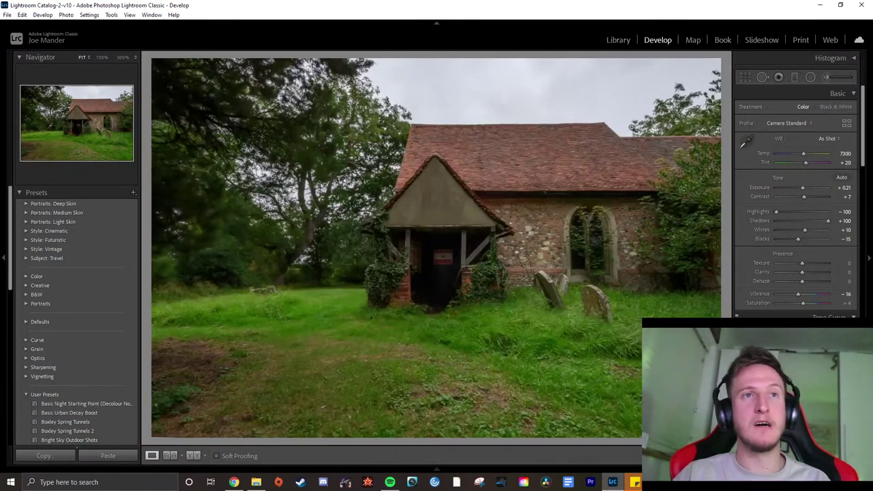
key(backslash)
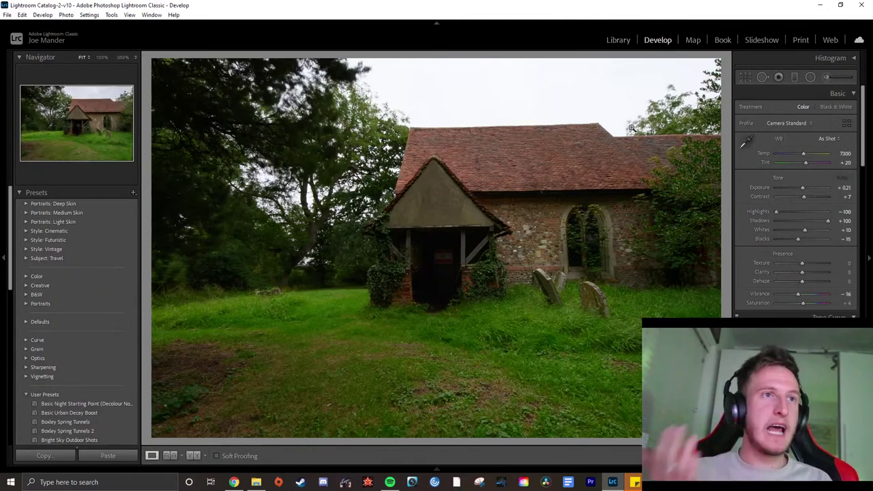
key(backslash)
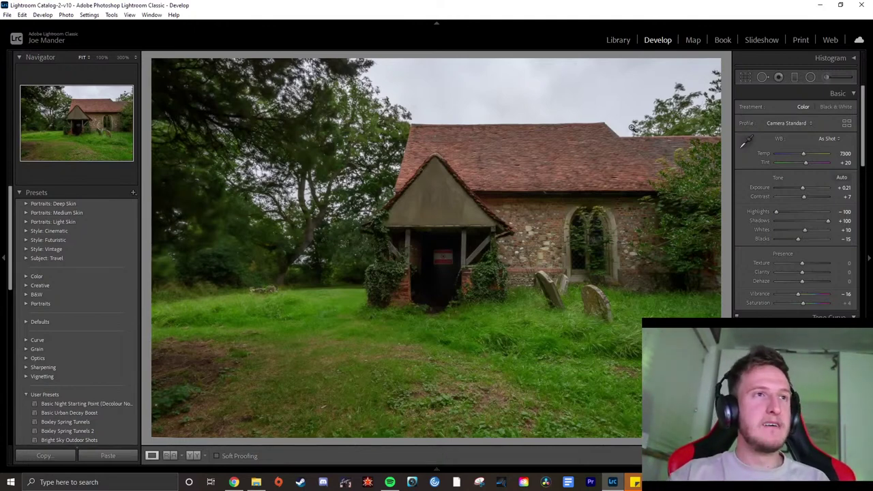
Inspect the merged HDR up close where the higher roof steps down beside the background tree
click(598, 129)
click(597, 128)
click(598, 124)
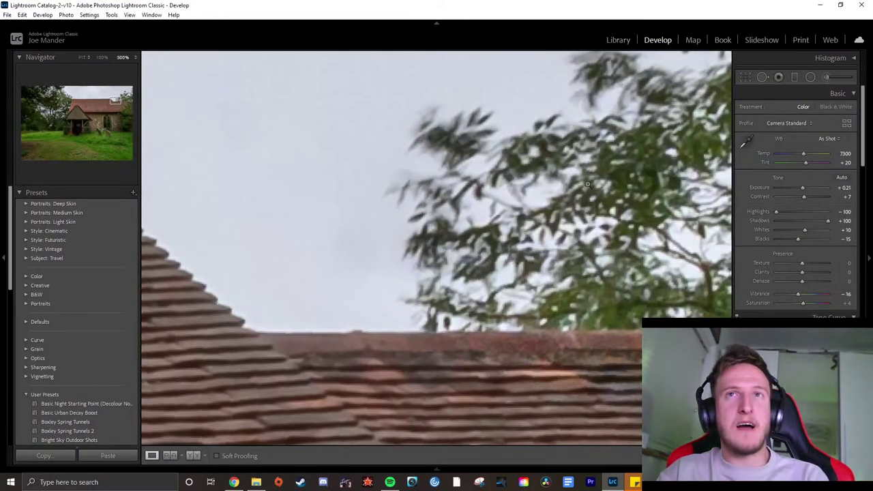
click(588, 184)
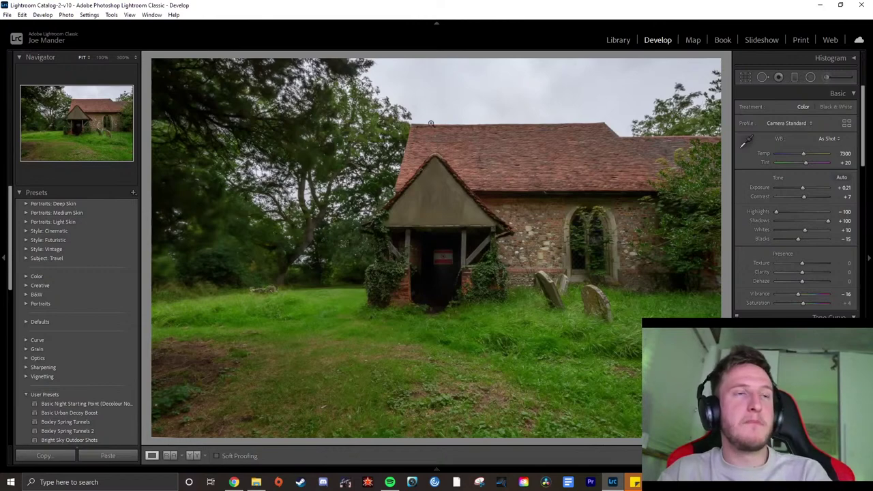
Inspect the roof's left corner and the adjoining tree edges in the merged HDR at 300% zoom
drag(409, 135, 427, 172)
click(427, 172)
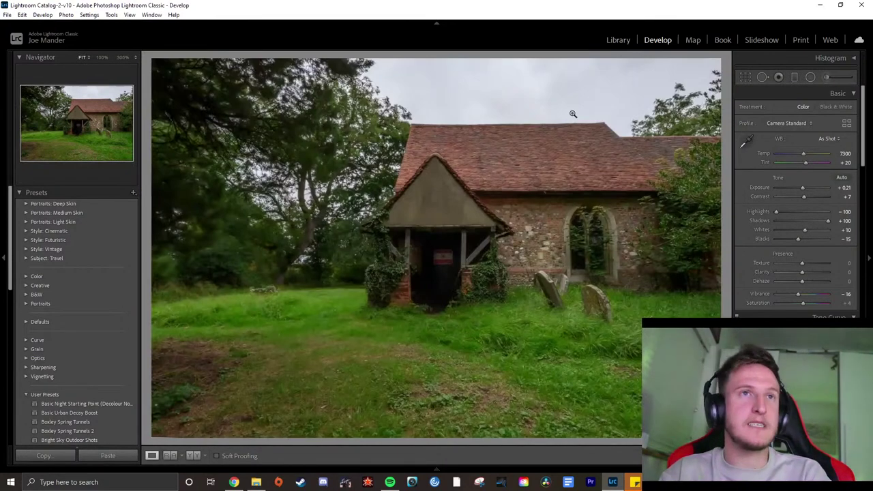
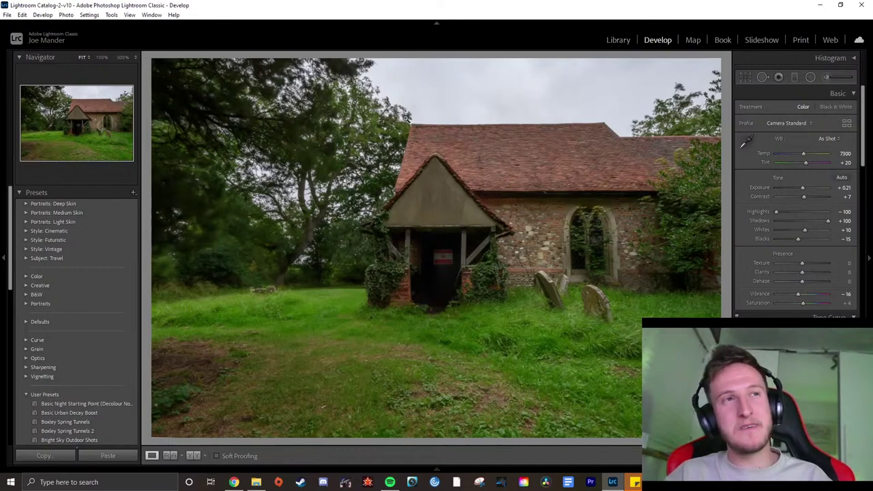
click(406, 120)
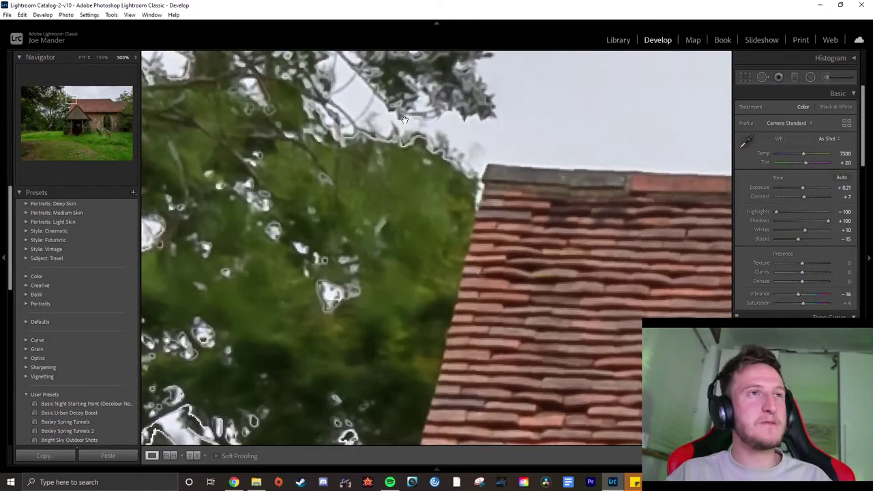
click(406, 119)
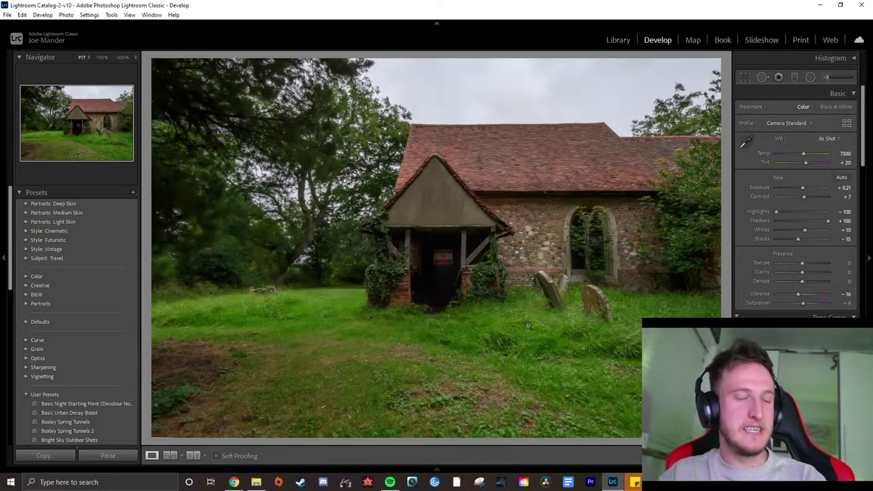
Examine the grass beside the gravestones in the merged HDR at 300% zoom
key(Right)
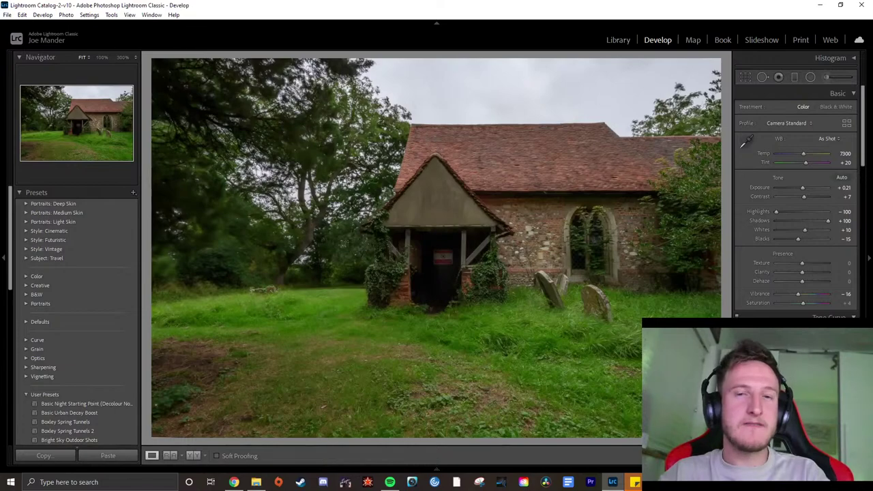
click(640, 319)
drag(479, 236, 530, 224)
click(534, 200)
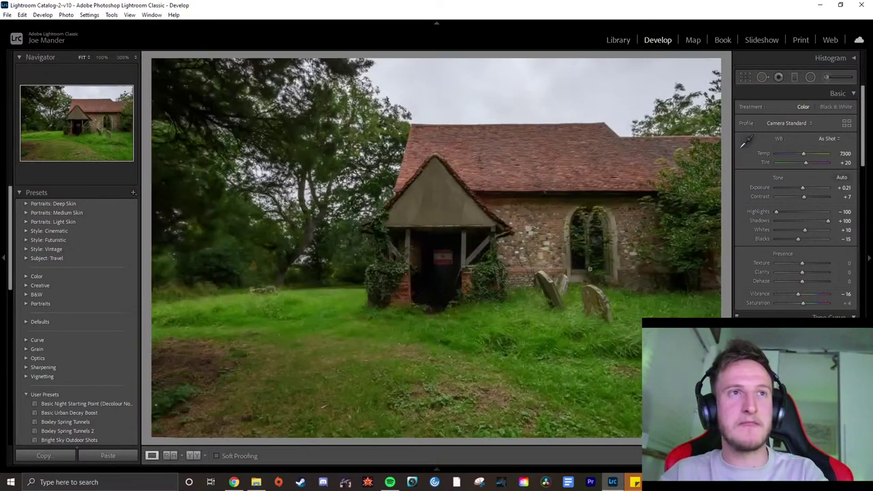
click(636, 306)
drag(635, 306, 501, 239)
drag(621, 293, 439, 267)
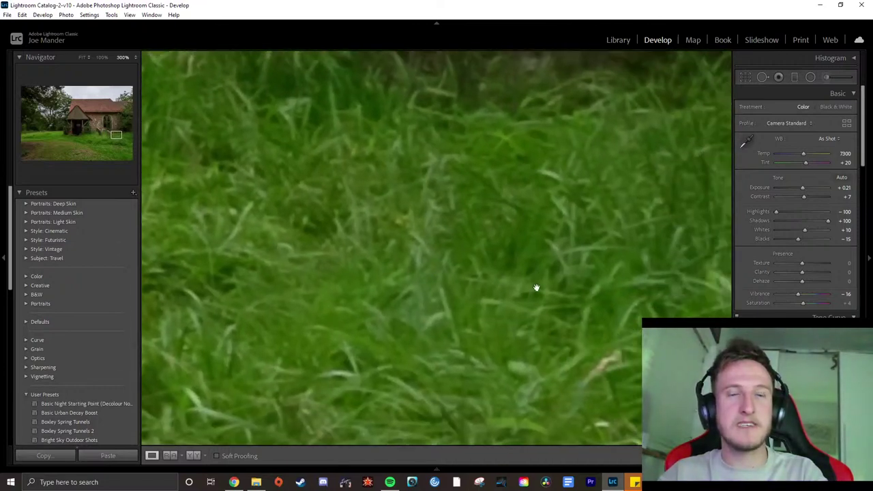
Go back from the magnified grass to the whole church HDR and reset its overall Saturation to 0
drag(391, 292, 498, 263)
click(498, 263)
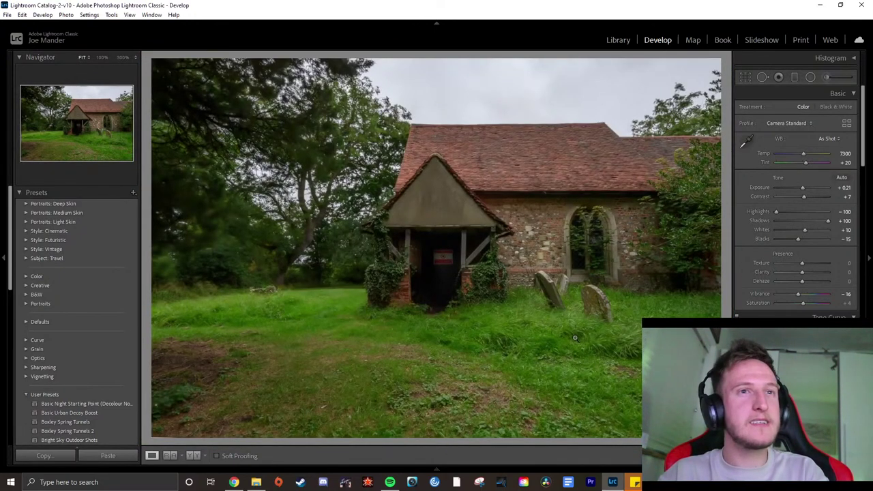
scroll(796, 205, down, 5)
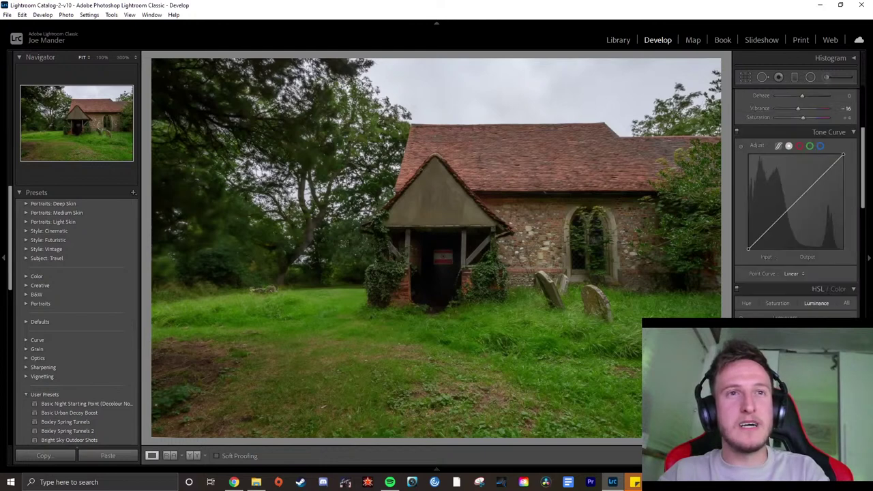
scroll(796, 205, down, 3)
scroll(748, 253, up, 2)
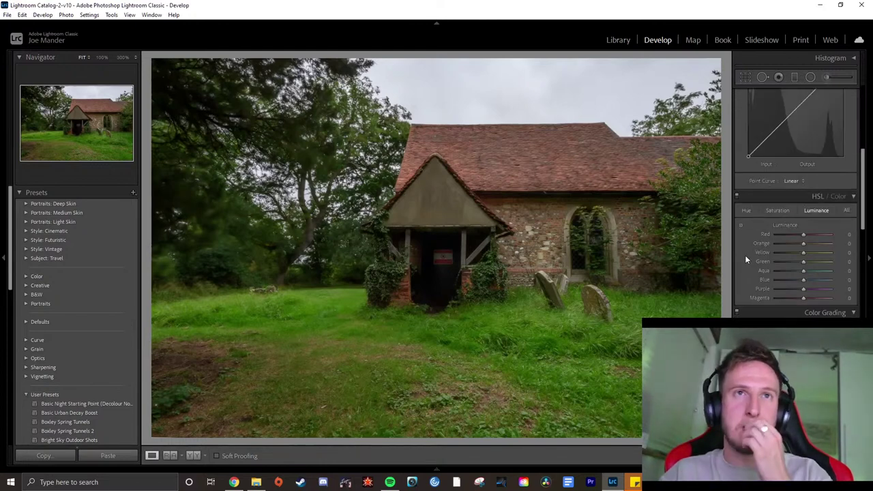
scroll(746, 210, up, 6)
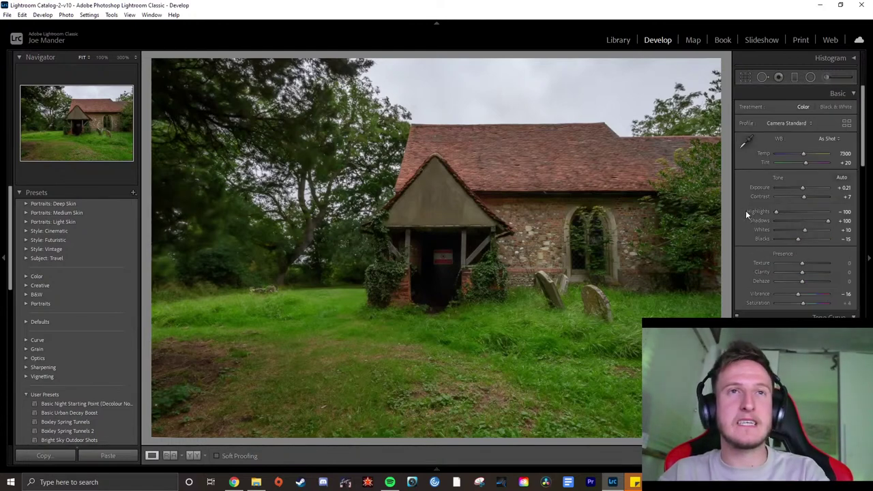
drag(803, 303, 799, 304)
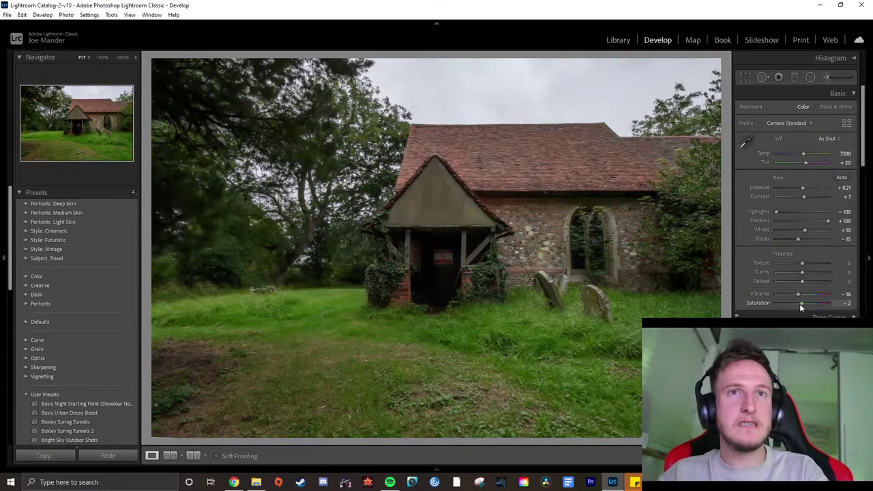
double_click(800, 303)
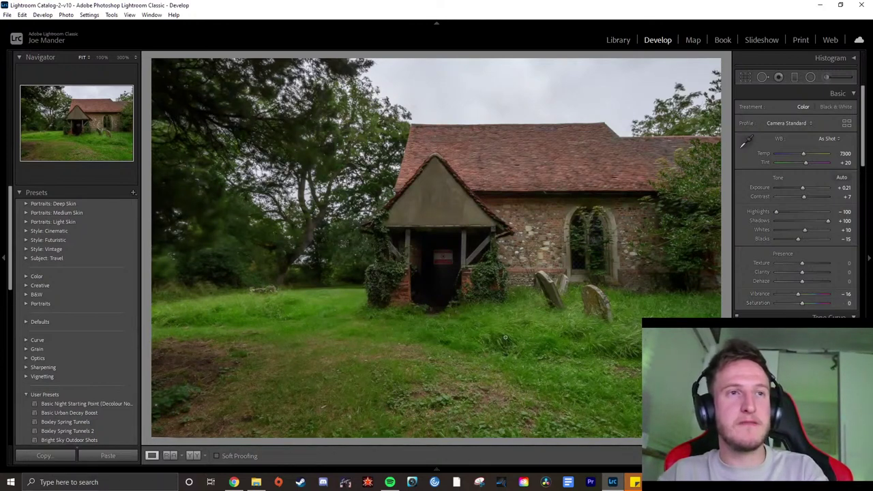
Lower the Green saturation to -23 in the HSL adjustments of the church HDR
scroll(790, 285, down, 8)
scroll(790, 285, up, 3)
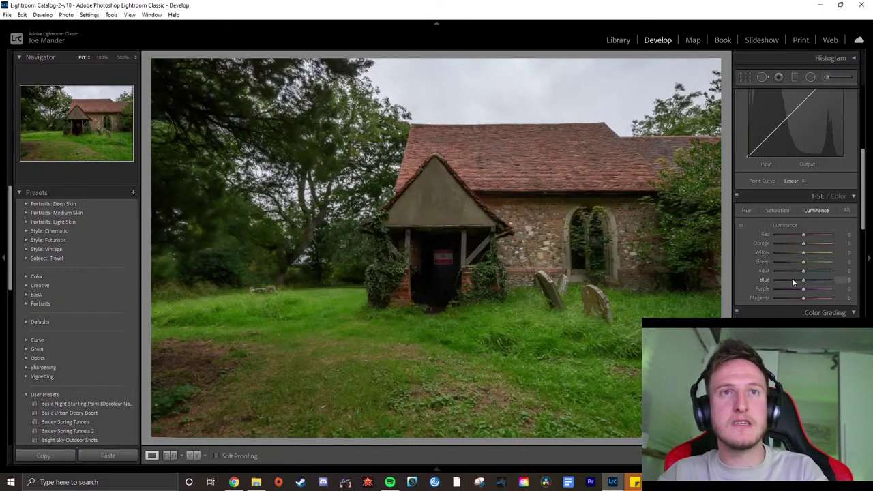
click(781, 211)
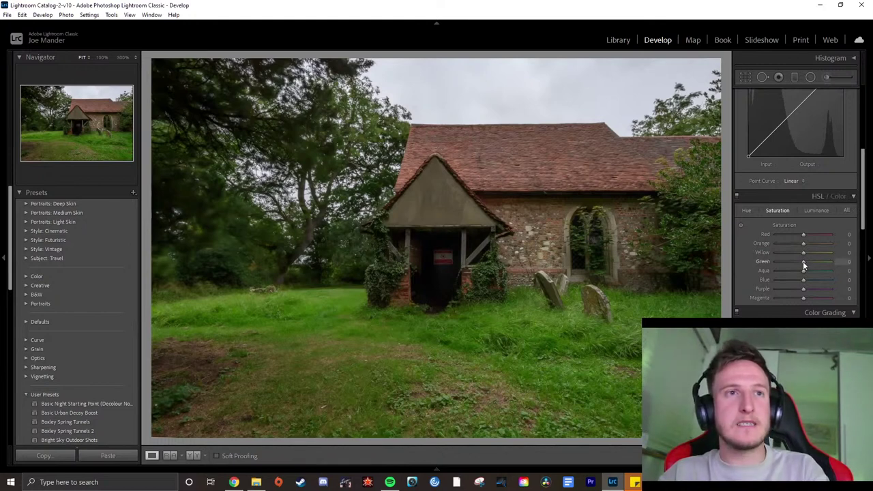
drag(803, 262, 797, 263)
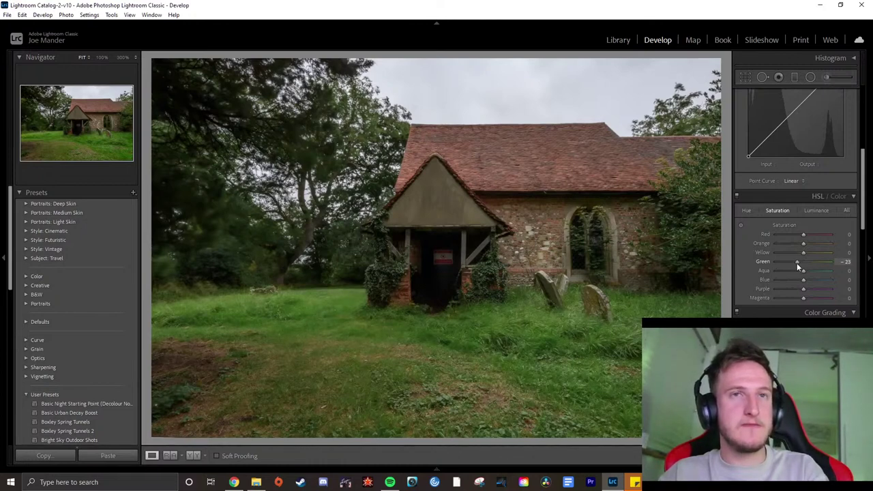
Compare the church HDR with and without its HSL adjustments, leaving them switched on
click(737, 197)
click(737, 198)
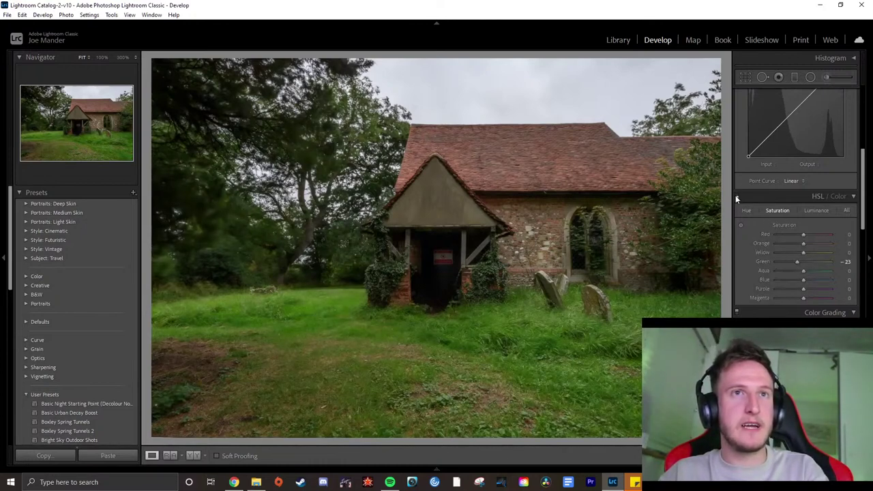
click(737, 197)
click(737, 197)
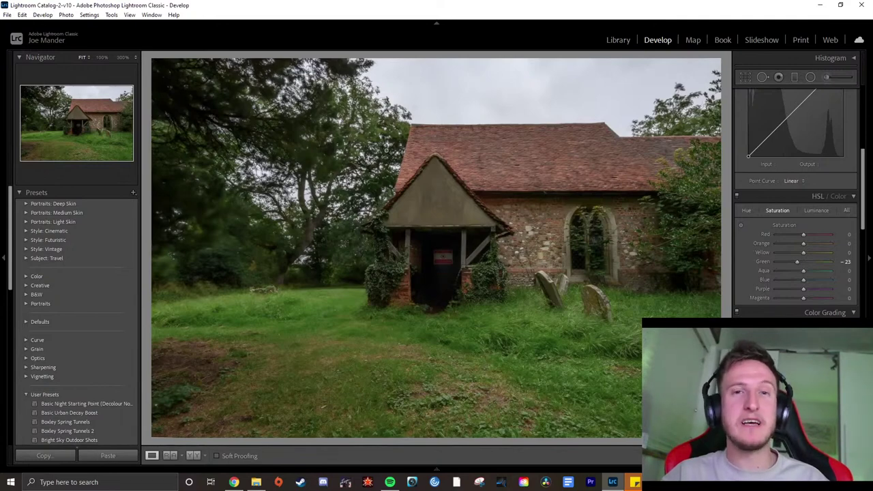
Inspect the tree branches beside the roof and the roof tiles at 300% zoom, returning to the full image each time
click(374, 169)
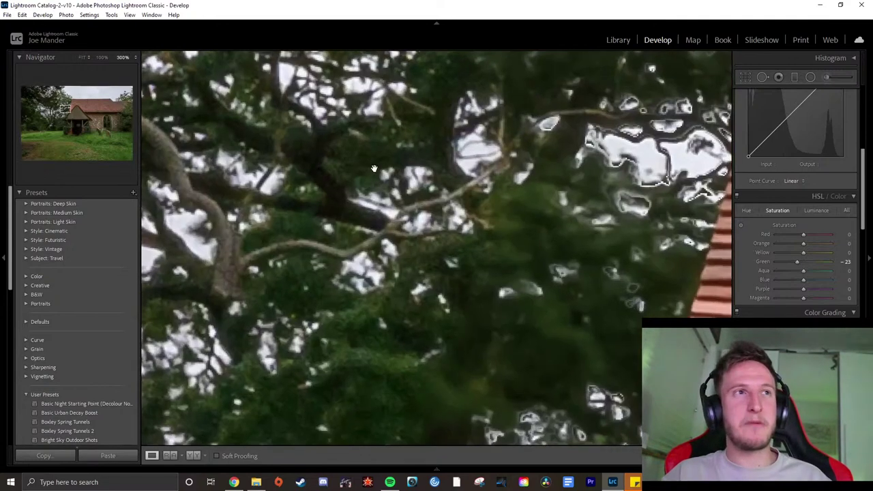
click(374, 168)
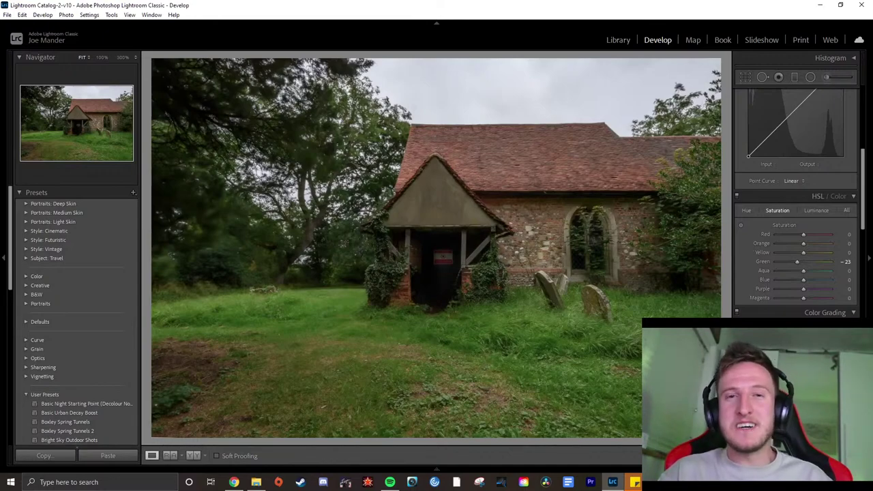
click(418, 137)
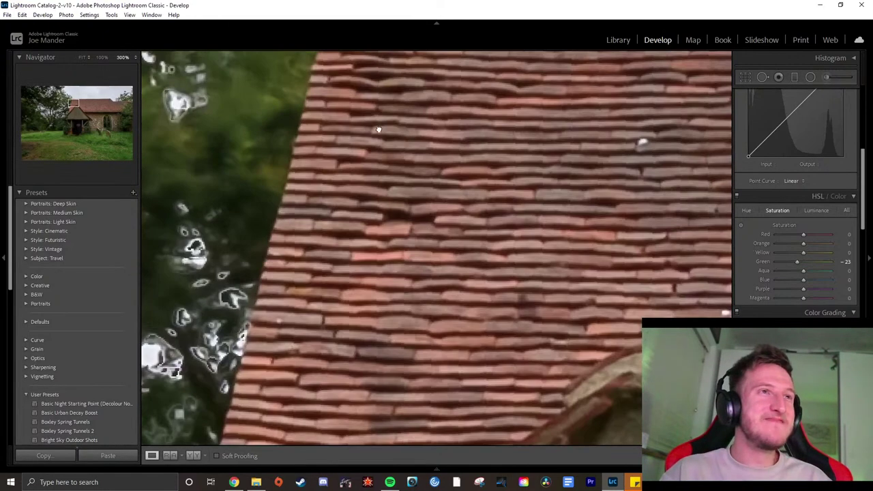
click(379, 130)
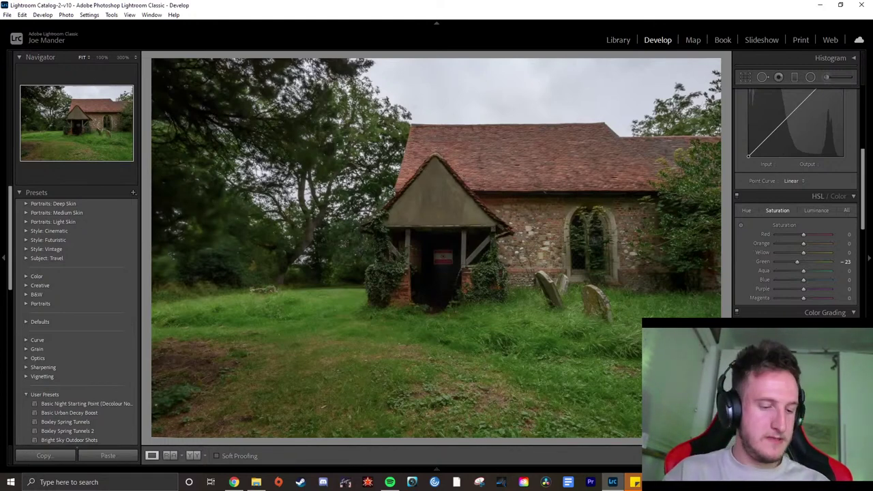
Return to the Library grid and browse the previous import through to the covered porch brackets at its end
click(617, 40)
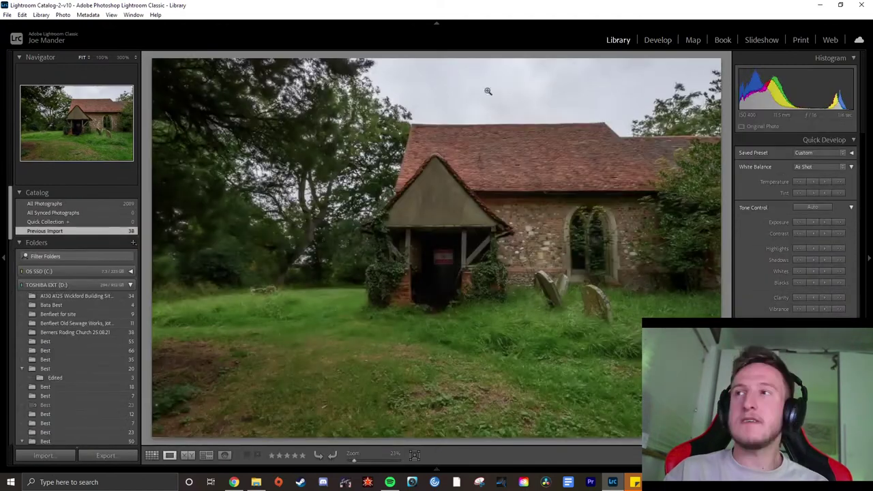
click(151, 455)
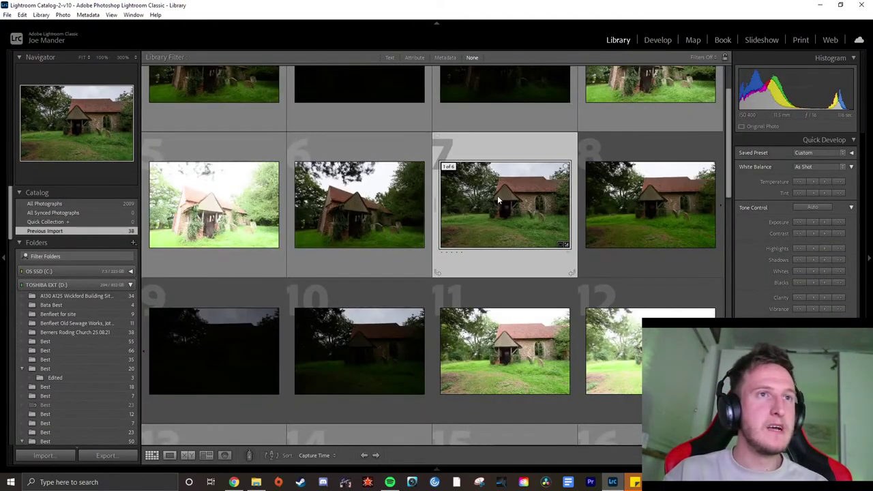
scroll(432, 194, up, 2)
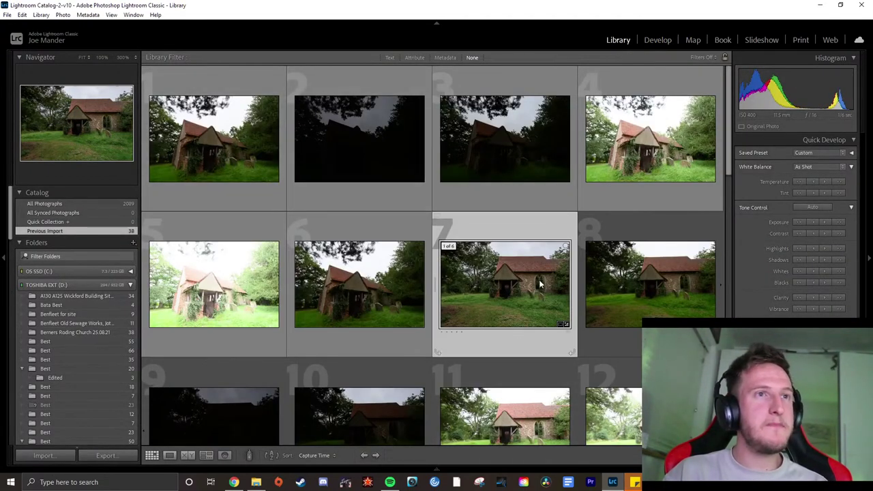
scroll(534, 279, down, 4)
scroll(522, 273, down, 10)
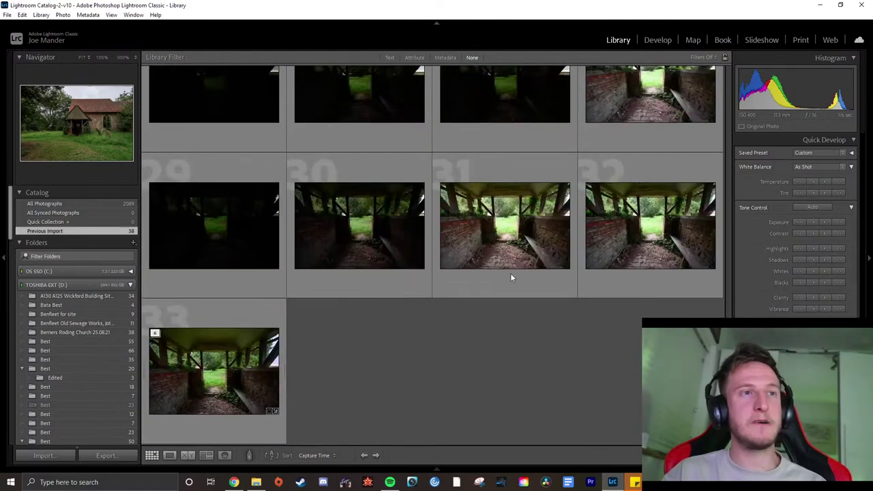
scroll(539, 306, up, 2)
scroll(487, 316, down, 2)
scroll(497, 329, up, 2)
scroll(648, 197, down, 2)
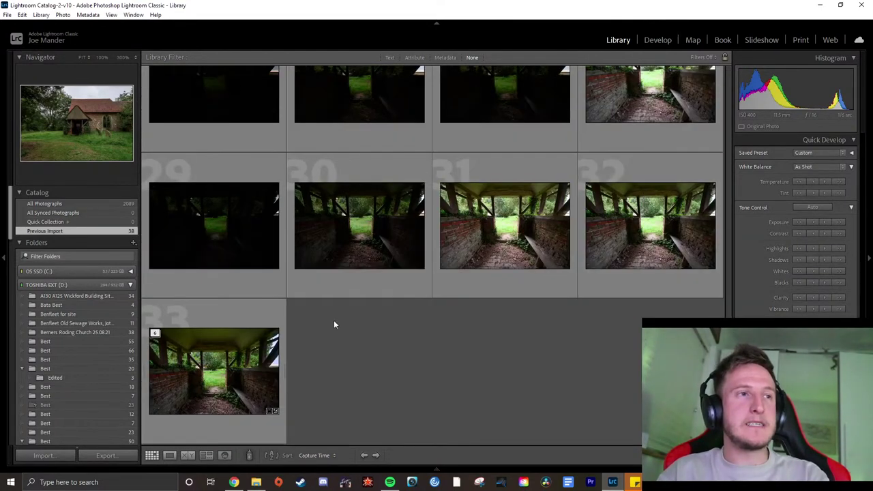
scroll(482, 350, up, 2)
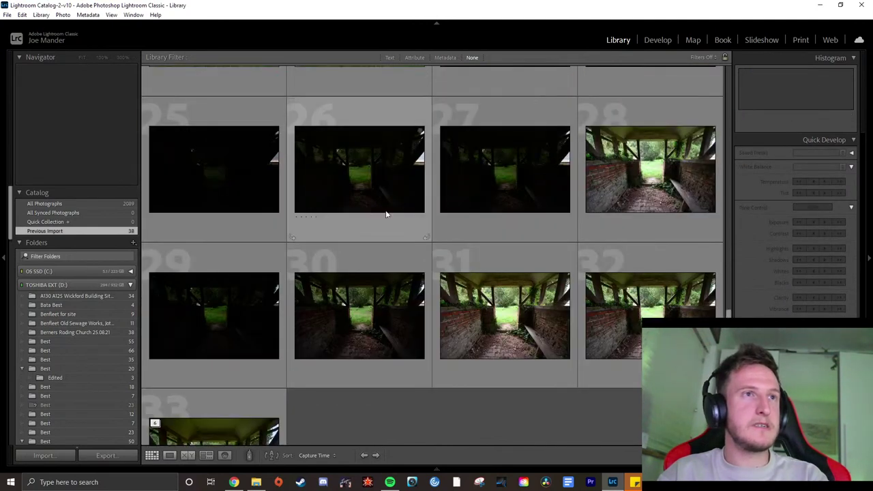
Expand the last porch stack of six photos and view its merged HDR, DSC_3358-HDR.dng, enlarged
click(344, 300)
scroll(428, 391, down, 2)
click(429, 391)
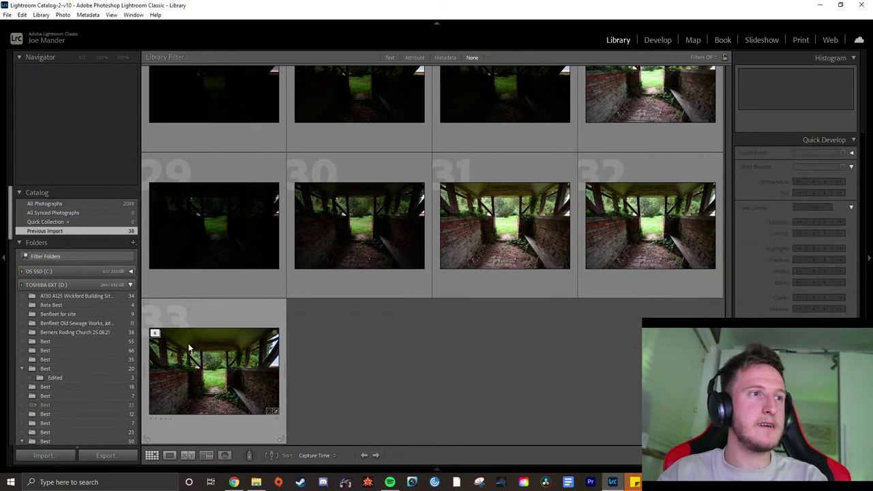
click(155, 334)
scroll(345, 343, down, 2)
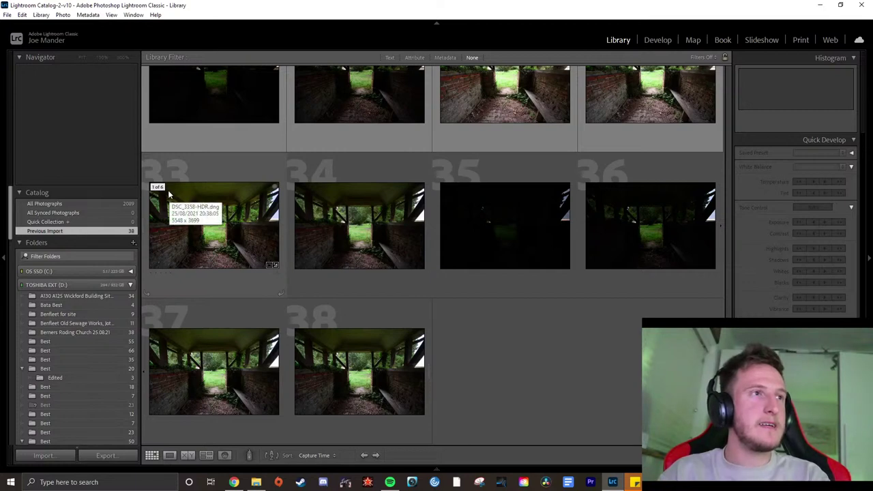
click(217, 244)
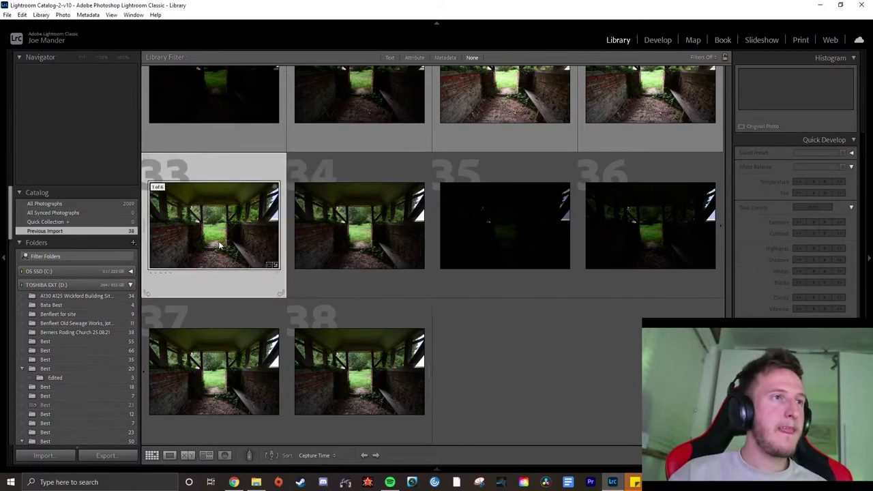
double_click(194, 228)
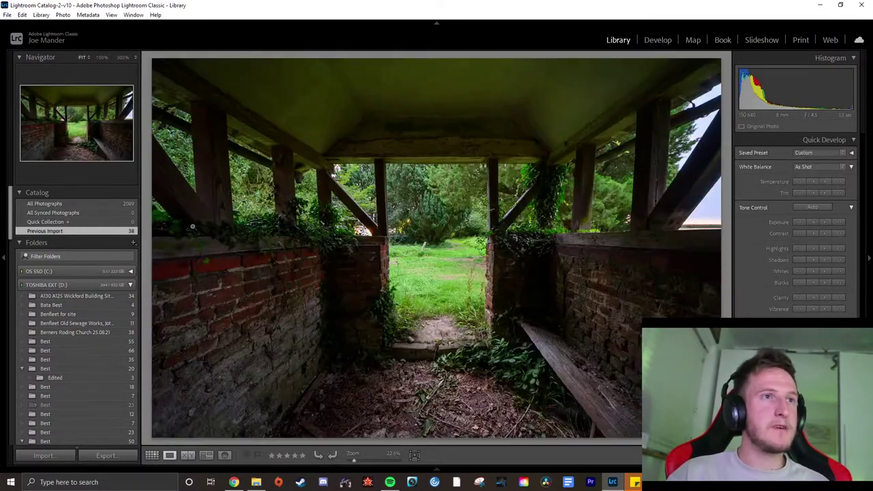
View the unmerged exposure beside the porch HDR enlarged, and return to the grid
click(153, 455)
click(369, 239)
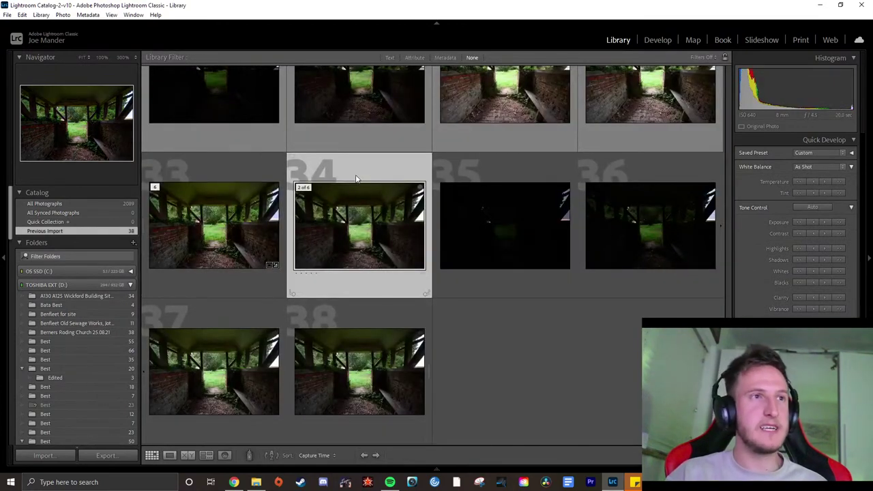
double_click(365, 207)
click(152, 456)
Open the bright porch exposure, photo 28, and check the grass through the doorway at 300% zoom
scroll(429, 302, up, 3)
scroll(421, 309, up, 2)
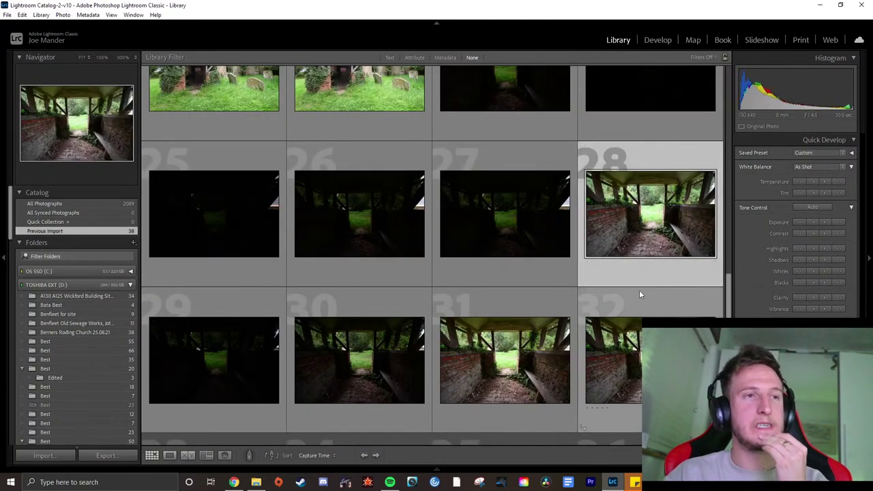
double_click(614, 230)
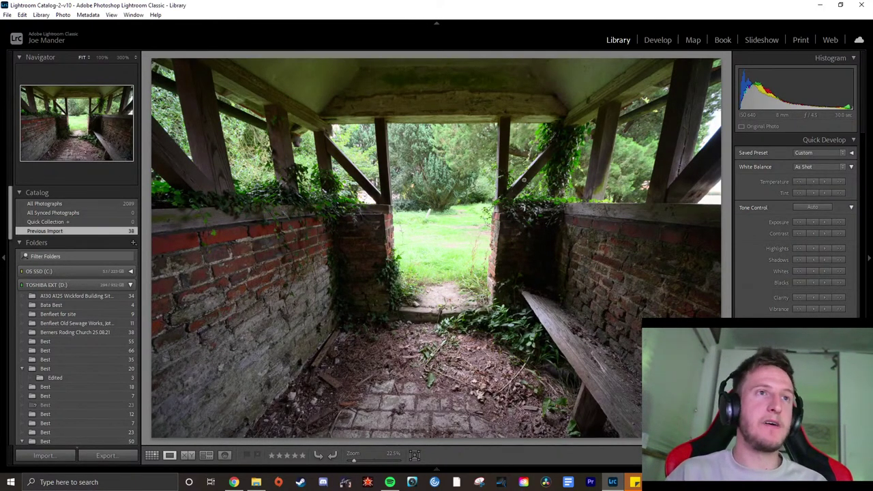
click(449, 232)
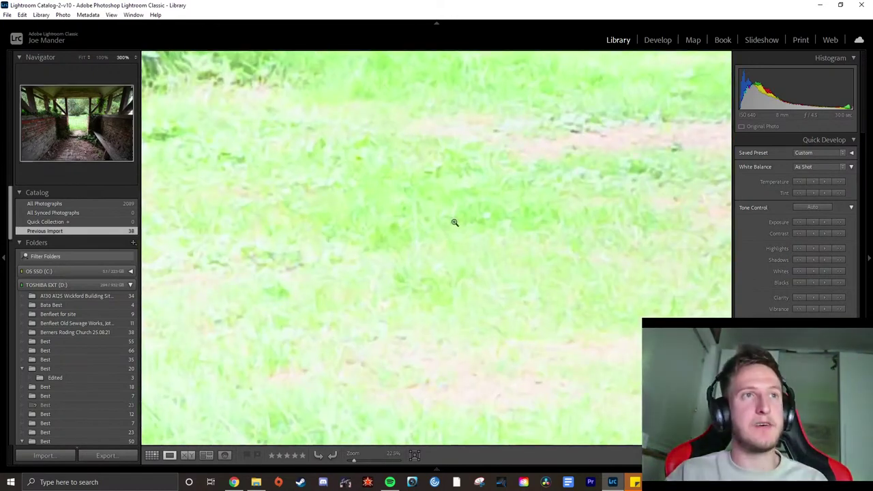
click(452, 220)
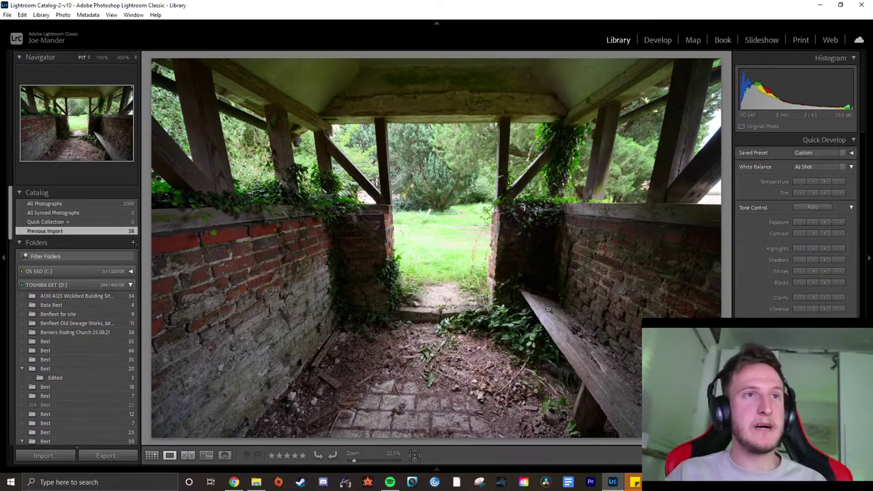
Inspect the stonework above the bench and the bricks of the opposite wall in the bright porch exposure at 300% zoom
drag(672, 302, 531, 302)
drag(414, 302, 585, 140)
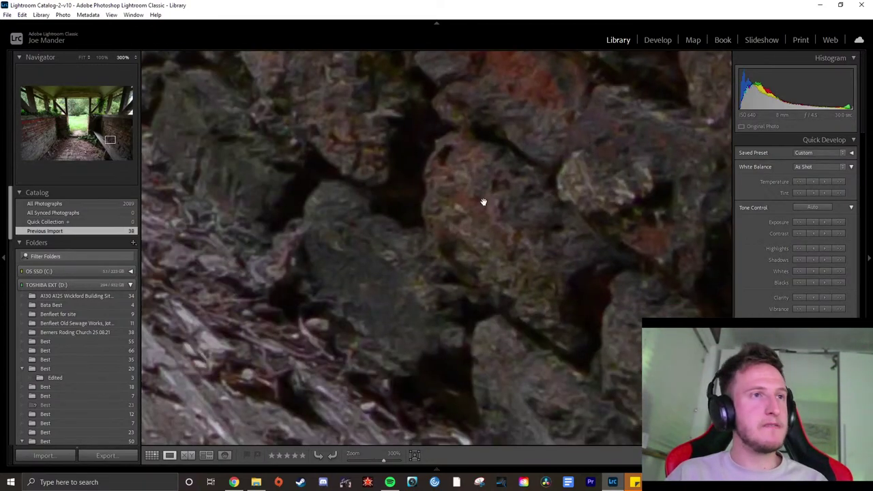
click(429, 287)
click(213, 315)
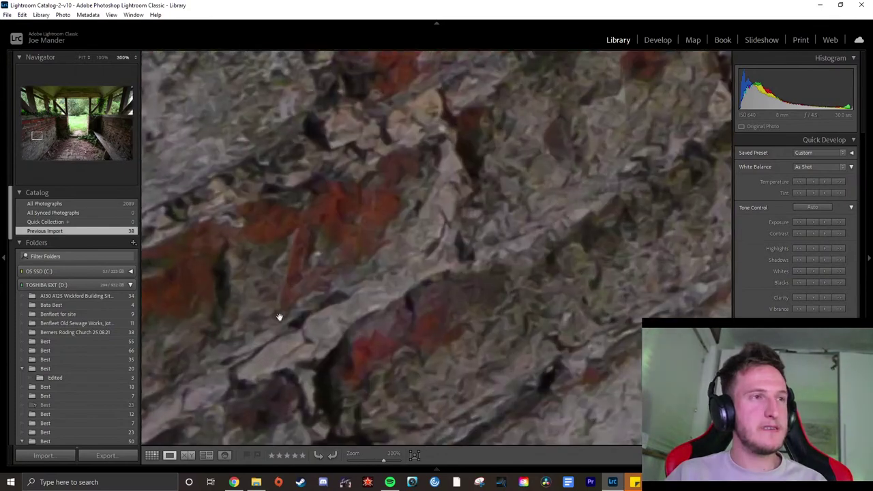
key(ctrl+equal)
click(346, 292)
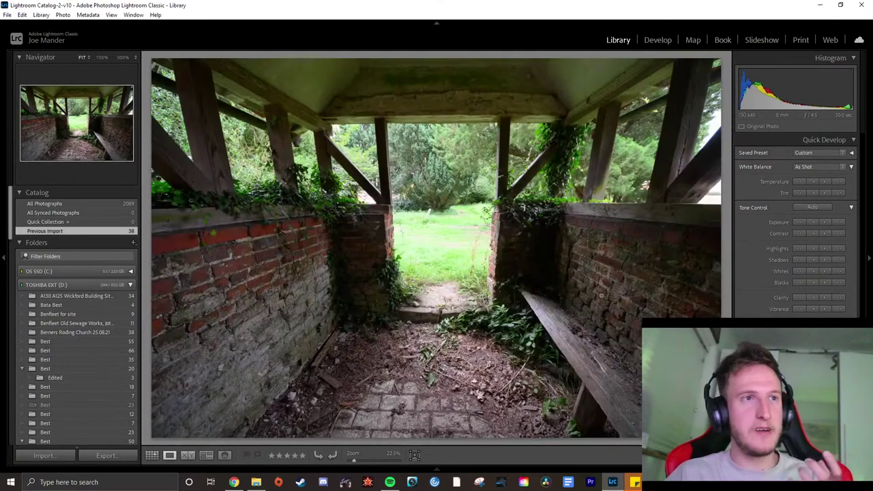
Examine the dark stones and bricks of the wall behind the bench again at 300% zoom
click(616, 304)
click(616, 304)
click(581, 243)
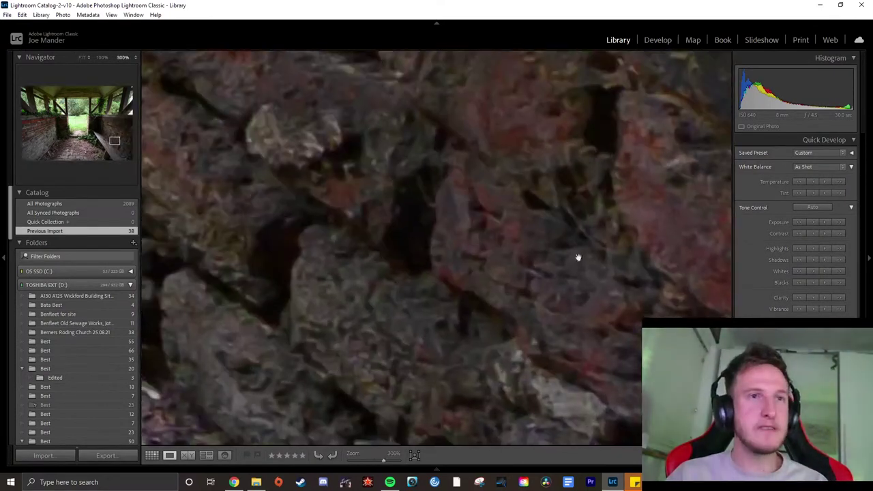
drag(591, 182, 524, 156)
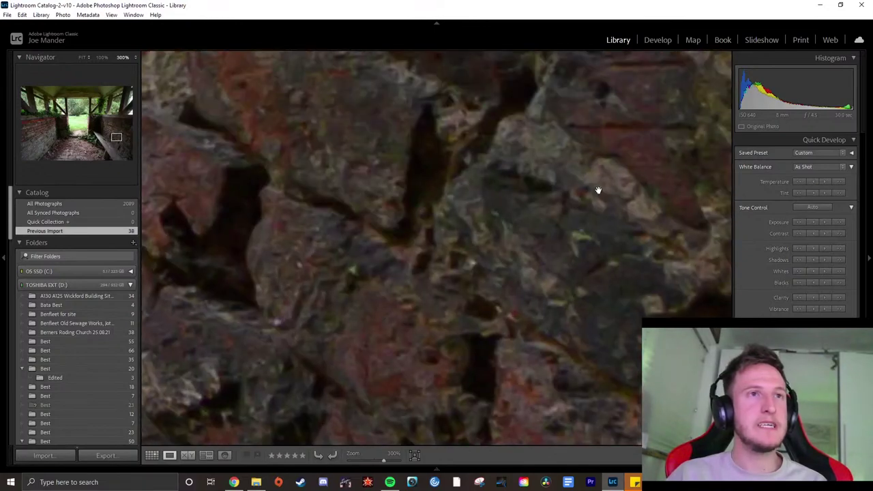
Check the debris on the porch floor in the bright exposure at 300% zoom, and return to the grid
click(474, 264)
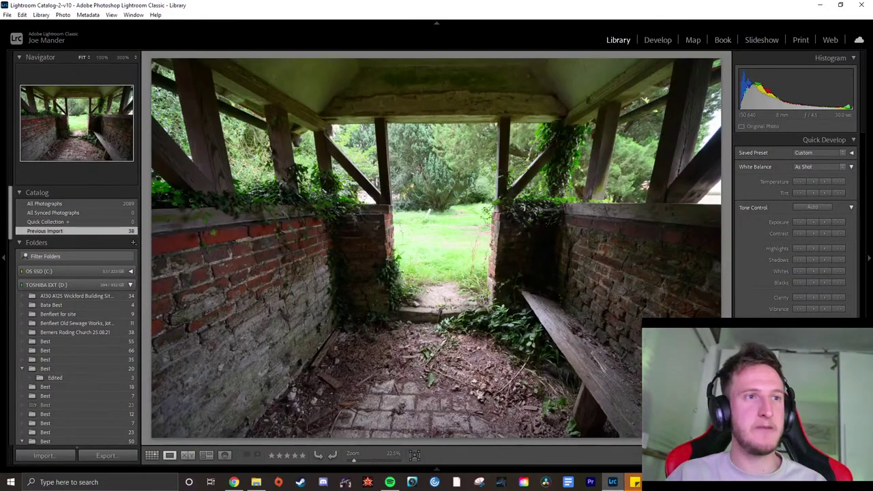
click(325, 396)
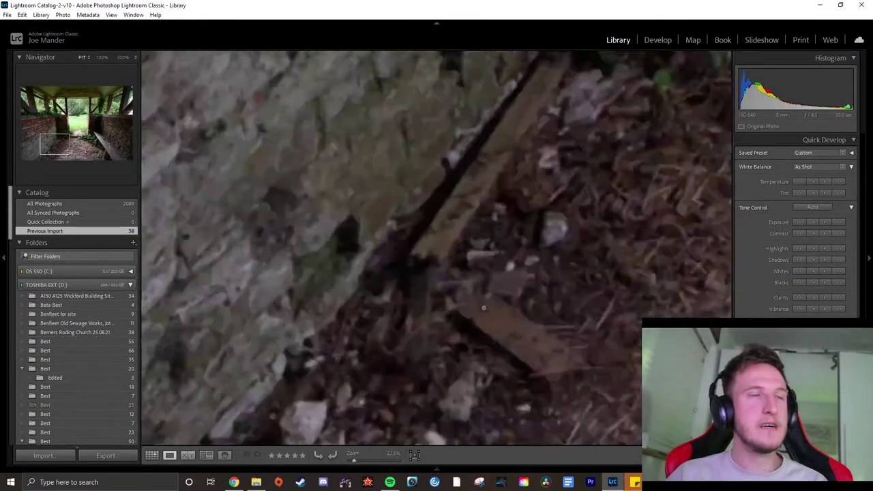
click(483, 308)
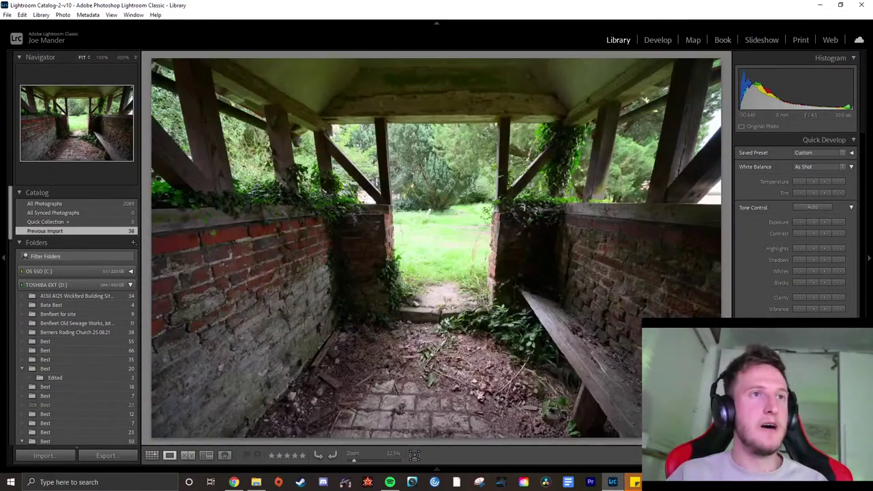
click(151, 455)
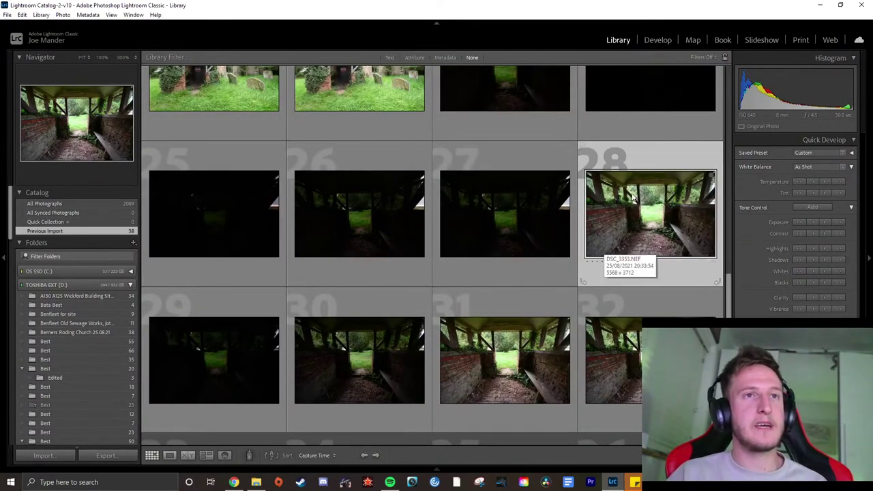
Look over the porch bracket, photos 28 to 32, view a bright exposure enlarged, and return to the grid
scroll(621, 286, down, 2)
scroll(621, 287, up, 2)
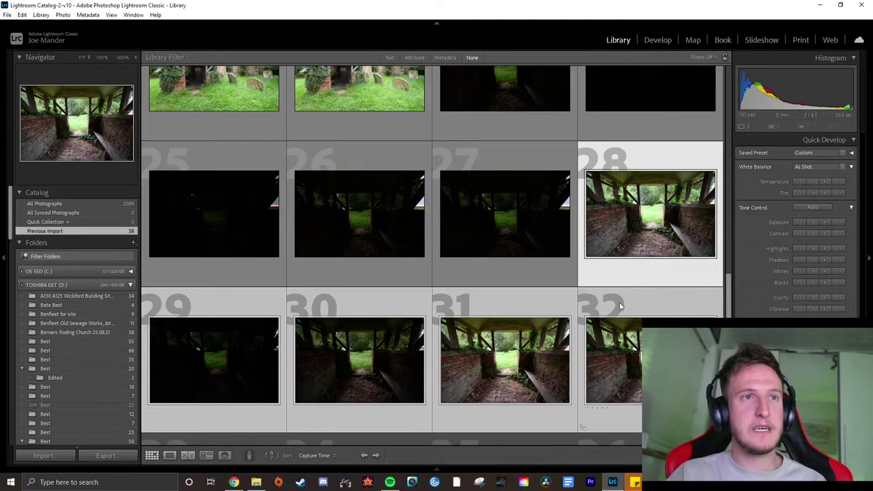
key(Left)
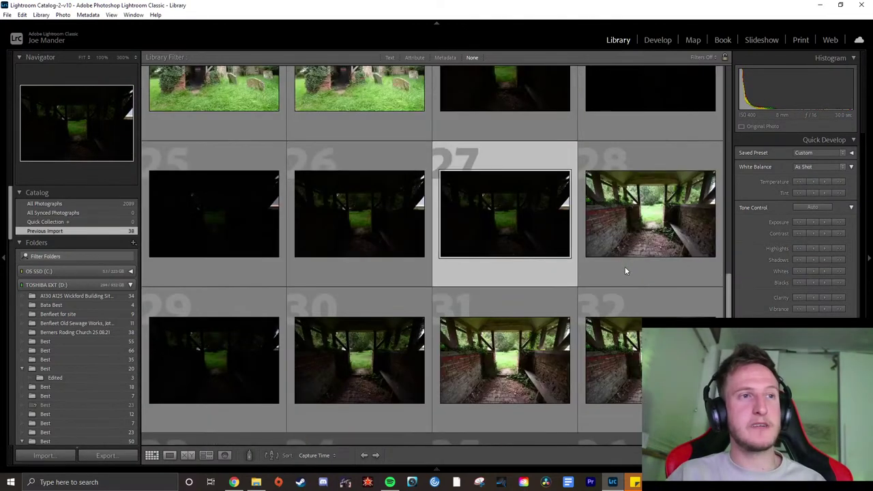
click(654, 234)
double_click(539, 348)
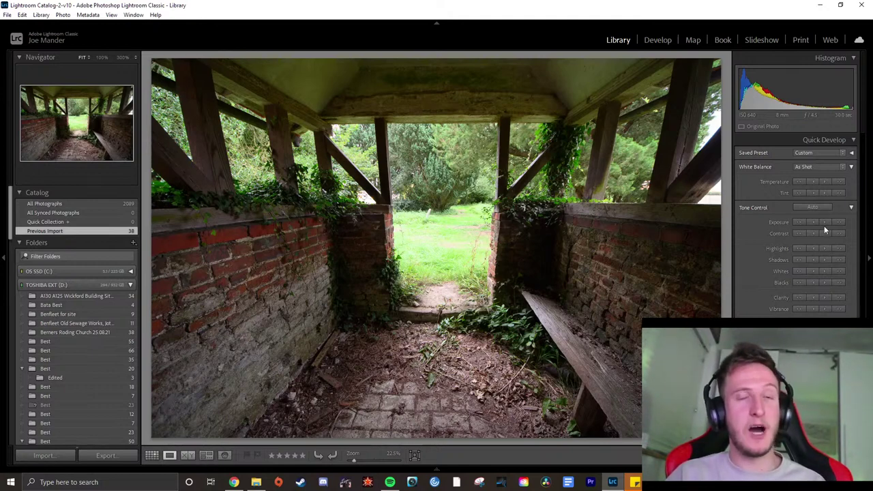
click(150, 455)
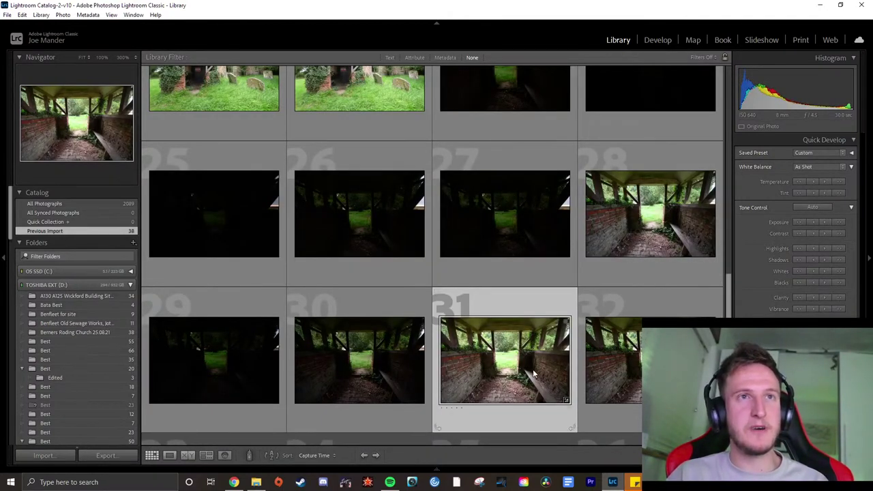
Select porch exposure 32 and raise its exposure in large increments with Quick Develop
click(609, 370)
click(840, 224)
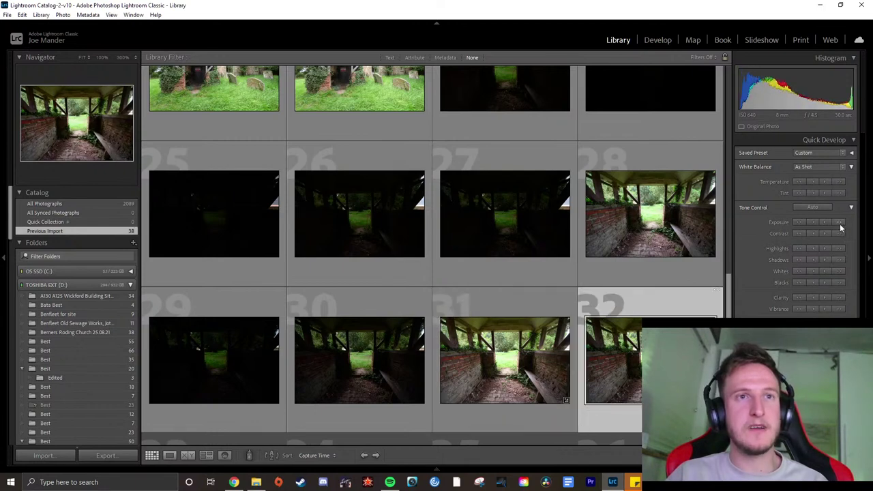
click(840, 224)
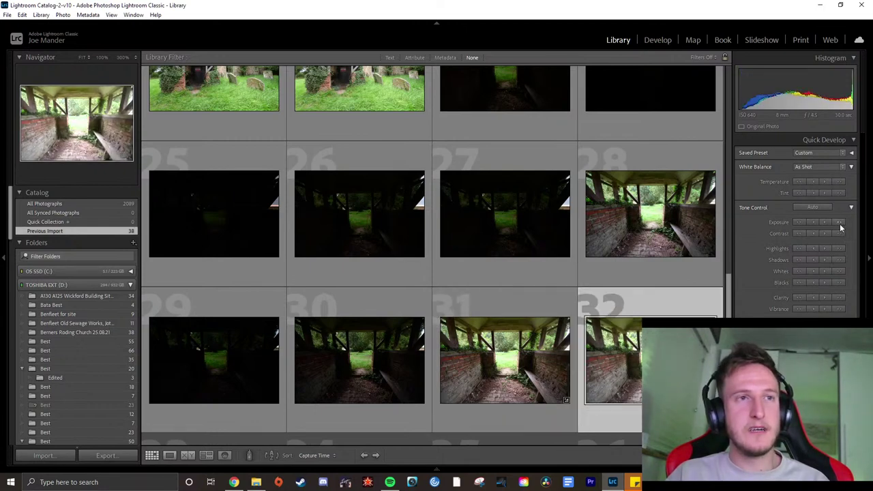
Select porch exposures 28 to 32 and start an HDR photo merge from them
click(637, 218)
click(523, 218)
click(632, 218)
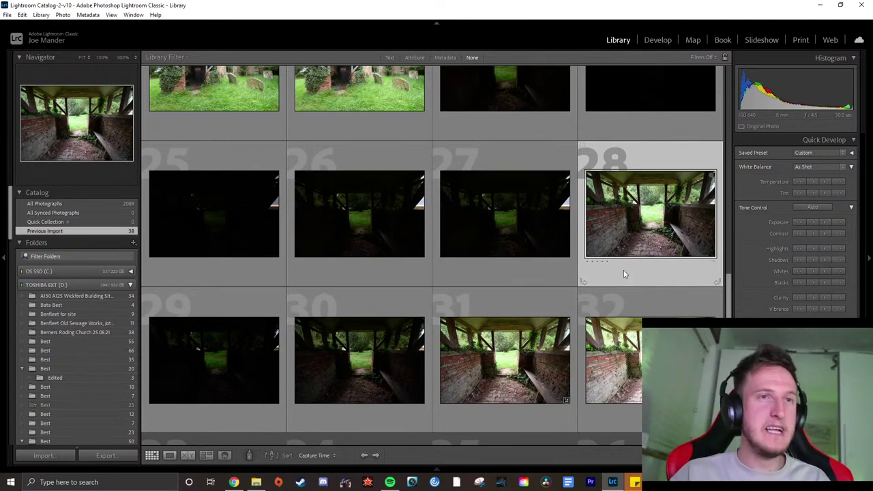
key(shift+End)
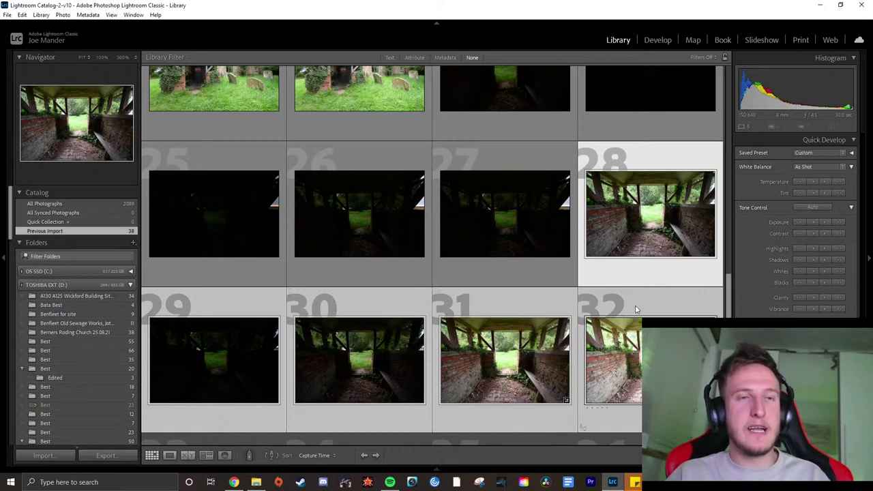
right_click(632, 238)
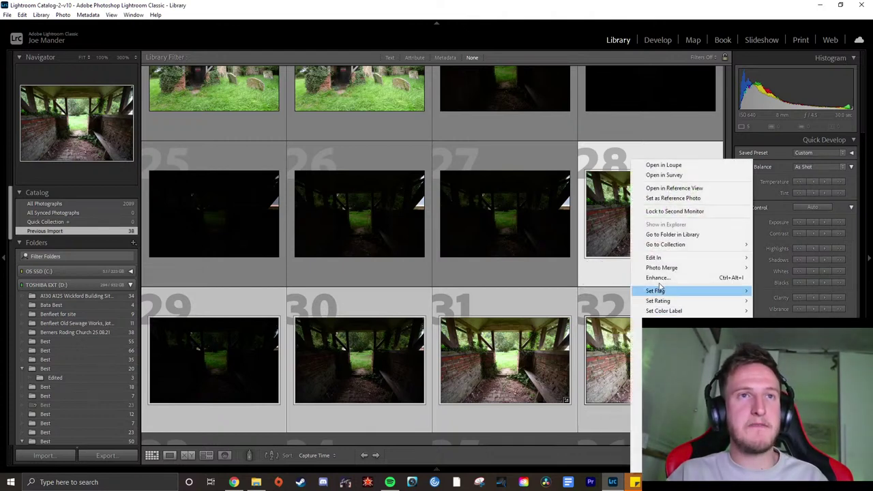
mouse_move(660, 270)
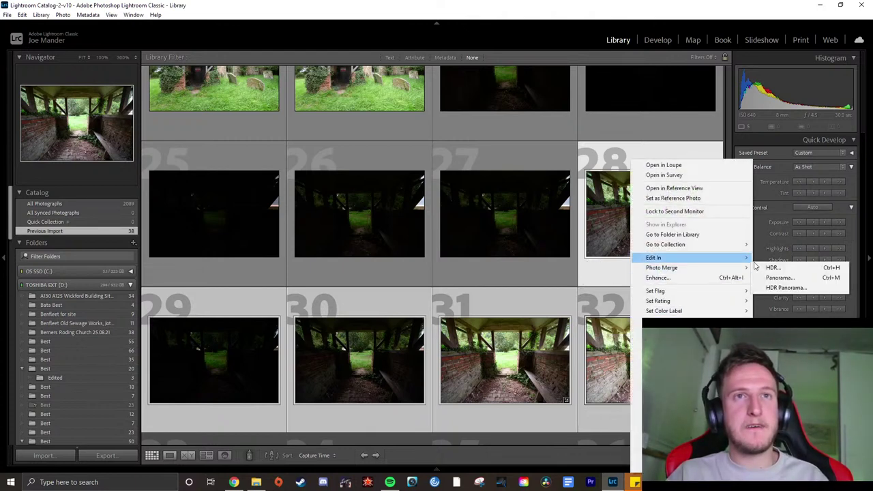
click(770, 268)
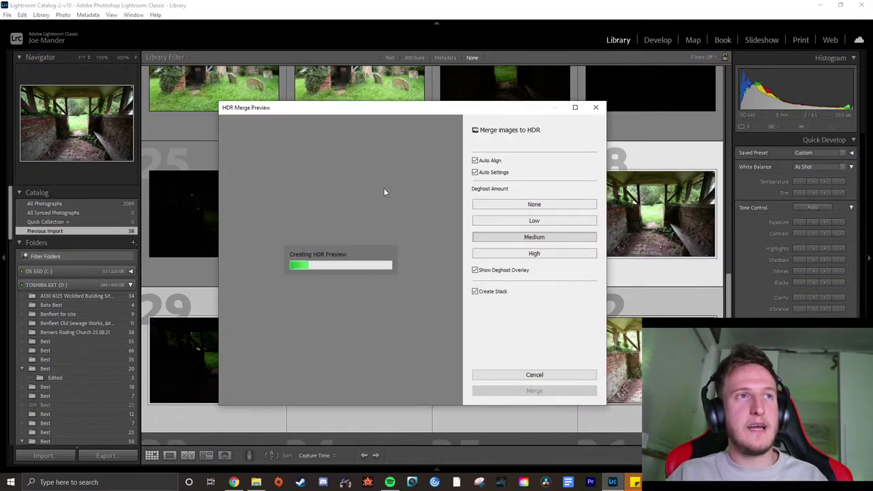
Set the deghost amount to Low and inspect the posts and foliage above the brick wall in the enlarged merge preview
click(517, 221)
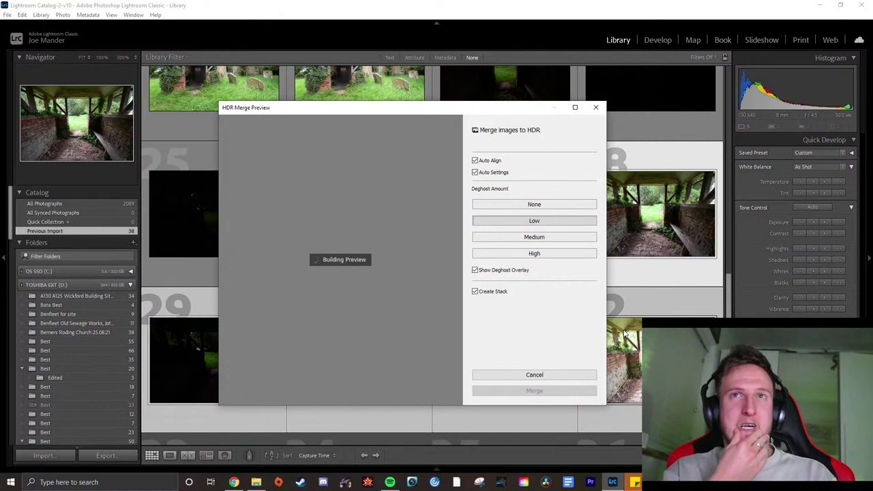
click(234, 482)
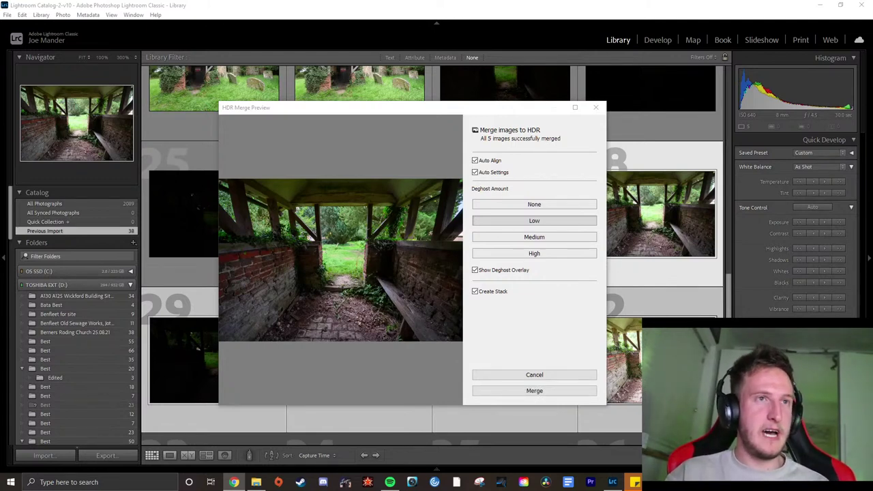
drag(323, 252, 280, 269)
drag(506, 229, 441, 244)
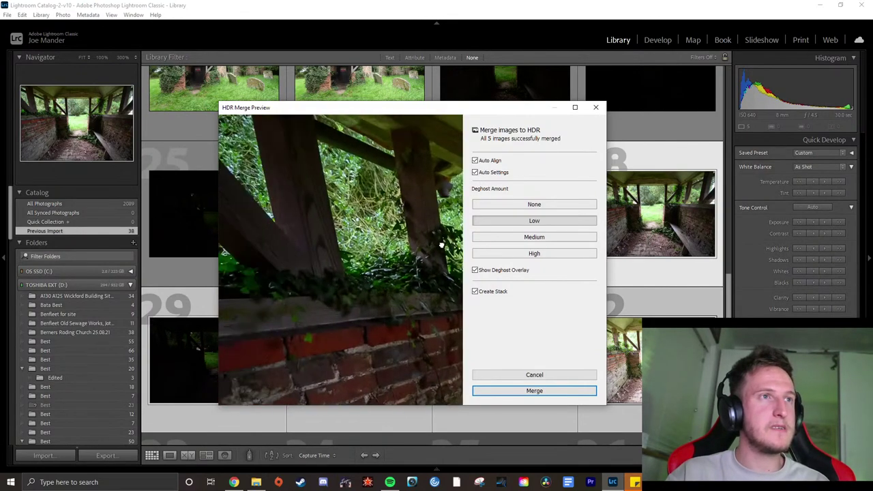
drag(337, 225, 356, 168)
click(362, 172)
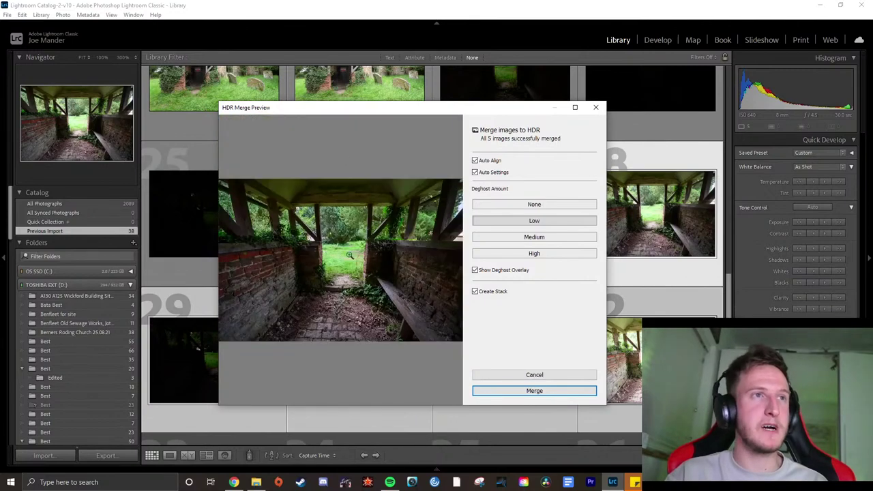
Set the deghost amount to None, check the doorway in the enlarged preview, and merge the five exposures to HDR
click(508, 205)
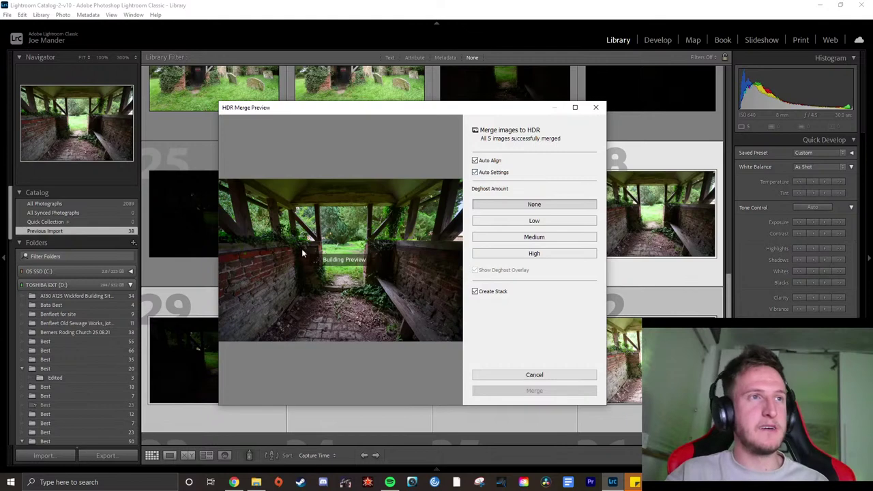
click(348, 225)
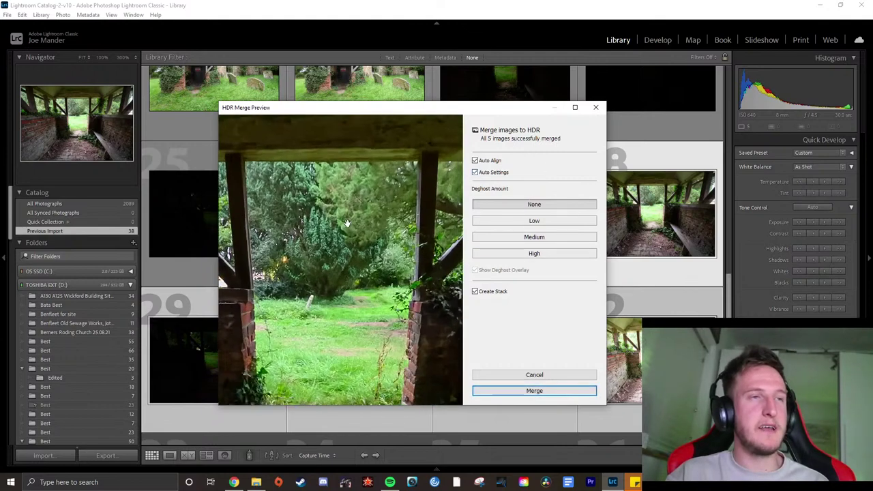
click(342, 278)
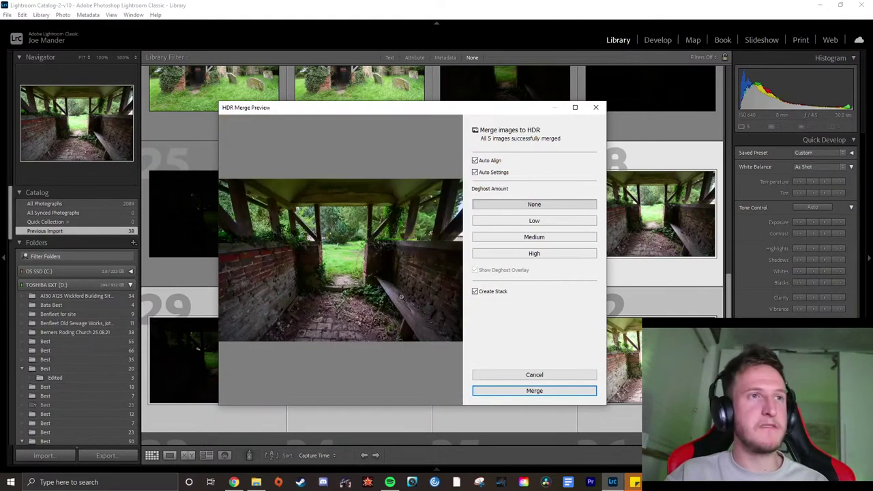
click(513, 392)
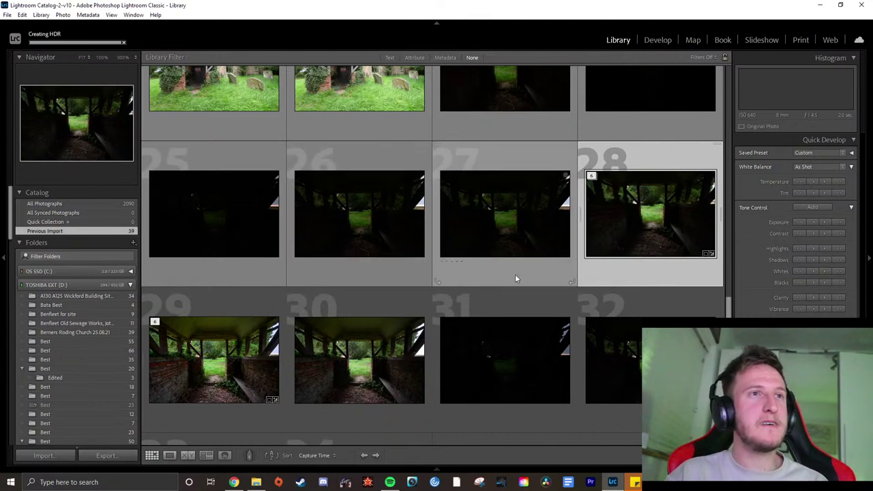
Locate the newly merged porch HDR, photo 28, and select its source exposures, photos 29 to 33
scroll(515, 279, up, 2)
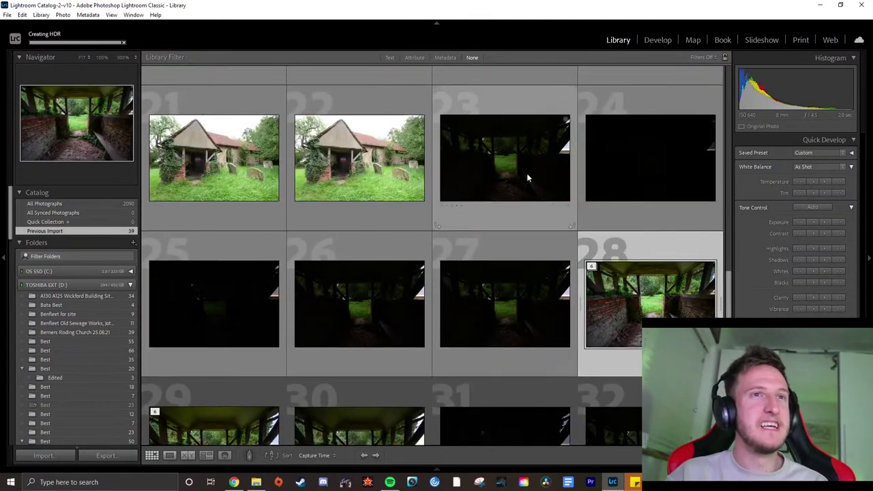
click(513, 293)
scroll(574, 233, down, 1)
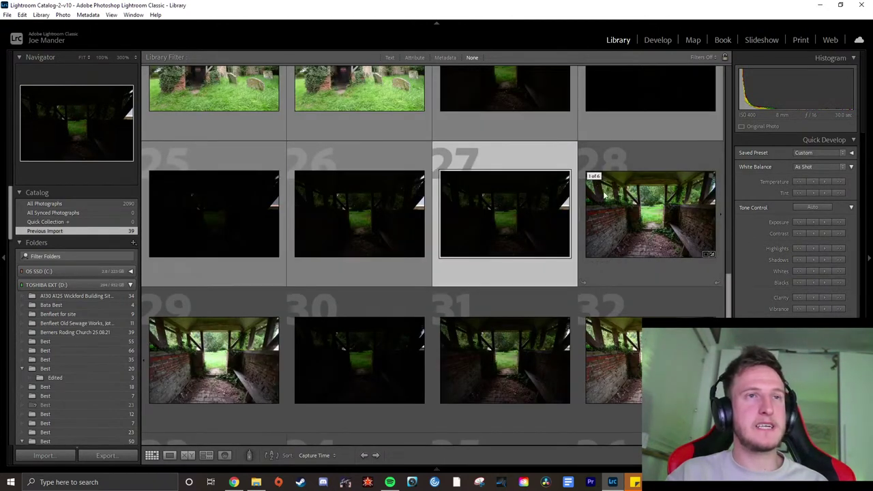
click(604, 195)
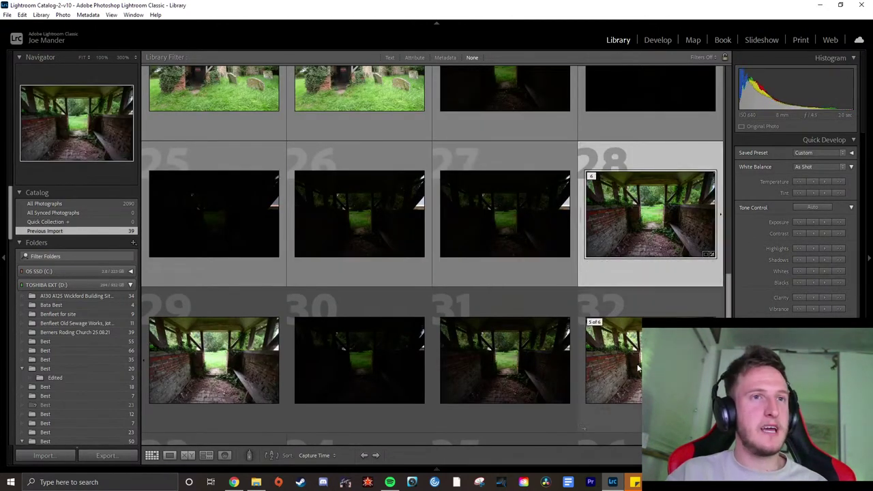
scroll(625, 368, down, 1)
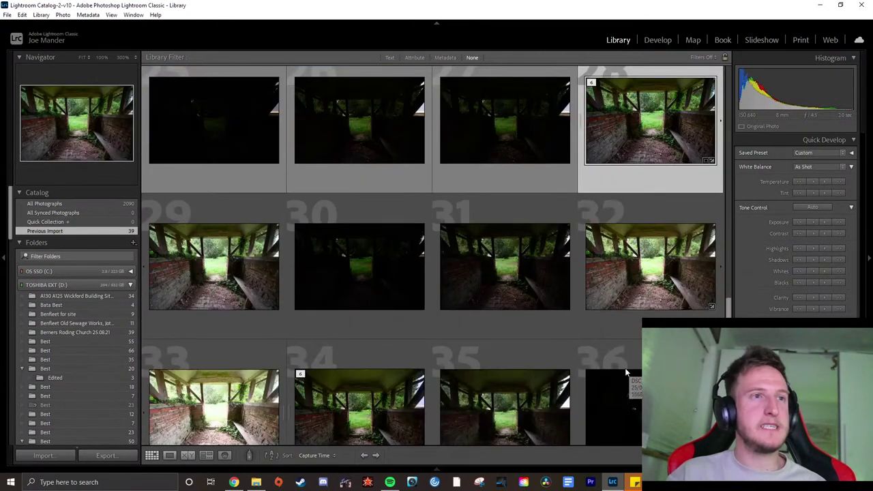
click(249, 276)
shift+click(179, 408)
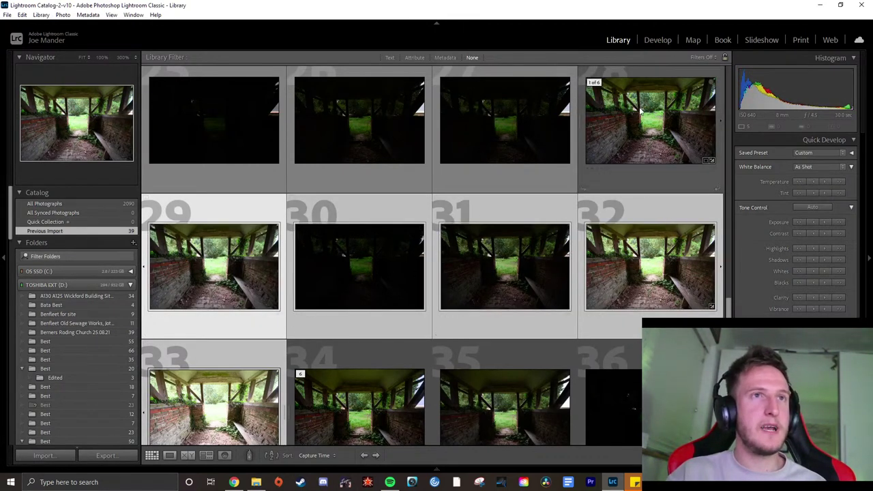
Open the new porch HDR enlarged and check the grass through the doorway at 300% zoom
click(625, 127)
double_click(625, 144)
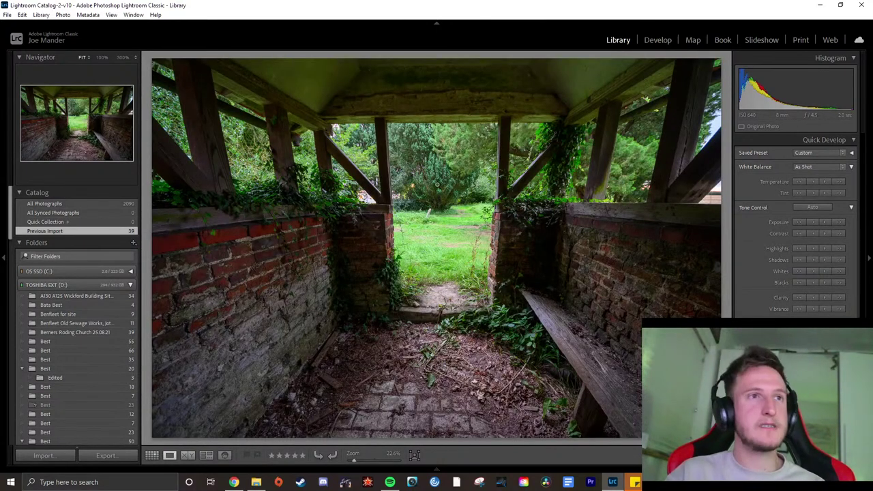
click(439, 221)
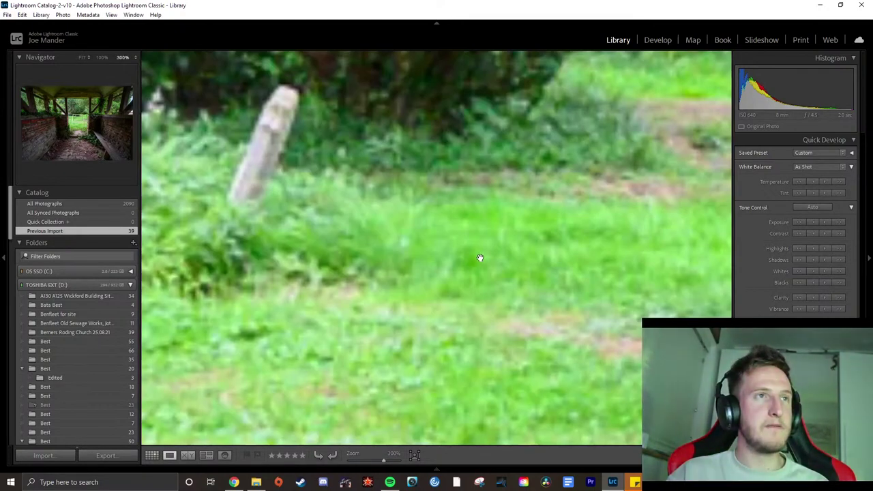
click(474, 245)
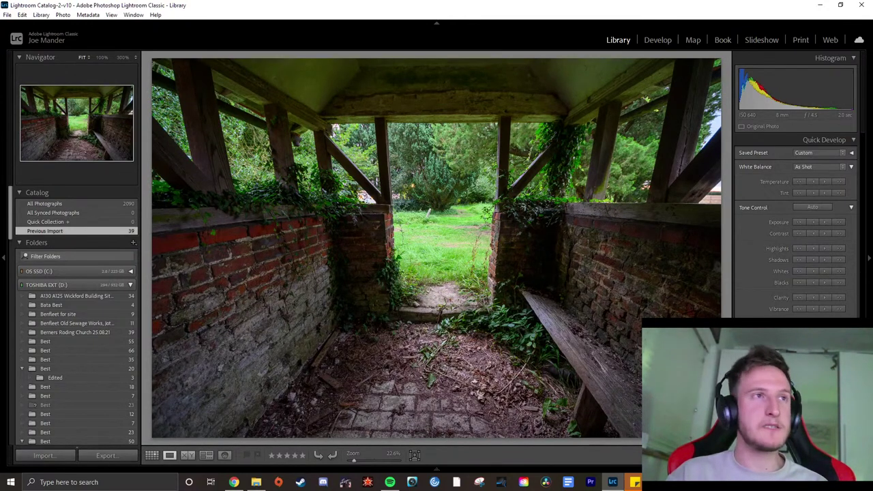
click(438, 241)
drag(543, 286, 403, 236)
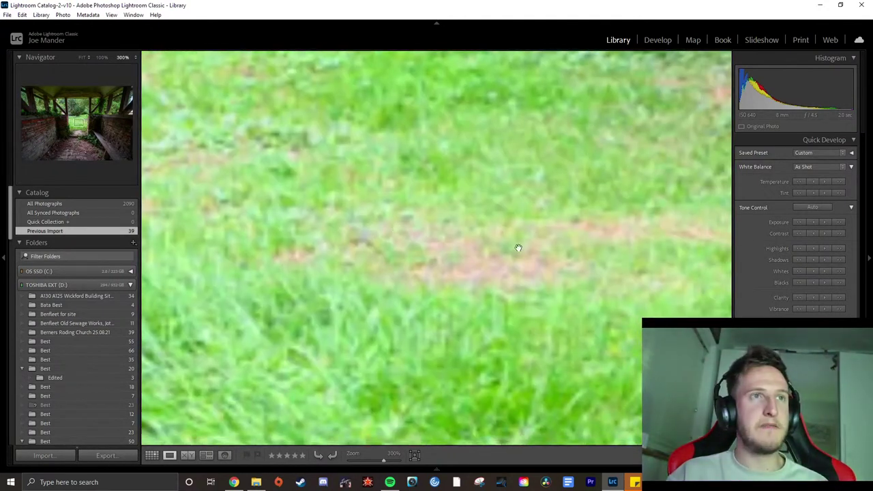
click(455, 246)
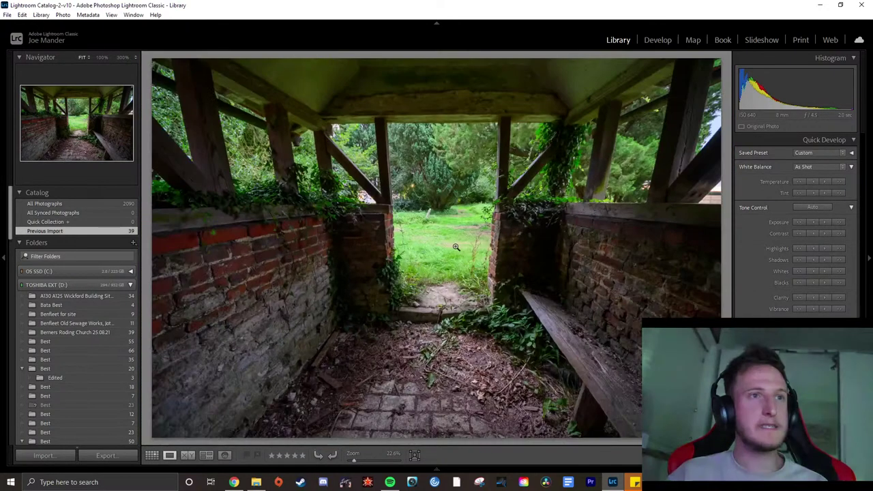
Inspect the foliage and bright sky between the wooden posts of the new porch HDR at 300% zoom
click(717, 120)
drag(614, 133, 598, 129)
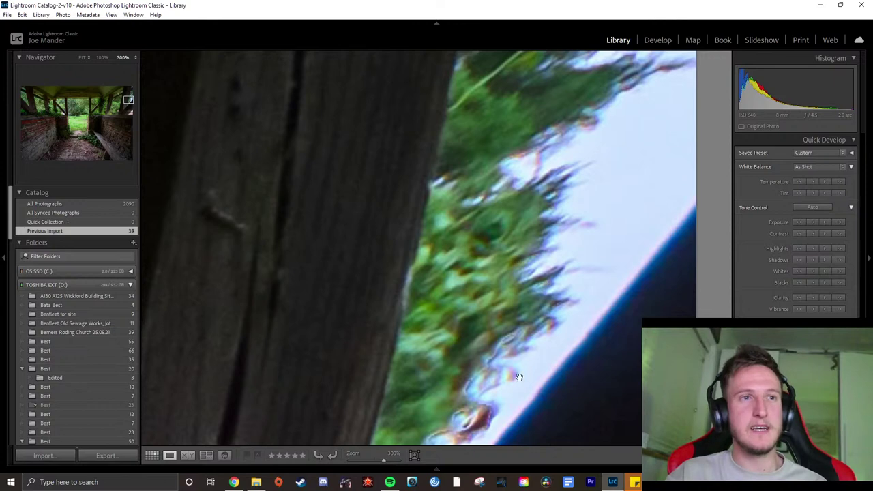
drag(619, 137, 526, 307)
drag(464, 362, 536, 171)
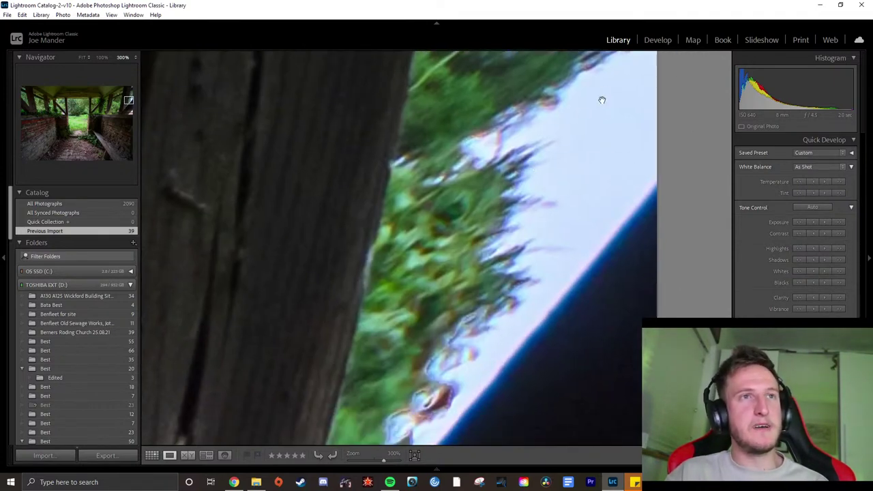
Inspect the wooden bench and the leaf-strewn floor of the porch HDR up close
click(544, 188)
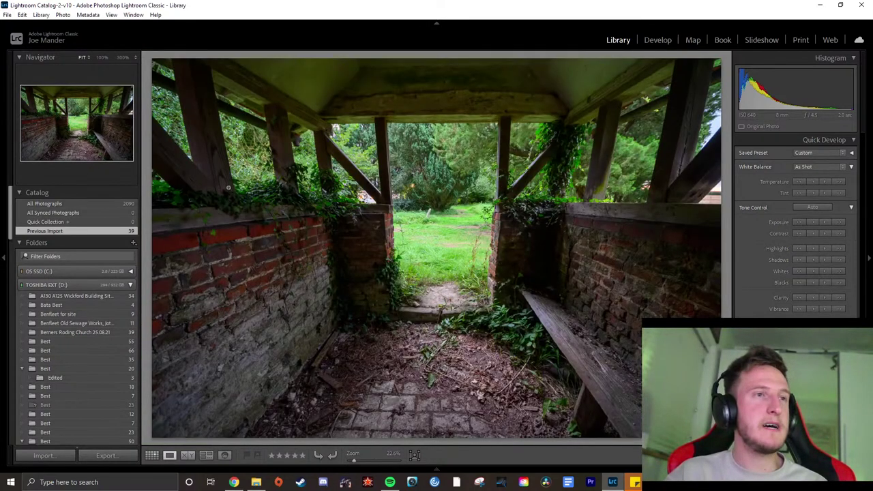
click(575, 343)
drag(497, 293, 426, 317)
click(427, 318)
drag(308, 392, 437, 243)
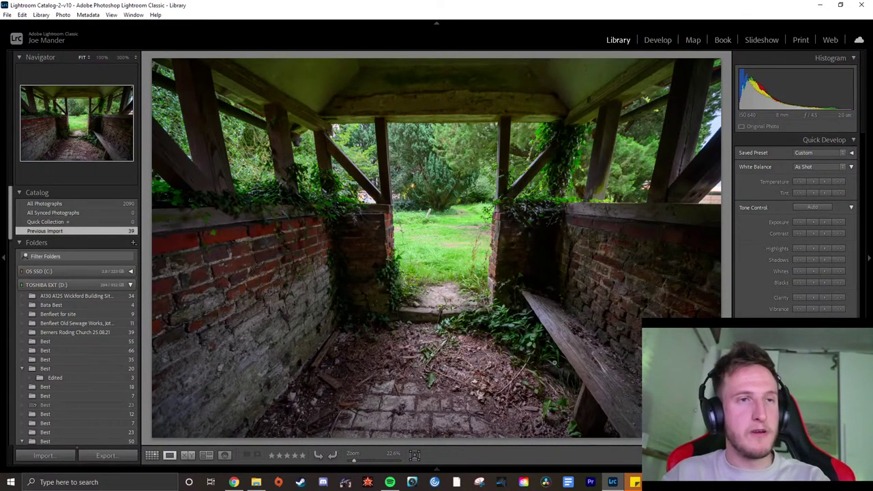
Examine the brick wall above the bench at 300% zoom in the porch HDR and compare it with a single exposure
click(625, 299)
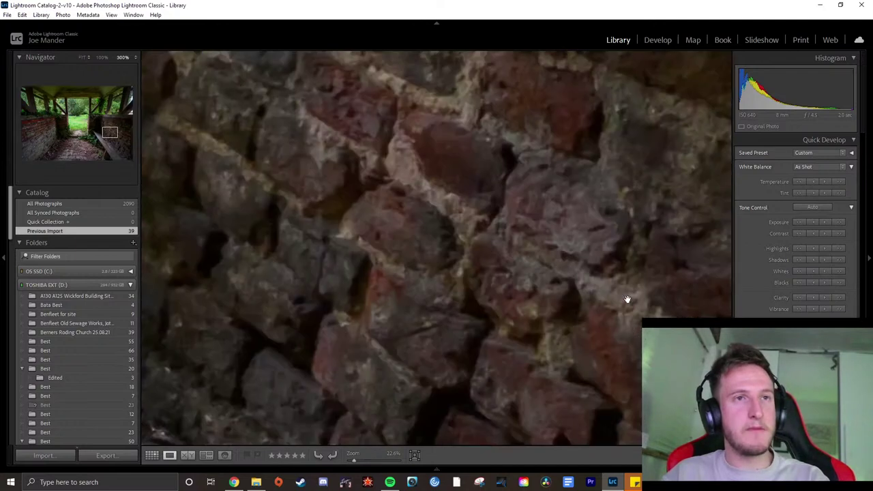
click(456, 273)
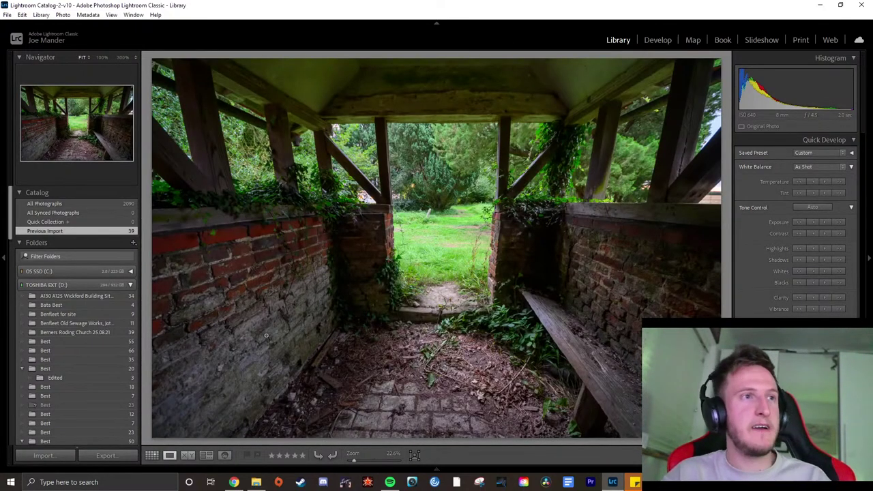
click(612, 333)
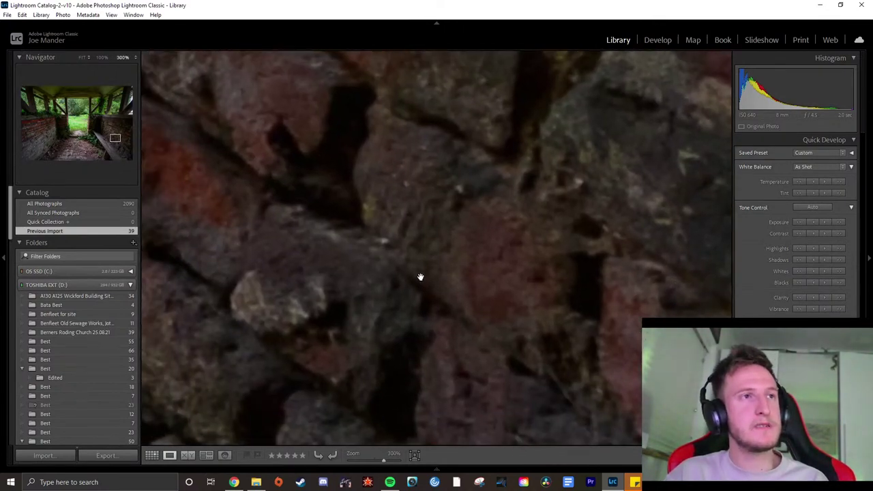
drag(332, 118, 442, 111)
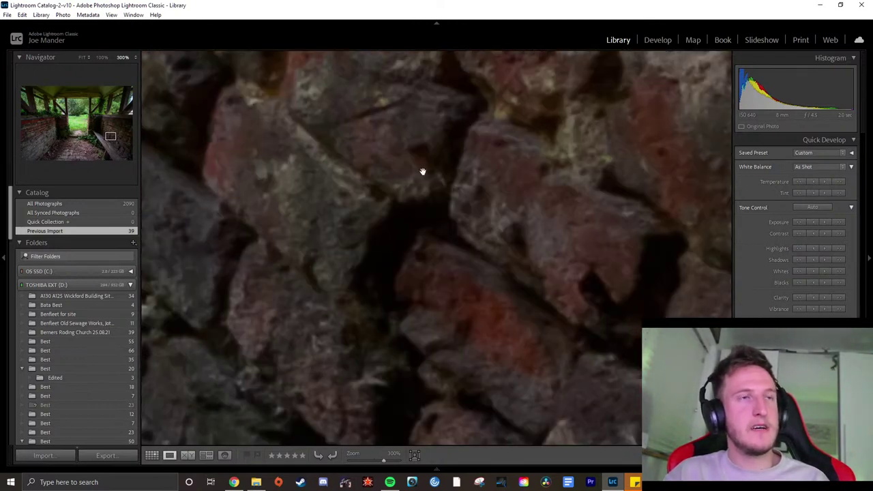
click(402, 250)
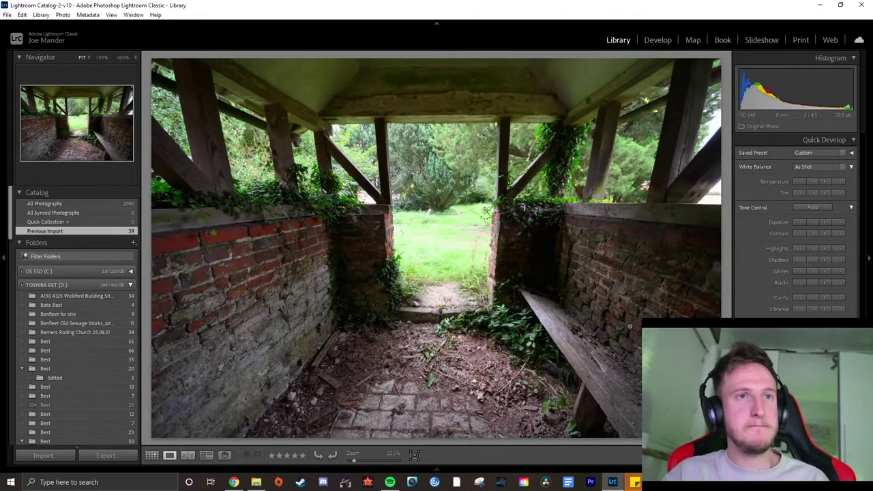
drag(621, 309, 525, 348)
key(Right)
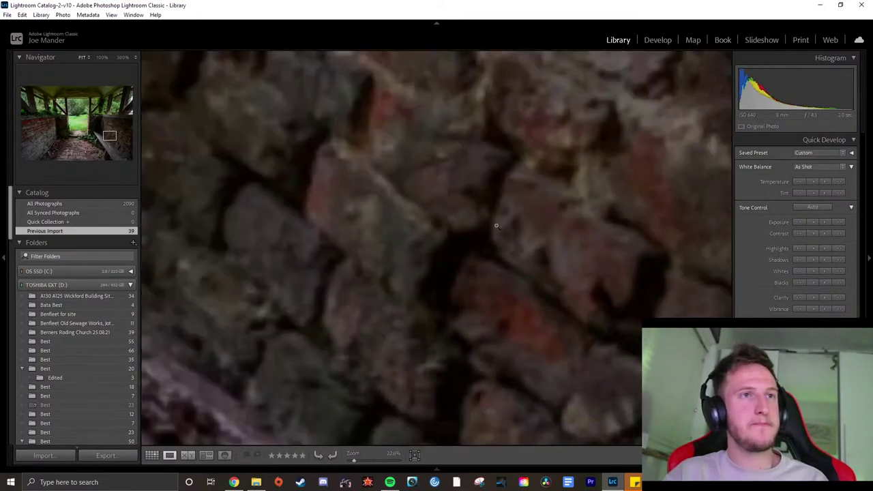
click(497, 226)
Flip repeatedly between the full-view porch HDR and its single exposure to compare the walls, foliage and doorway grass
key(Right)
key(Right)
key(Right)
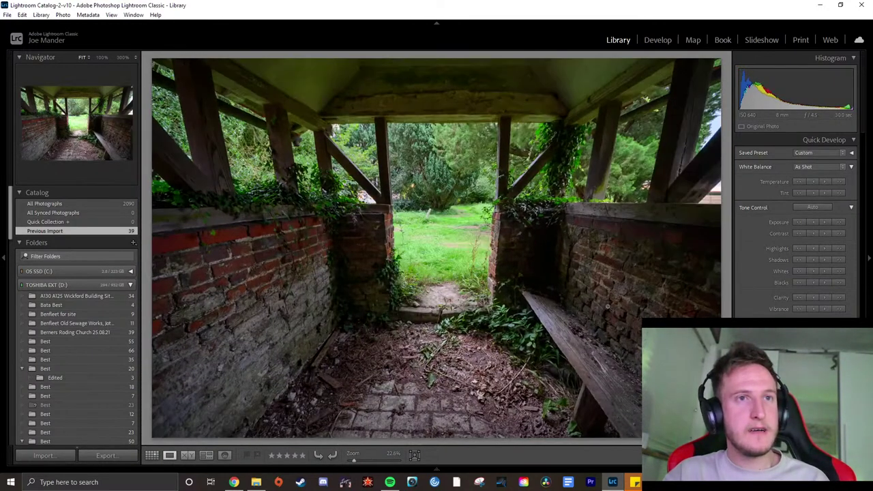
key(Right)
key(Right)
key(Right)
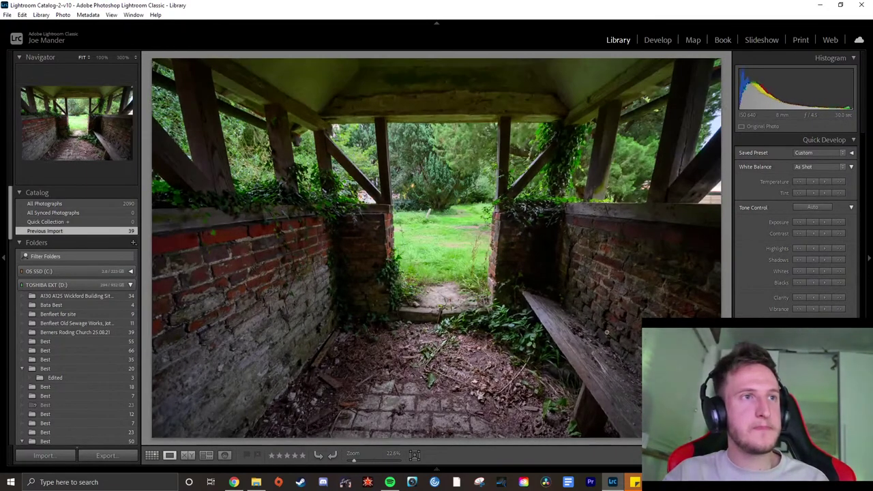
key(Right)
key(Right)
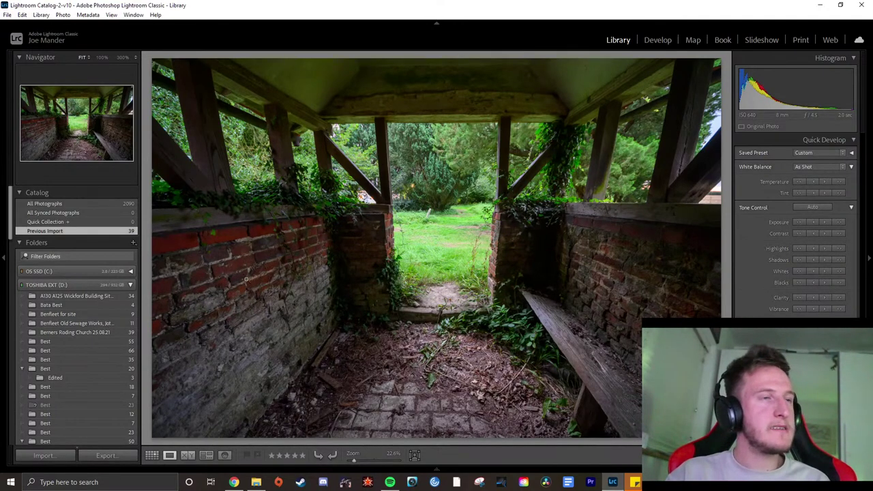
key(Right)
key(Right)
key(Right)
key(Right)
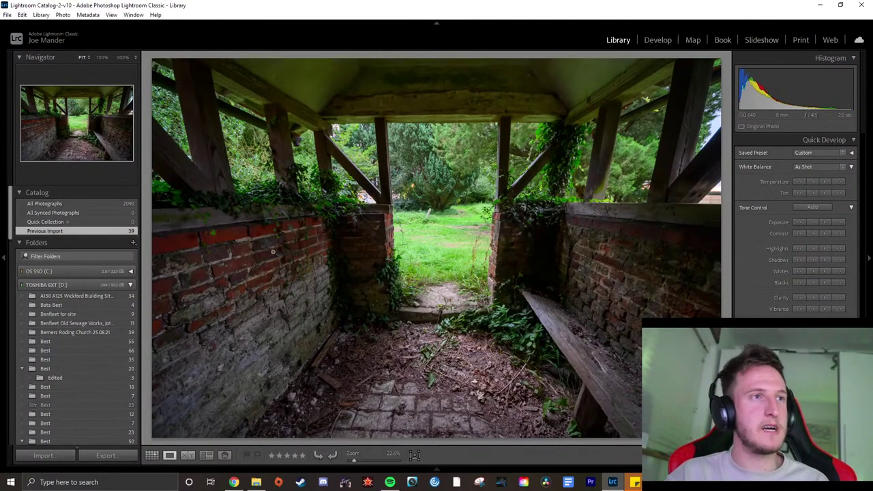
key(Right)
key(Right)
key(Right)
key(Right)
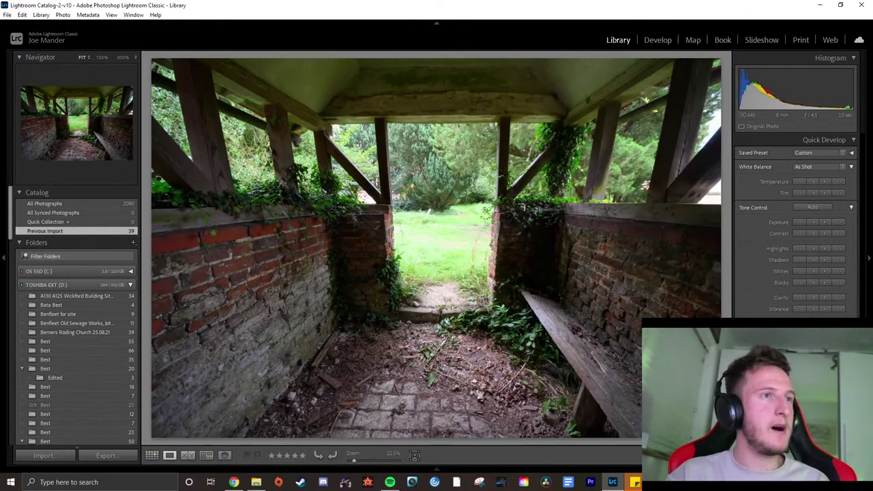
key(Right)
key(Right)
key(Right)
key(Right)
key(Right)
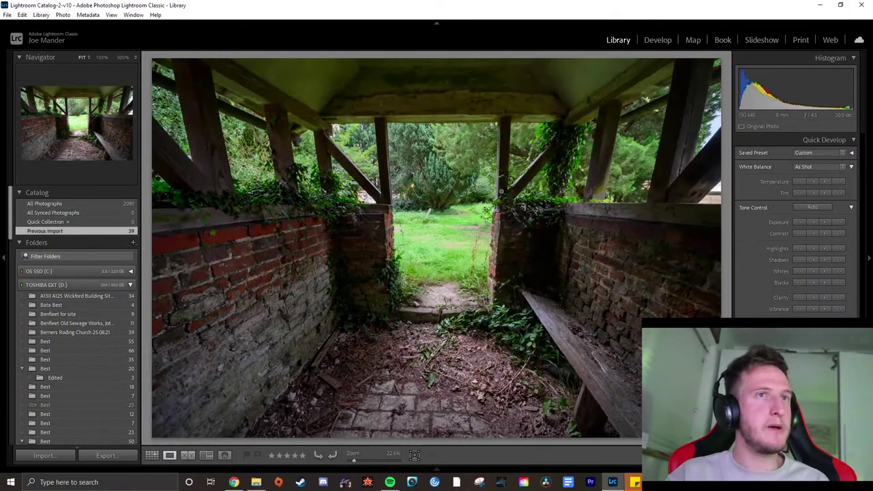
key(Right)
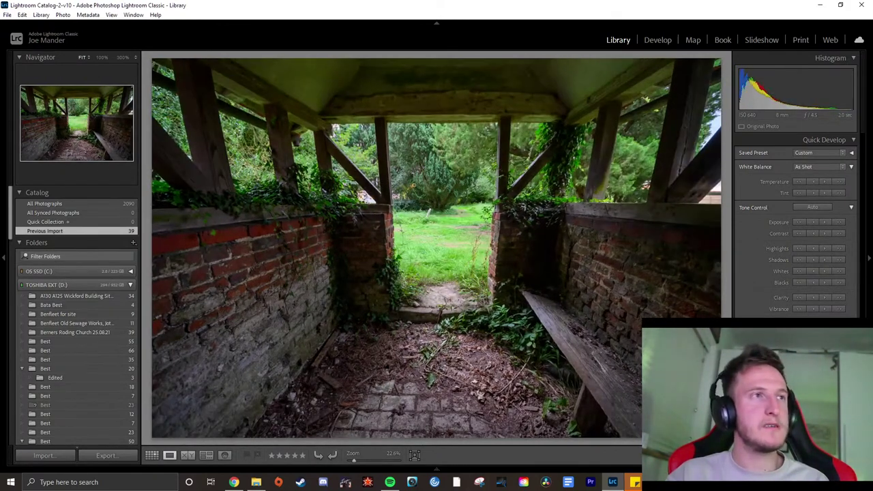
key(Right)
key(Right)
key(Right)
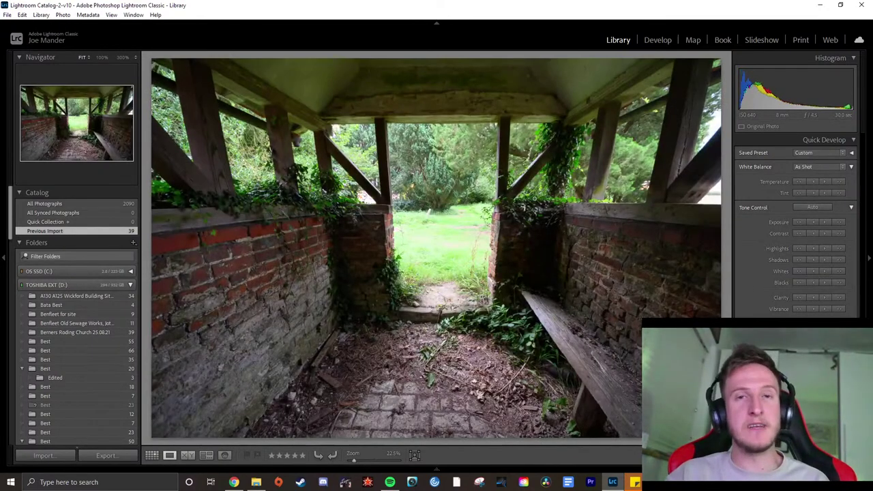
key(Right)
key(Right)
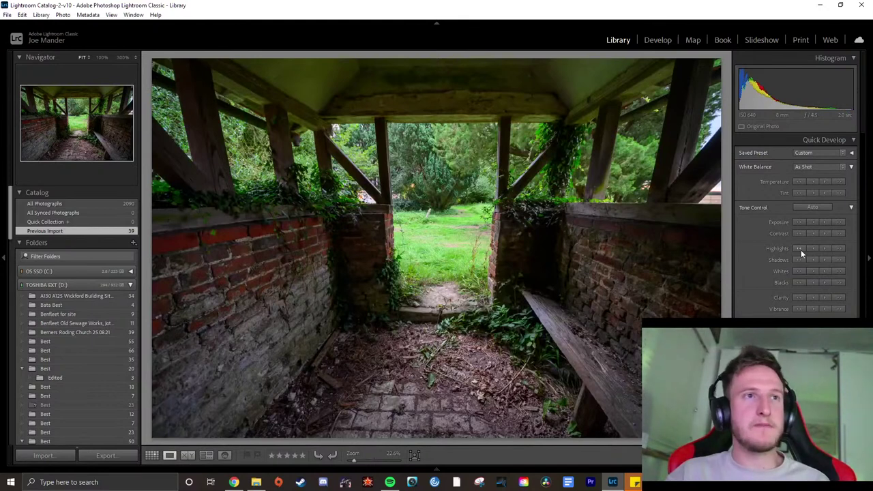
Lower the porch HDR's highlights and check the trees through the doorway and the sky beside the right-hand post at 300% zoom
click(801, 254)
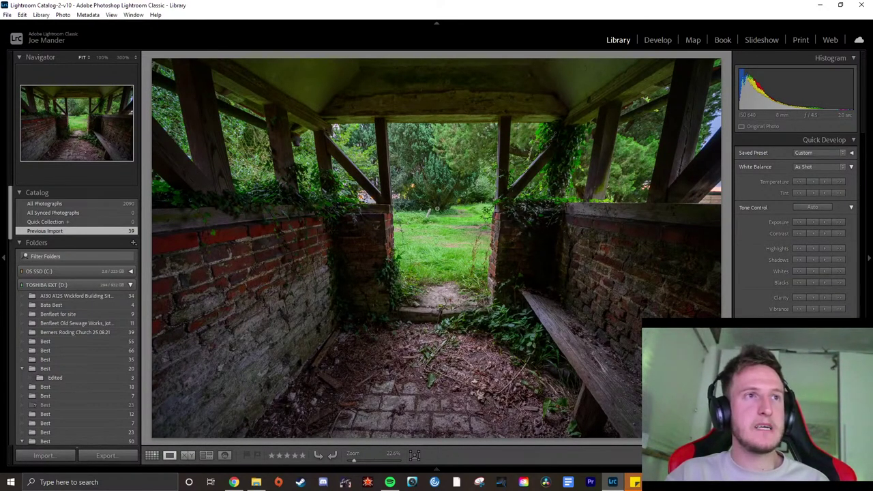
click(439, 180)
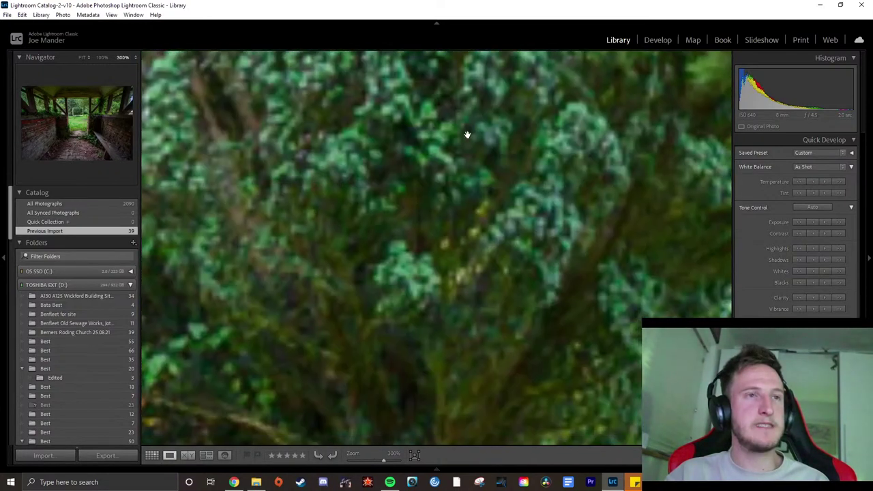
drag(536, 312, 343, 245)
drag(546, 223, 446, 381)
drag(570, 183, 650, 91)
click(423, 335)
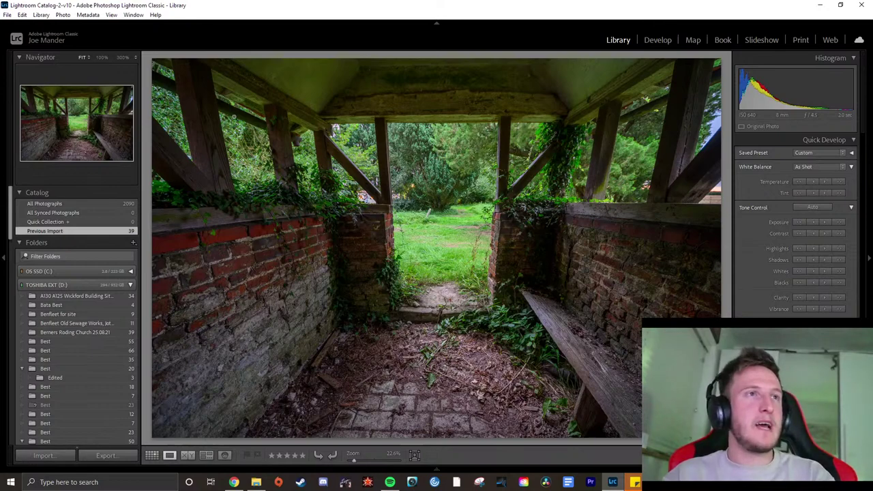
drag(356, 98, 454, 226)
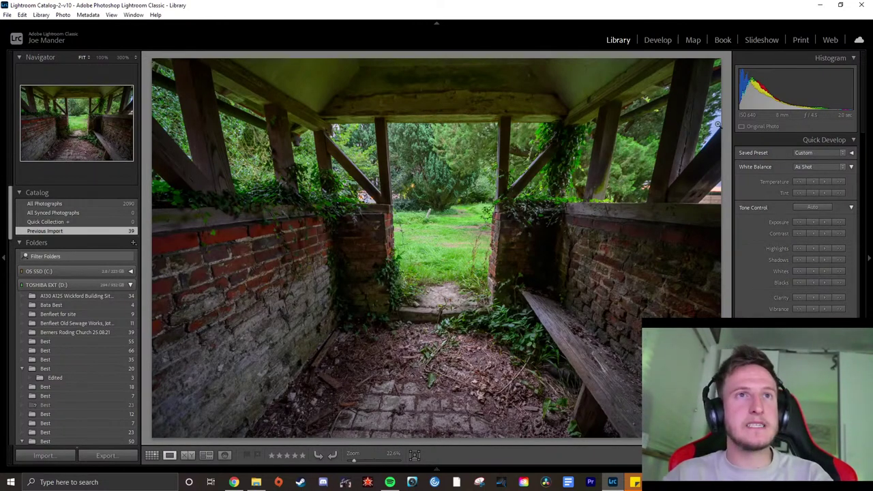
drag(713, 132, 601, 156)
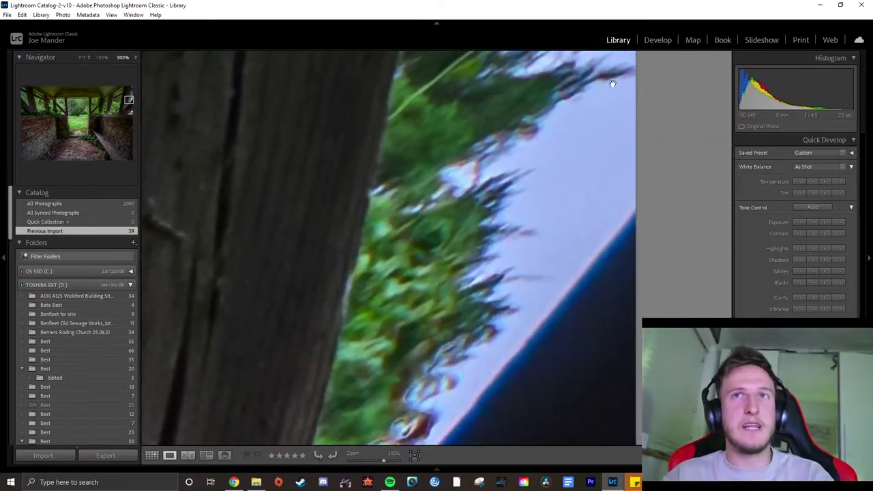
click(517, 303)
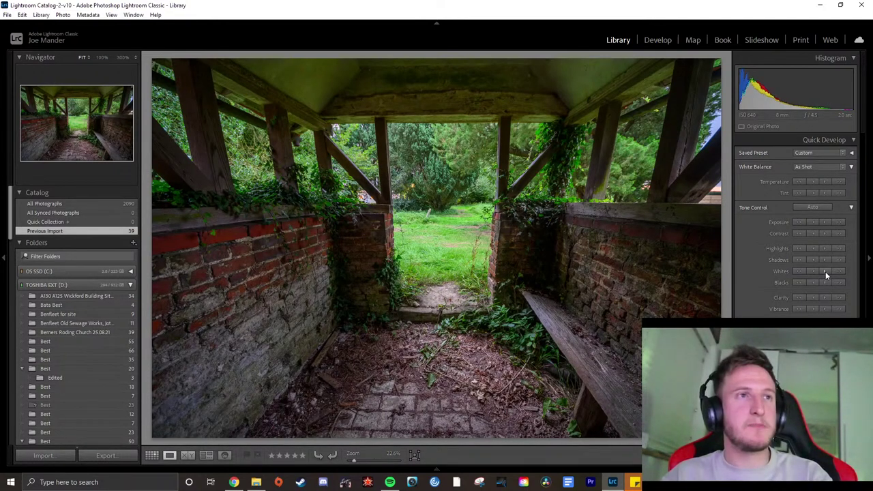
Fine-tune the porch HDR's whites and reshape its point curve with a highlight point at input 243, output 250 and a midtone point
click(813, 271)
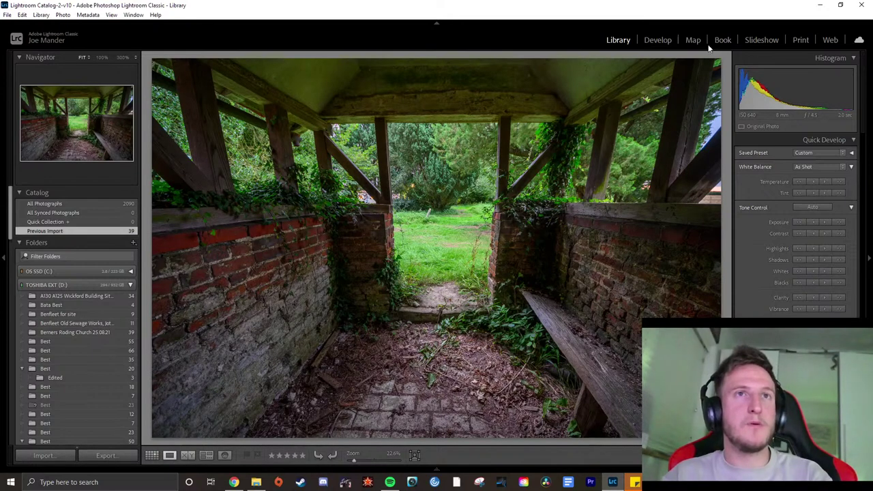
click(655, 39)
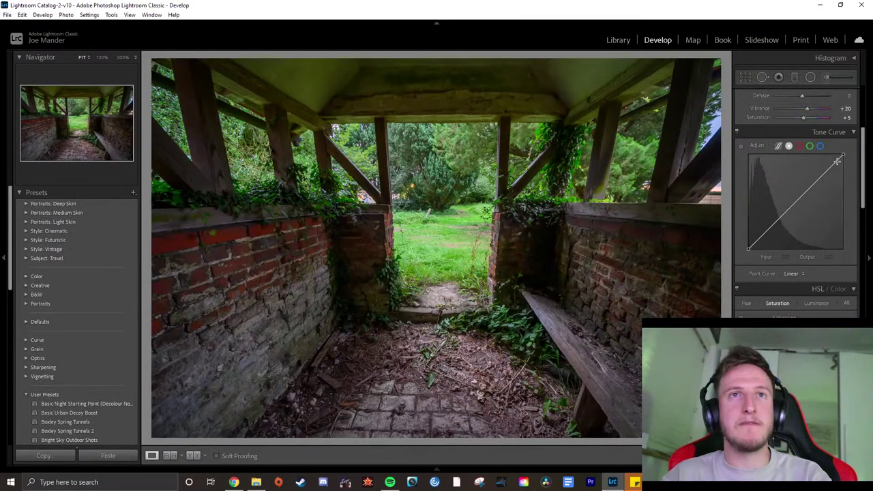
mouse_move(840, 162)
mouse_down()
mouse_move(834, 165)
mouse_move(842, 157)
mouse_up()
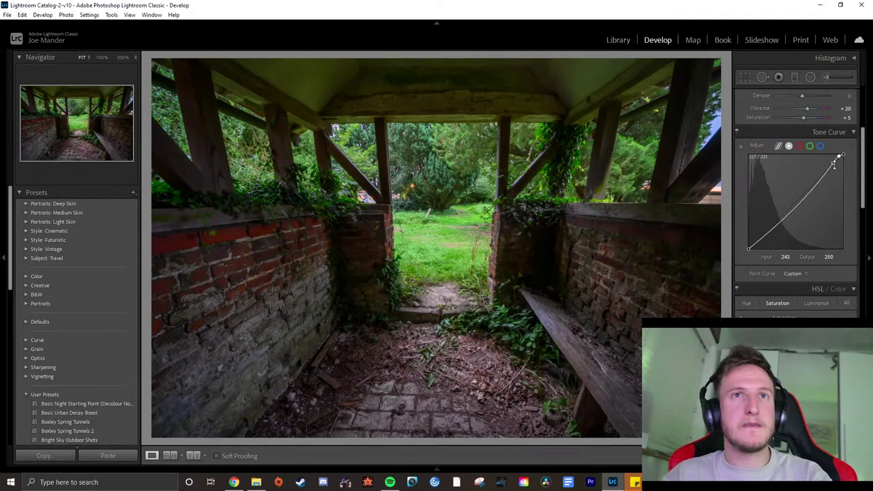
drag(798, 200, 796, 201)
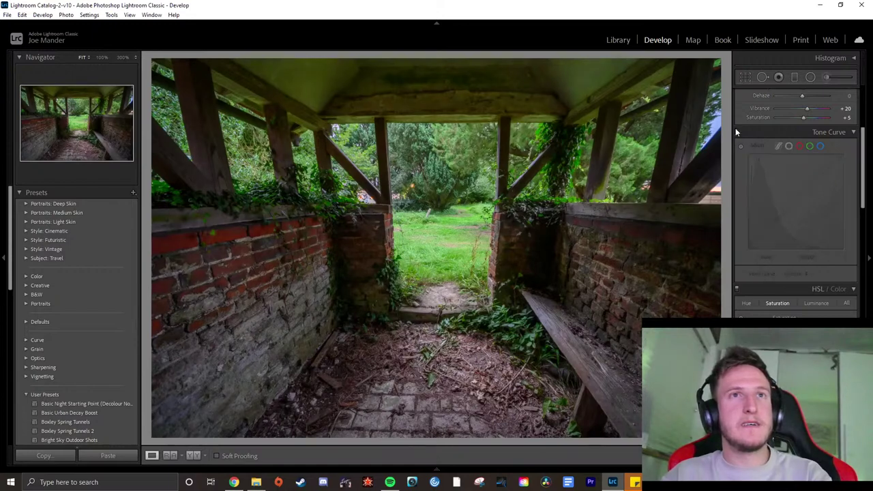
Raise the porch HDR's whites by a large increment in the Library module and compare the result with the single exposure
click(620, 40)
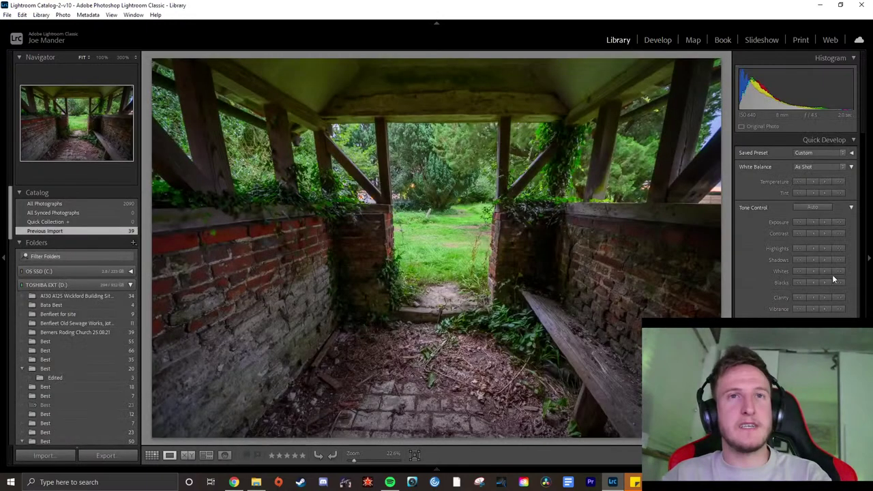
click(840, 271)
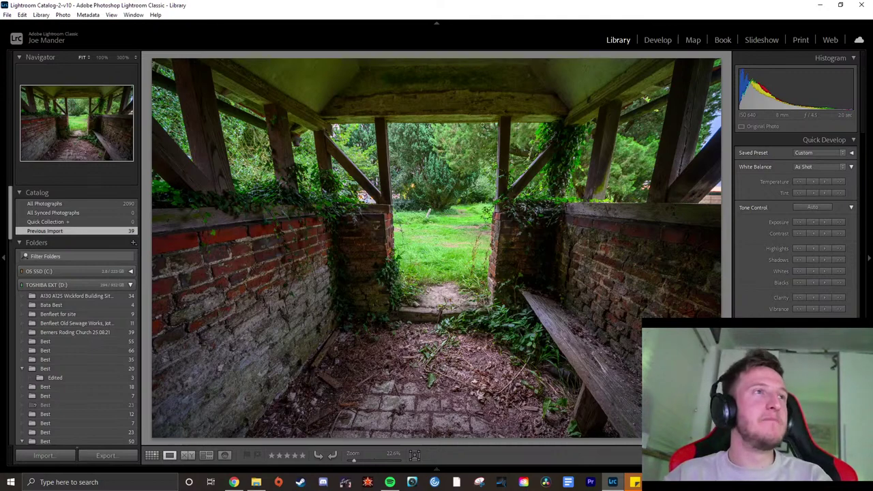
key(Right)
key(Right)
key(Right)
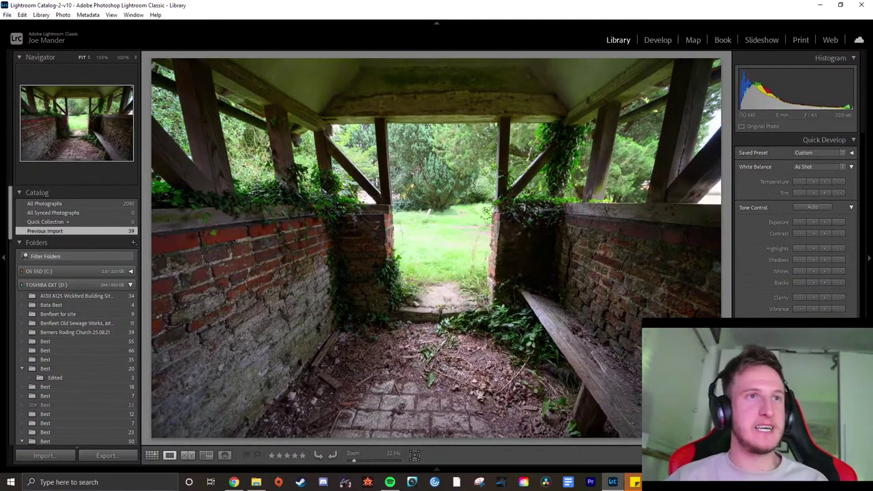
key(Right)
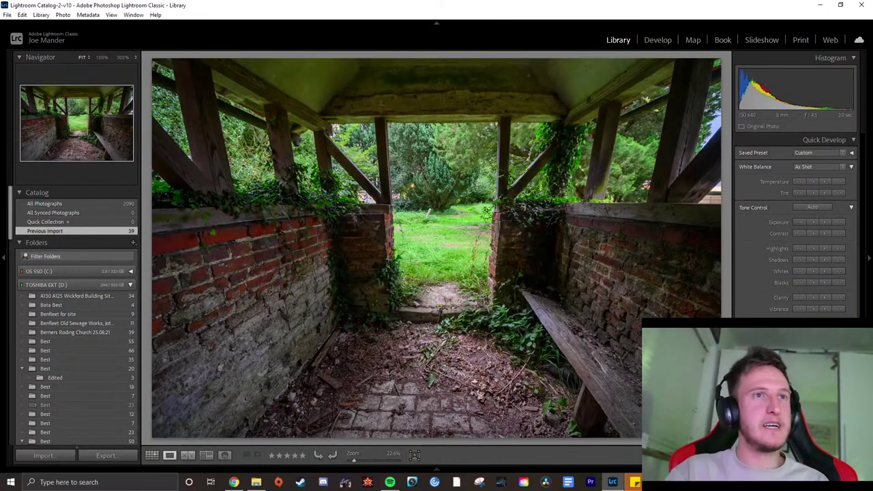
key(Left)
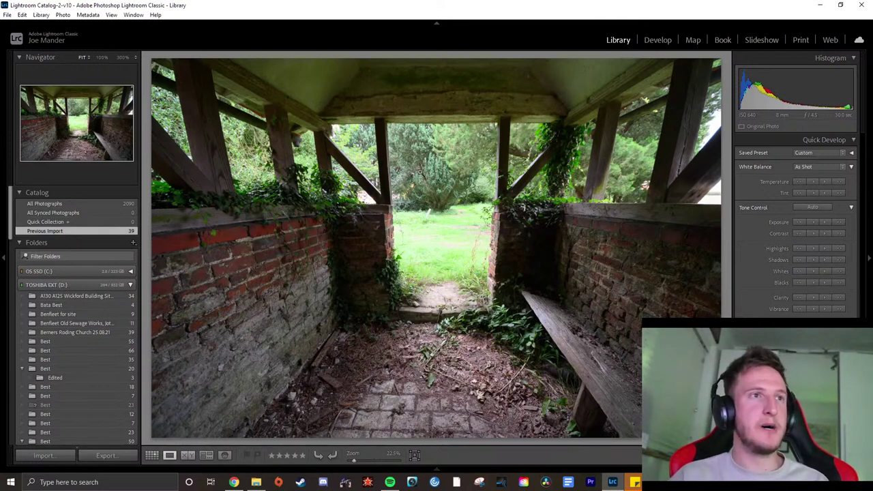
key(Right)
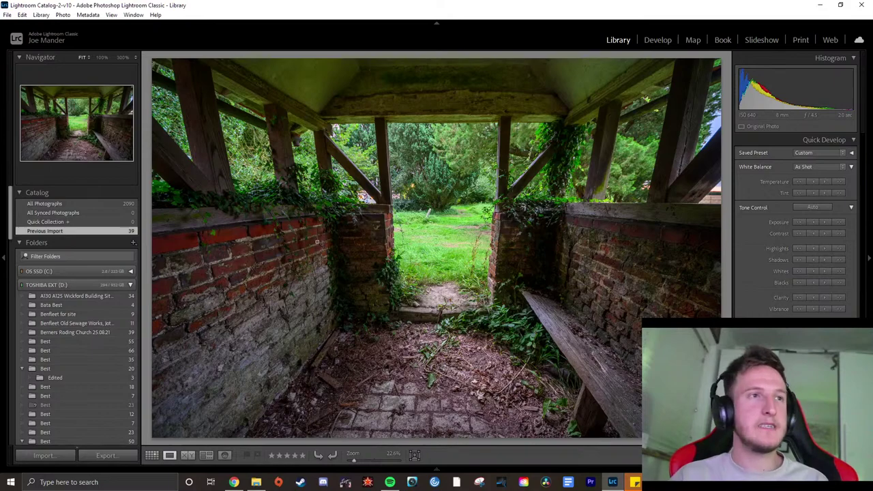
Compare the twigs, dead leaves and plants on the porch floor at 300% zoom between the HDR and the single exposure
click(525, 385)
key(Right)
key(Right)
key(Right)
key(Right)
key(Right)
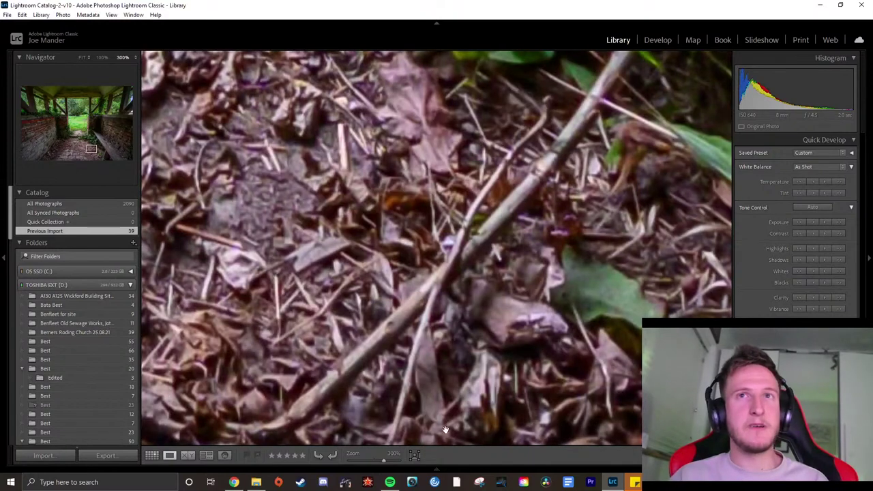
scroll(478, 383, up, 5)
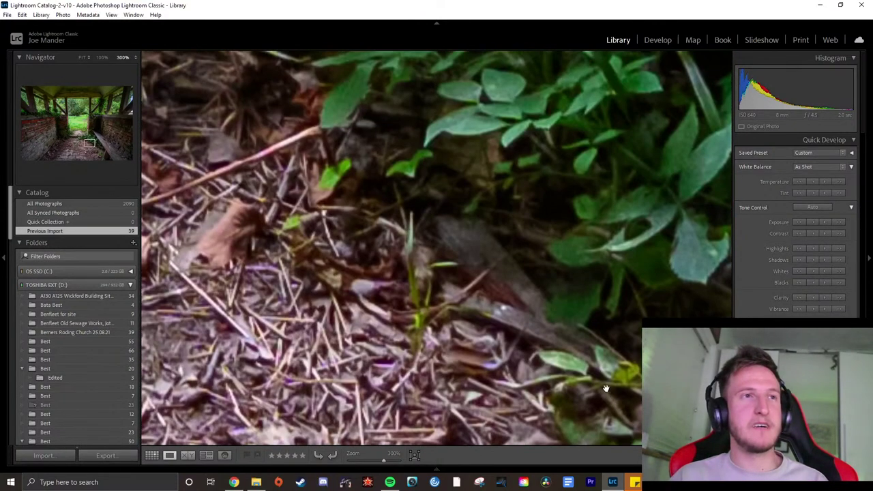
Examine the debris and green plants along the porch floor at 300% zoom and return to the fitted view
scroll(409, 307, down, 5)
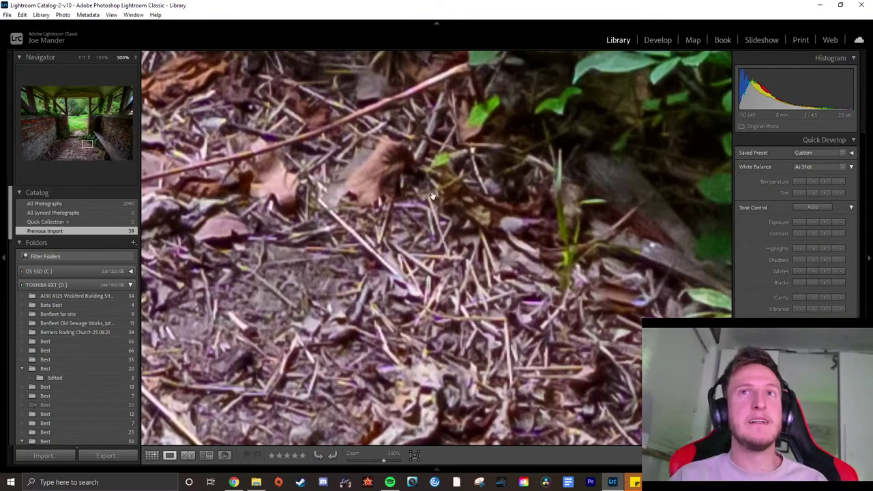
scroll(431, 196, up, 5)
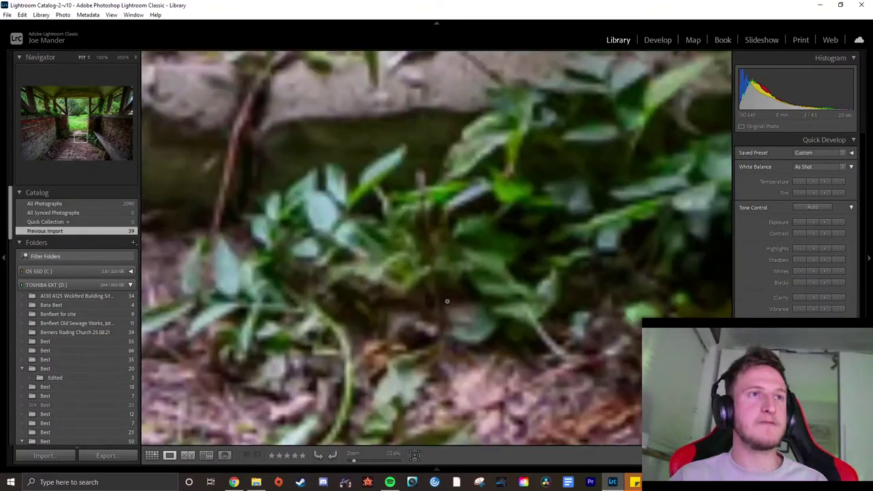
click(443, 306)
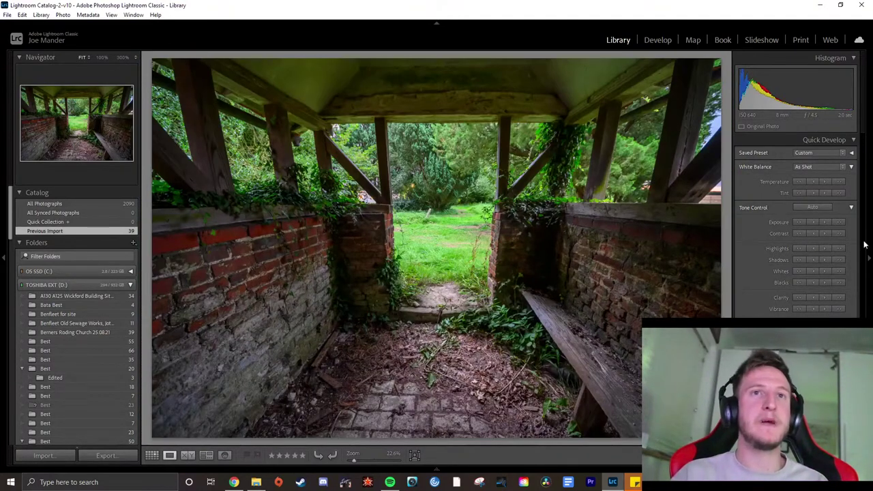
Raise the porch HDR's highlights and lower its shadows by one small increment each, and check the grass through the doorway
click(827, 249)
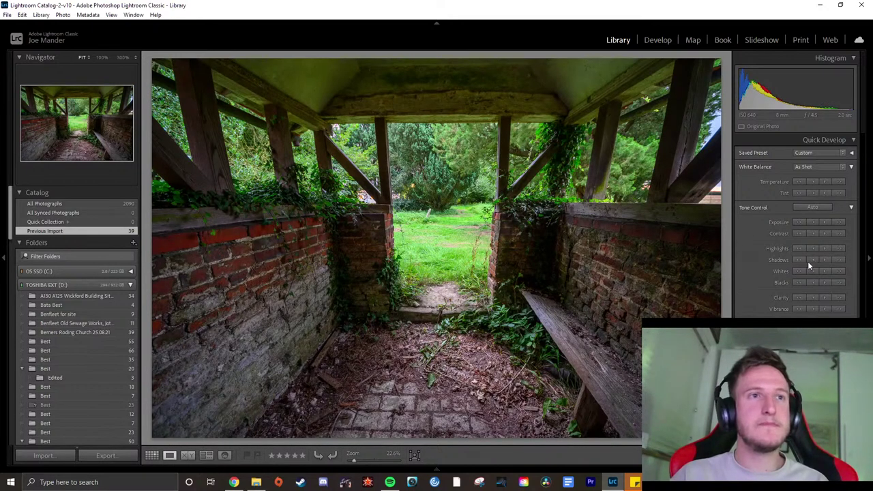
click(810, 261)
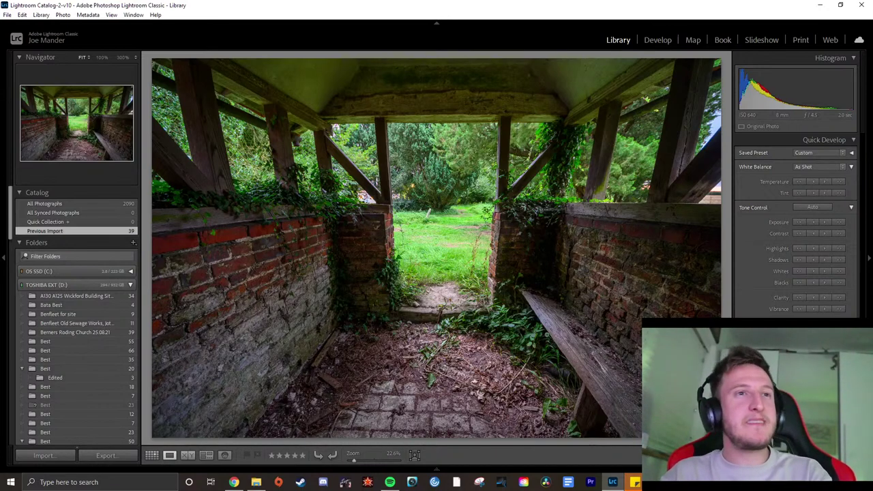
click(465, 216)
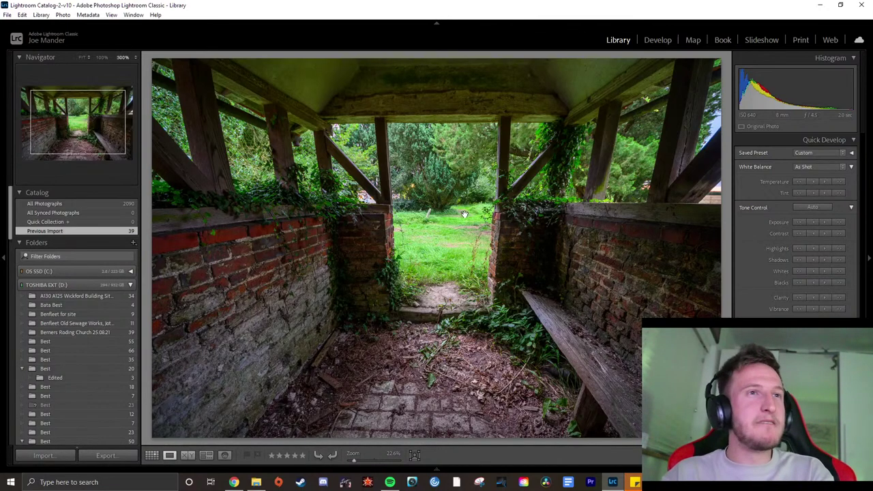
click(446, 216)
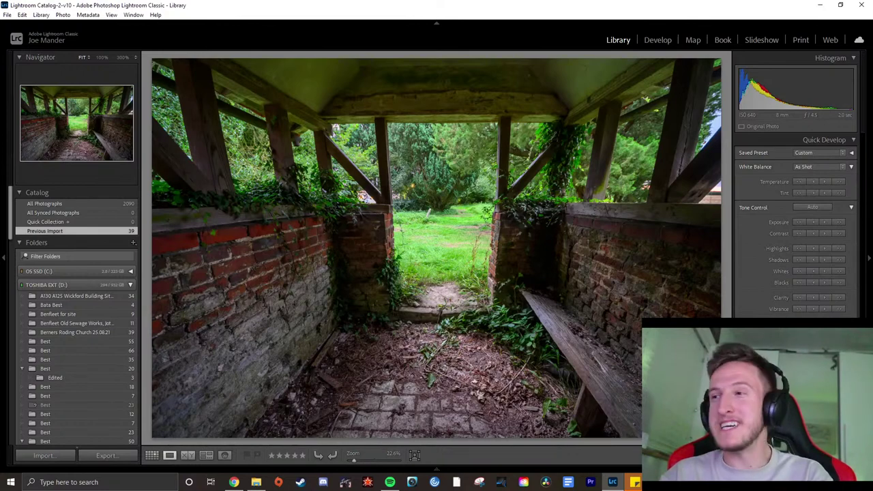
Inspect the leaf and sky edges beside the right-hand post at 300% zoom and look through the photo's settings in the Develop module
click(698, 144)
drag(699, 144, 513, 273)
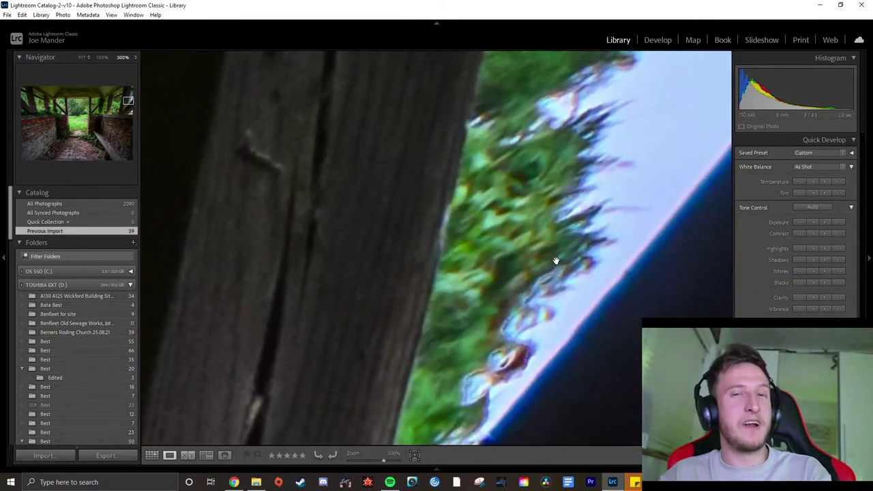
click(655, 40)
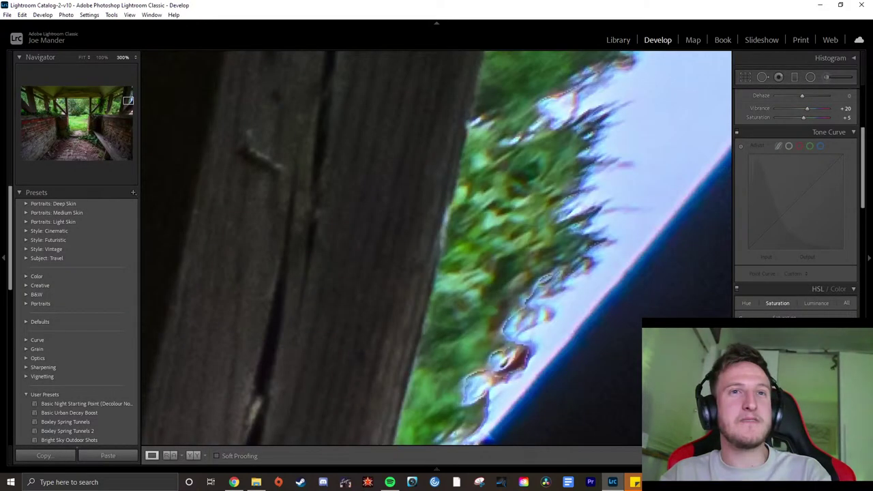
scroll(747, 305, down, 5)
scroll(794, 205, down, 10)
drag(654, 72, 580, 55)
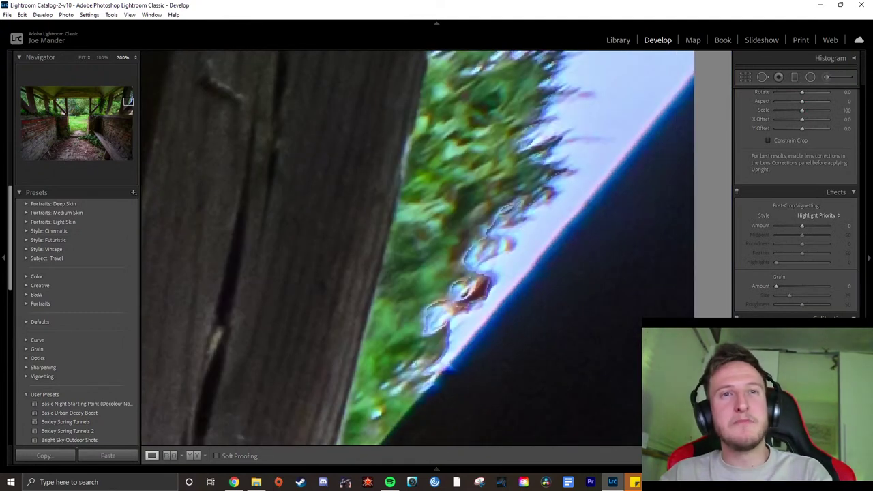
Review the whole photo and its existing adjustments, from the effects and transform settings back to the basic tone settings
scroll(796, 204, down, 1)
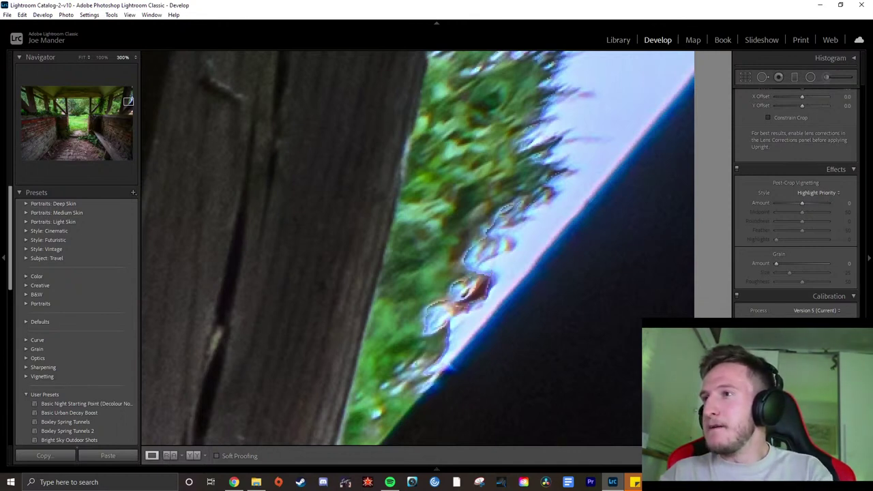
click(581, 117)
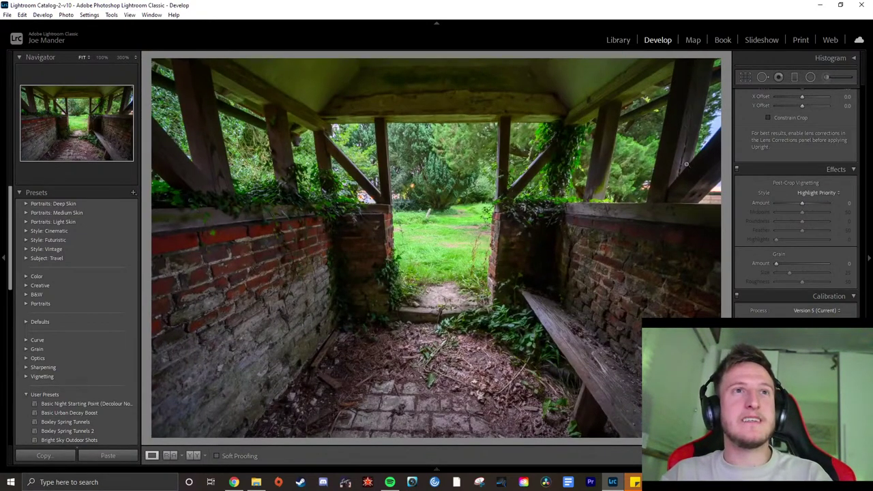
scroll(751, 166, up, 15)
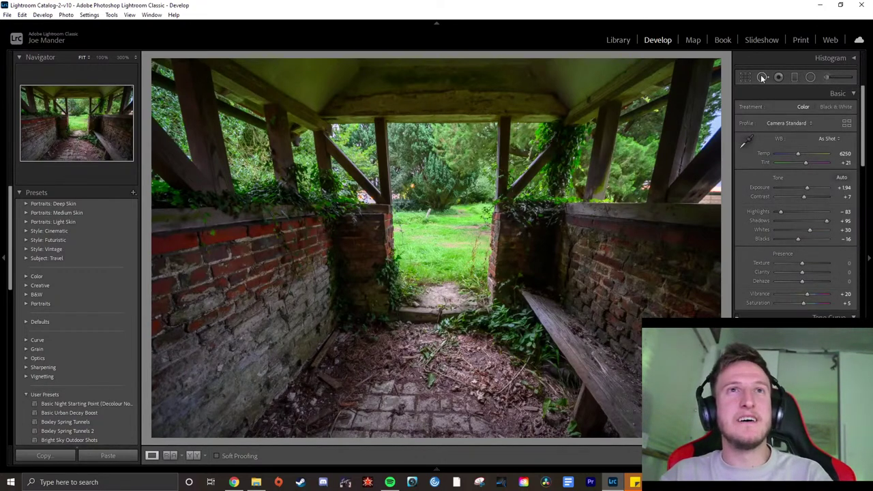
click(617, 41)
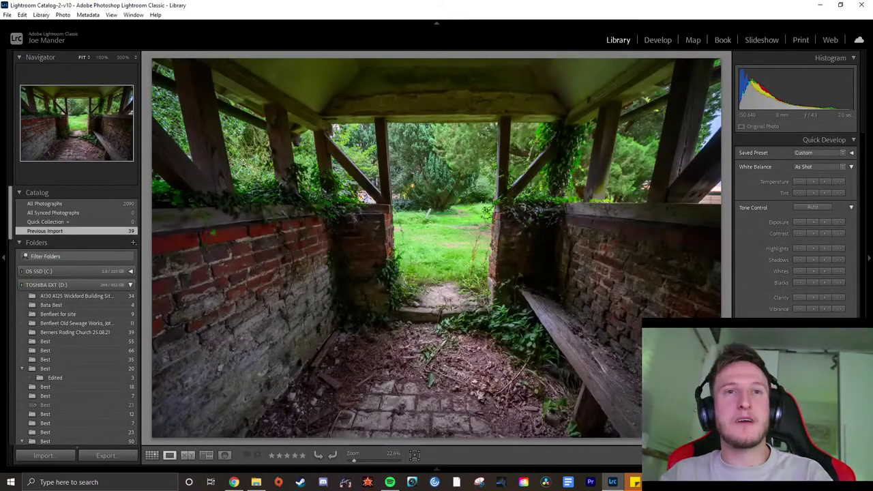
click(658, 39)
scroll(797, 205, down, 15)
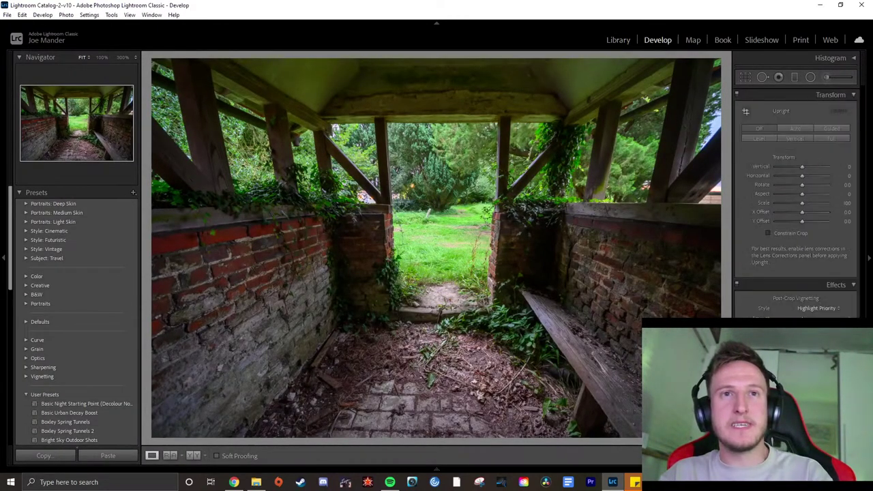
scroll(796, 205, up, 5)
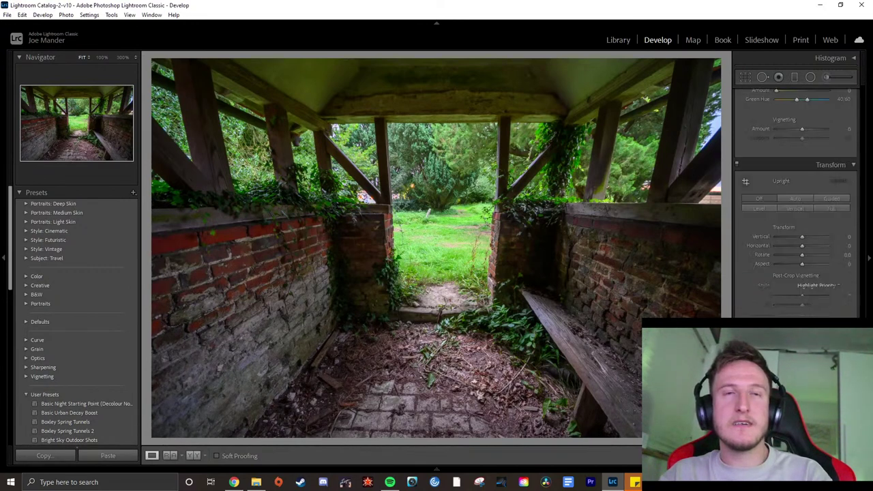
scroll(738, 299, up, 5)
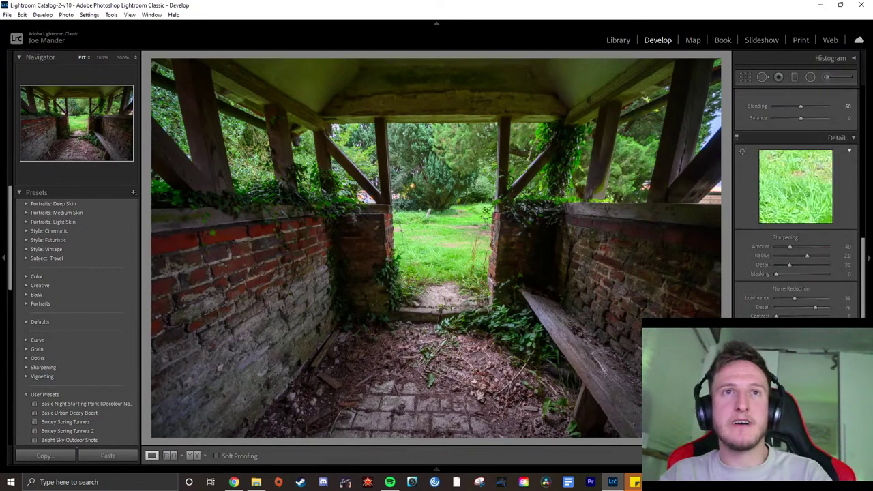
scroll(743, 308, up, 6)
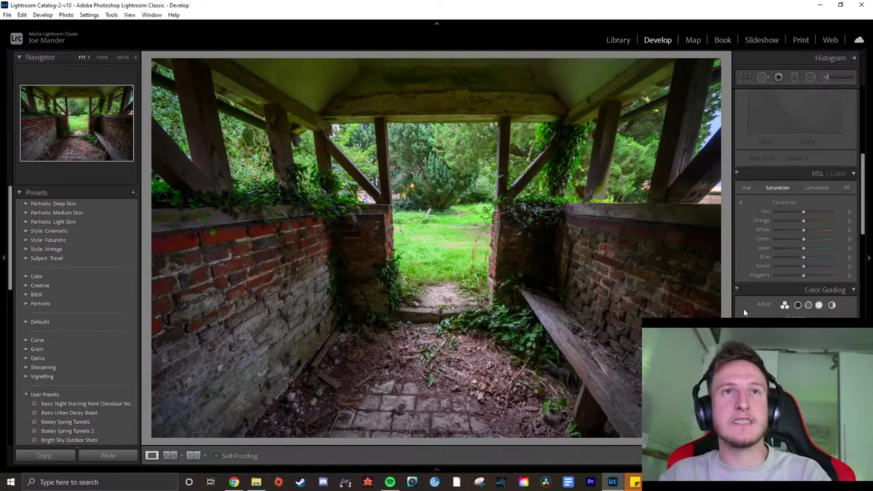
scroll(743, 309, up, 3)
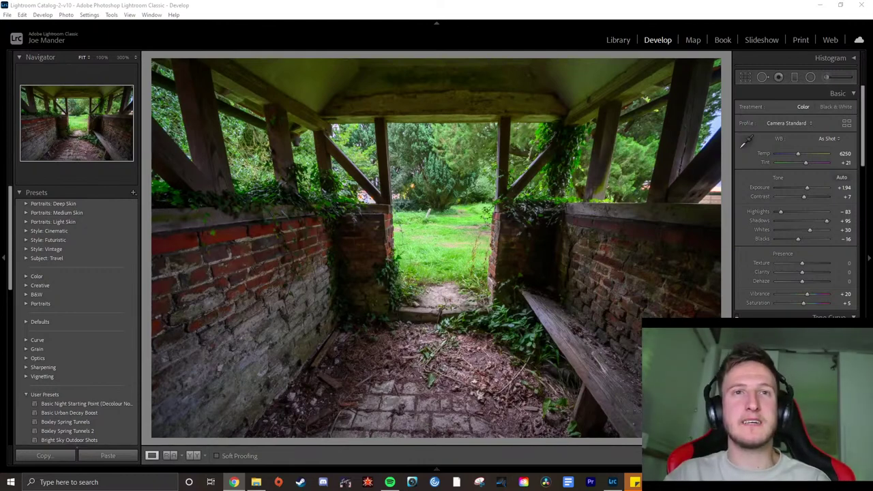
Turn chromatic aberration removal off and back on to compare the fringing along the roof beam's edge at 300%
scroll(797, 204, down, 3)
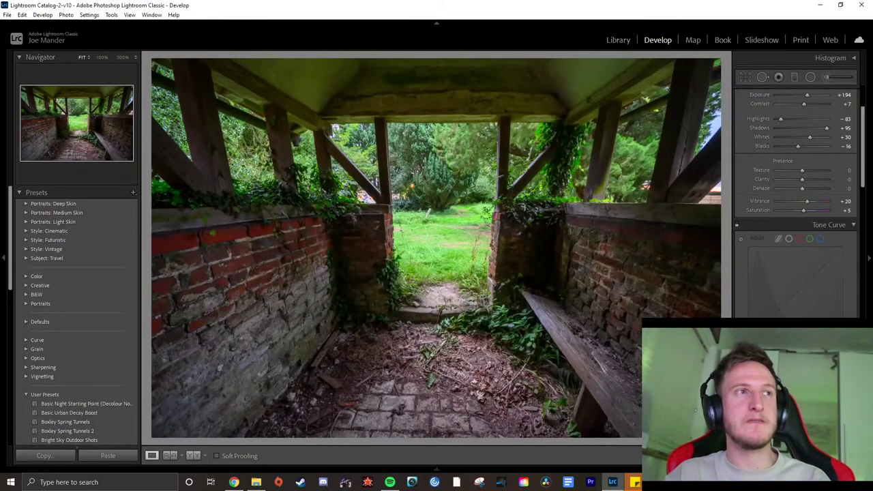
scroll(796, 204, down, 10)
scroll(797, 204, down, 10)
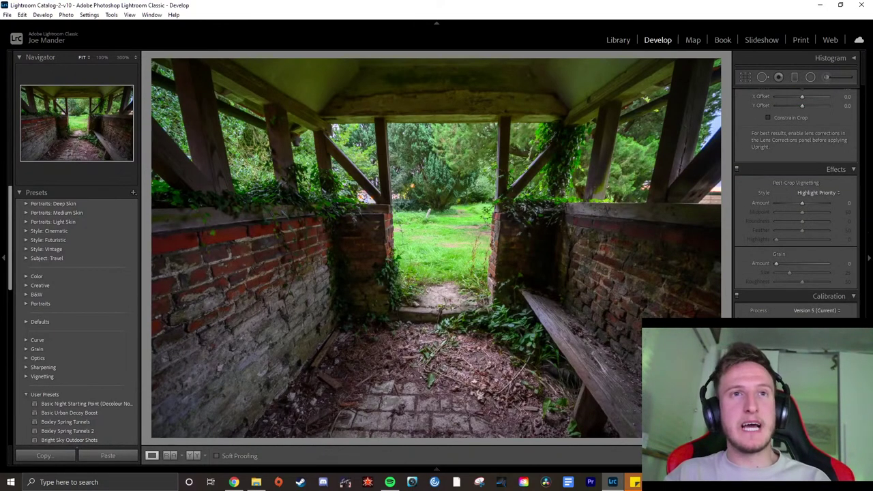
scroll(797, 205, up, 4)
scroll(797, 205, up, 3)
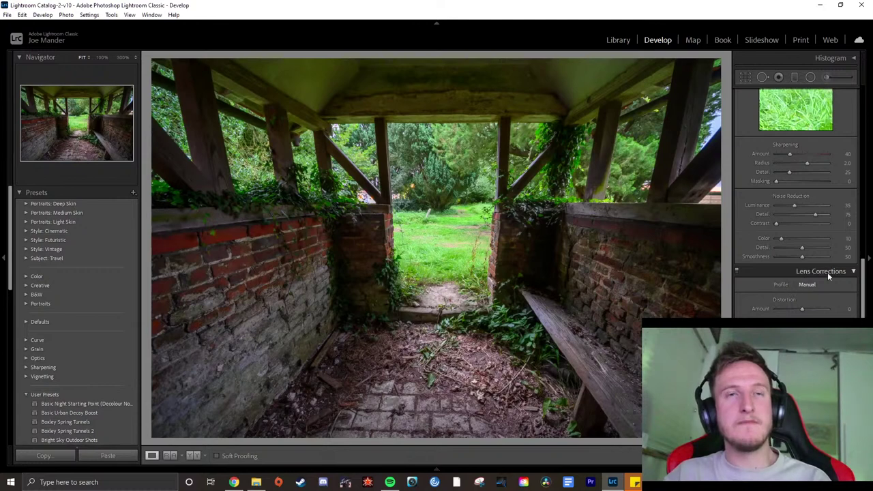
click(785, 284)
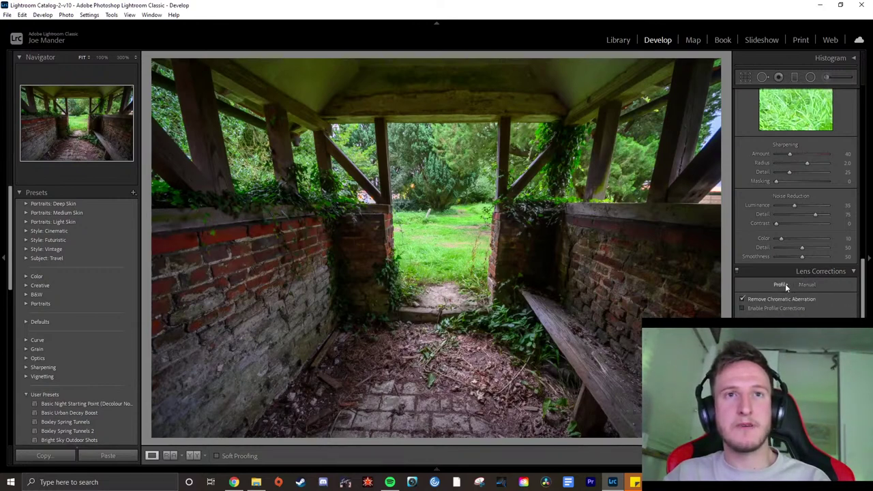
click(742, 299)
click(703, 298)
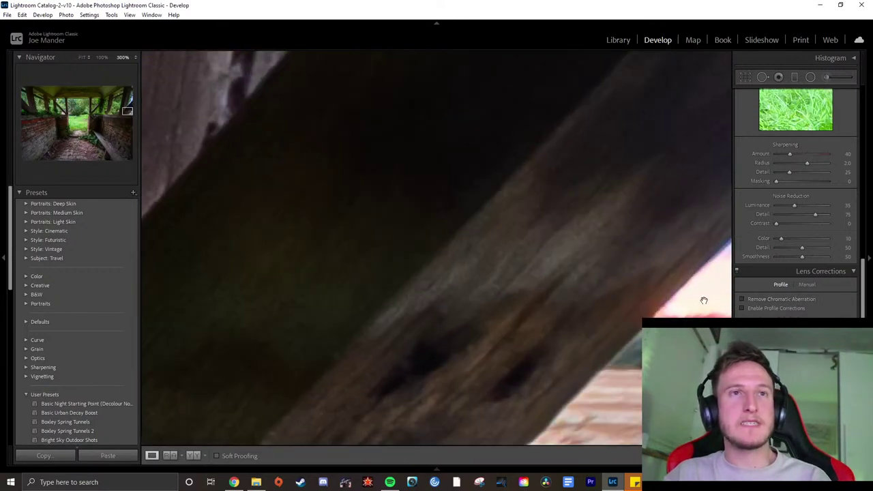
drag(704, 298, 604, 293)
click(743, 300)
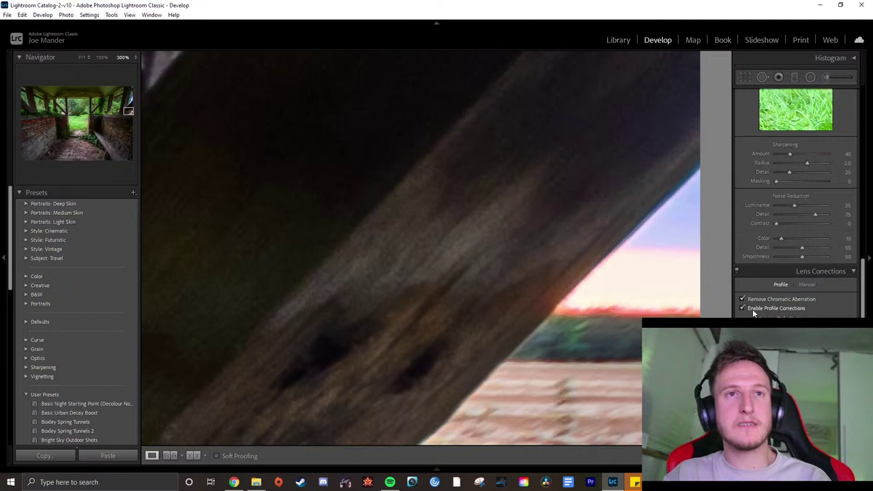
Try lens profile corrections, browse the lens makes, check the beam edge against the sky, and disable the corrections again
click(784, 334)
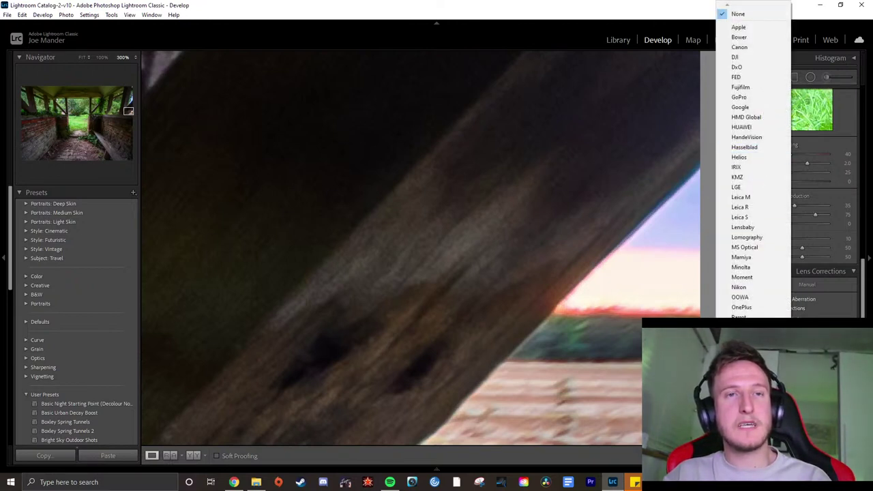
key(Escape)
click(648, 296)
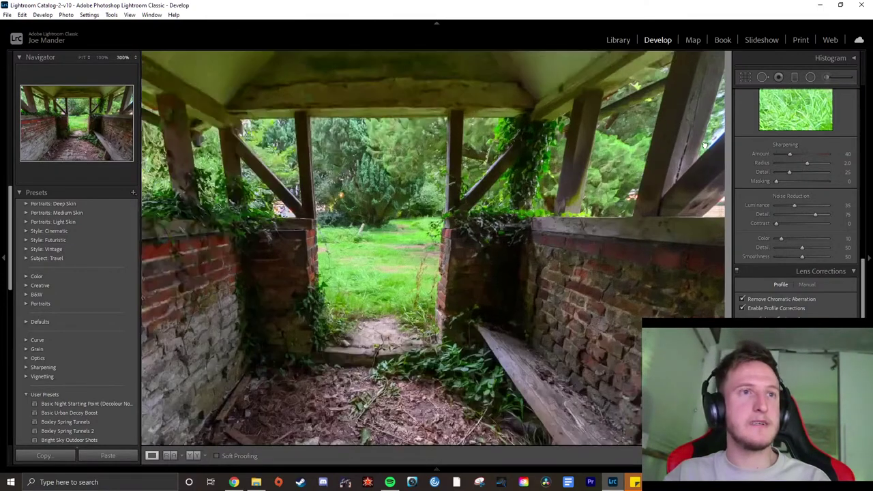
click(713, 141)
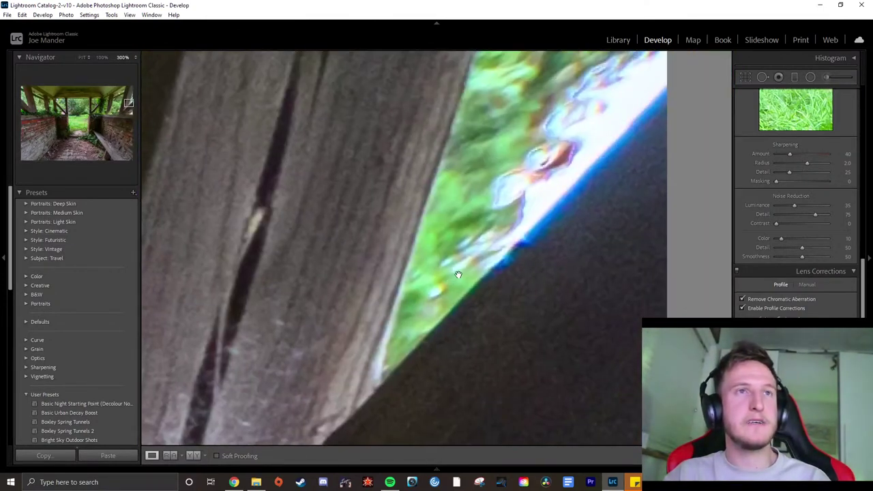
click(458, 274)
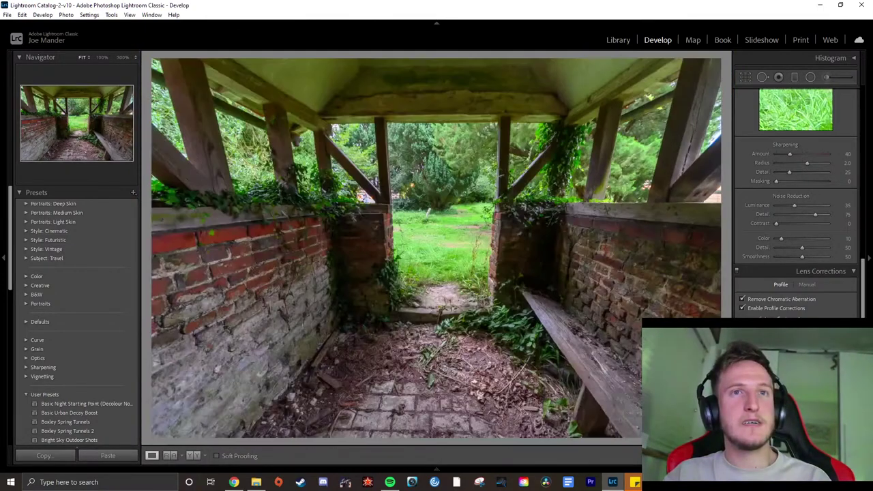
click(743, 308)
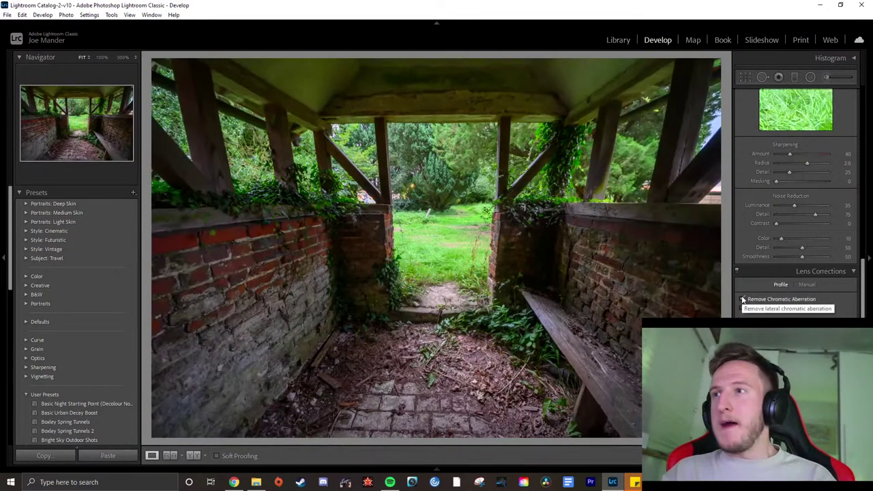
key(alt+Tab)
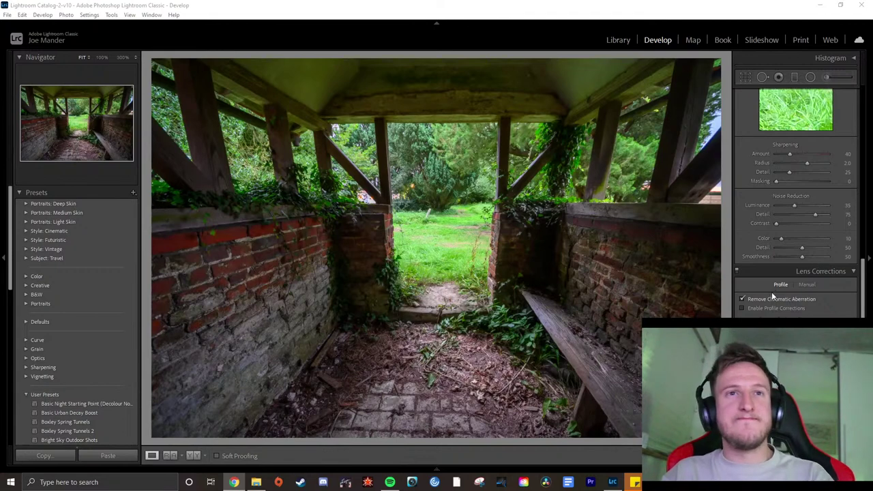
key(alt+Tab)
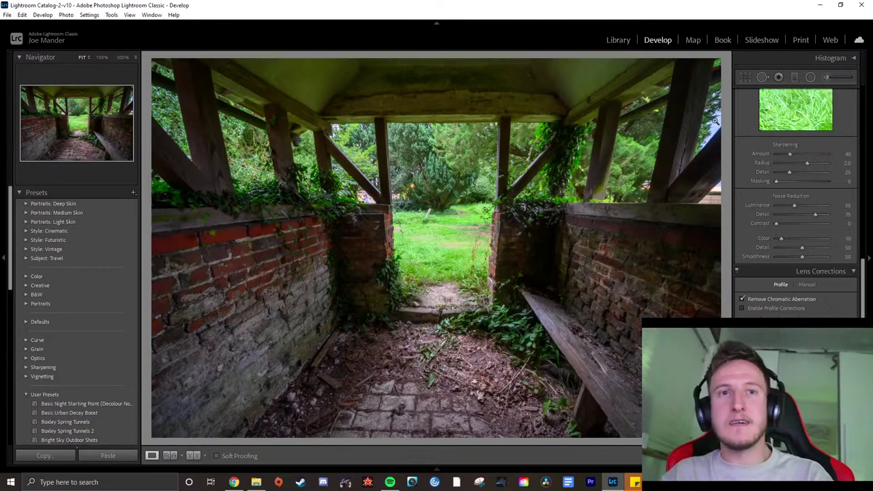
click(806, 286)
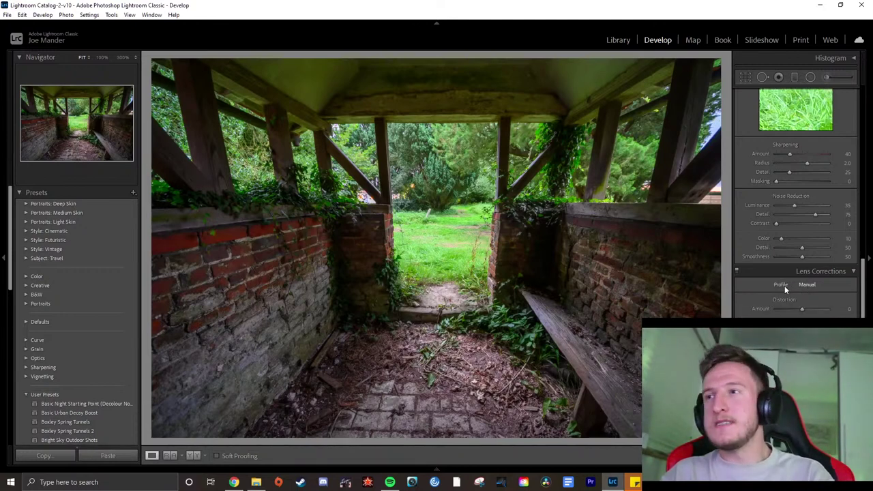
click(784, 286)
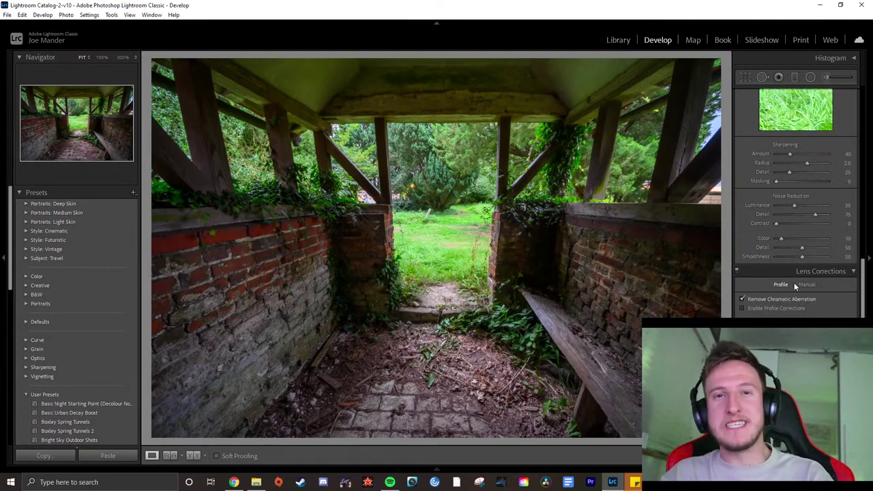
Examine the beam edges against the bright sky at 300% for colour fringing with chromatic aberration removal enabled
click(713, 145)
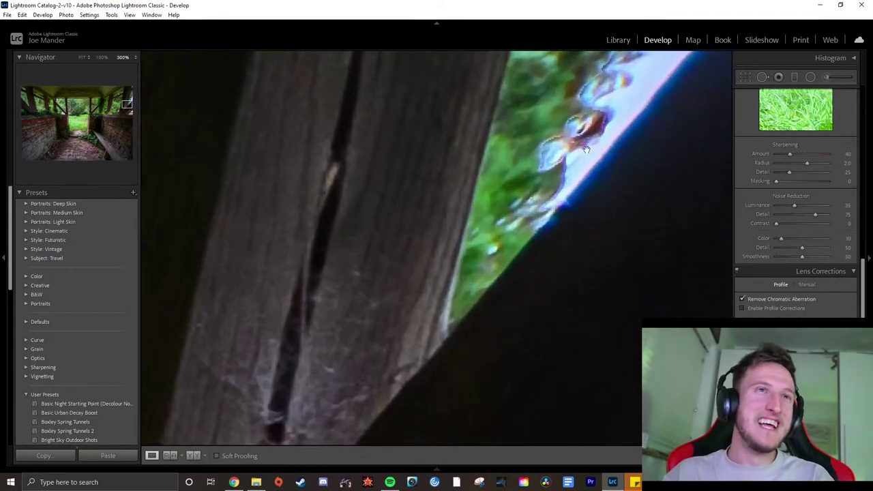
click(592, 159)
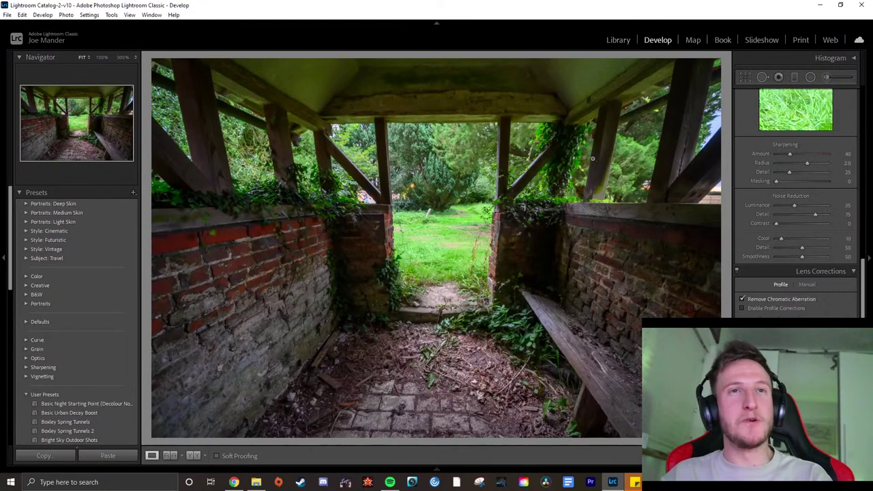
click(696, 197)
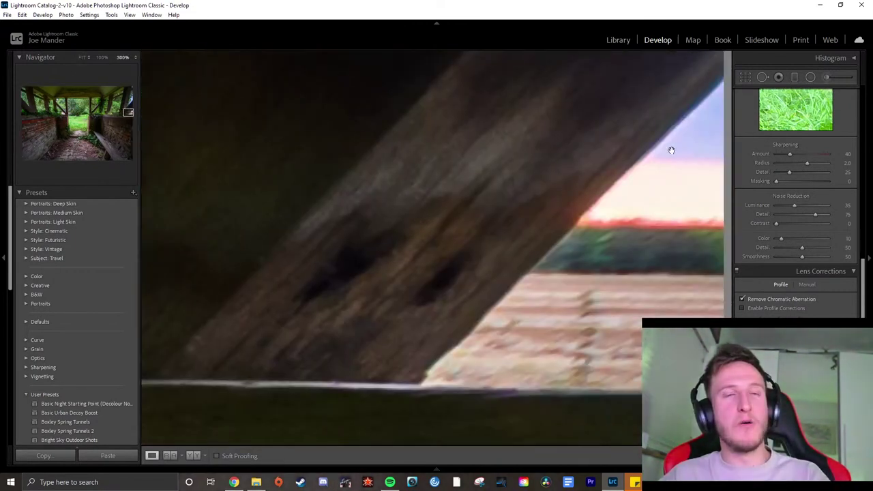
click(667, 150)
click(699, 121)
drag(698, 122, 472, 177)
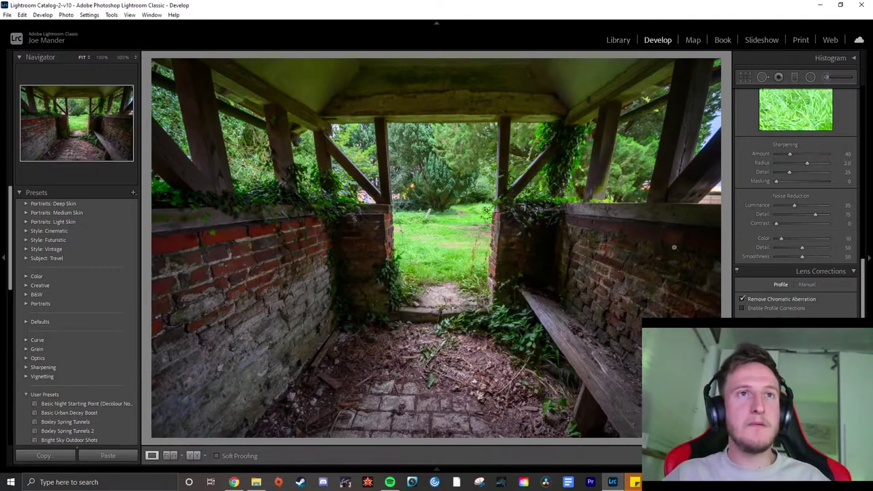
Inspect the shaded brick wall above the bench at 300% for noise and review the noise reduction settings
click(648, 299)
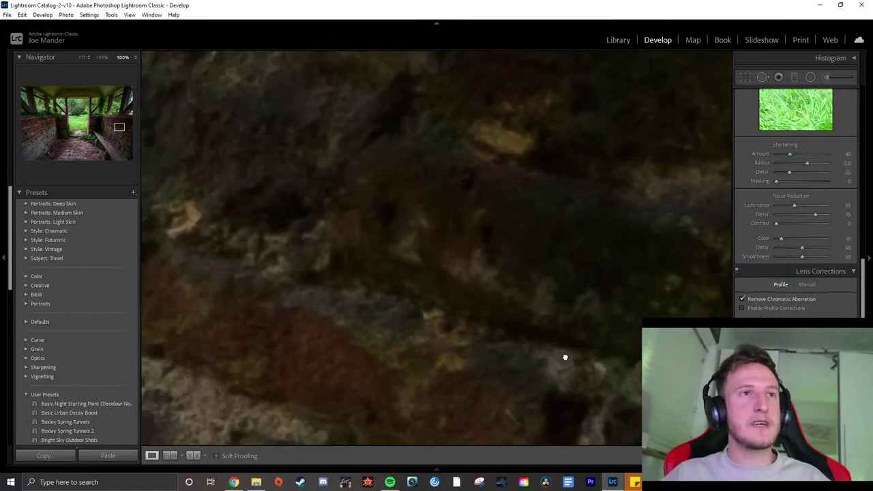
drag(565, 358, 457, 153)
drag(589, 201, 493, 142)
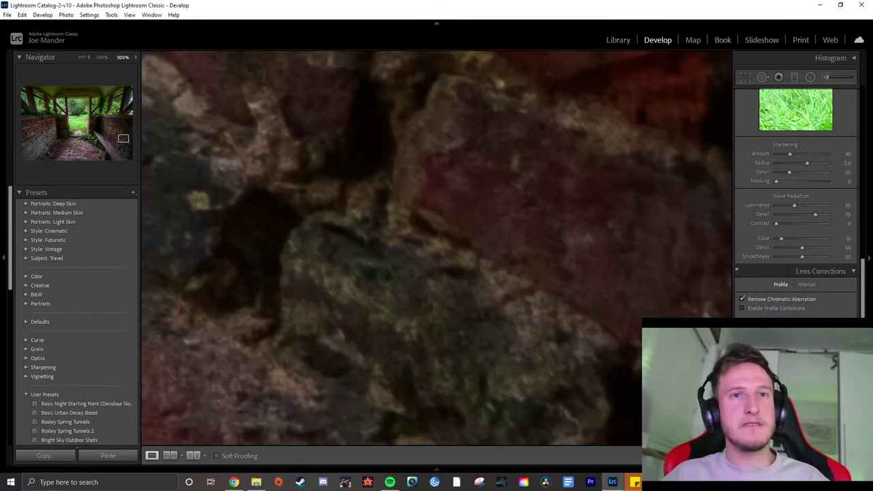
scroll(795, 205, down, 5)
scroll(796, 205, up, 4)
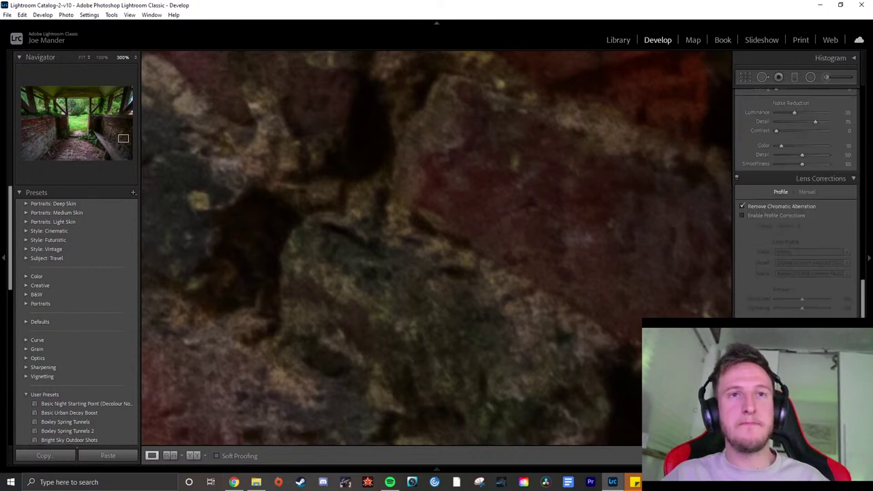
scroll(796, 205, up, 2)
scroll(796, 204, down, 2)
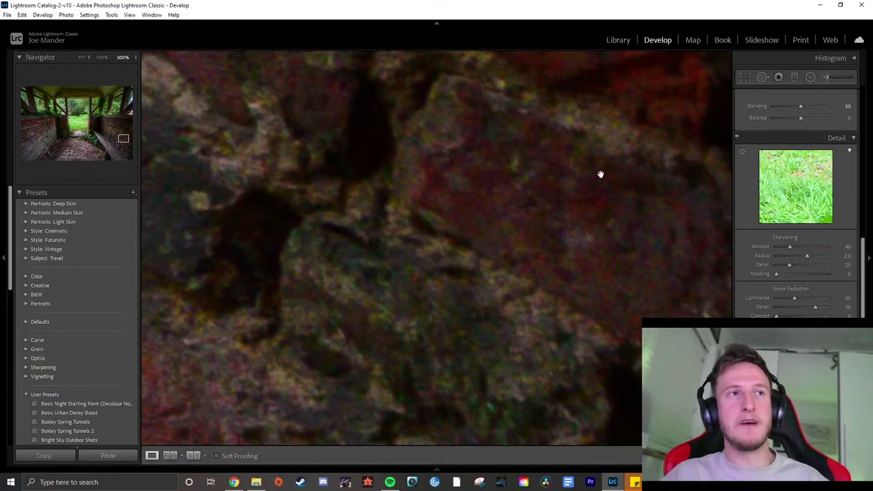
Examine the colour noise across several dark bricks in the shaded wall, and return to the whole photo
drag(605, 182, 526, 293)
drag(588, 240, 582, 140)
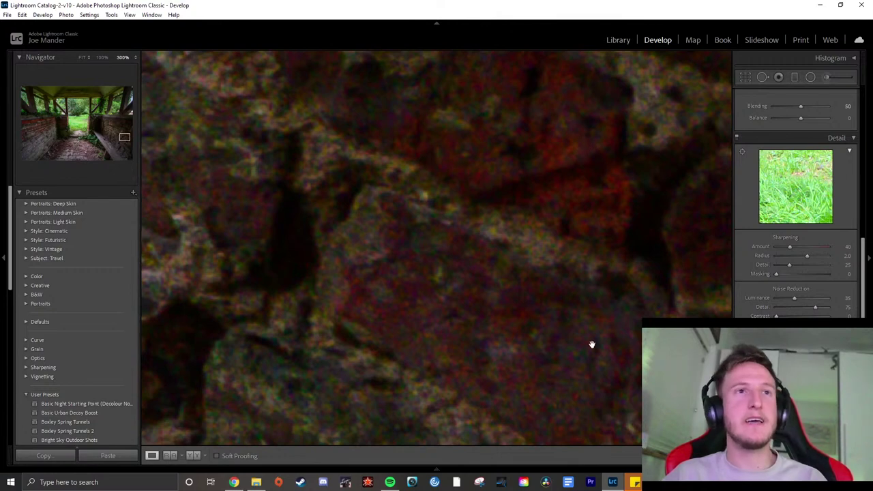
drag(588, 314, 486, 221)
drag(403, 224, 427, 238)
drag(548, 108, 531, 120)
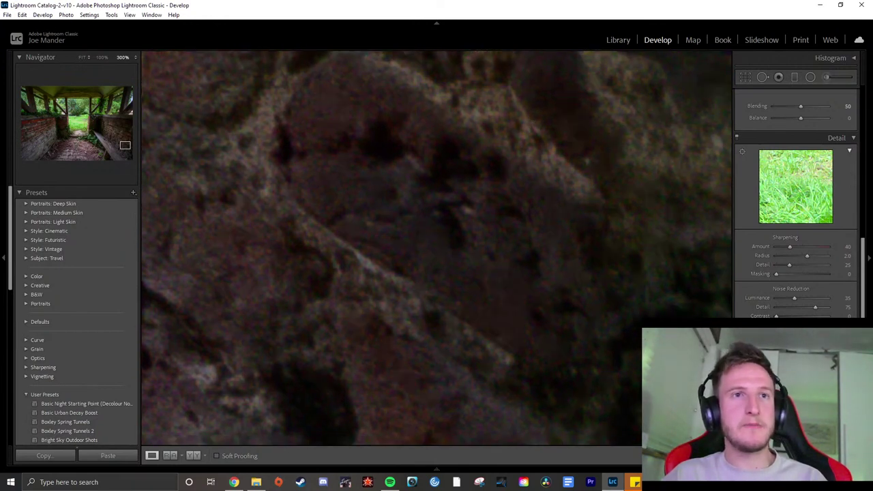
click(500, 152)
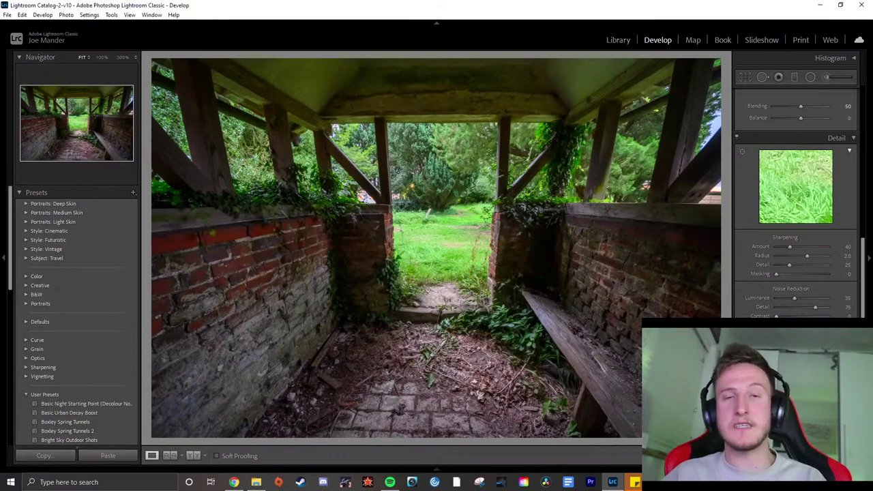
Inspect the bricks above the bench at 300% for remaining colour noise
click(581, 240)
click(579, 238)
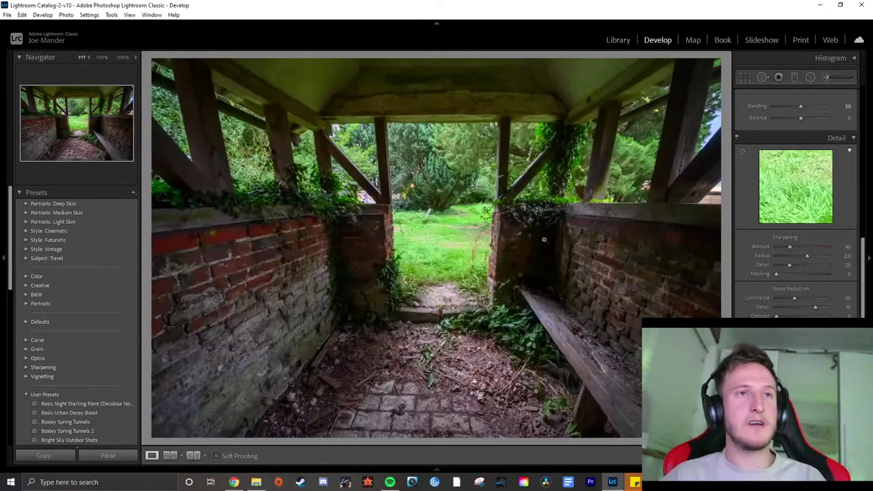
click(498, 234)
click(540, 248)
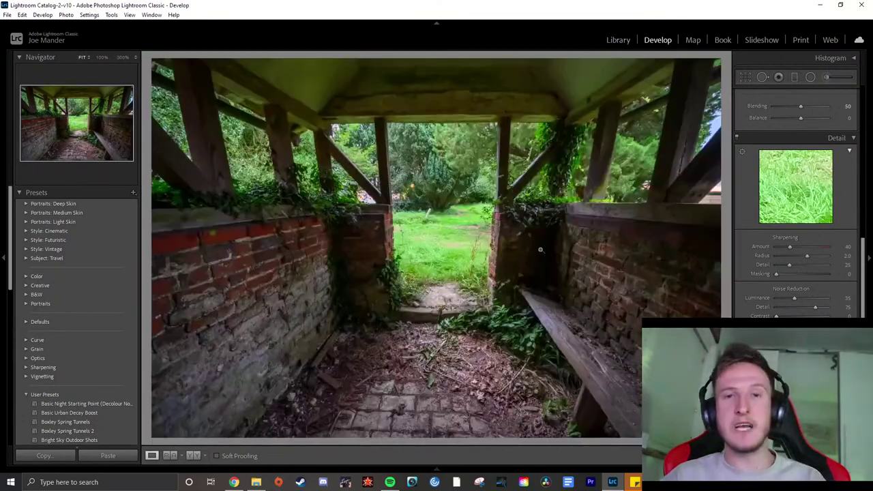
click(592, 257)
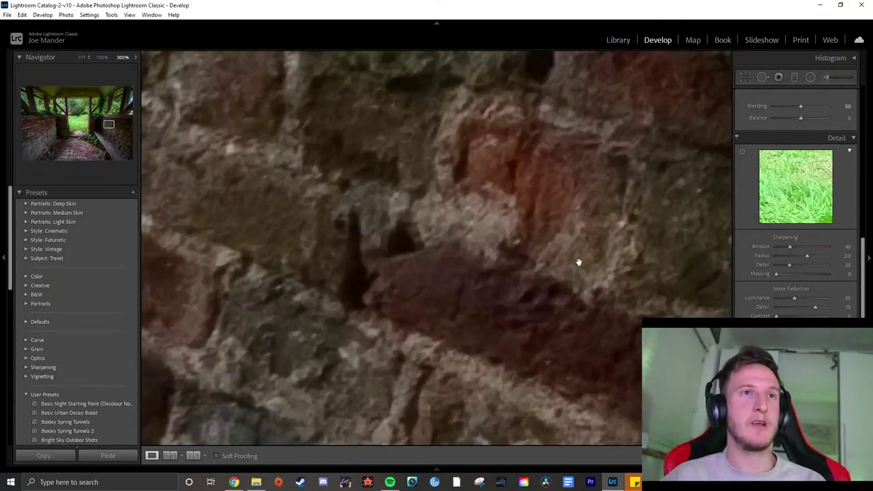
click(578, 262)
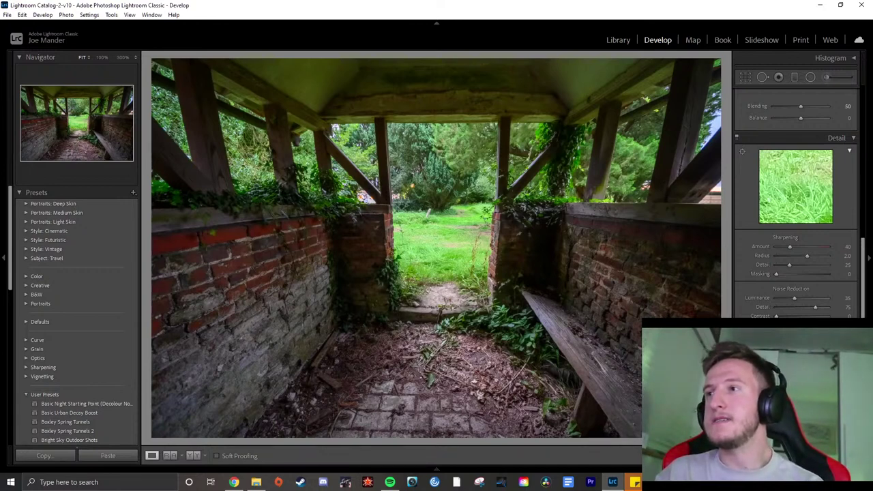
Open the manual lens corrections to reach the Defringe controls
scroll(742, 304, up, 10)
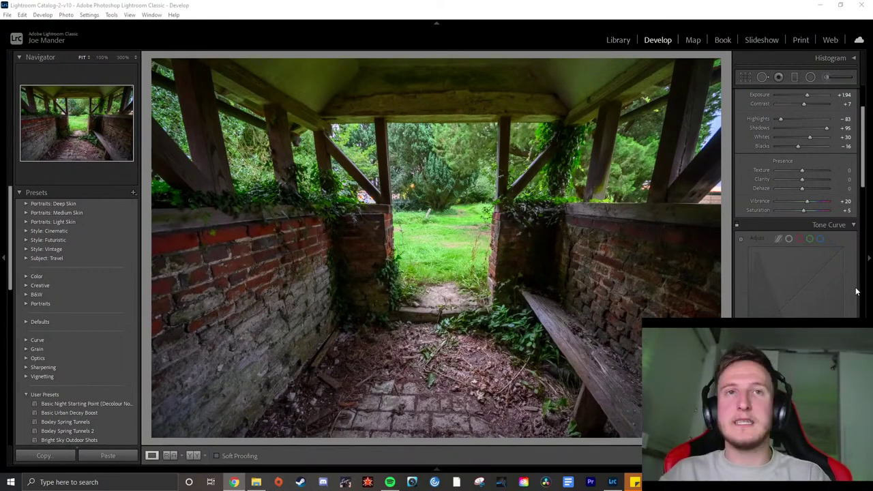
scroll(797, 198, down, 10)
scroll(796, 197, down, 8)
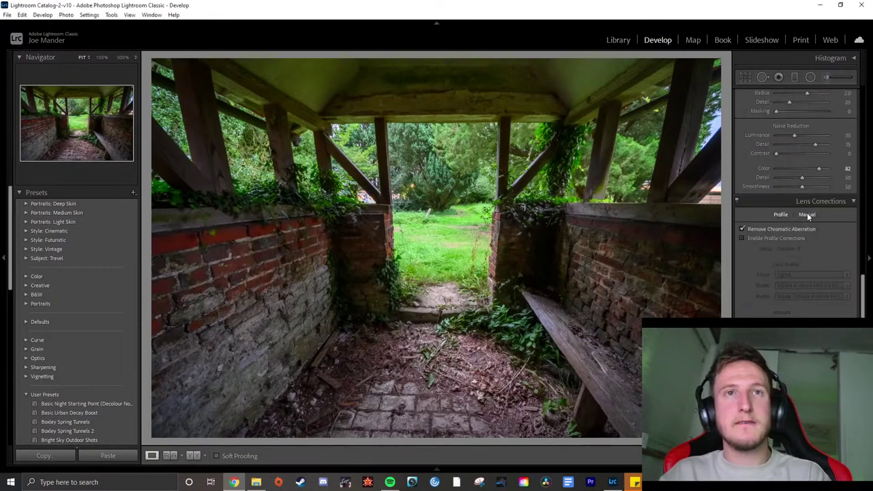
click(807, 214)
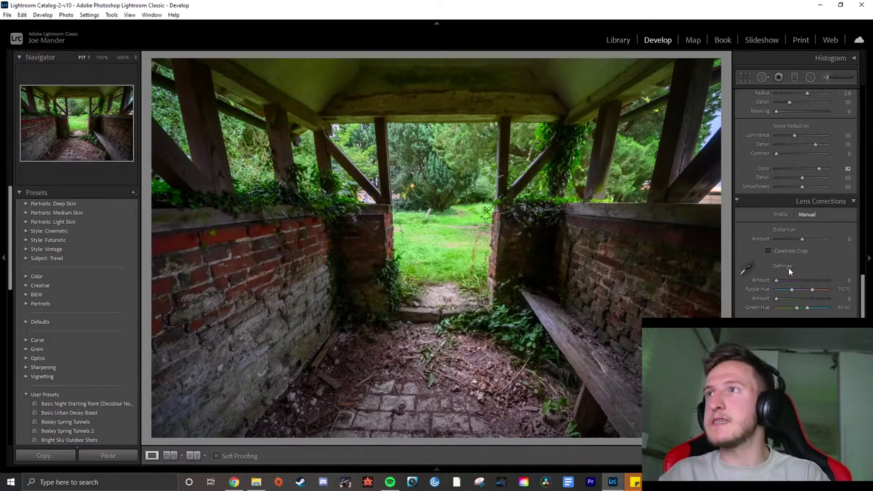
Sample fringe colours along the beam edge and foliage against the sky, giving Defringe purple amount 3, hue 20/60 and green amount 2, hue 6/20
click(714, 126)
drag(714, 126, 646, 144)
click(748, 269)
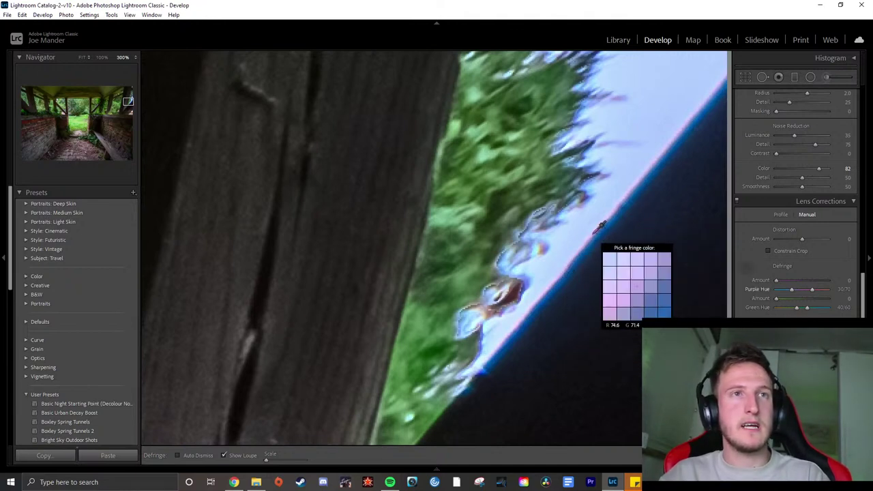
click(599, 229)
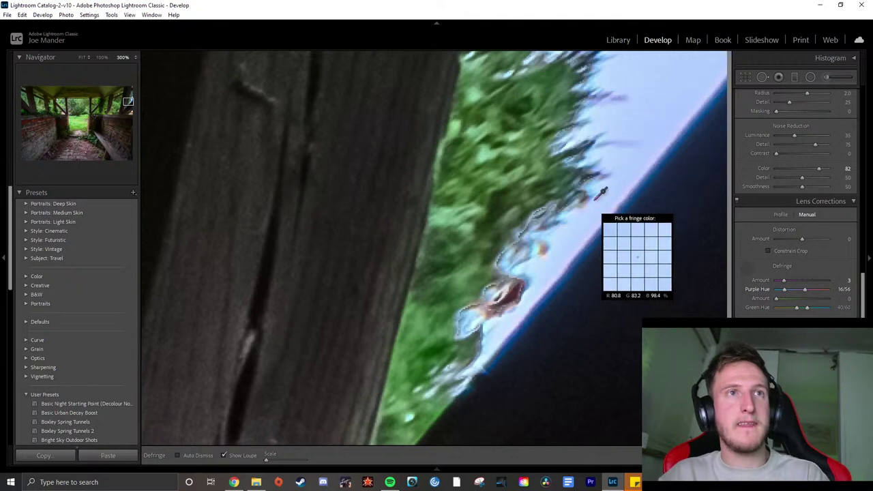
click(612, 165)
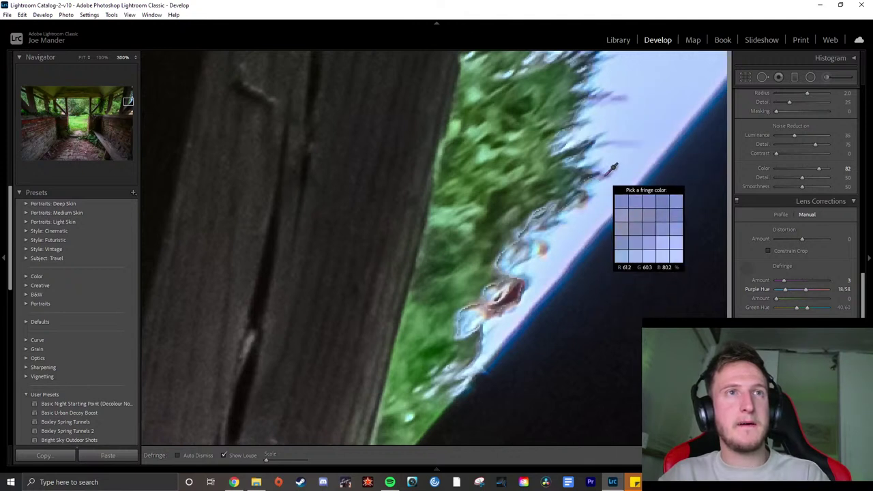
click(548, 245)
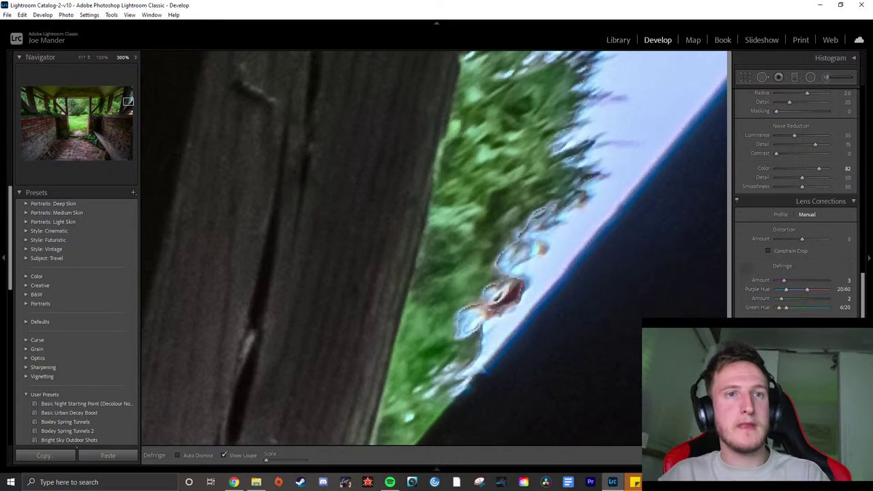
key(Escape)
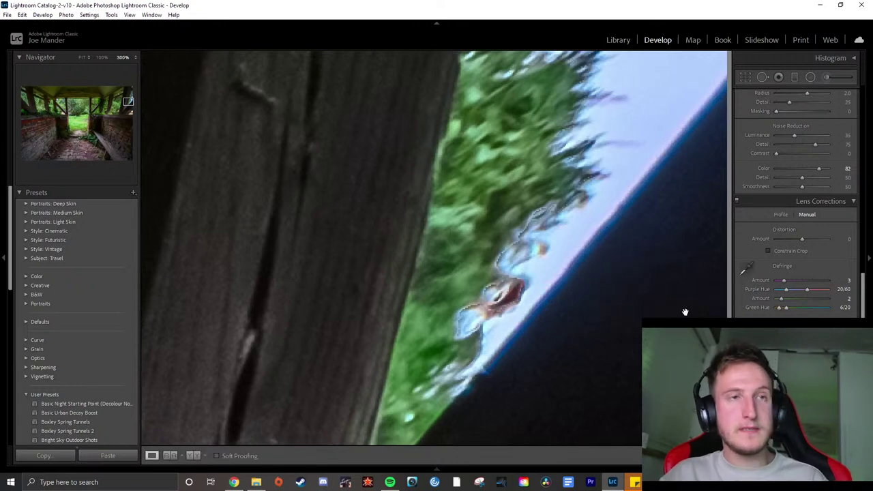
Sample the red fringe along the horizon beside the lower beam, giving Defringe green amount 11 and green hue 0/14
drag(628, 253, 474, 288)
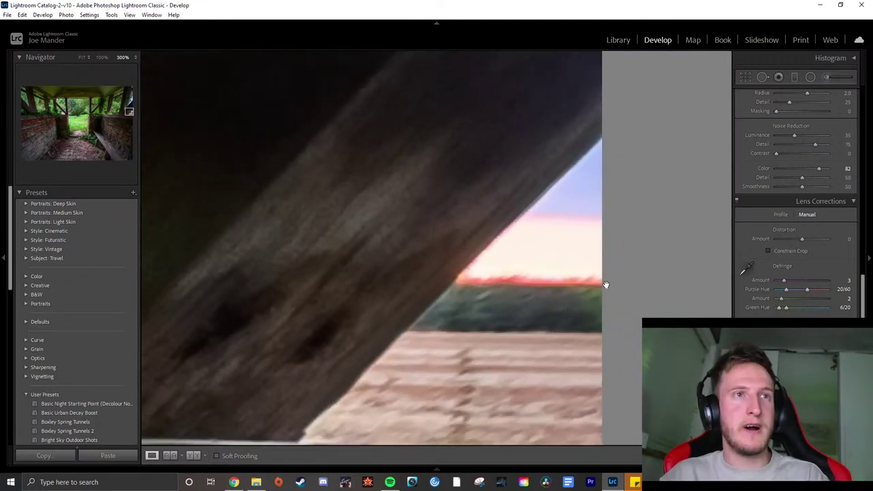
click(748, 268)
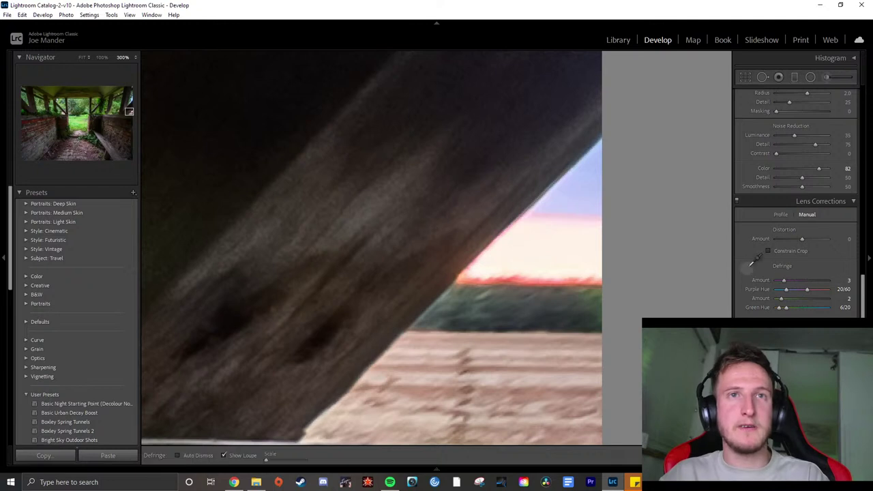
click(555, 276)
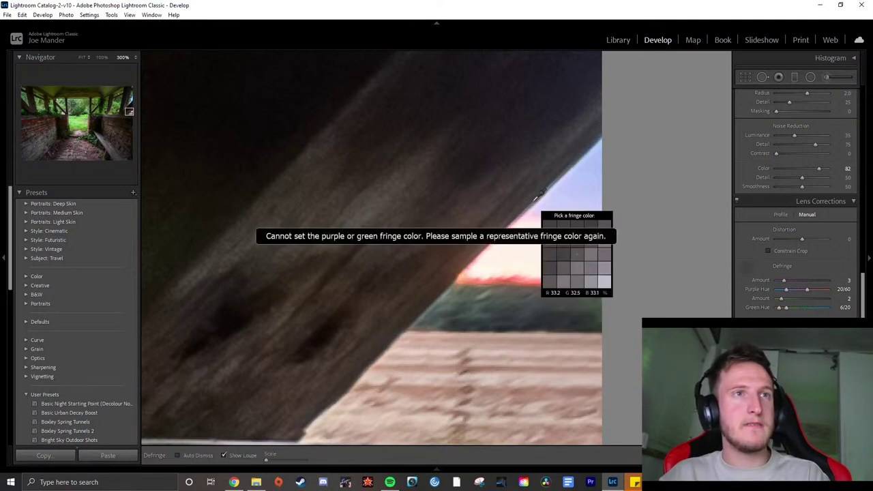
click(489, 243)
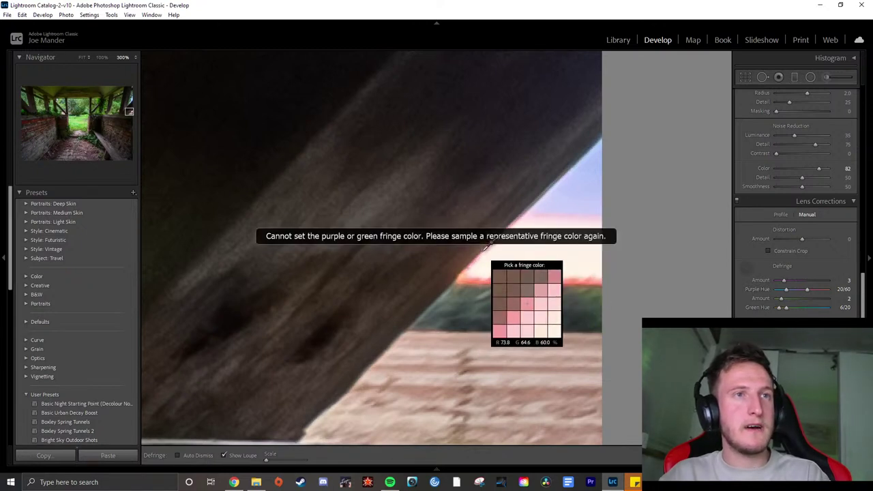
click(593, 277)
click(596, 279)
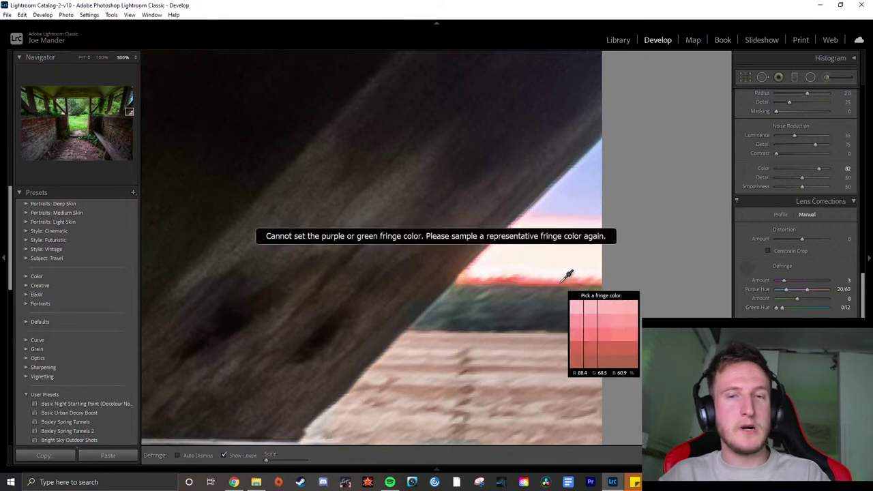
click(470, 276)
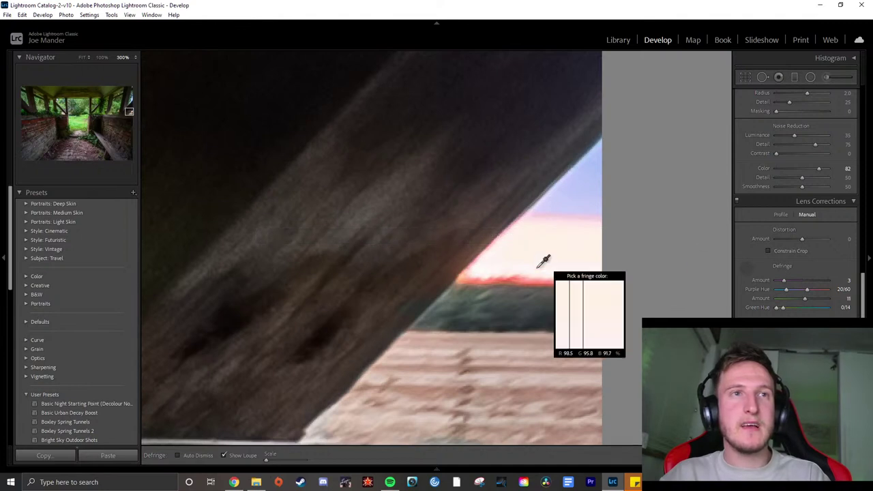
Sample the lower beam's edge for purple amount 10 and hue 27/53, and compare with lens corrections off and on
click(526, 216)
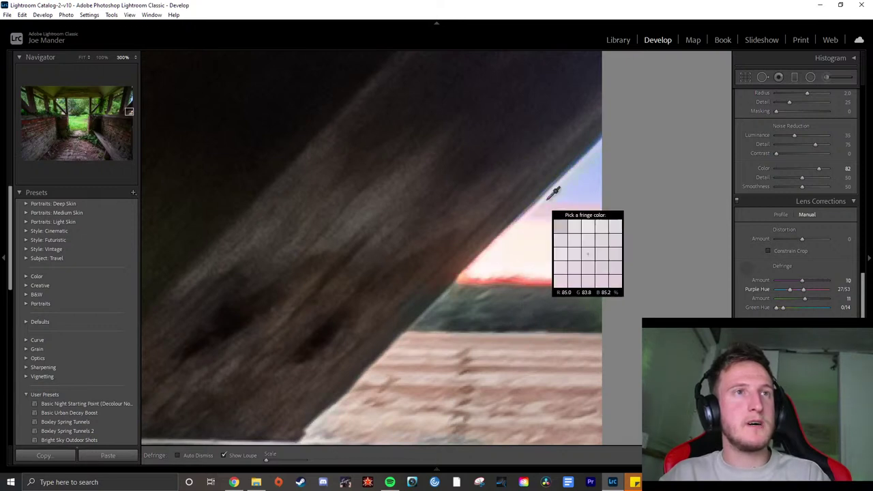
click(545, 195)
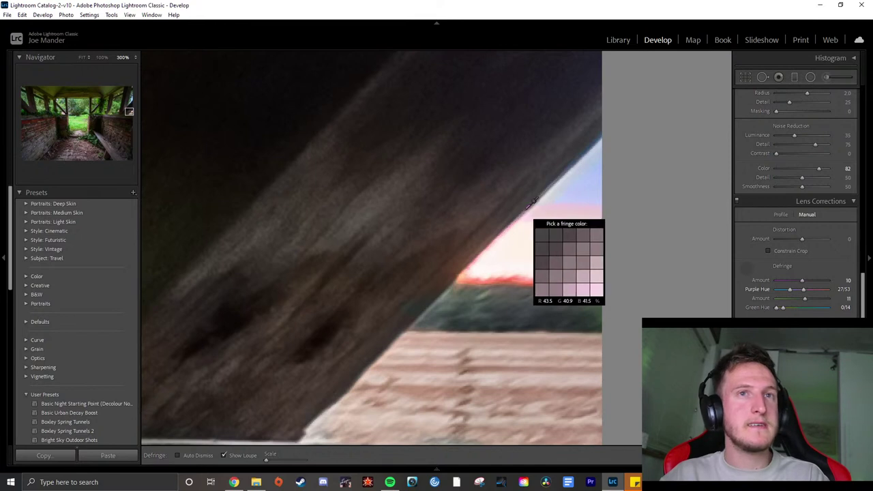
click(737, 201)
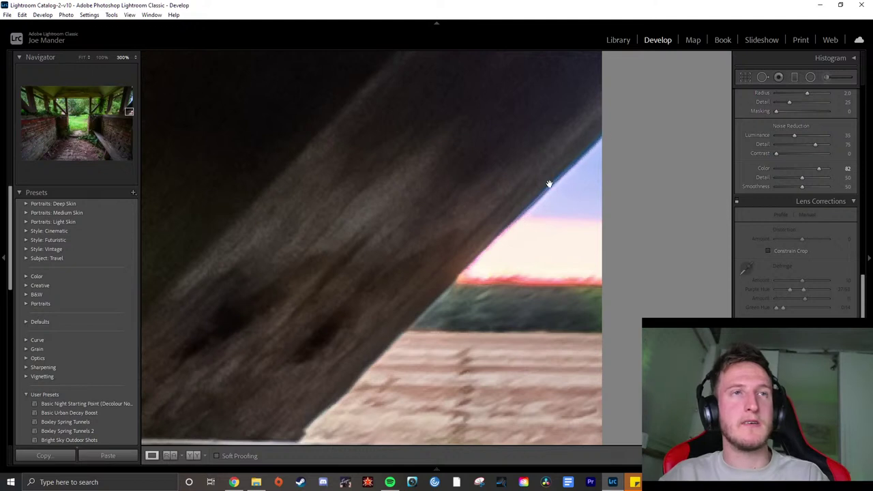
click(737, 201)
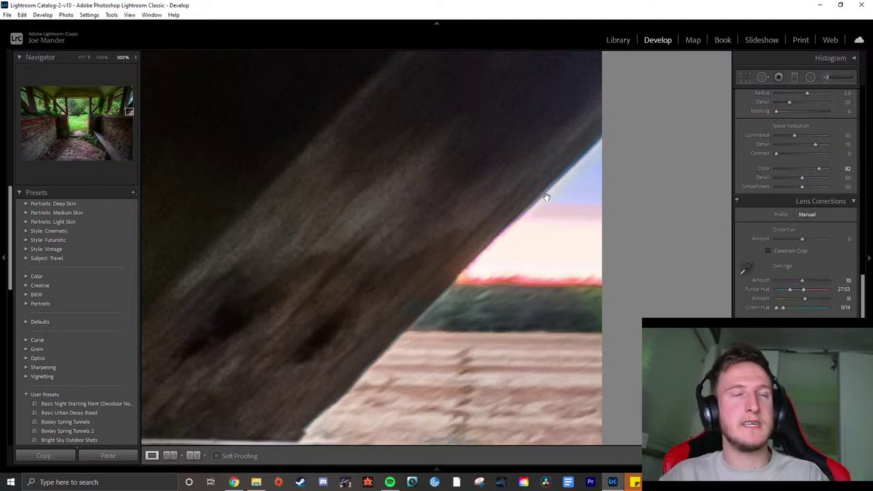
Resample the fringe beside the lower beam for purple amount 3 and hue 30/41, and compare with lens corrections off
click(748, 269)
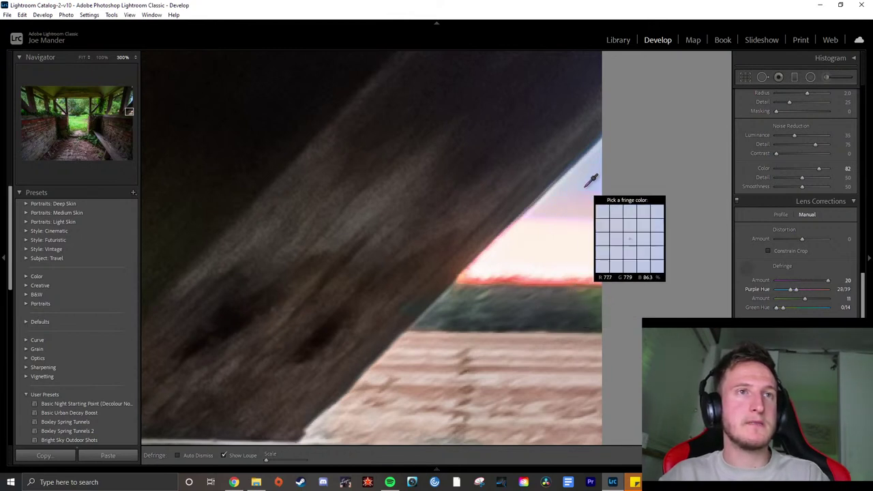
click(602, 168)
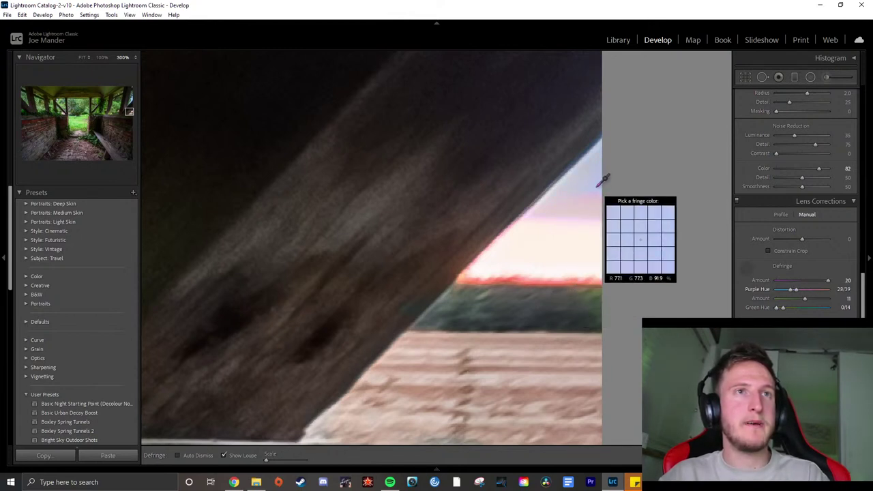
click(583, 258)
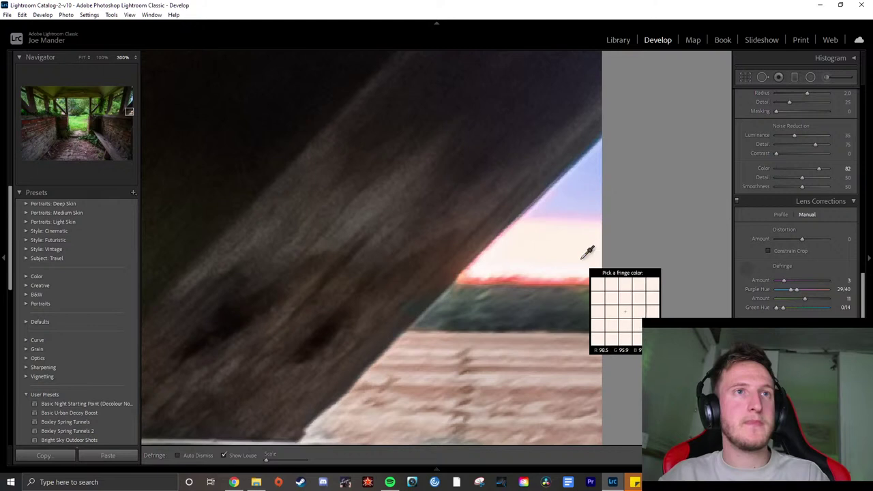
click(566, 173)
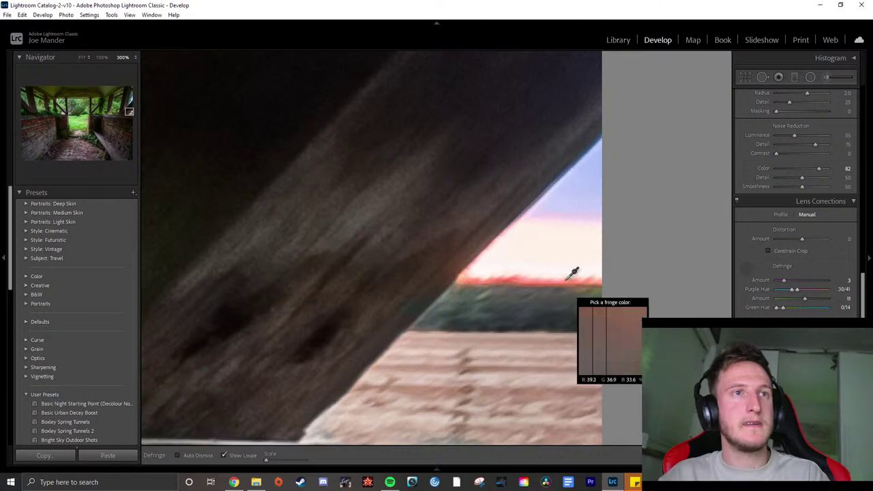
key(Escape)
click(516, 207)
drag(703, 153, 636, 203)
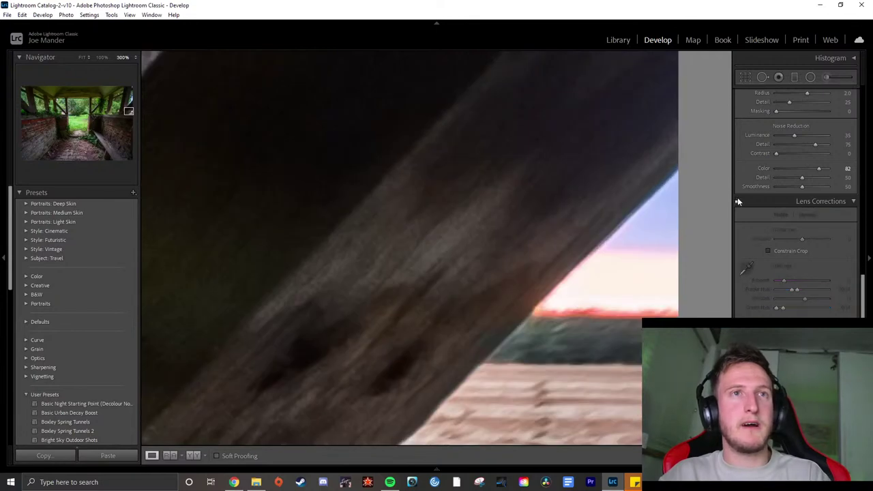
Sample the fringe on the leaves against the sky beside the upper beam, giving purple amount 4 and hue 28/55
drag(604, 124, 524, 290)
click(745, 269)
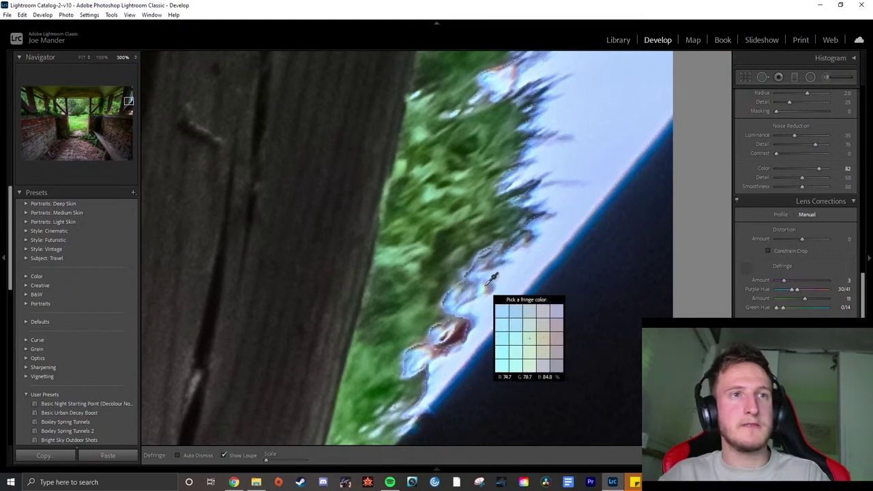
click(490, 281)
click(496, 280)
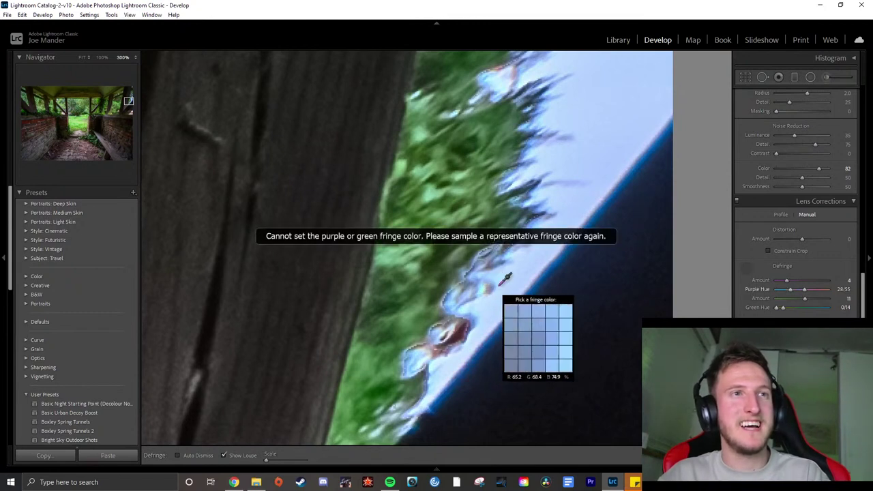
Compare the leaf tips and beam edge against the sky with lens corrections off and on, and check the lower beam's edge
click(736, 202)
click(737, 203)
click(736, 202)
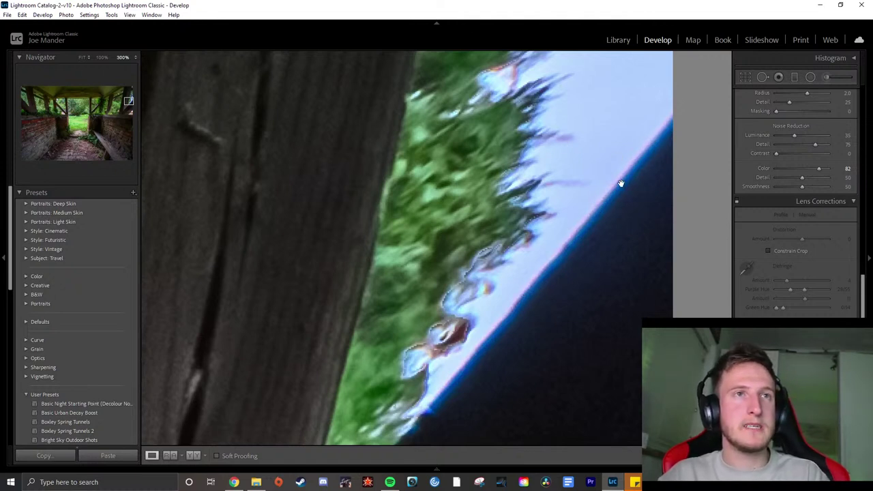
click(736, 201)
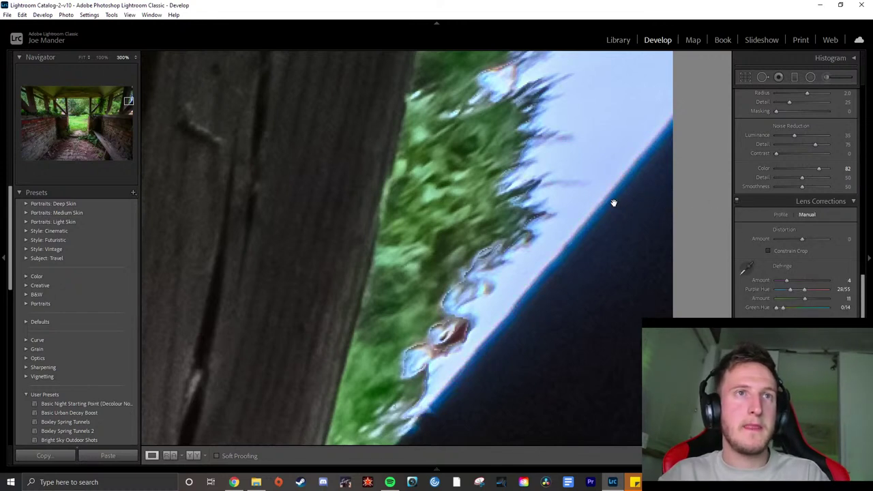
click(737, 200)
click(737, 200)
click(737, 200)
click(737, 200)
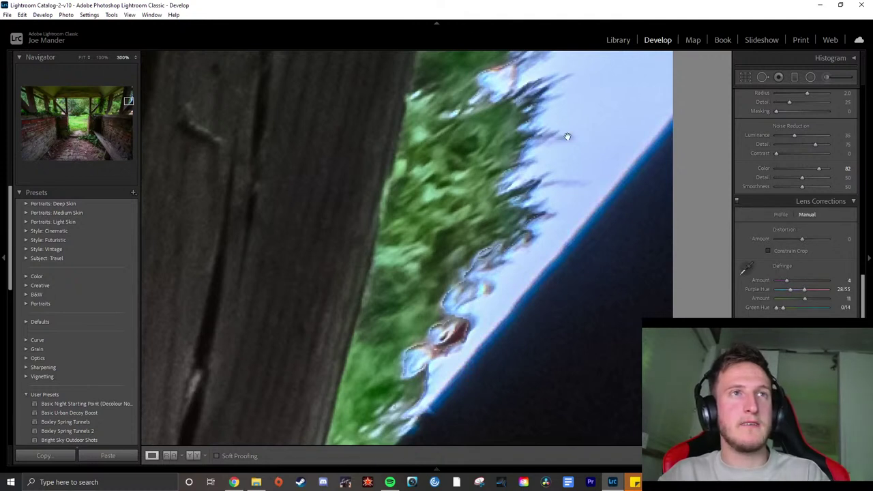
click(737, 201)
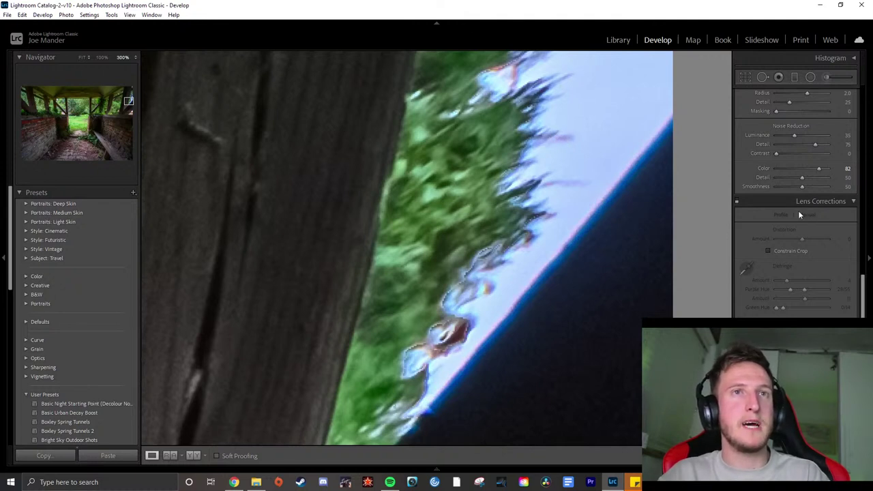
click(736, 201)
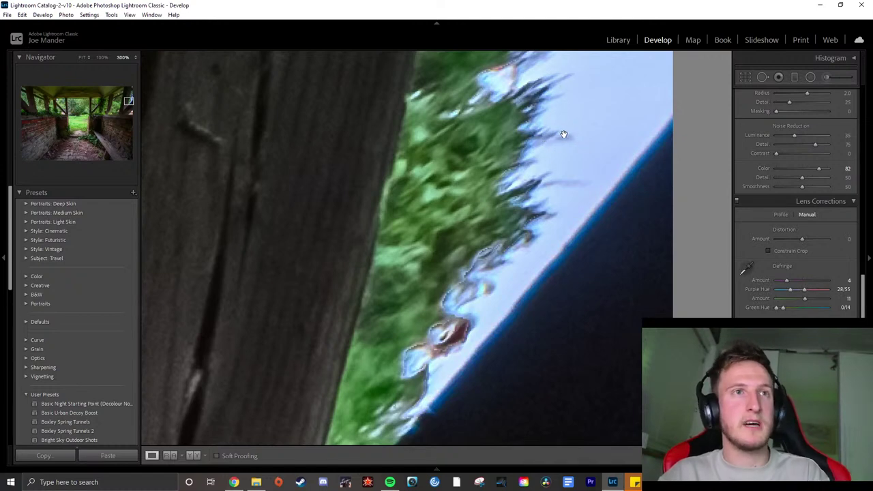
click(563, 134)
click(710, 190)
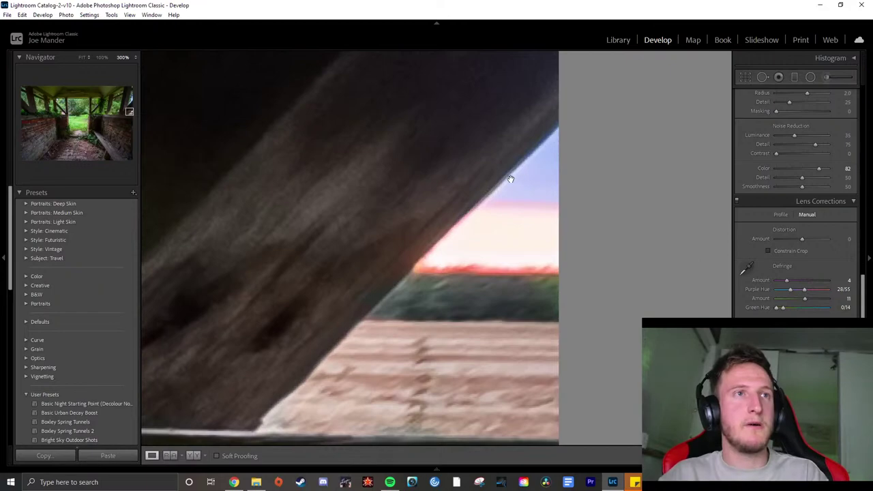
Inspect the lower beam's edge and the building behind the ivy at 300%, returning to the whole photo
click(524, 181)
click(425, 153)
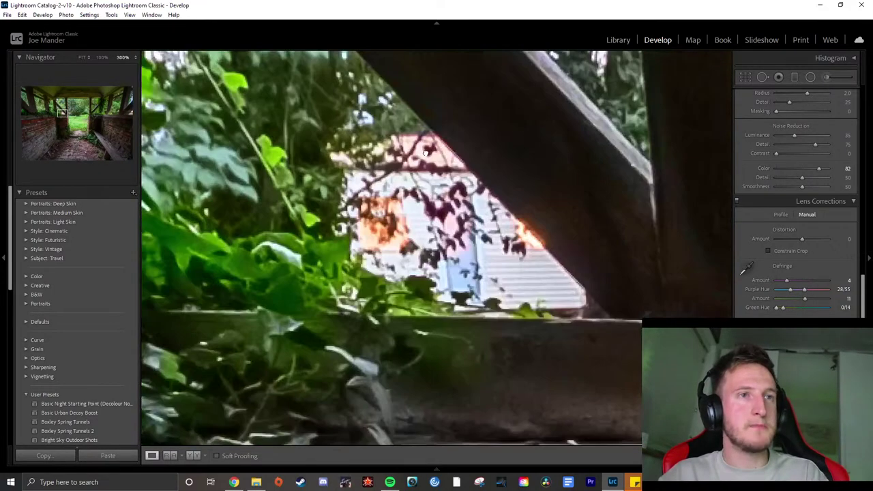
click(513, 240)
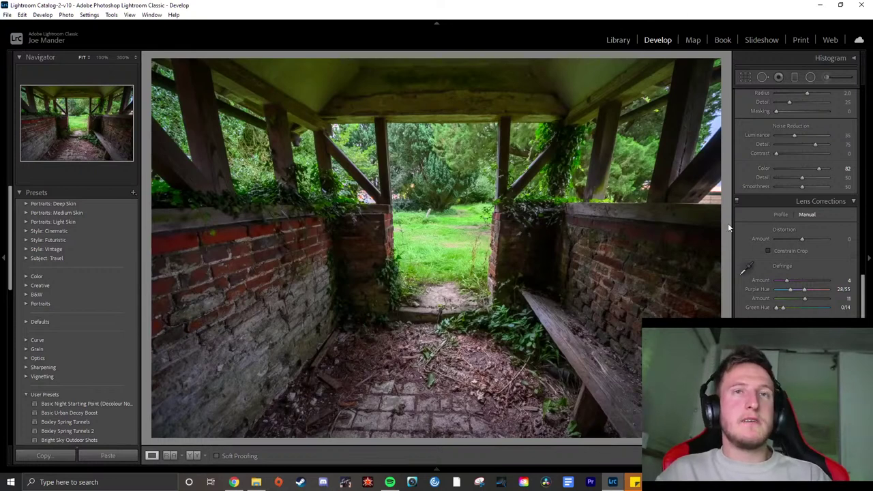
Try the Clarity at +100 on the whole shelter photo
scroll(751, 238, up, 10)
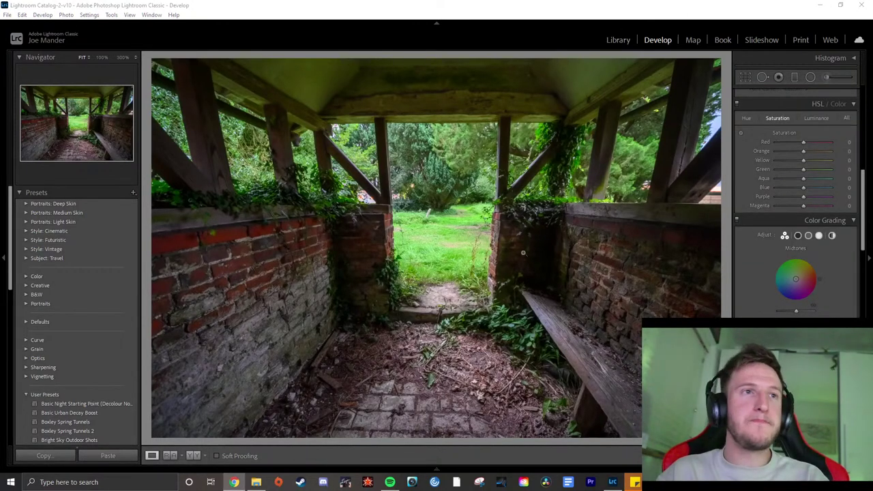
scroll(750, 215, down, 5)
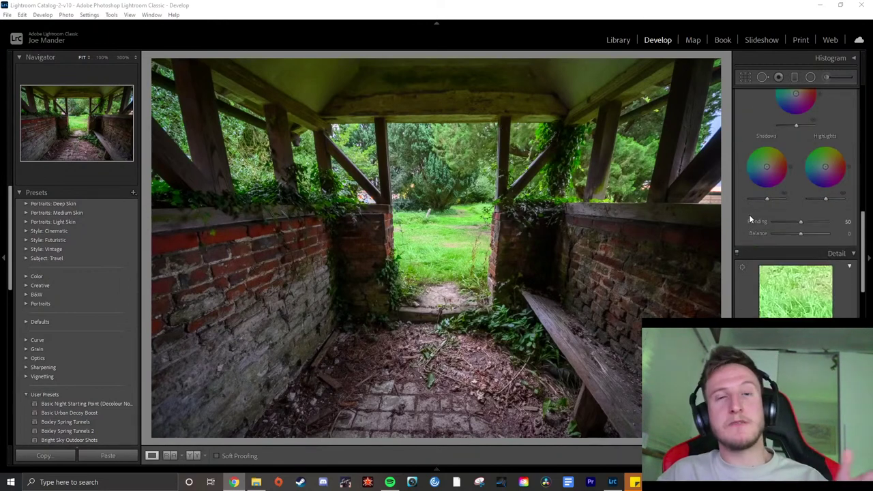
scroll(749, 254, down, 8)
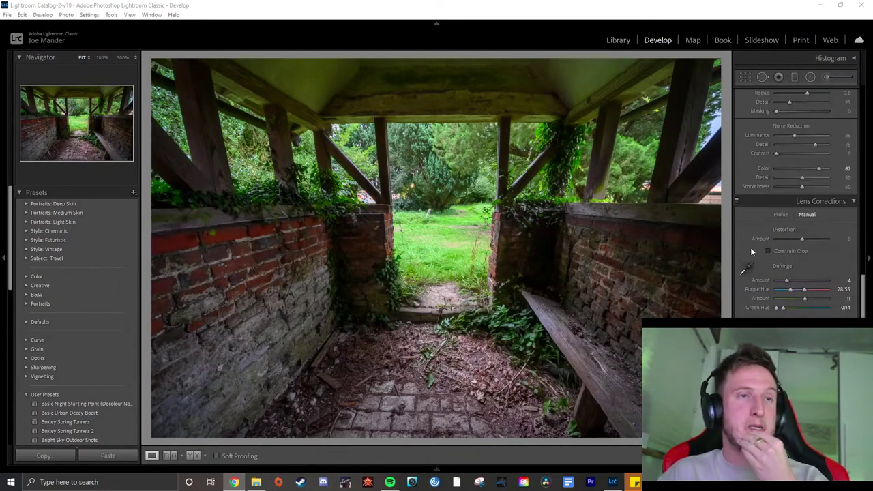
scroll(752, 246, up, 15)
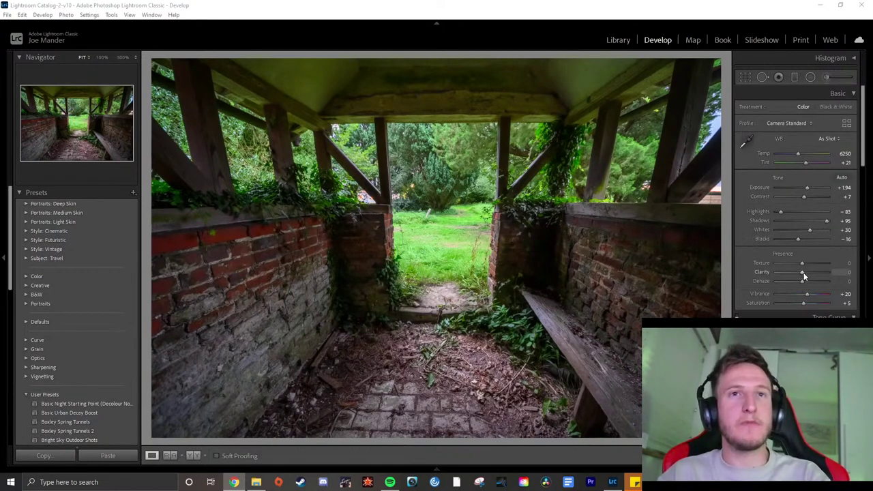
drag(812, 272, 857, 279)
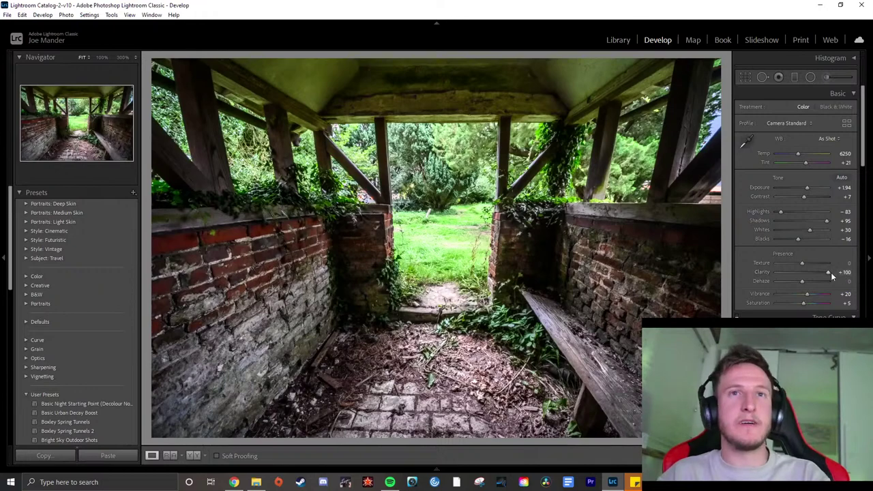
drag(817, 273, 841, 273)
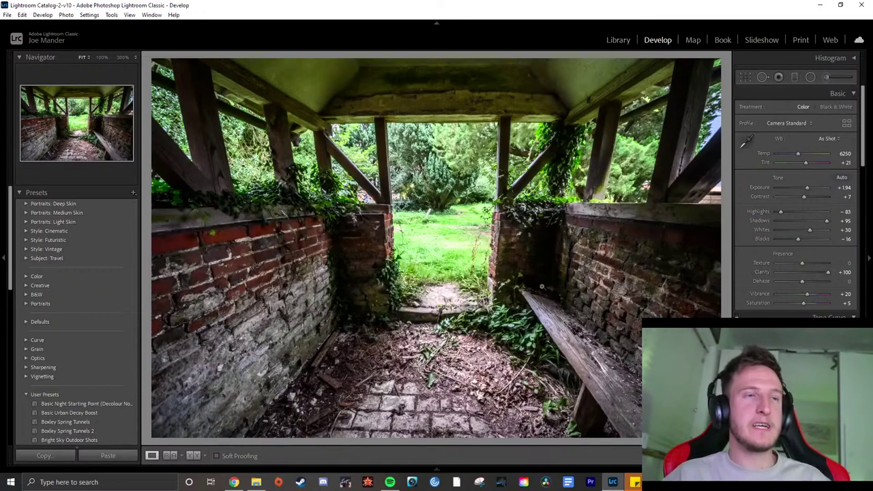
Examine the bench's wood grain at 300% and the effect of strong clarity across the whole photo
click(556, 322)
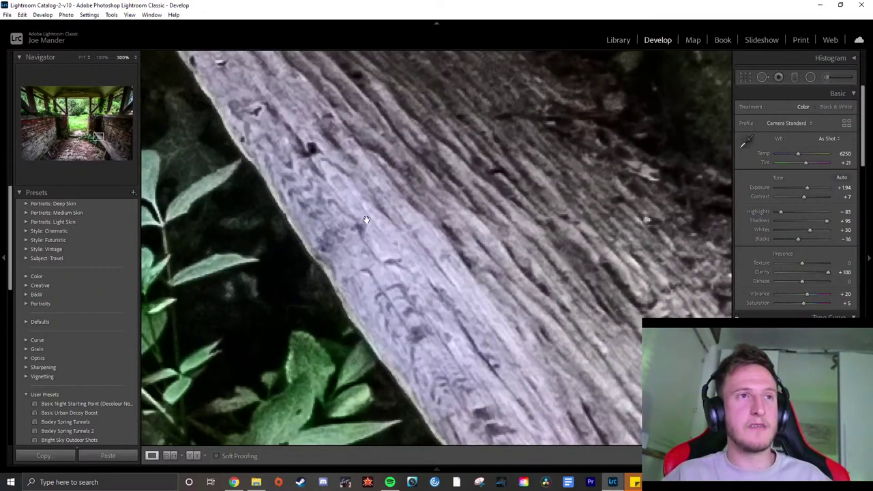
click(367, 220)
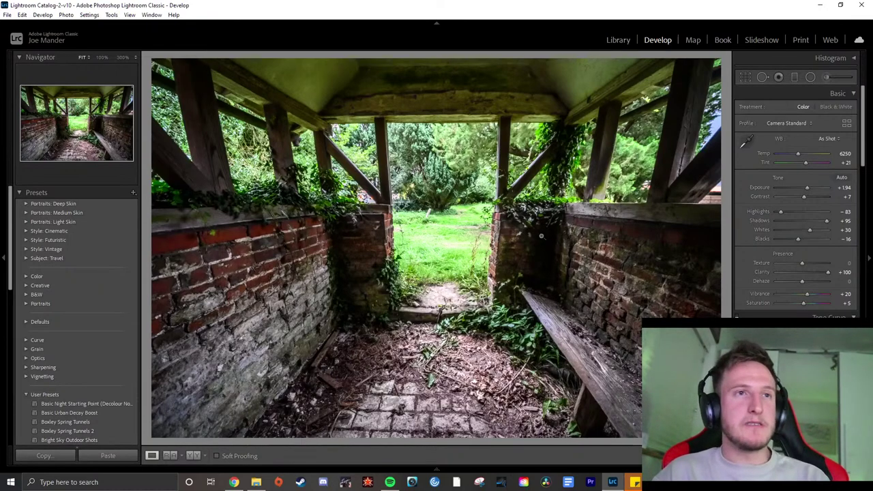
click(552, 273)
click(572, 286)
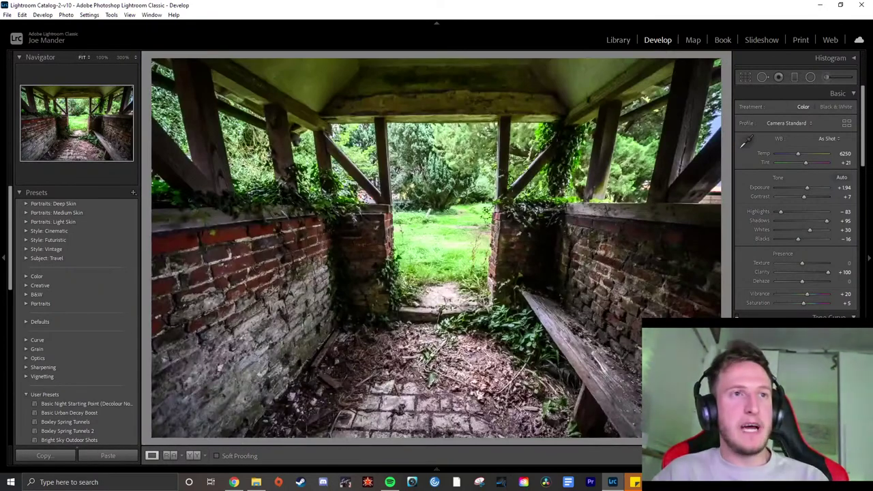
click(452, 304)
click(460, 339)
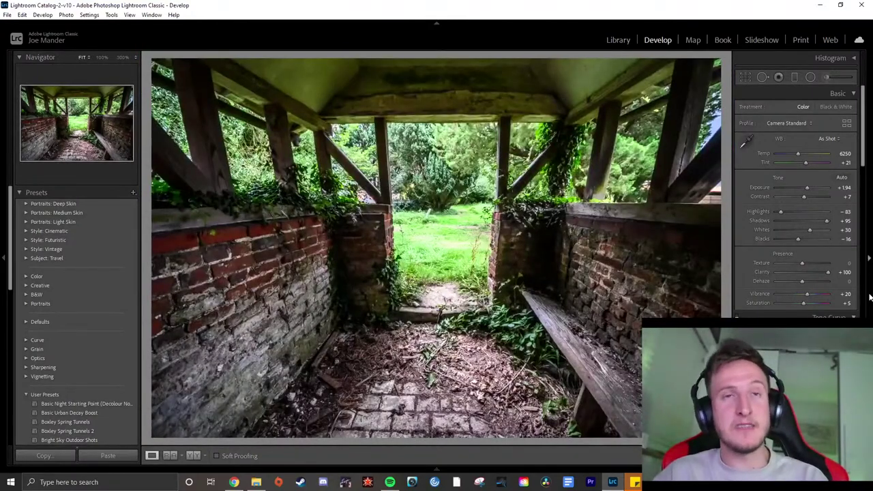
Set Clarity to +18, and test Texture at +100 before setting it to +19
mouse_move(828, 273)
mouse_down()
mouse_move(797, 276)
mouse_move(832, 267)
mouse_up()
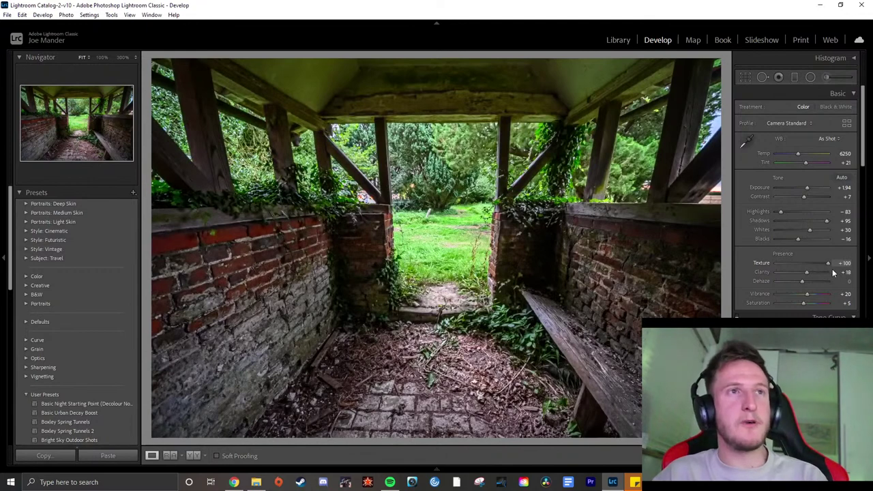
mouse_move(822, 267)
mouse_down()
mouse_move(808, 265)
mouse_move(811, 272)
mouse_up()
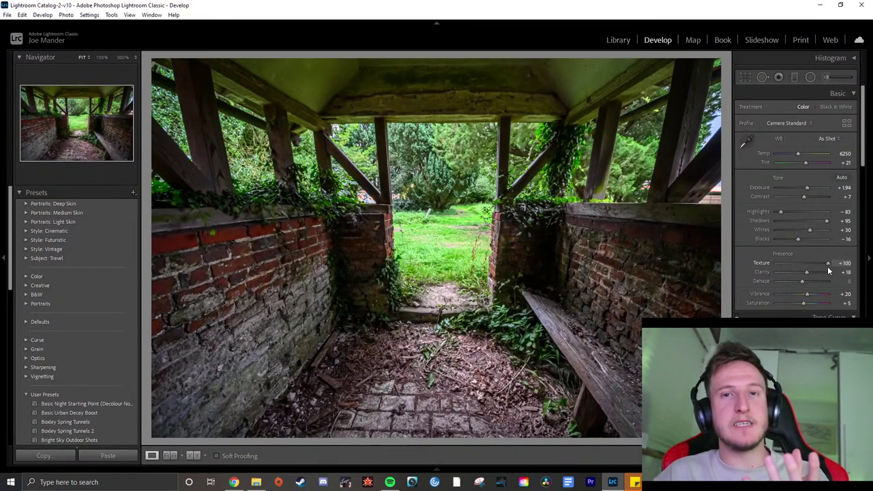
drag(819, 265, 810, 268)
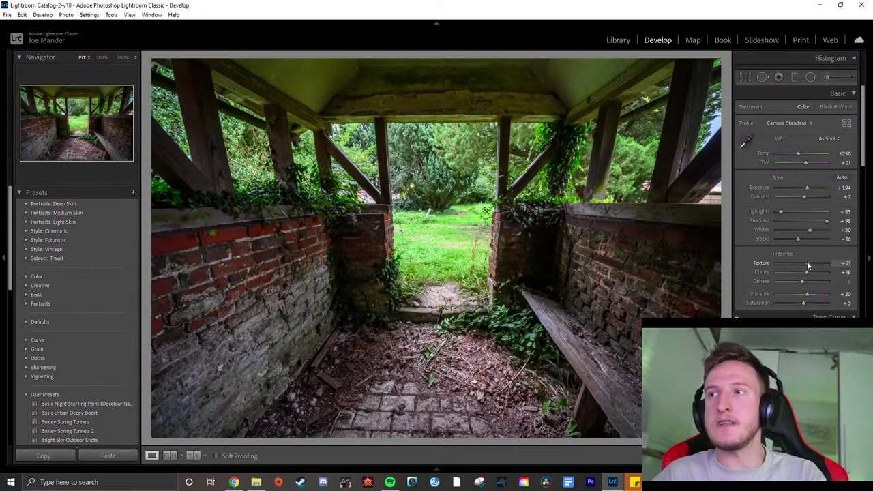
scroll(807, 263, down, 2)
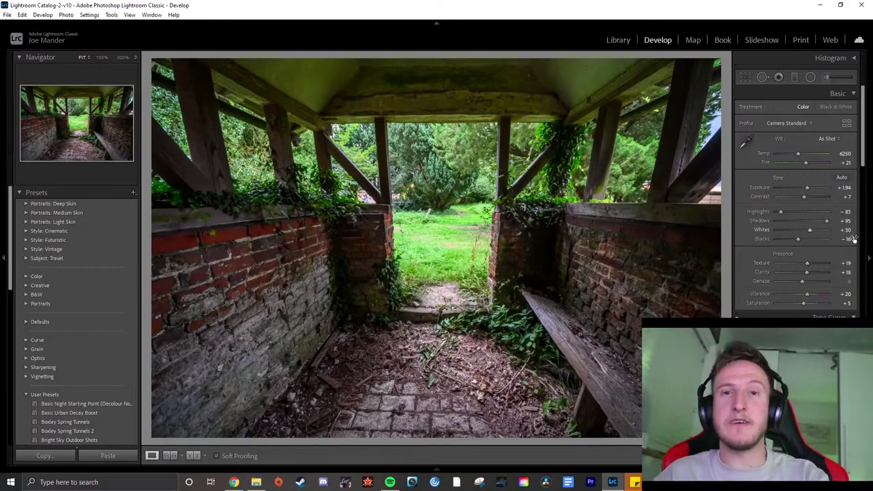
Examine the overall photo and zoom in to 300% on the lower beam's edge against the sky
click(557, 190)
click(576, 290)
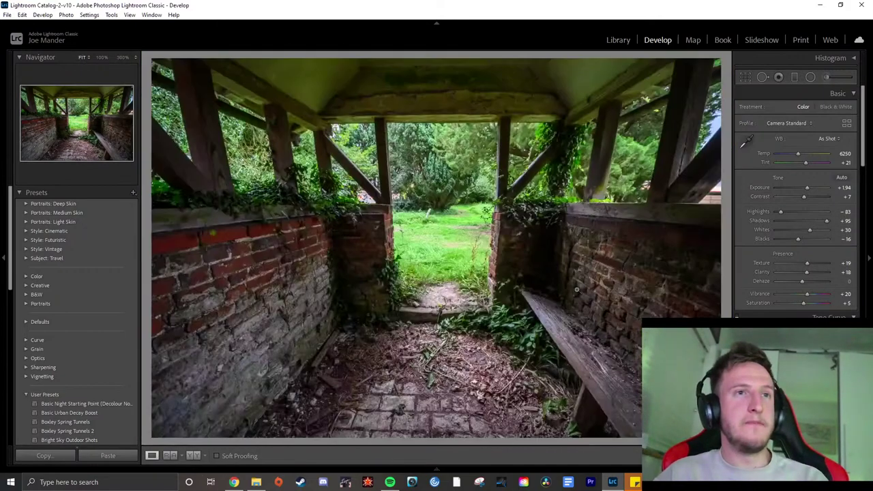
click(692, 183)
click(661, 189)
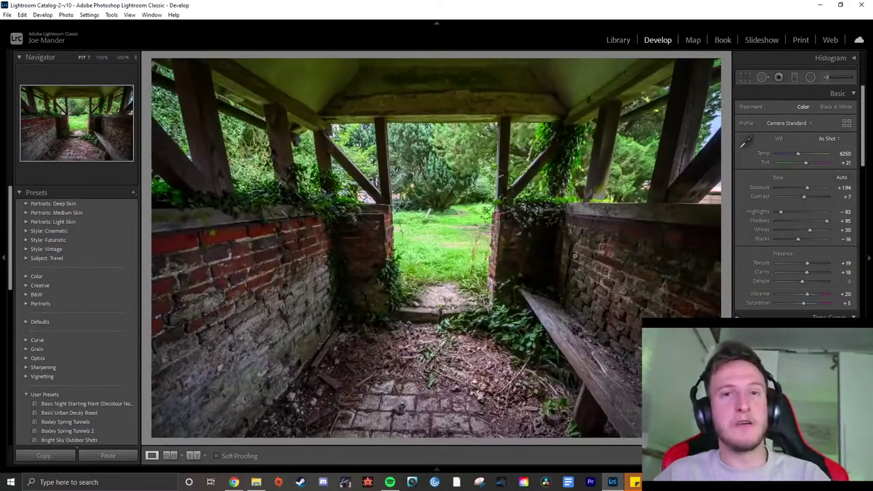
drag(727, 133, 549, 195)
drag(593, 318, 689, 135)
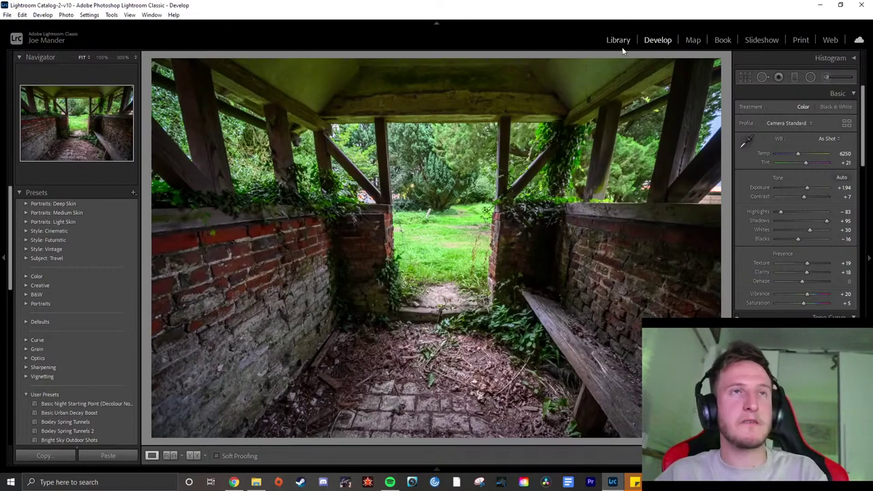
drag(706, 194, 402, 271)
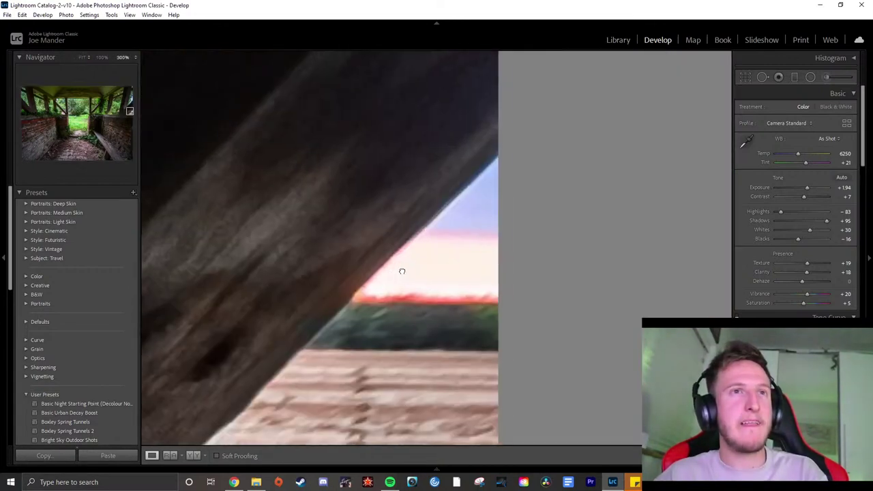
drag(506, 187, 357, 289)
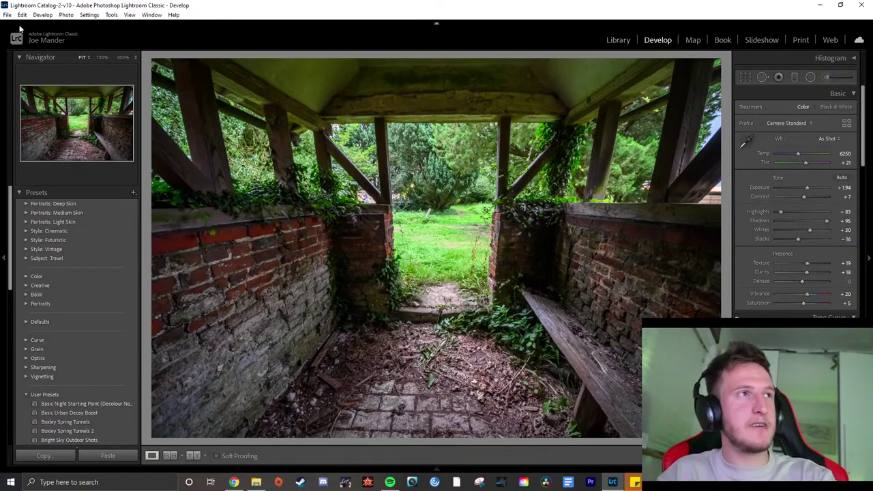
Switch to the Library's thumbnail grid and view dark exposure 37, DSC_3360.NEF, as a single image
click(617, 40)
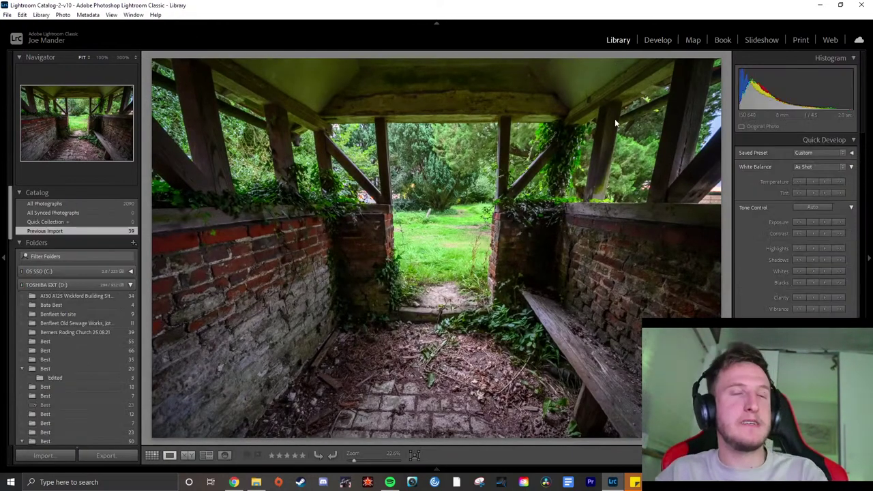
click(257, 483)
click(256, 483)
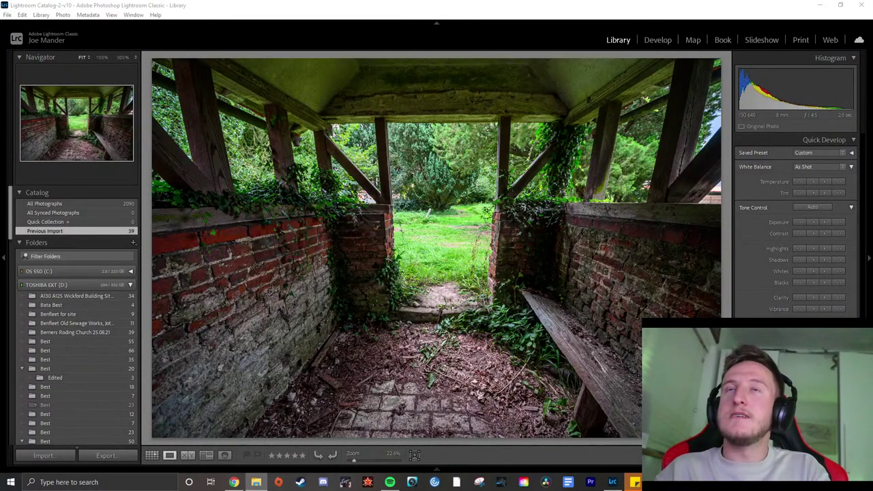
click(152, 456)
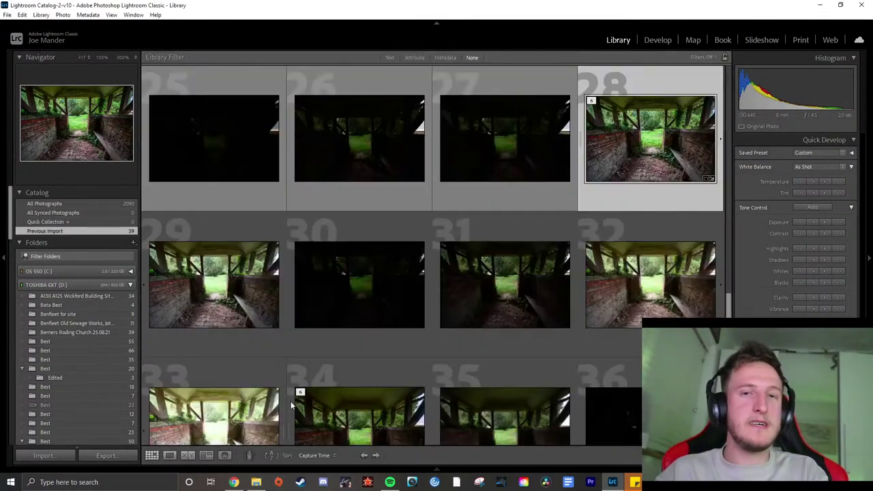
scroll(631, 301, down, 3)
click(630, 293)
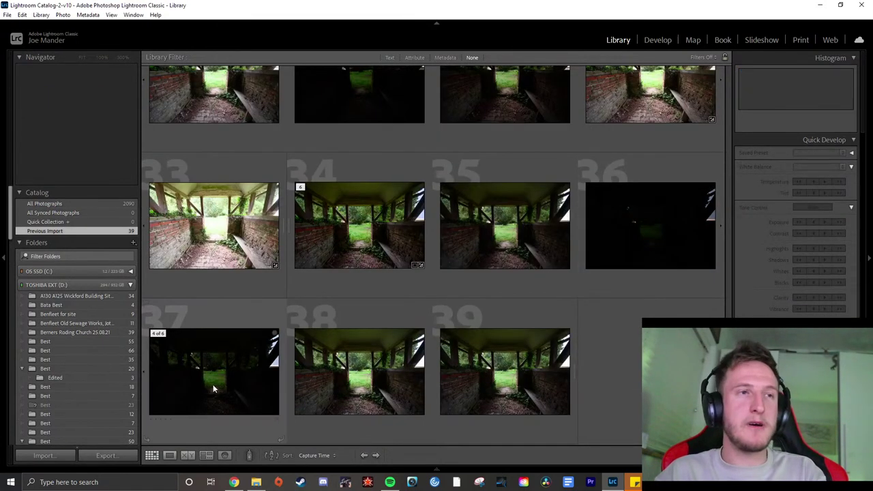
double_click(226, 363)
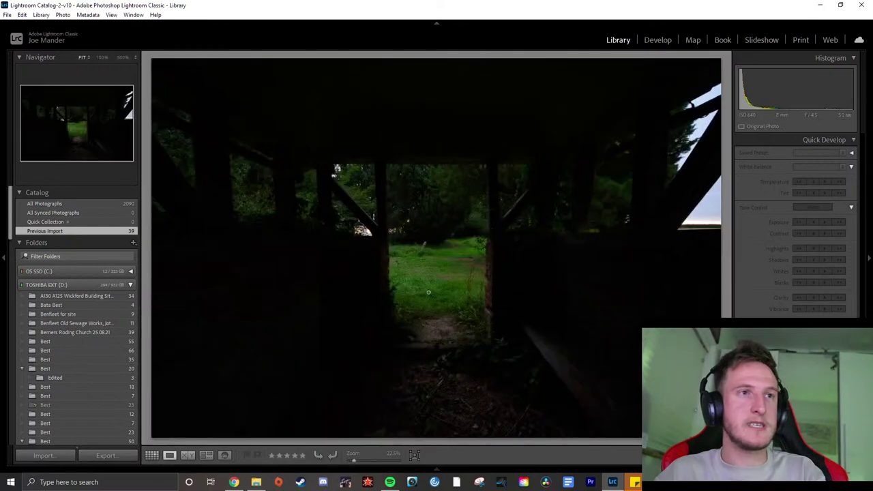
click(152, 456)
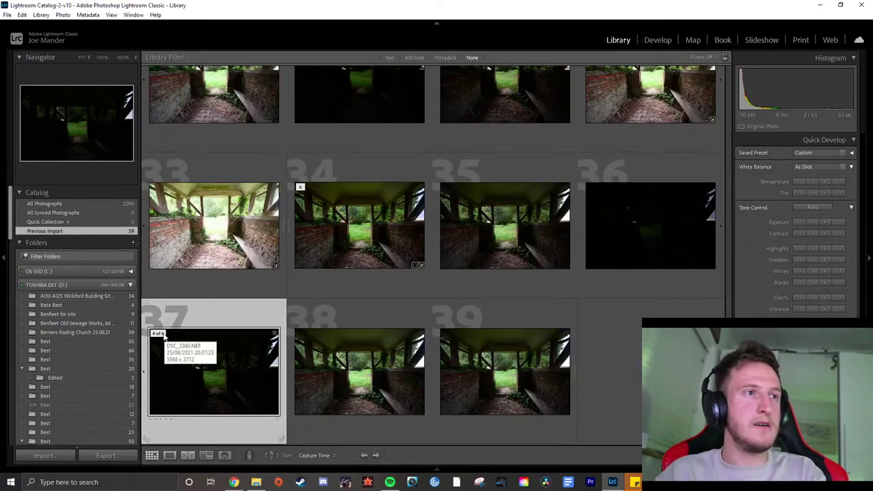
Find dark shelter exposure 27 among the earlier thumbnails, view it as a single image and return to the grid
scroll(307, 346, up, 5)
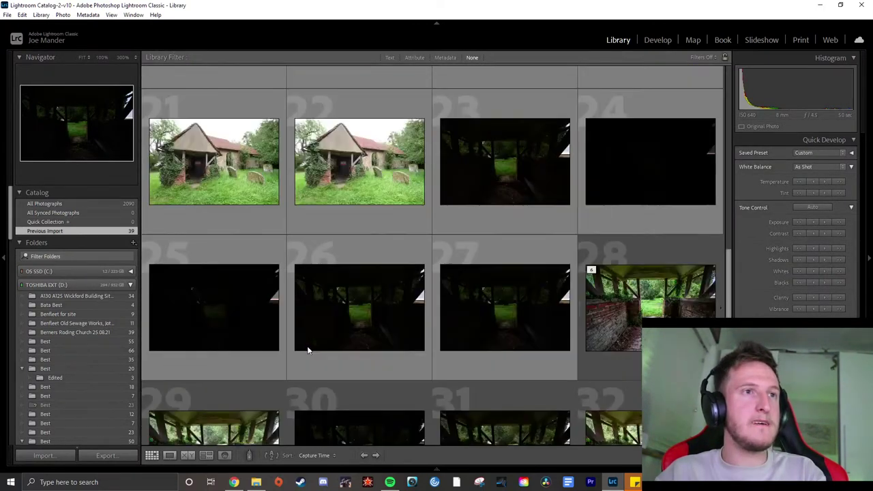
click(468, 293)
double_click(506, 312)
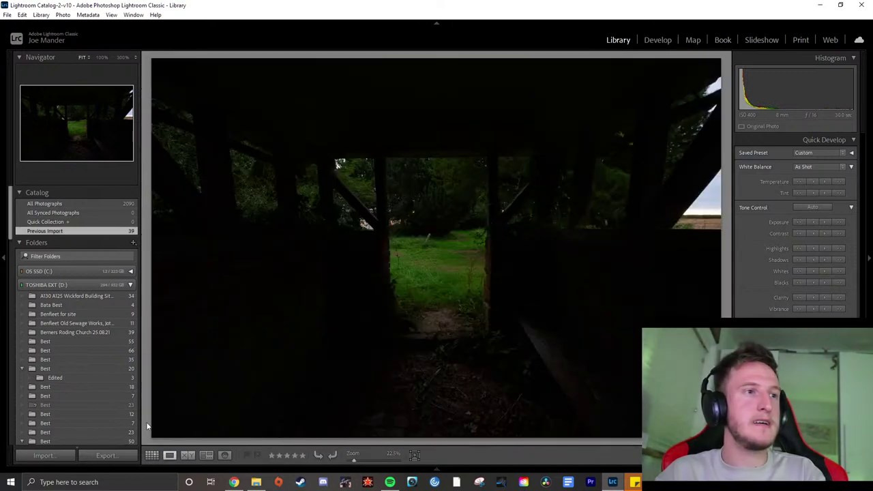
click(152, 456)
Show exposure 27 in File Explorer and import one dark shelter exposure at its current location
right_click(500, 279)
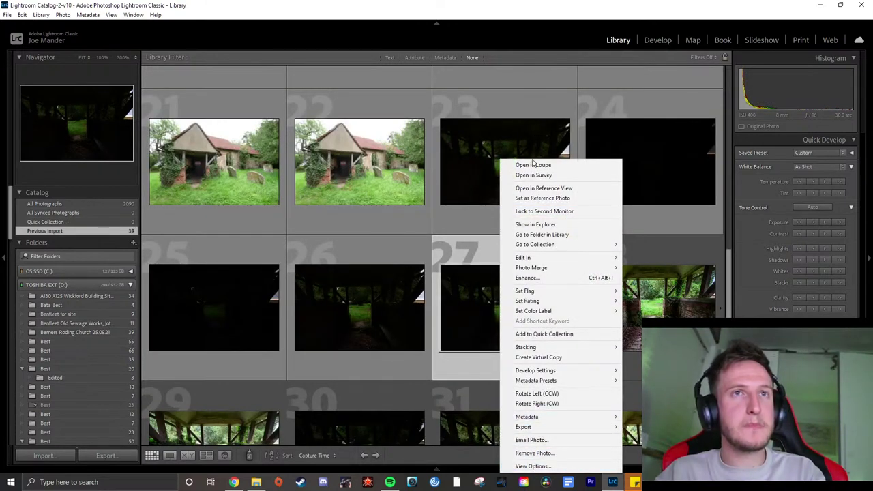
click(539, 225)
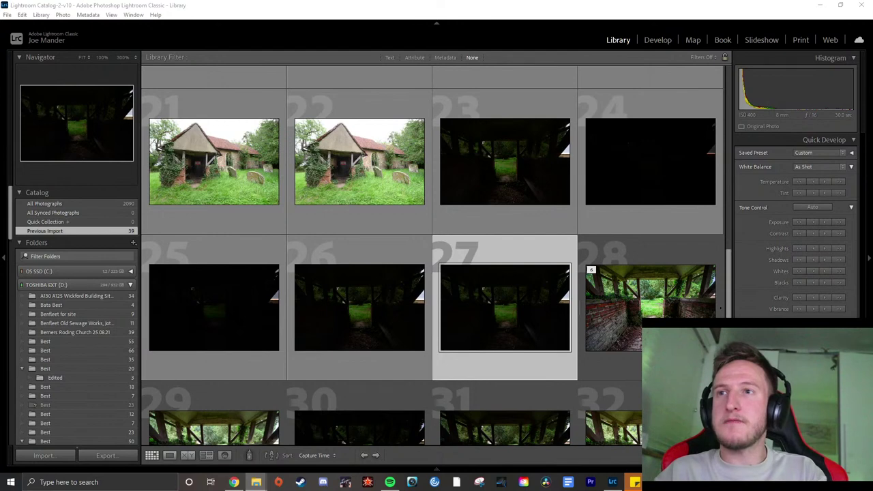
key(alt+Tab)
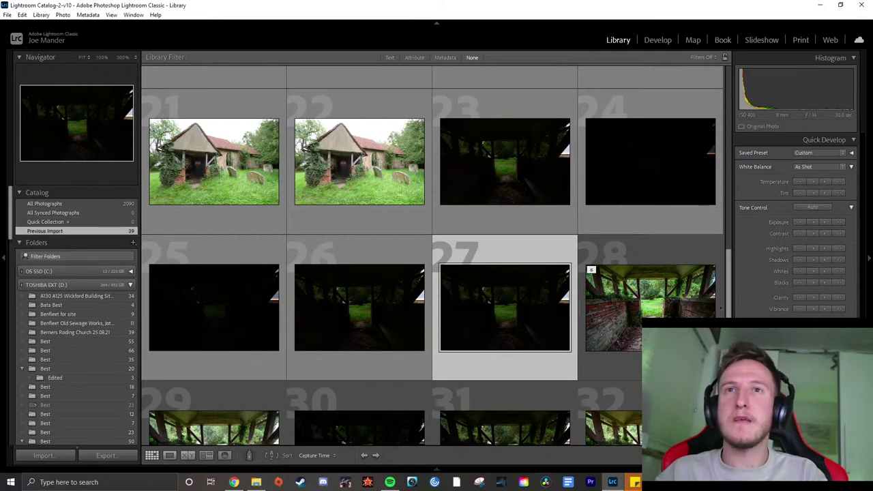
key(alt+Tab)
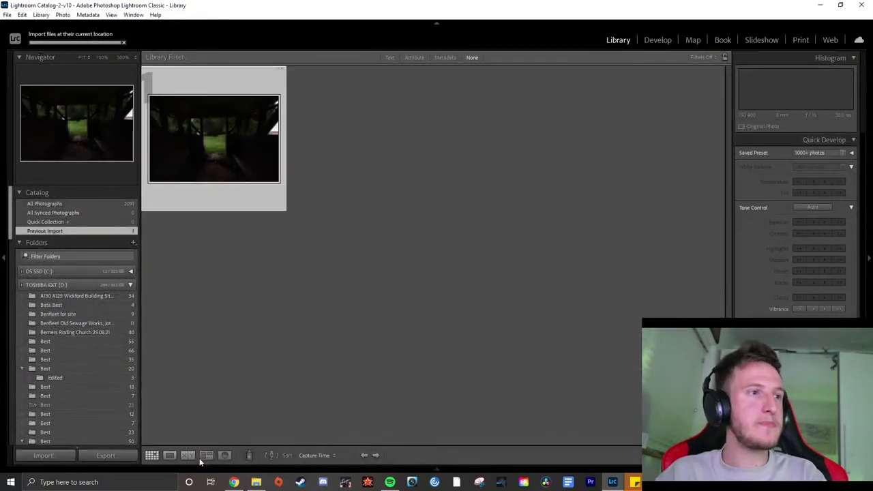
Find two dark shelter exposures among all photographs, add them to the Quick Collection and show that collection
click(52, 205)
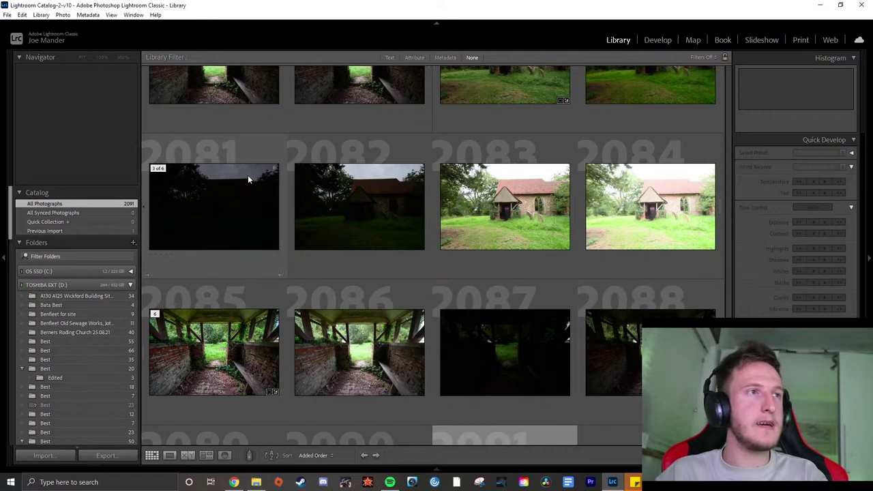
scroll(287, 205, down, 2)
scroll(305, 222, up, 4)
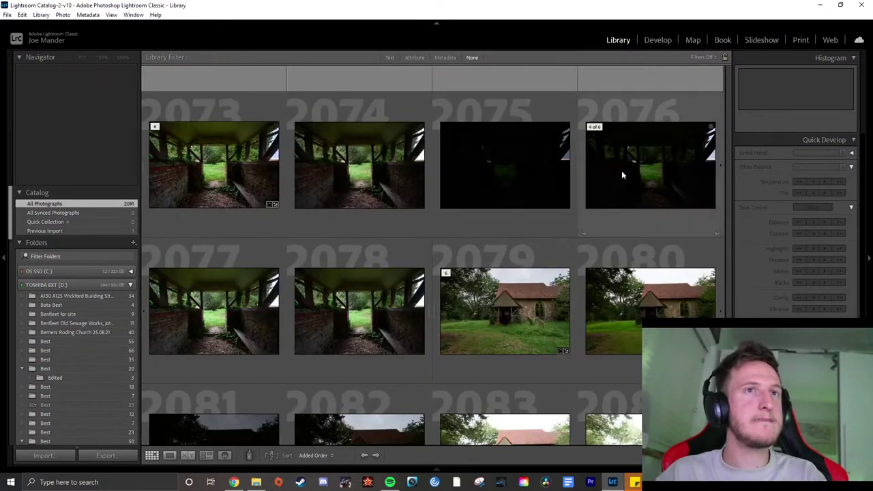
click(622, 170)
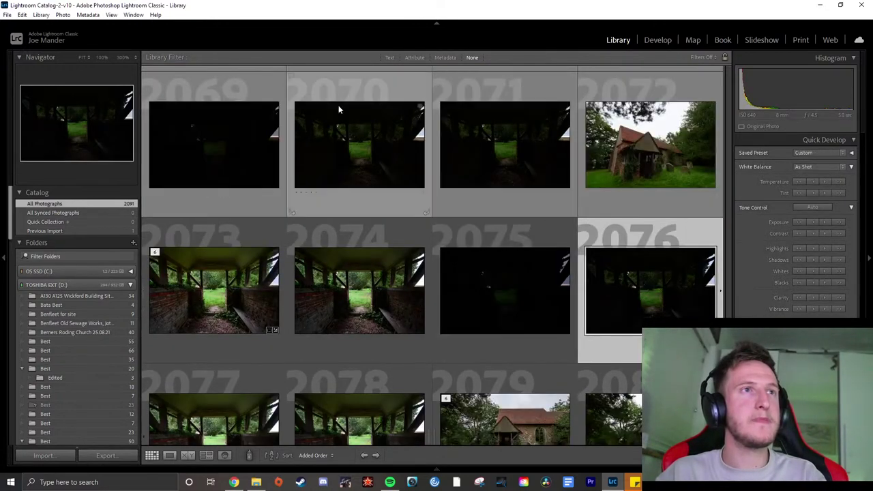
click(382, 116)
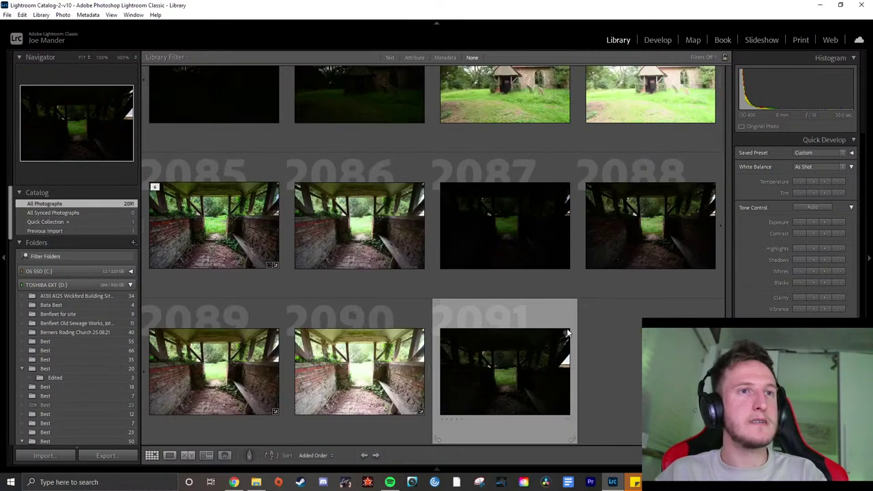
click(47, 222)
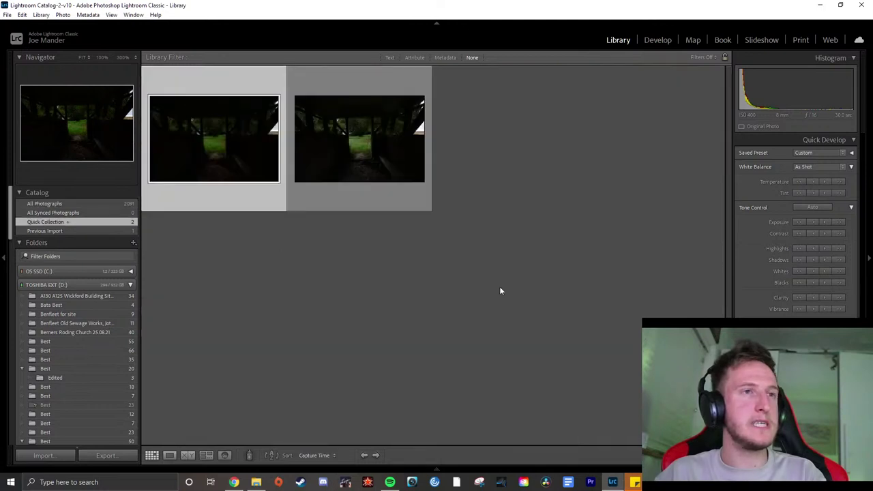
View the first dark exposure in the Quick Collection as a single image and raise its exposure to +3.33
double_click(228, 113)
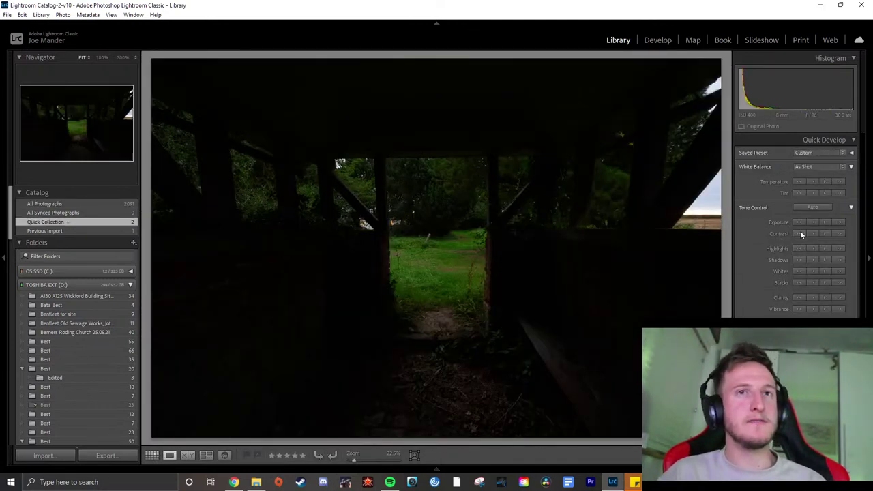
click(838, 221)
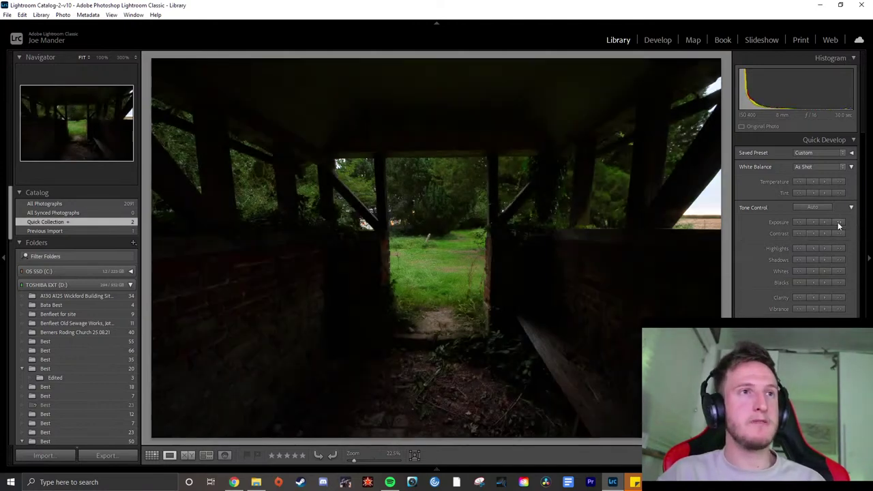
click(803, 222)
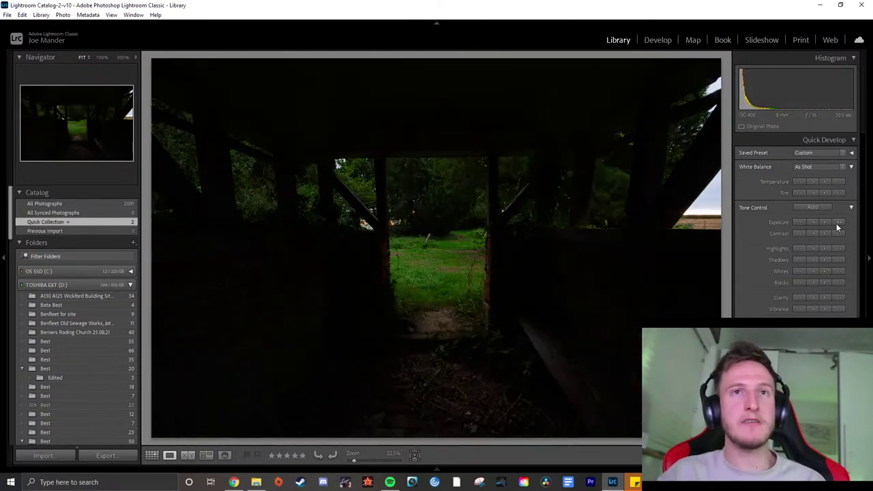
click(837, 223)
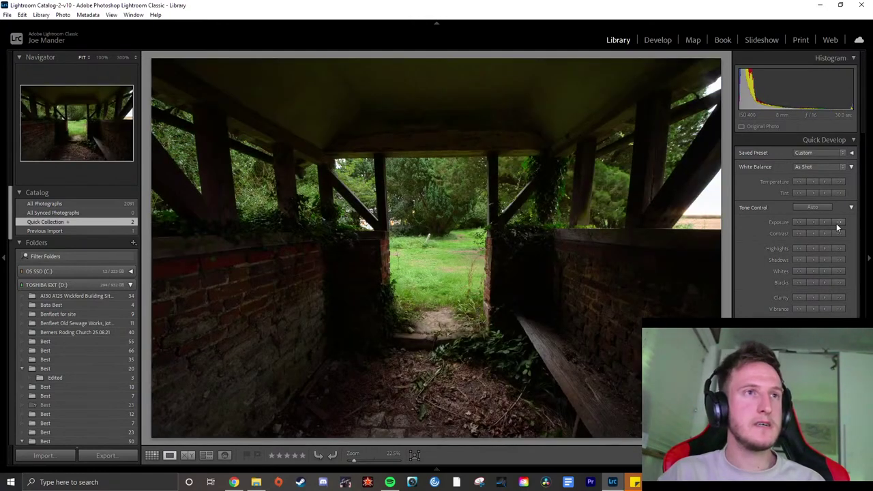
click(837, 222)
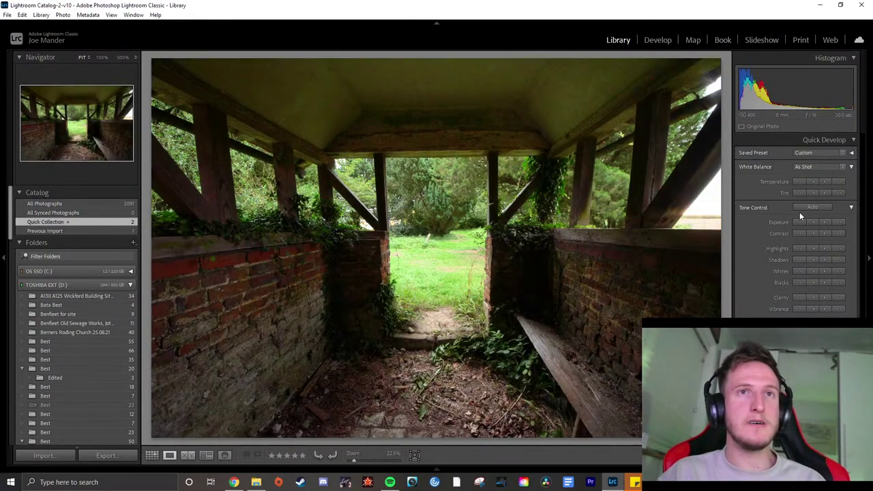
Examine the shadowed brick wall above the bench for noise at 300% and return to the full image
click(579, 270)
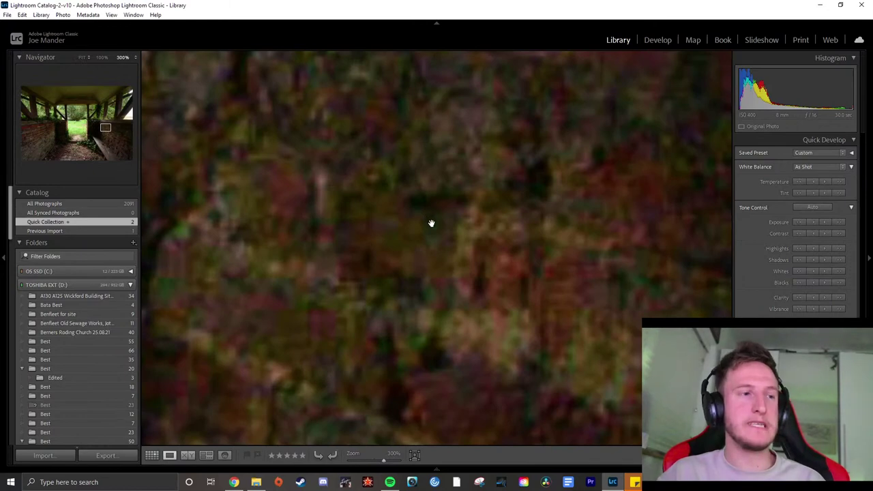
click(500, 221)
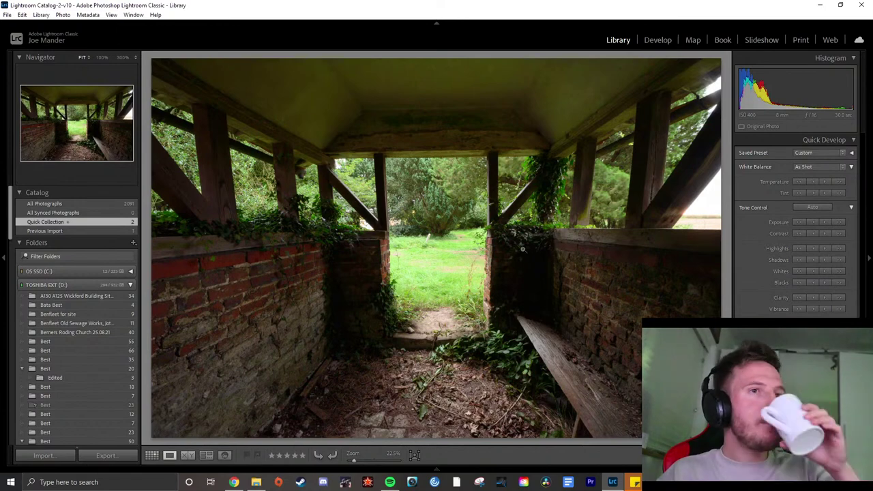
click(569, 262)
click(571, 277)
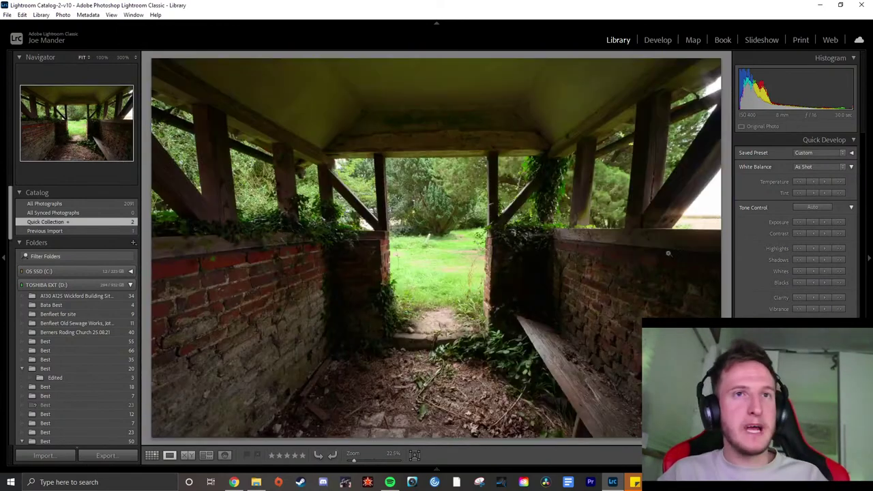
Compare the brightened exposure with its original side by side in Develop, and return to the single-image view
click(658, 41)
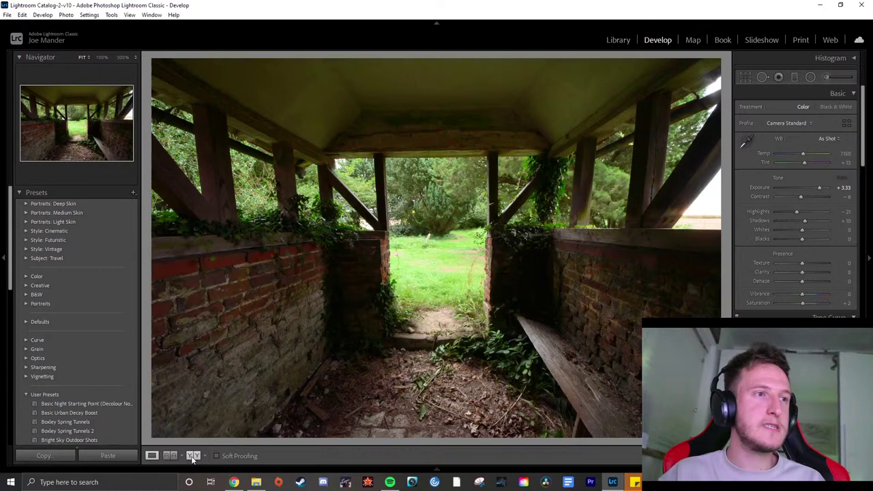
click(193, 457)
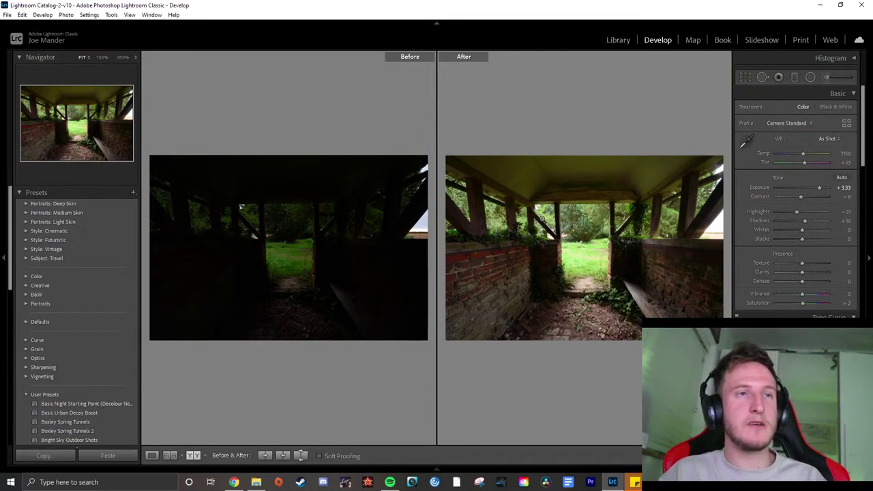
click(151, 456)
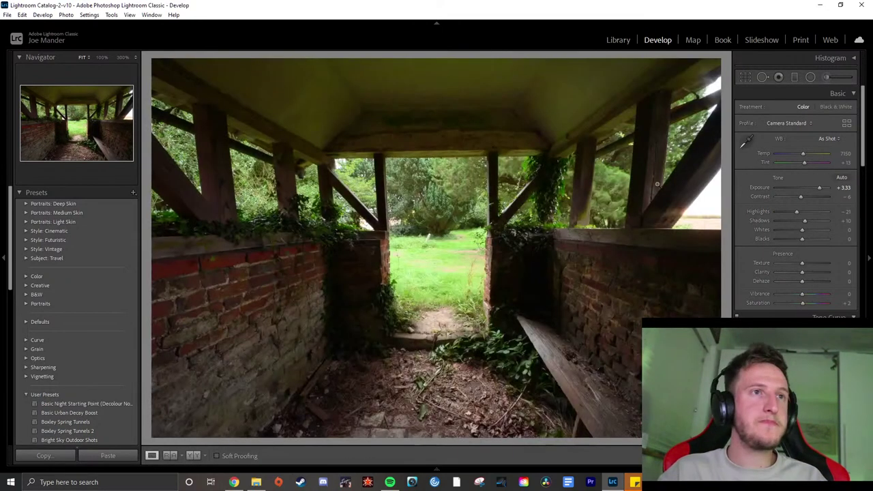
View the second dark exposure of the Library's Quick Collection as a single image and raise its exposure until the brick walls are bright
click(618, 40)
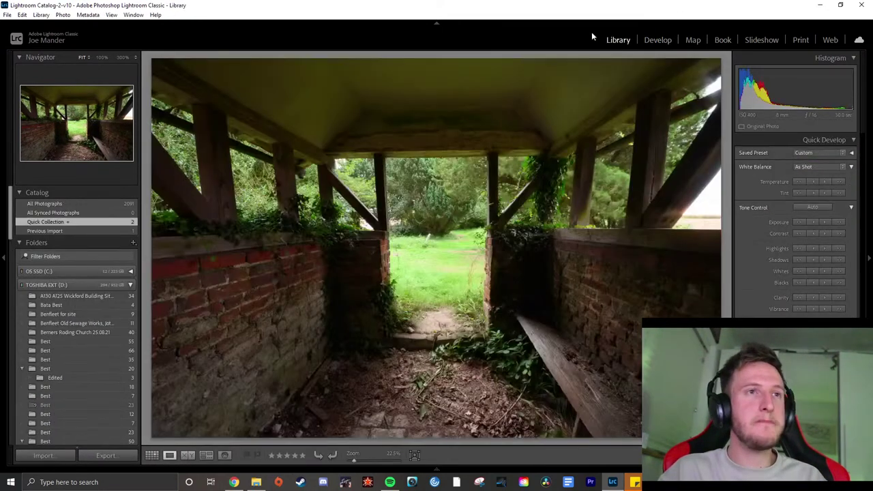
click(151, 455)
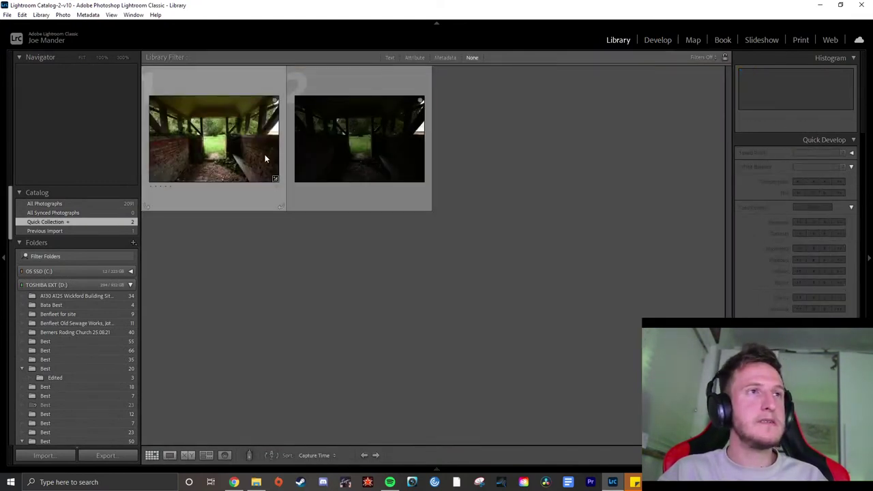
double_click(416, 144)
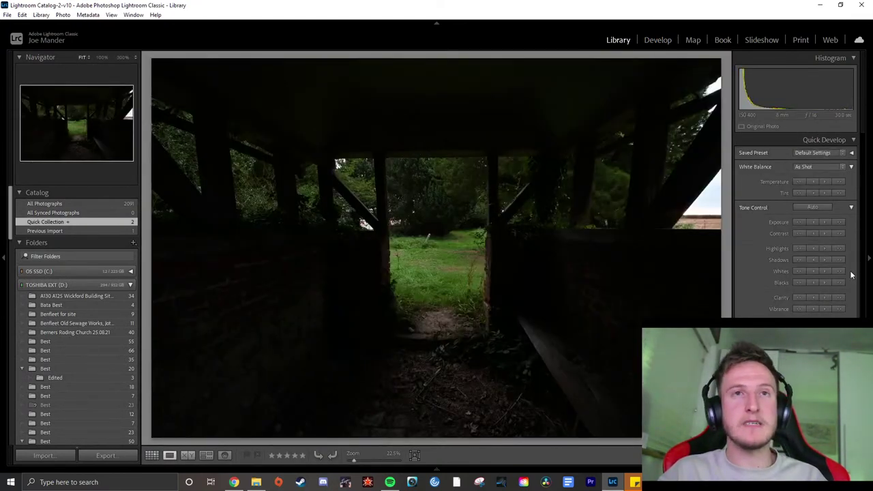
click(839, 221)
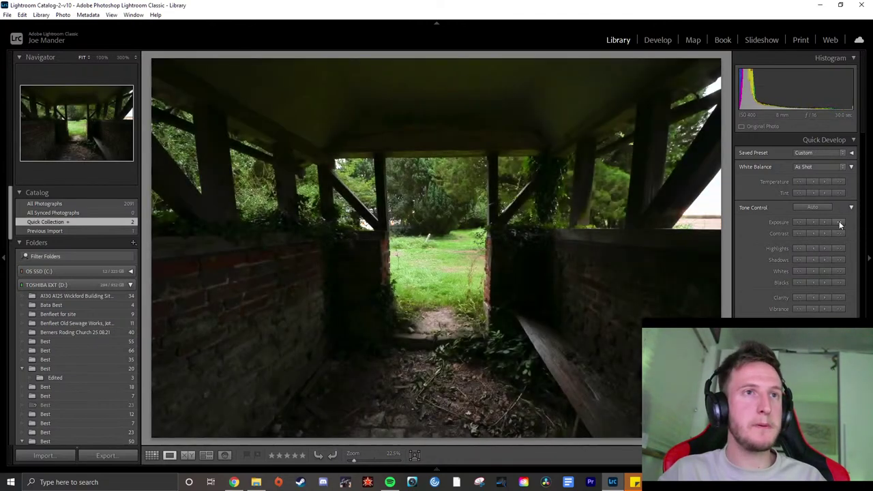
click(839, 221)
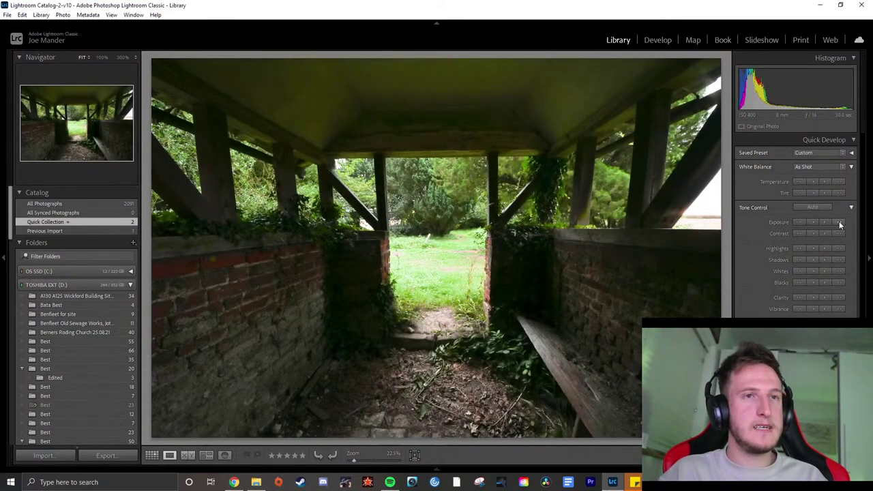
click(839, 221)
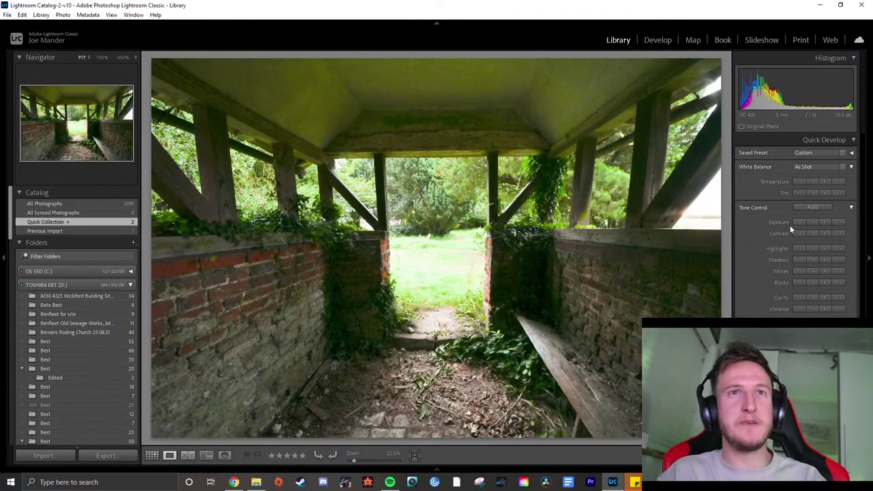
Examine the grass beyond the doorway at 300% and compare the two brightened exposures by switching back and forth between them
click(443, 258)
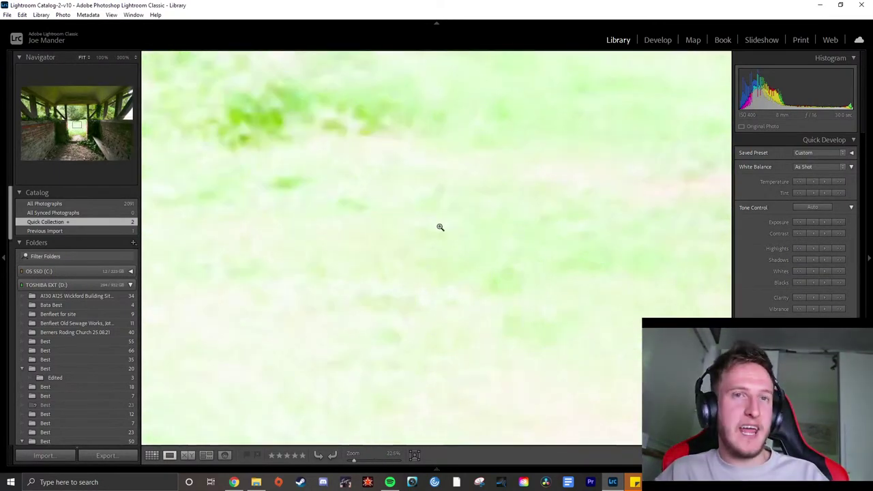
click(439, 230)
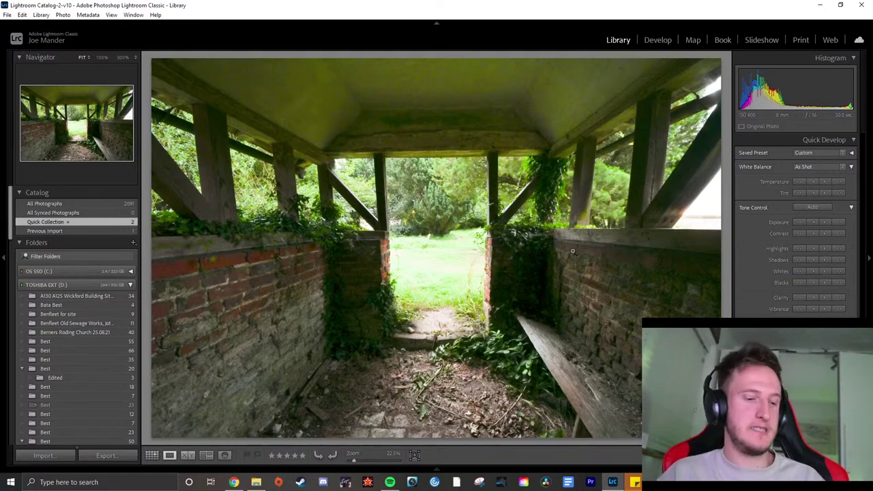
key(Right)
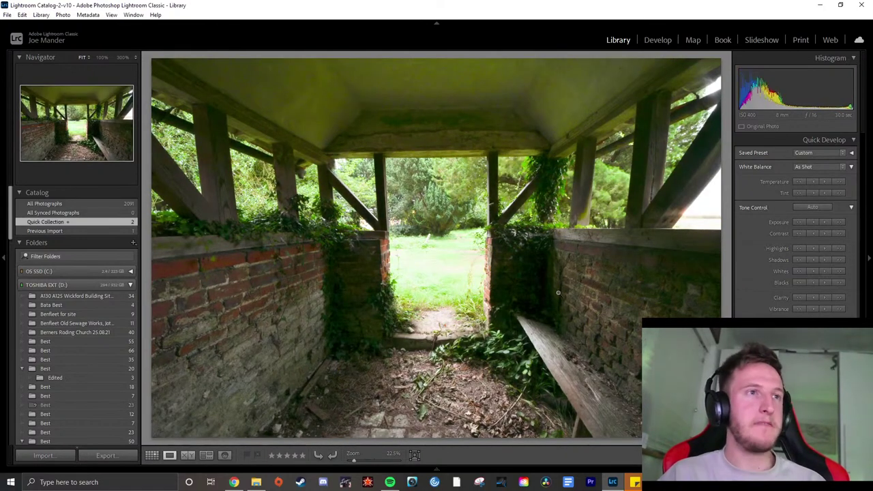
key(Left)
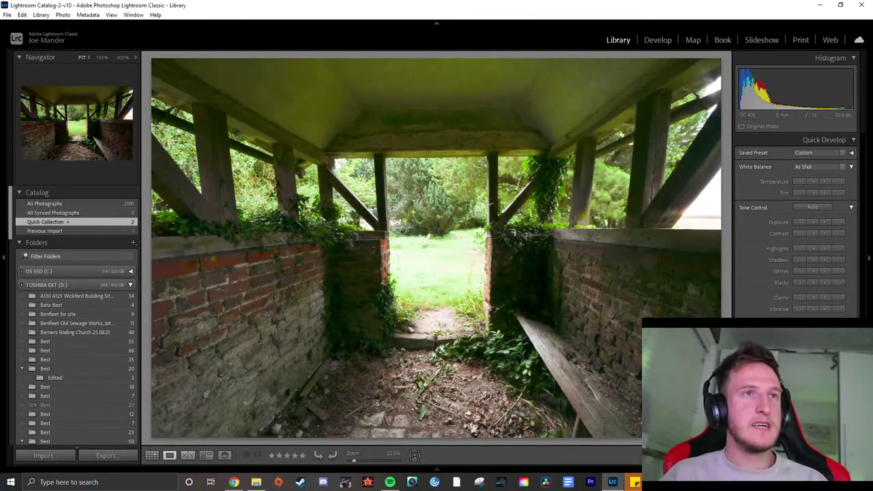
key(Right)
key(Left)
key(Right)
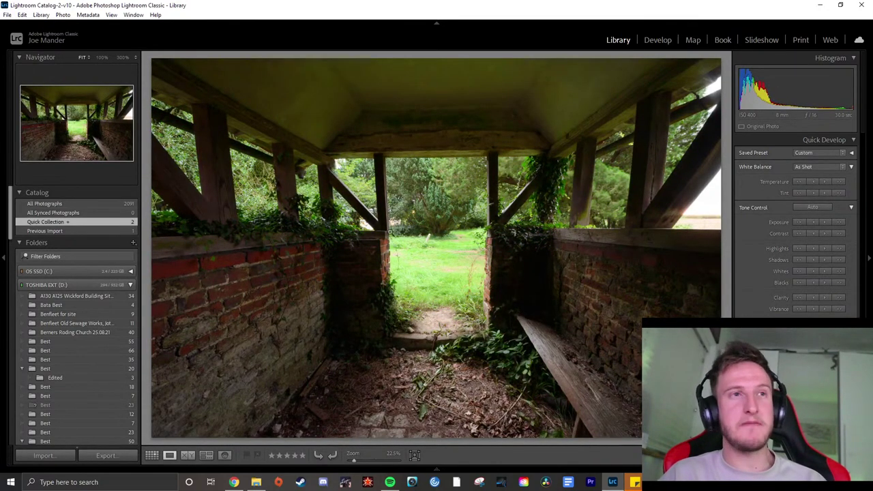
key(Left)
Examine the brick wall and the dark ivy-covered areas on both sides of the doorway at 300% for shadow noise
click(600, 303)
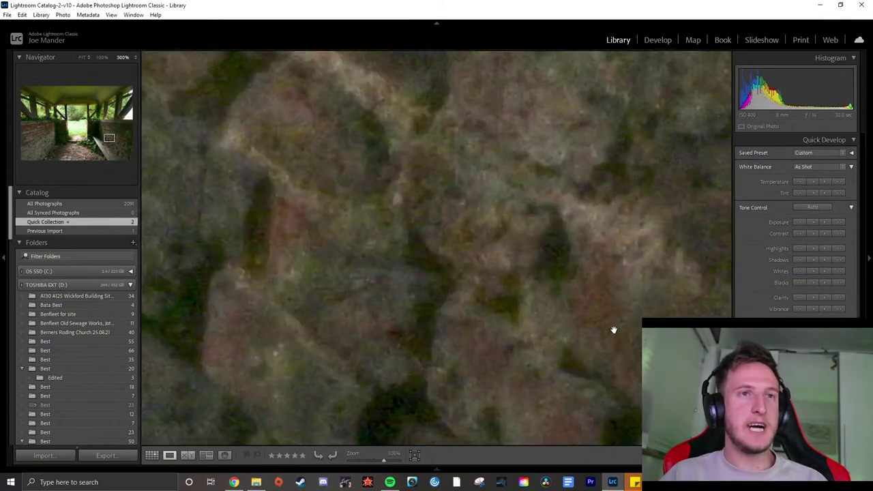
click(546, 259)
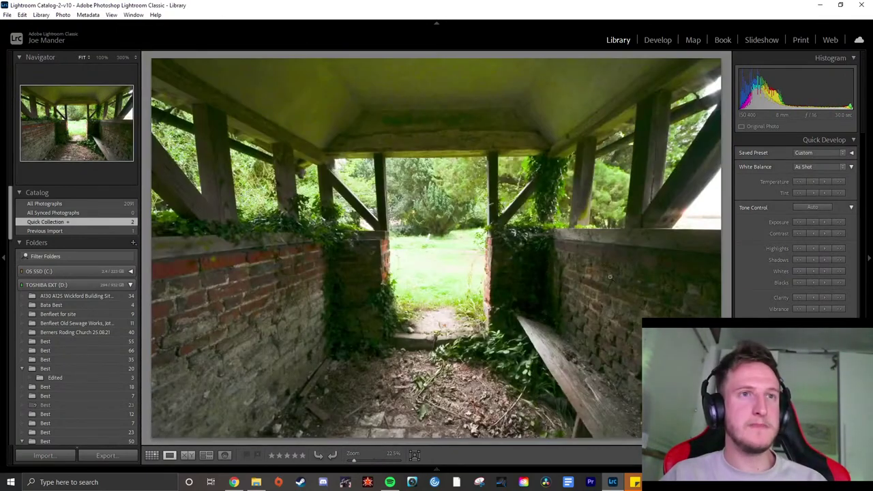
click(336, 297)
drag(330, 284, 382, 312)
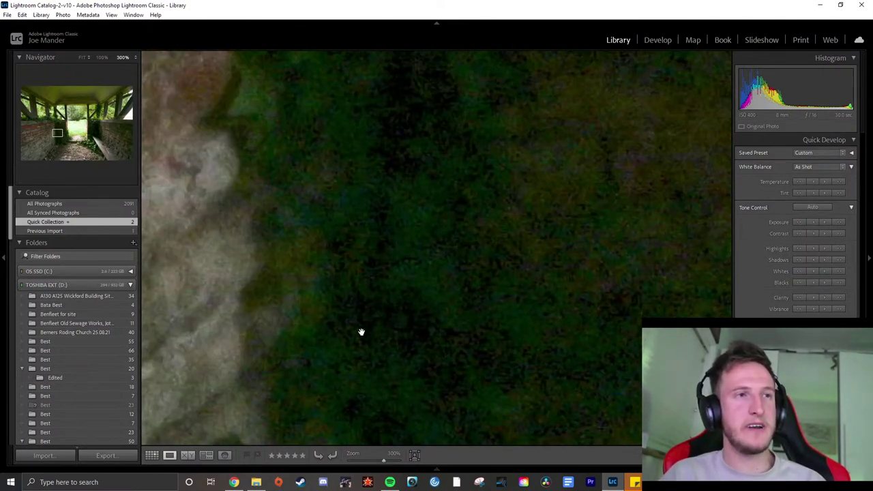
click(409, 348)
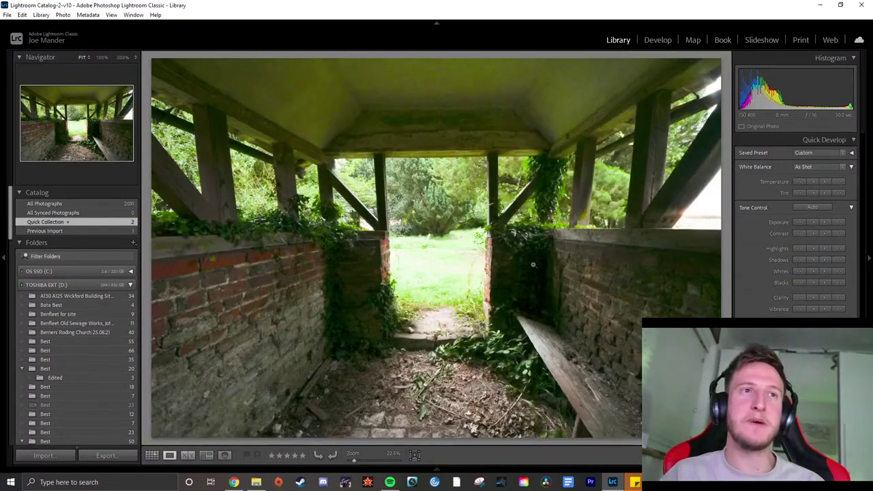
click(544, 302)
drag(544, 302, 468, 116)
click(495, 232)
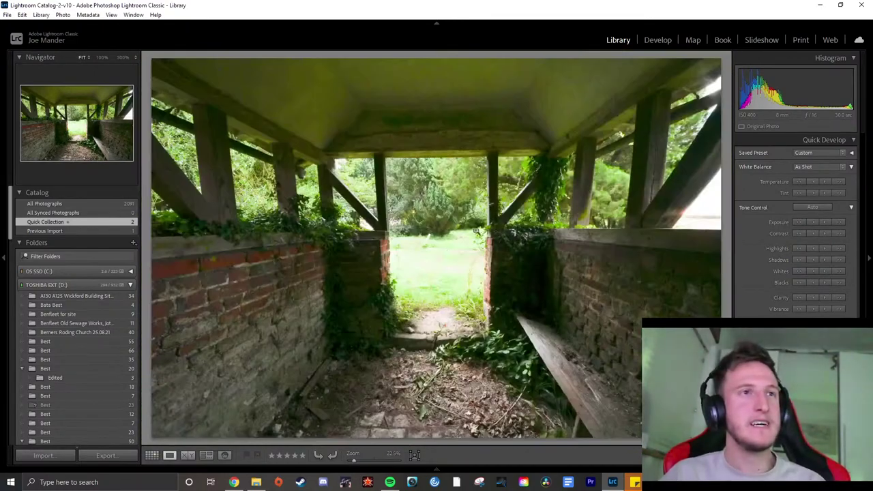
Examine the grass beyond the doorway at 300% in both brightened exposures to compare the highlight detail
click(465, 261)
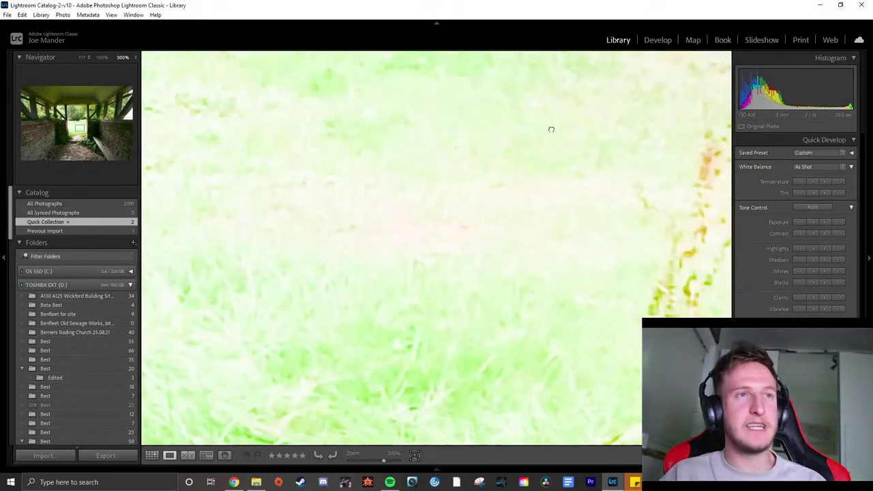
click(548, 170)
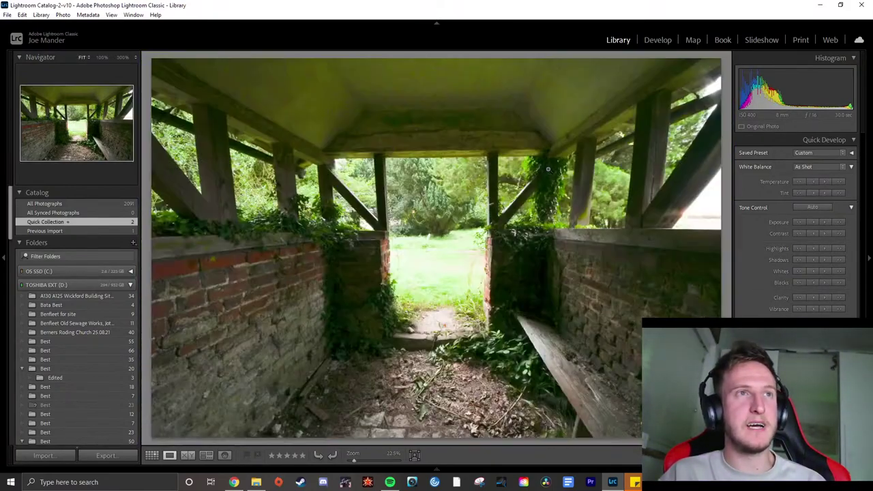
click(473, 284)
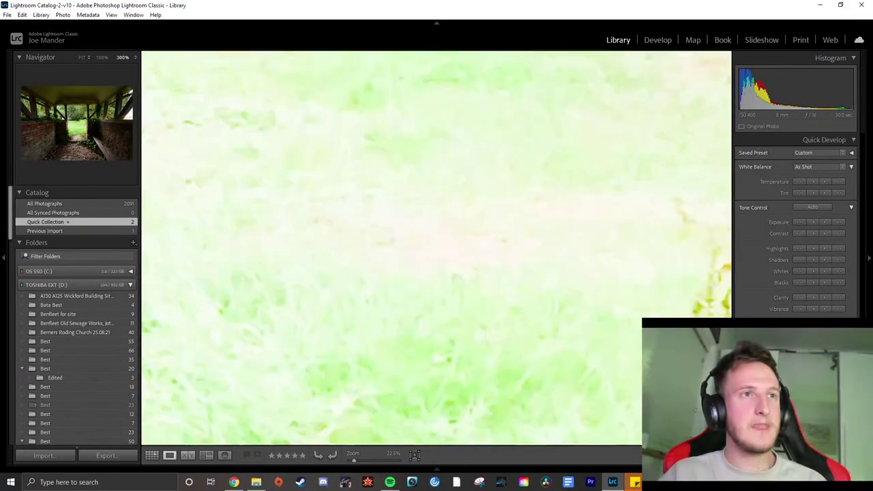
click(484, 283)
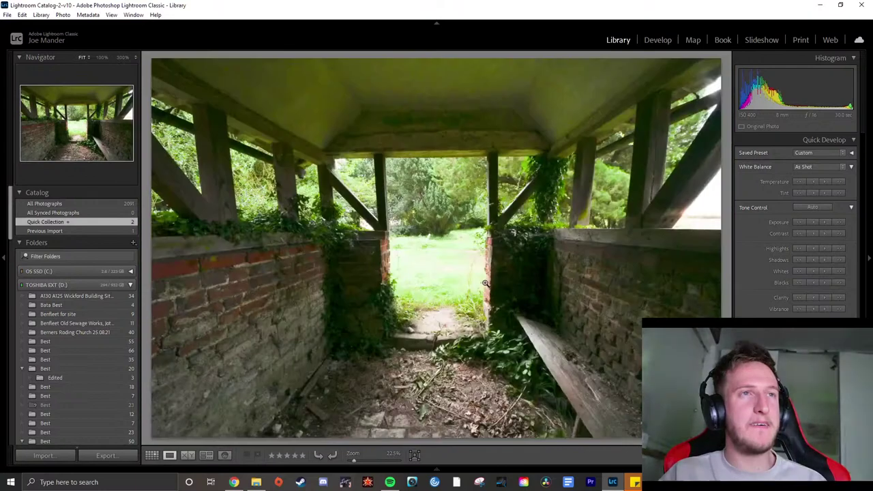
Lower the photo's exposure until the walls are nearly black, raise it back to moderate brightness, and switch to the other exposure
click(797, 222)
click(796, 222)
click(797, 223)
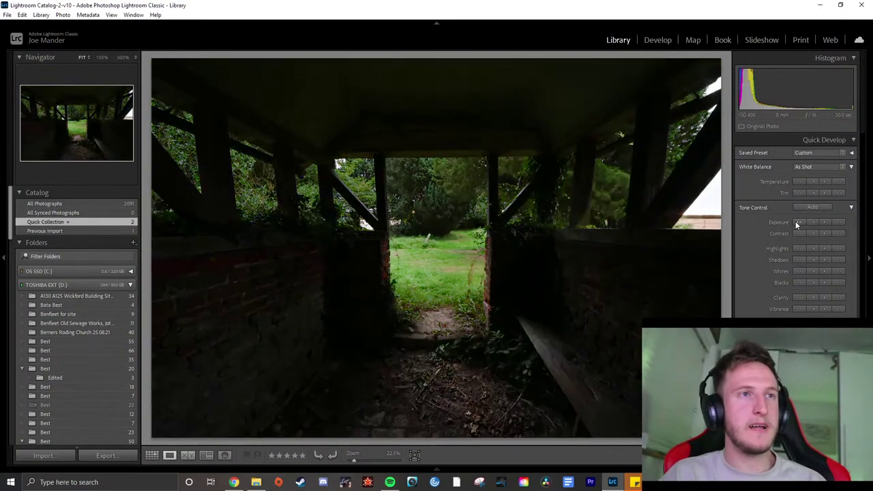
click(834, 224)
click(835, 223)
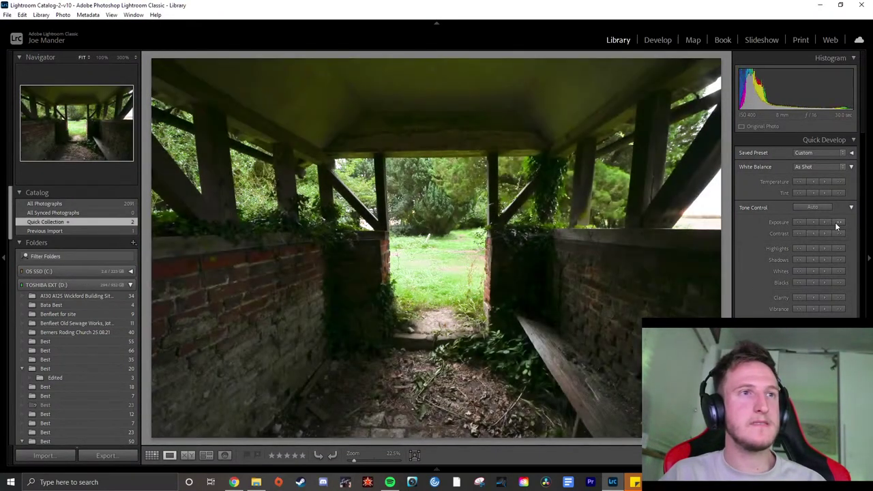
click(835, 223)
click(802, 221)
key(ctrl+z)
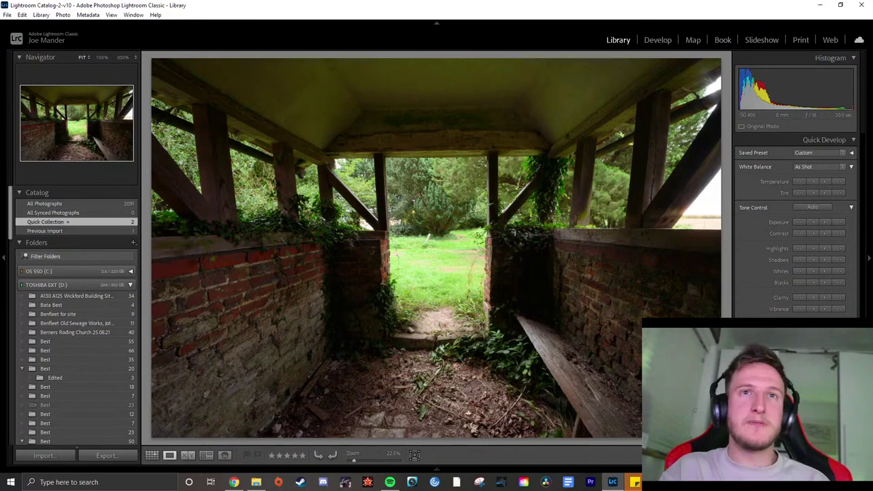
Brighten the other exposure by one large step, darken it back, and examine the brick wall above the bench at 300%
click(842, 222)
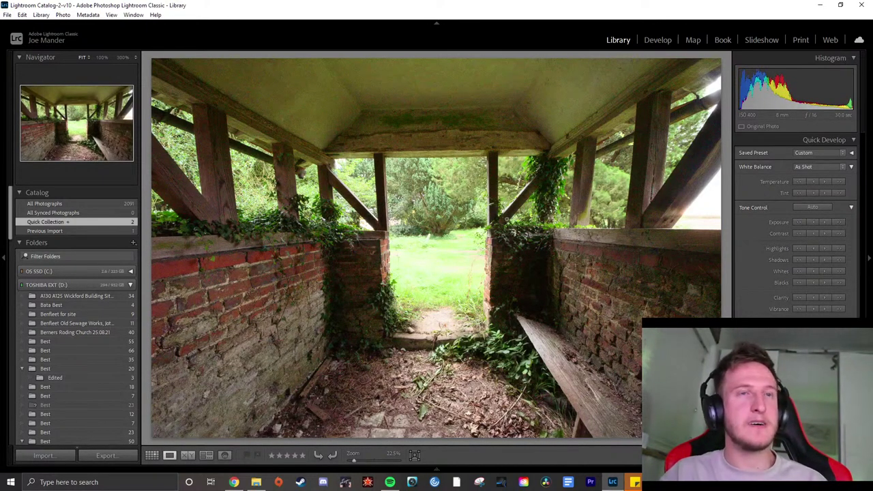
click(801, 221)
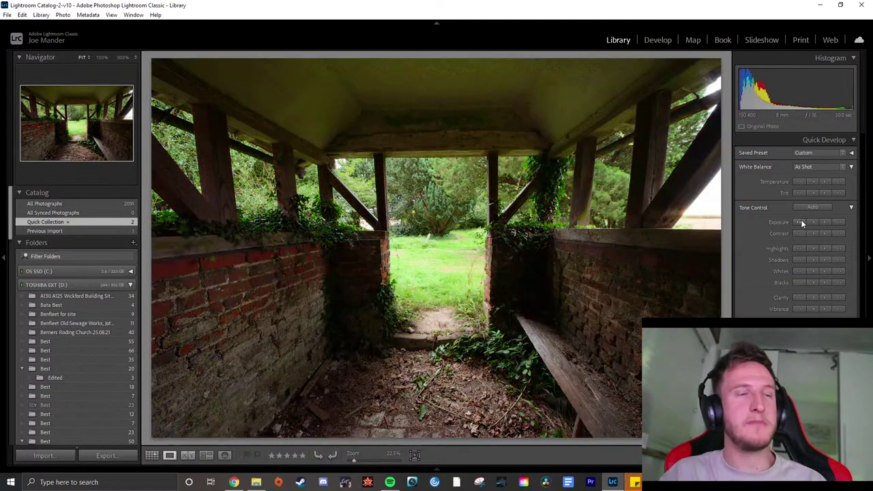
click(580, 271)
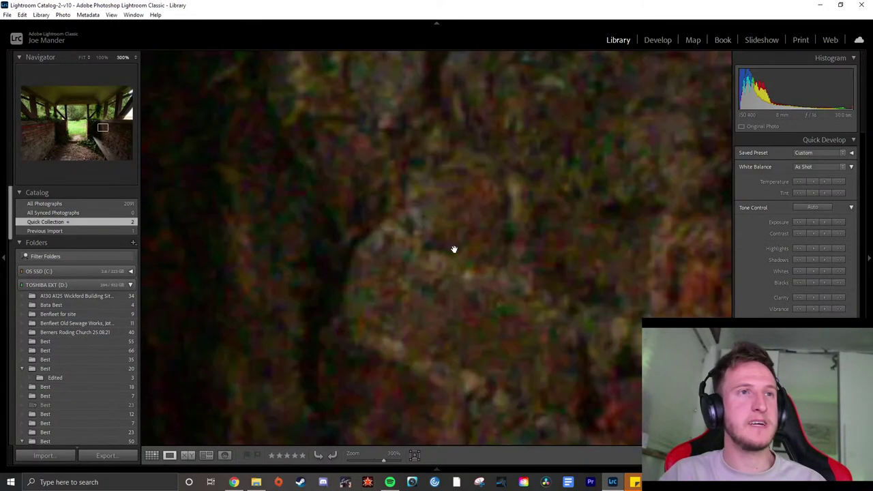
click(455, 250)
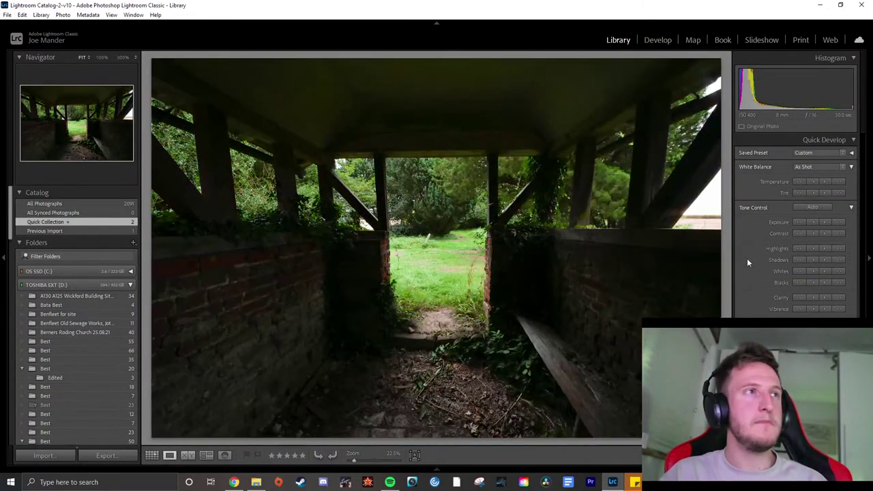
Raise the darkened candidate's exposure by two large steps and reduce it by one to reach +3.00
click(840, 222)
click(840, 221)
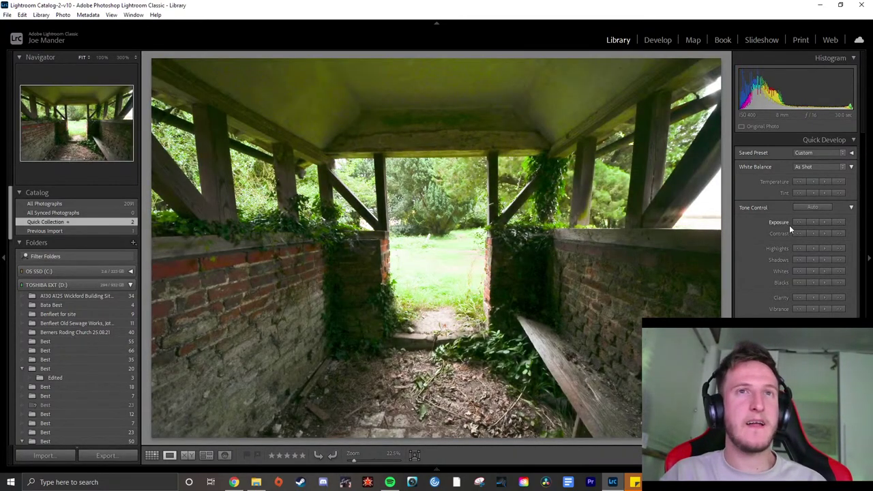
click(796, 222)
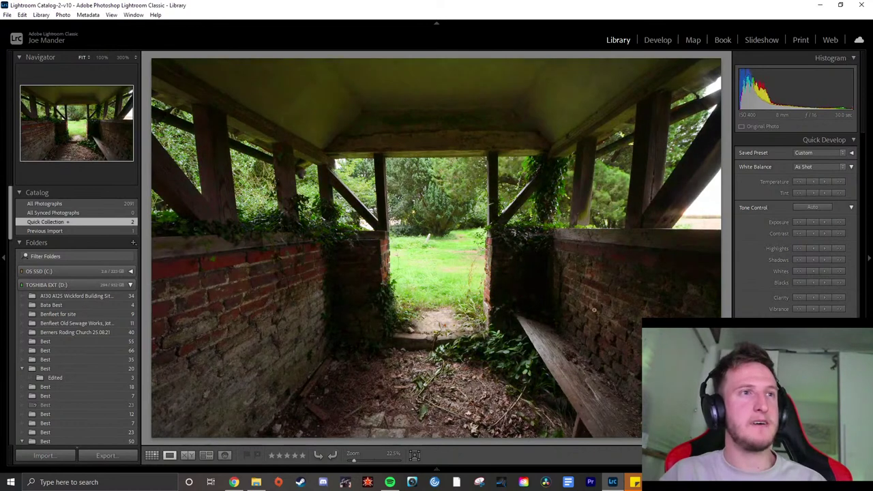
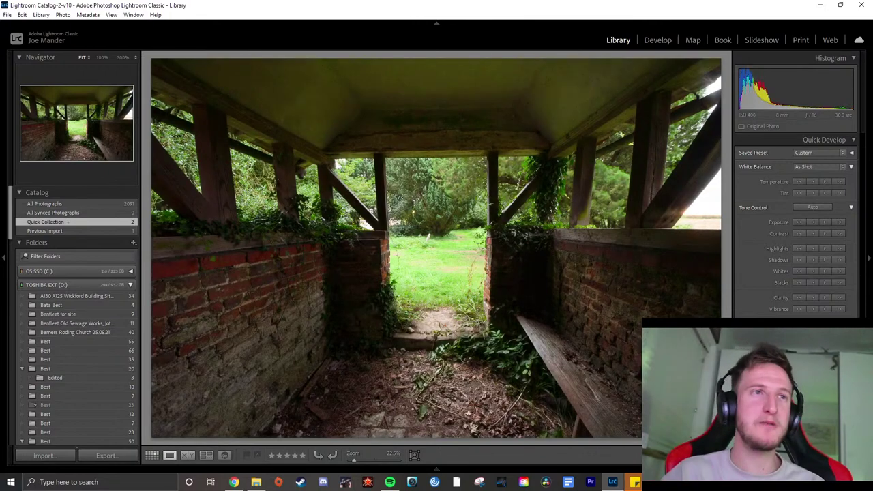
Examine the ceiling and timber beam above the doorway at 300% for noise
click(354, 121)
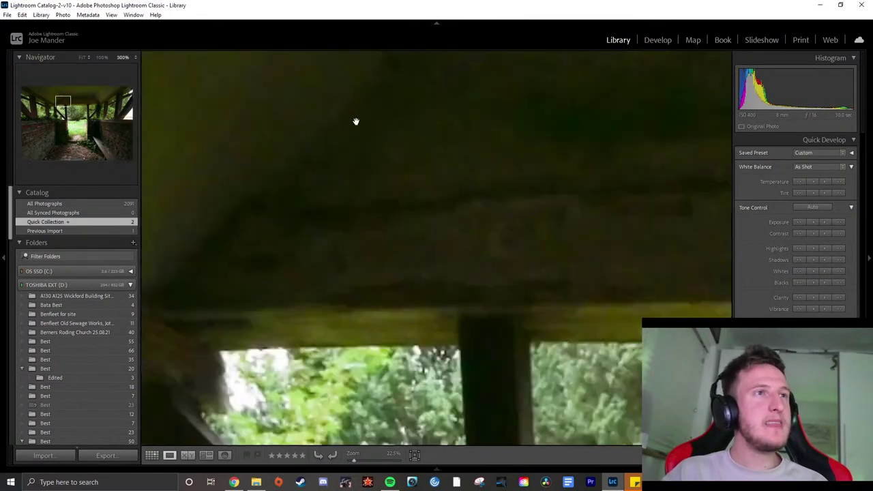
drag(429, 150, 490, 102)
click(506, 171)
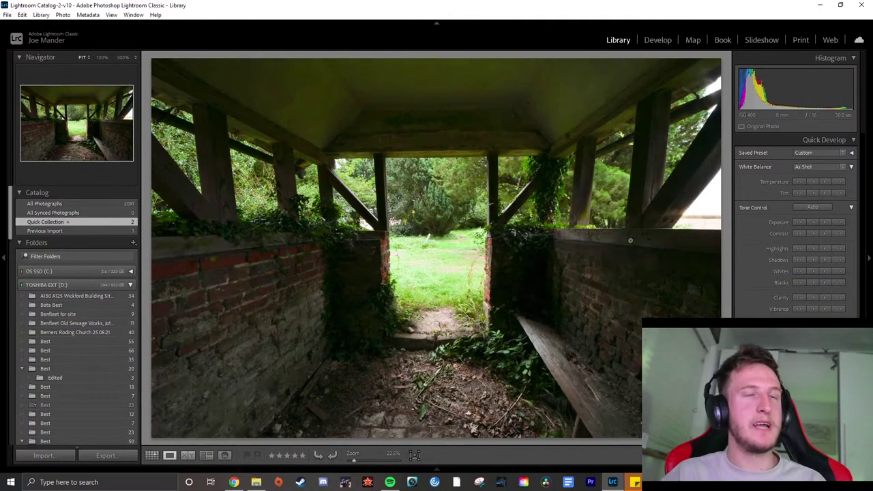
Reduce the highlights to −40 and the blacks to −15, checking the grass beyond the doorway up close
click(796, 248)
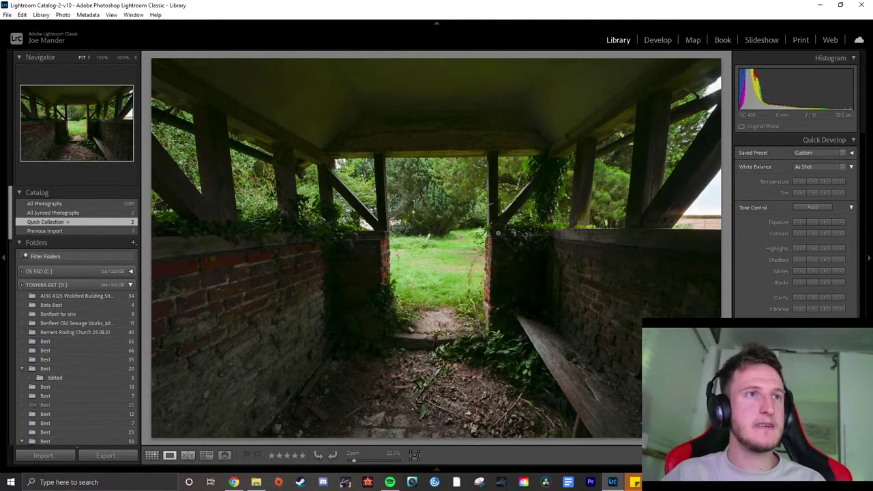
click(460, 236)
click(464, 238)
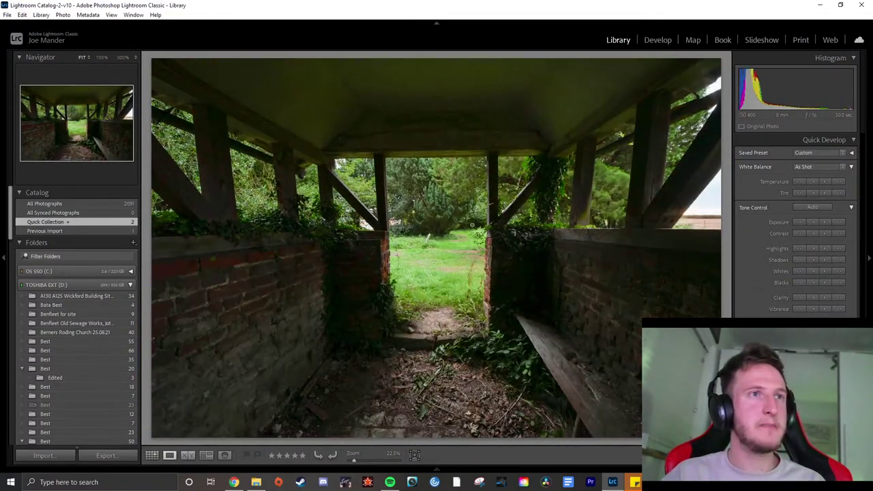
click(813, 283)
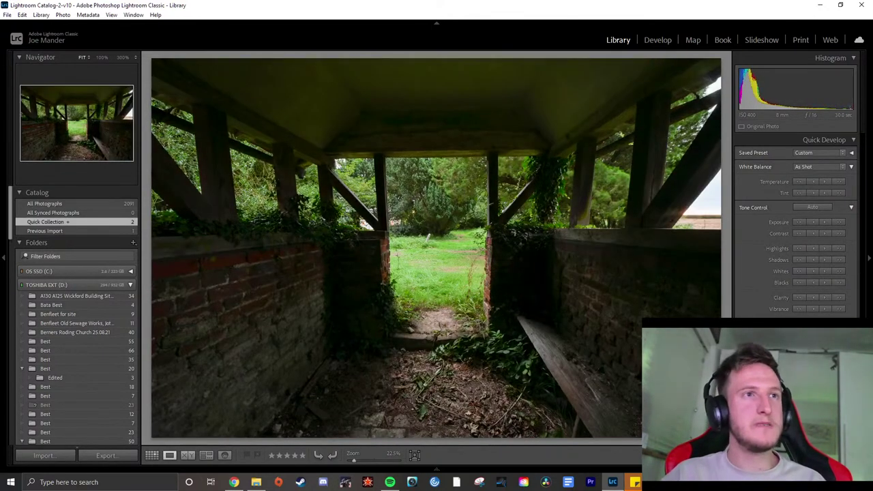
Open the before and after comparison in Develop and examine the ivy leaves beside the doorway at 300%
click(652, 39)
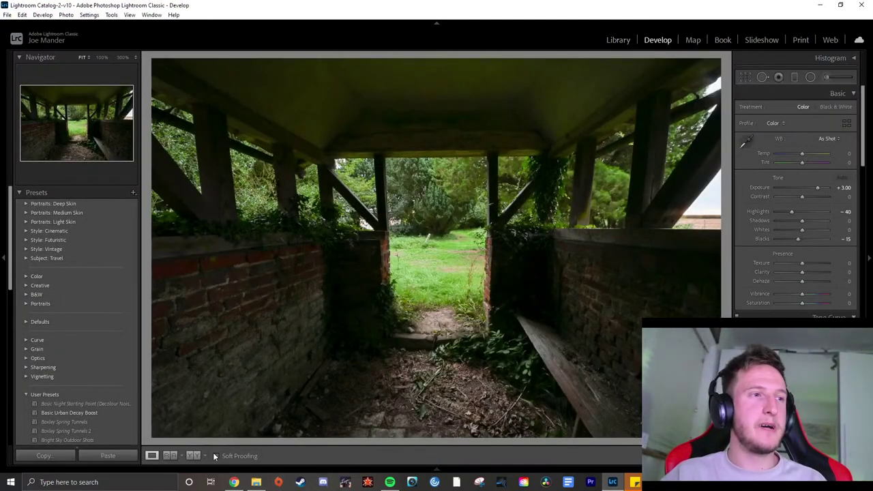
click(193, 455)
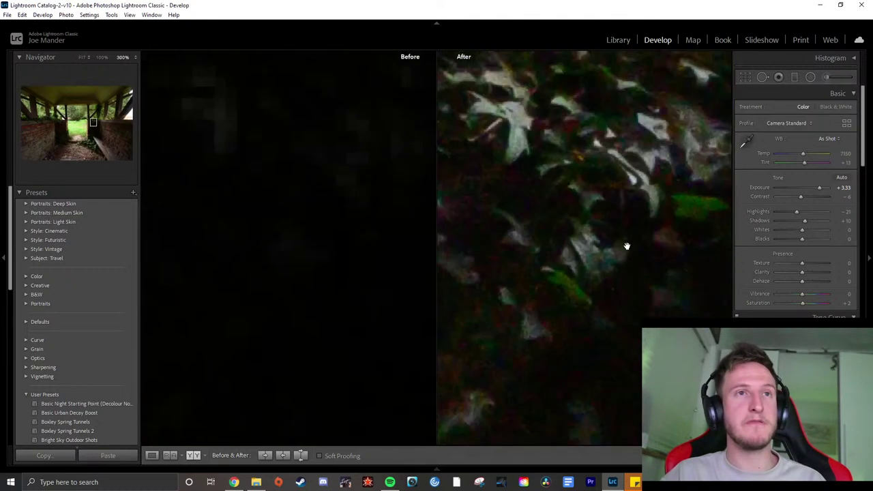
click(629, 248)
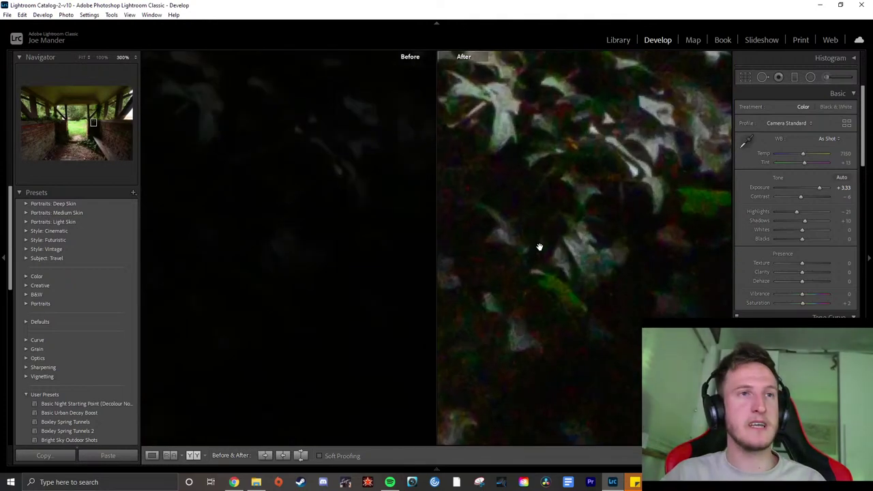
click(542, 272)
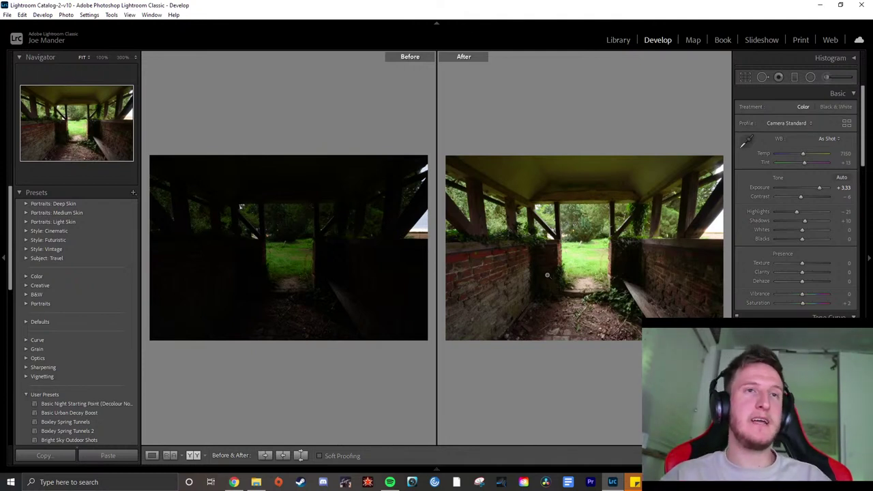
Examine the shaded corner and brick wall behind the bench at 300% in the before and after comparison
click(310, 270)
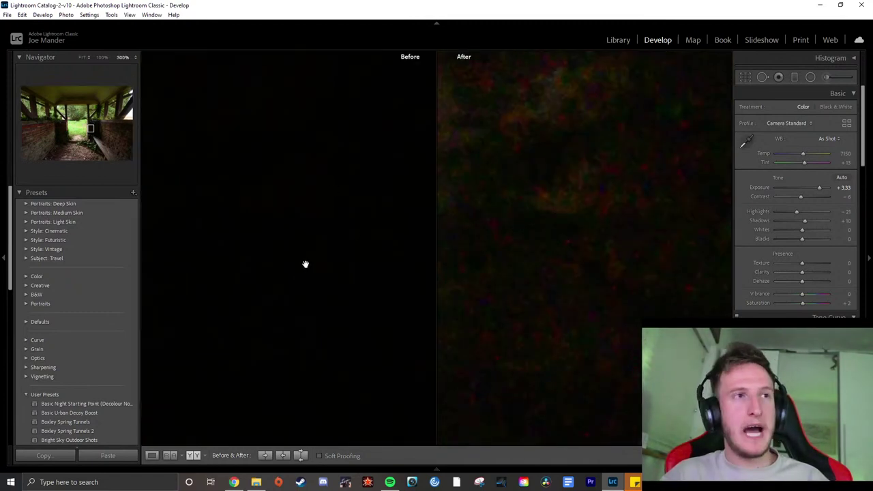
click(306, 267)
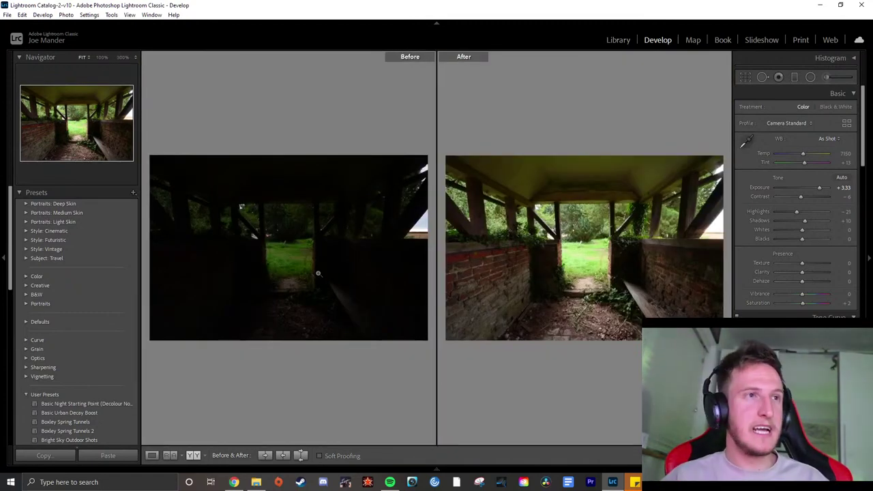
click(643, 273)
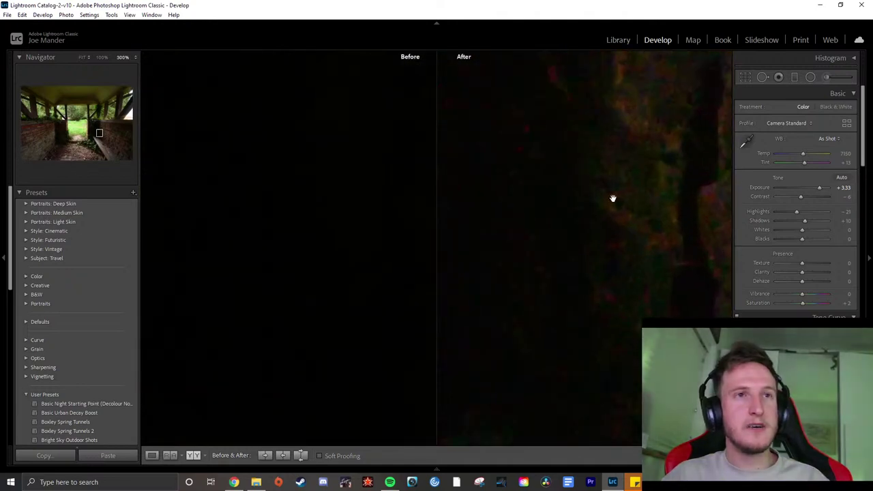
drag(630, 202, 538, 271)
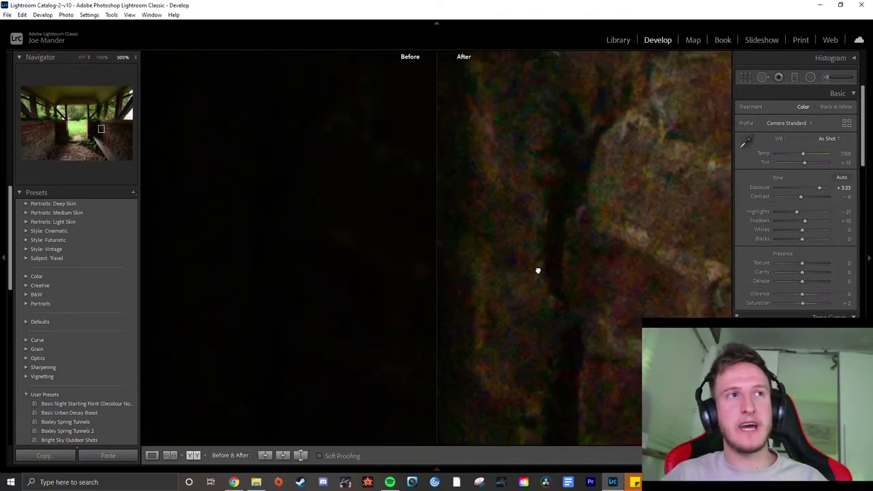
click(569, 274)
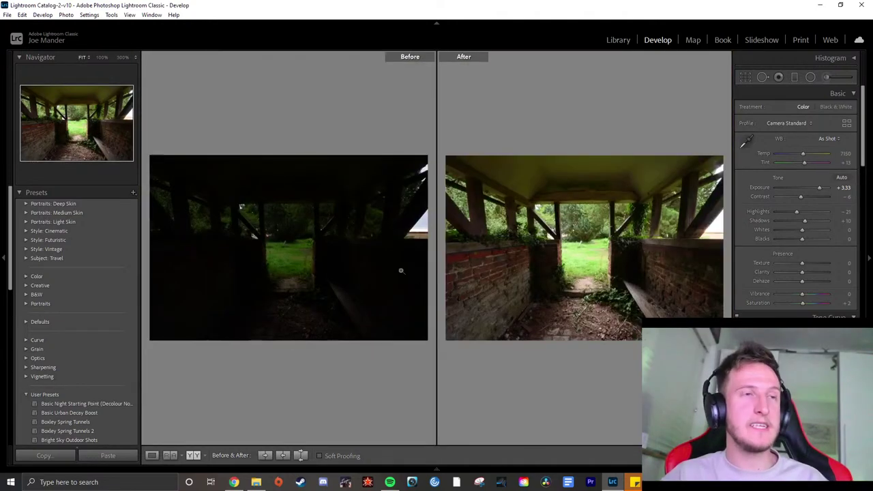
Compare the shadows beside the doorway at 300% in both candidates, and return to the single-image view of the +3.33 exposure
click(335, 253)
click(298, 263)
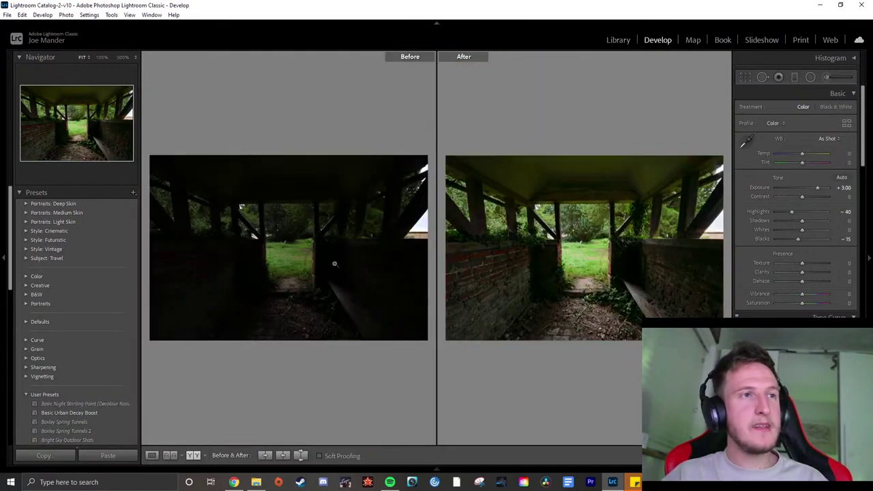
click(334, 263)
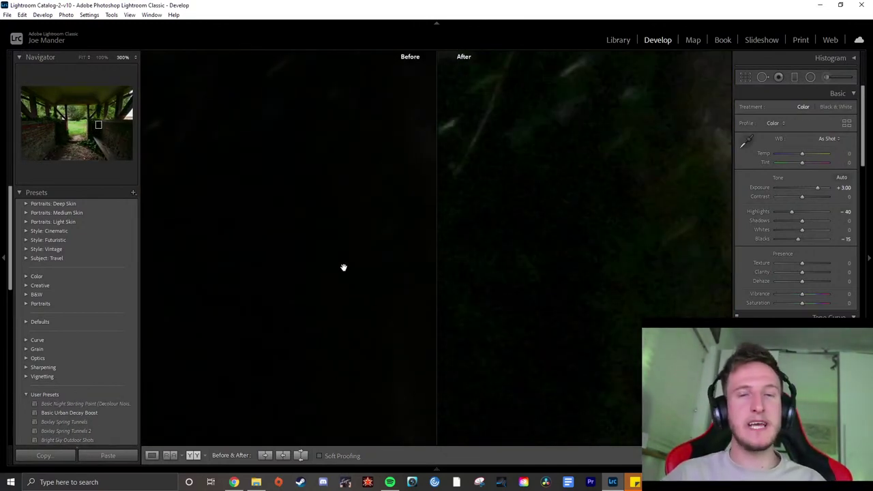
click(341, 271)
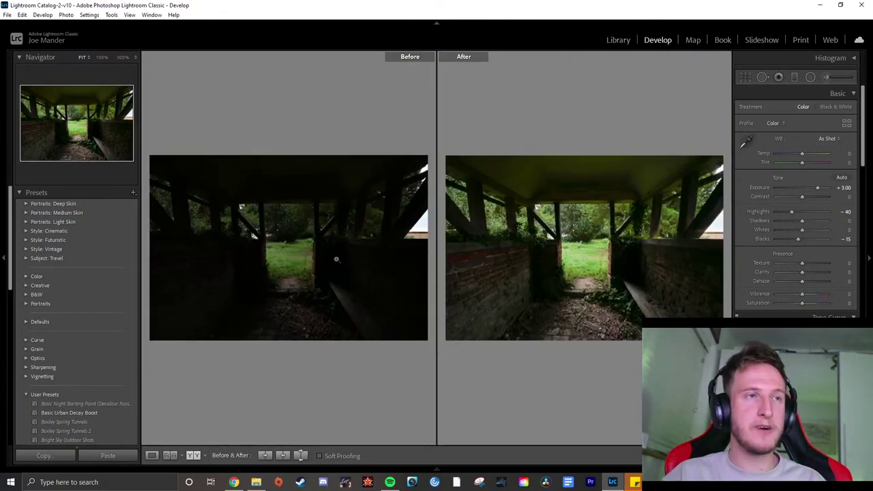
click(336, 259)
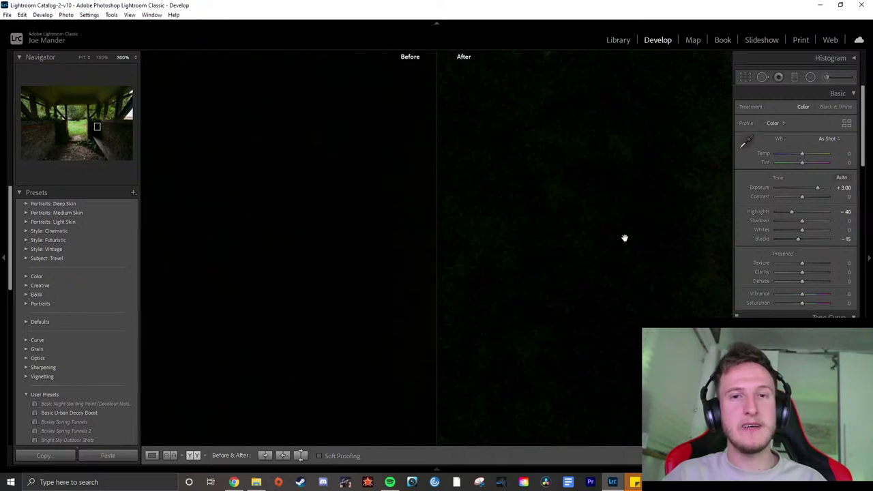
click(636, 202)
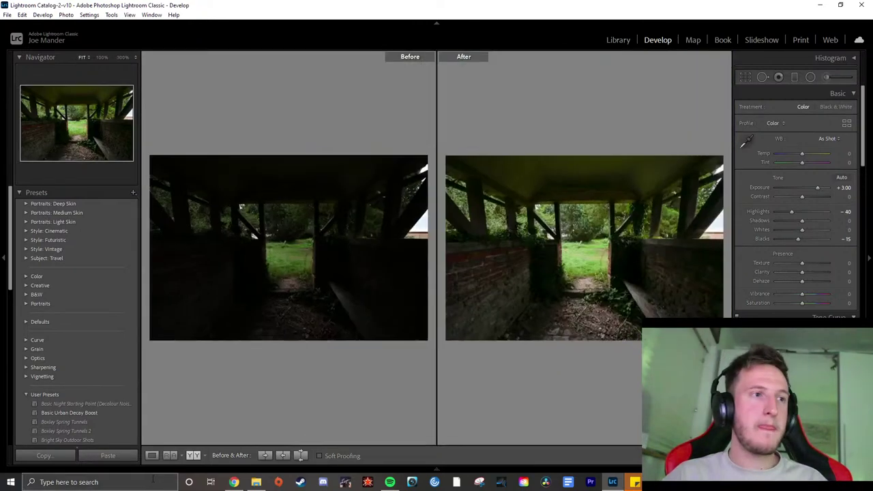
key(y)
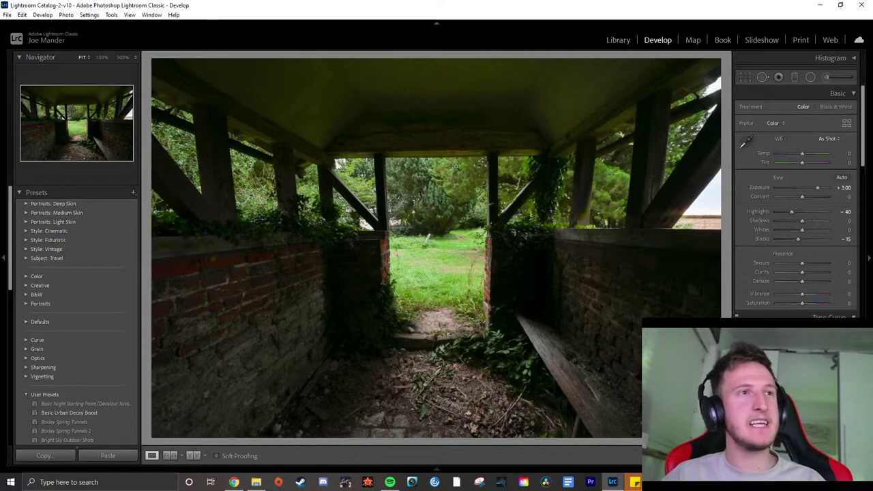
key(ctrl+z)
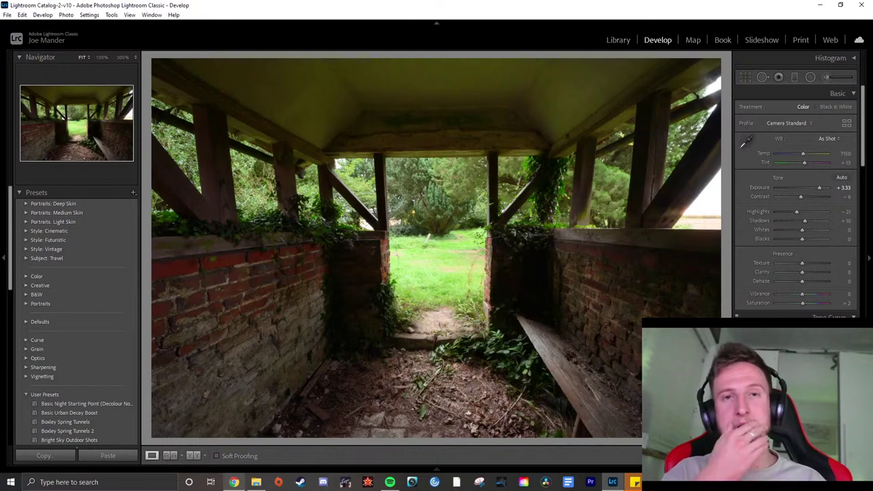
Browse all photographs in the Library and open the edited night photo of the yellow chimney beside the stacked containers
mouse_move(234, 482)
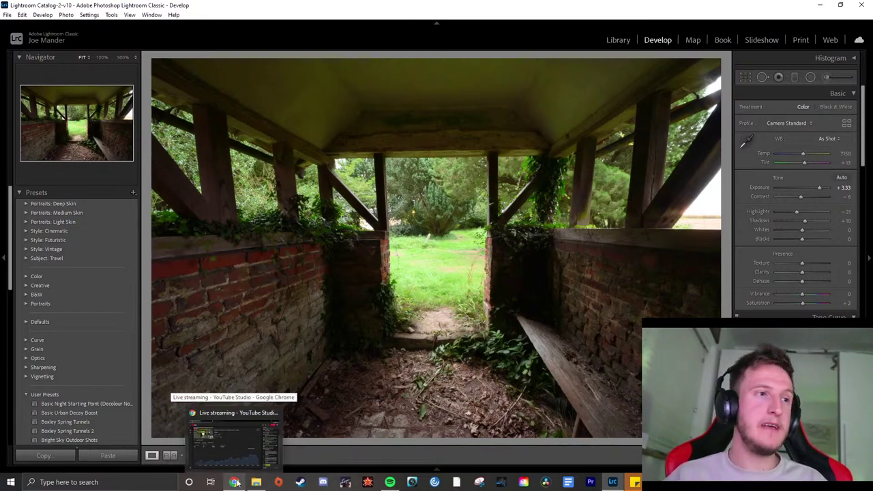
click(618, 41)
click(47, 204)
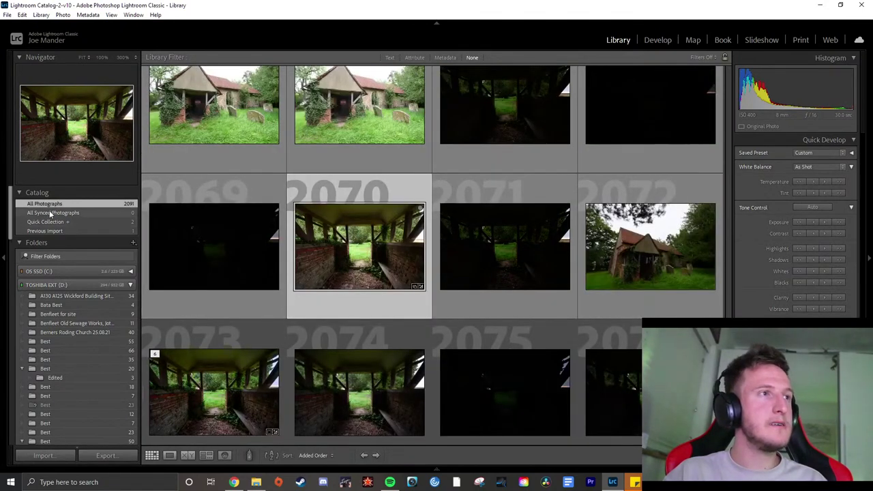
scroll(469, 309, down, 2)
scroll(483, 315, up, 4)
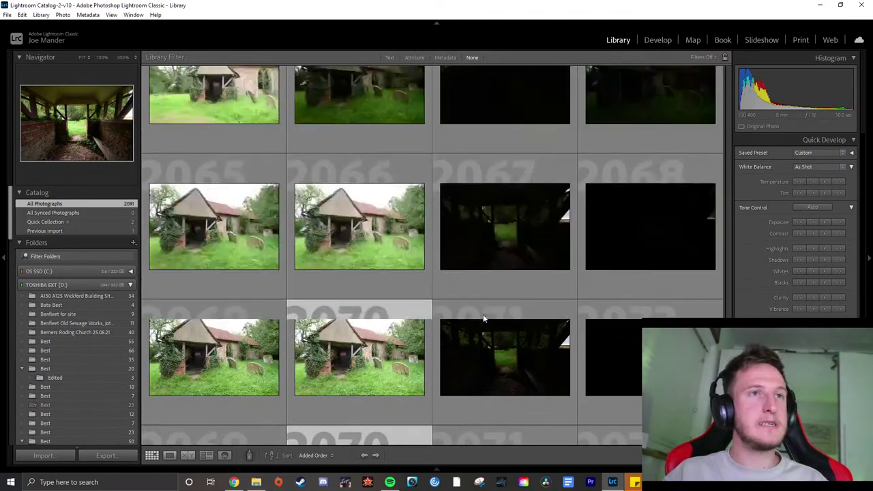
scroll(483, 315, down, 6)
scroll(432, 256, up, 2)
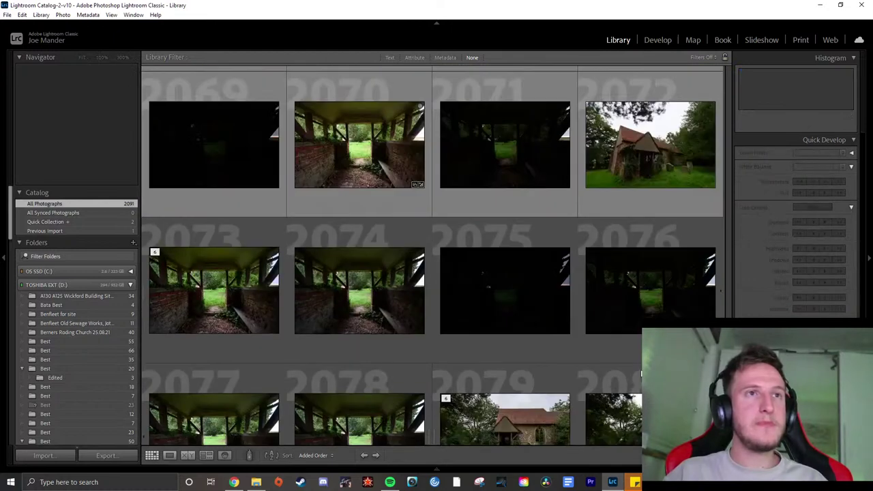
scroll(432, 255, down, 2)
click(505, 372)
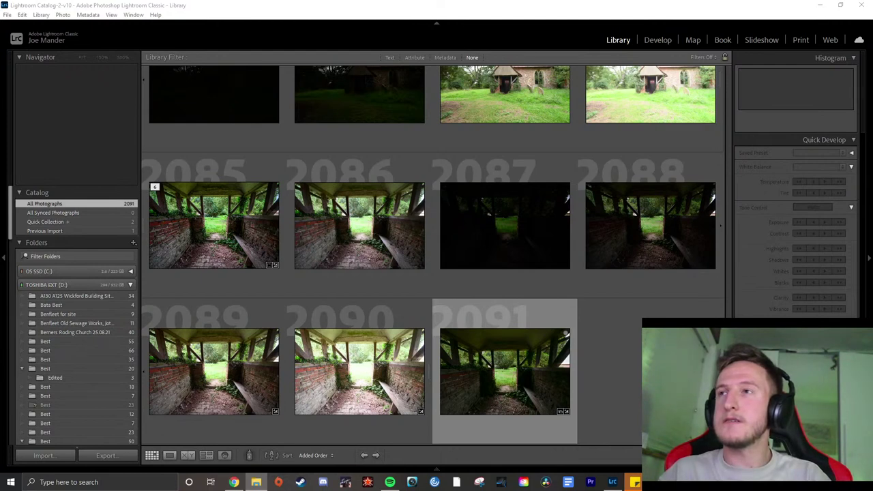
scroll(513, 232, up, 3)
scroll(514, 237, up, 2)
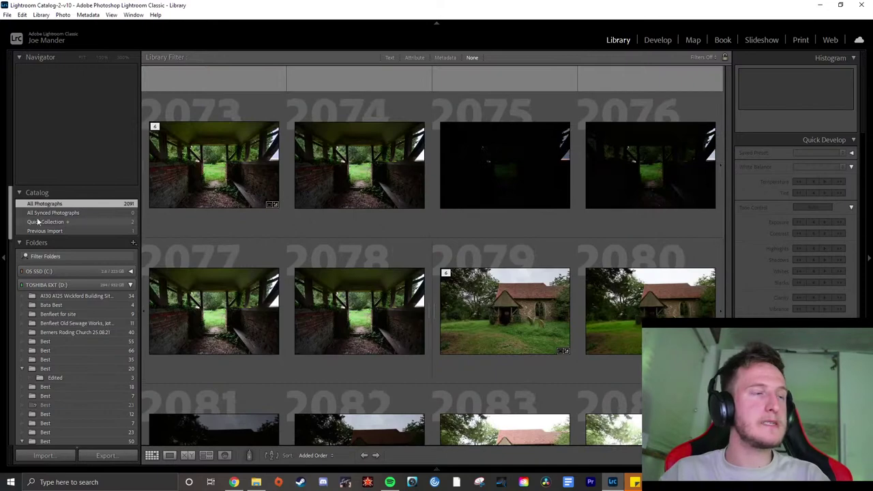
scroll(414, 231, up, 10)
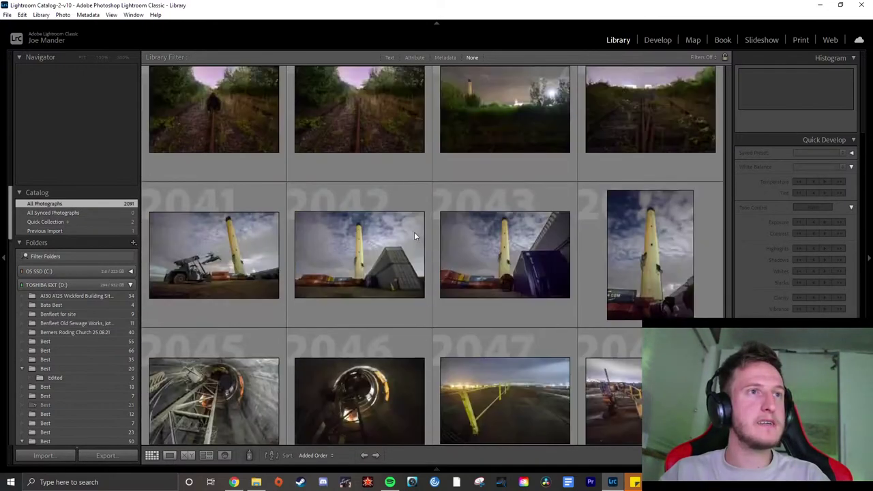
double_click(326, 233)
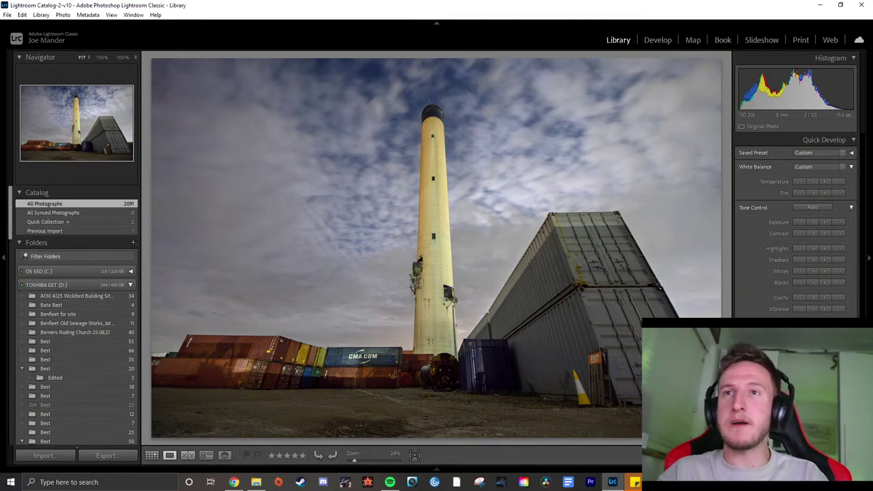
Import the unedited dark exposure of the chimney and containers by adding it to the catalog
click(153, 455)
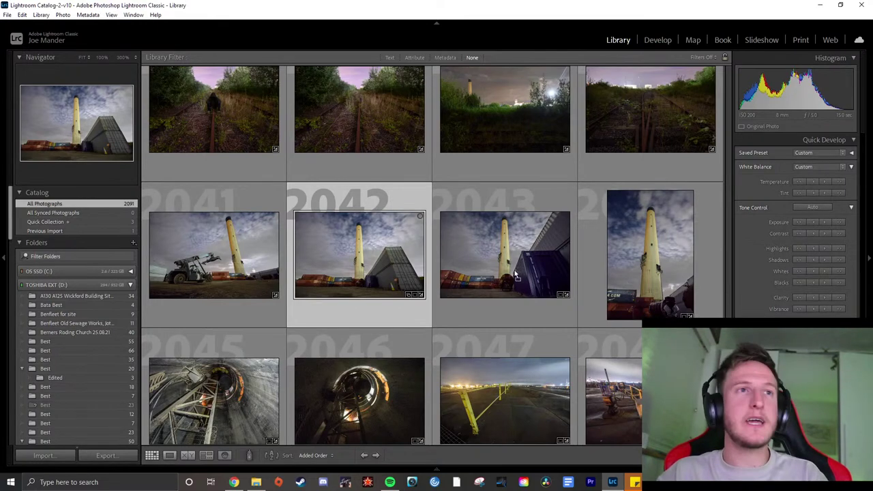
key(ctrl+shift+i)
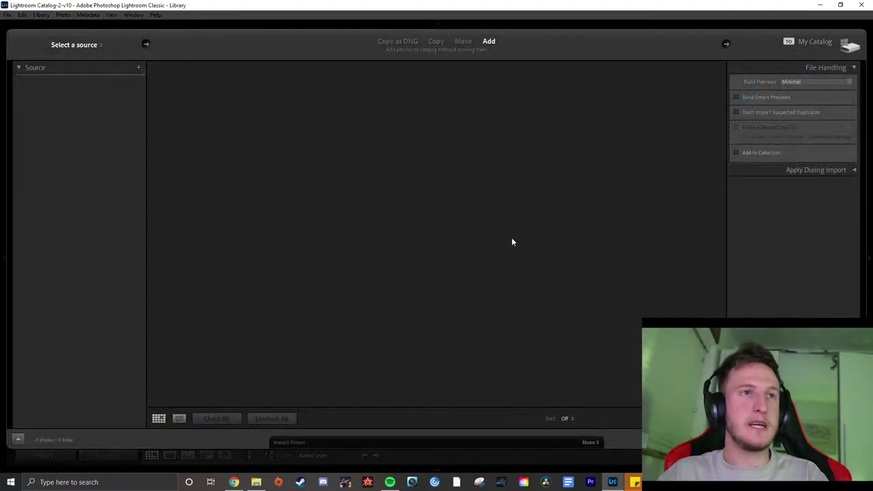
key(Return)
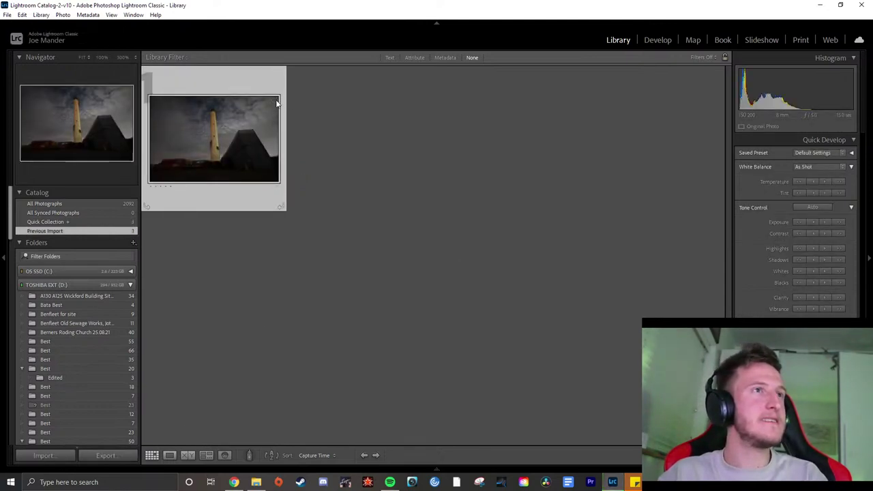
Add the newly imported dark chimney photo to the Quick Collection and open it there at full view
click(38, 223)
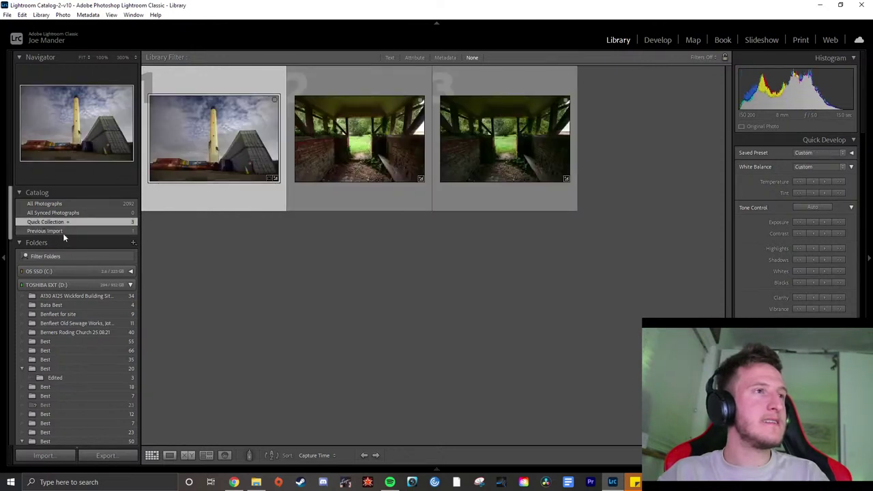
click(43, 230)
click(274, 100)
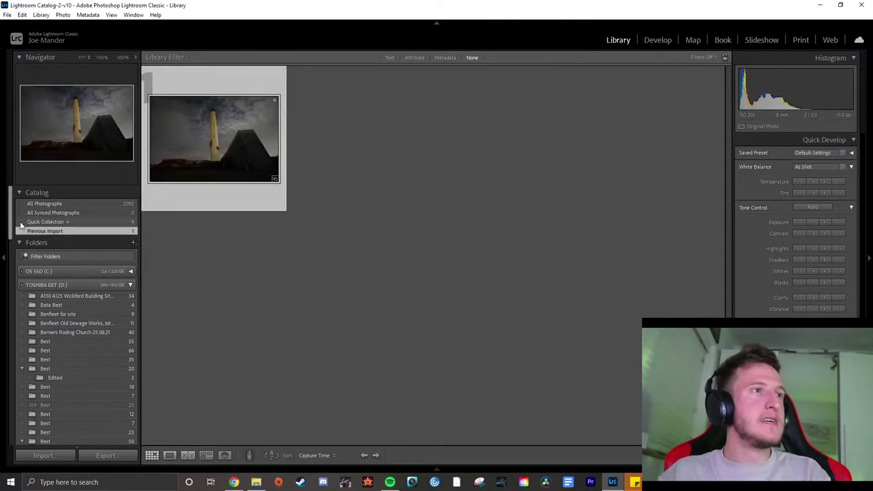
click(45, 221)
double_click(256, 157)
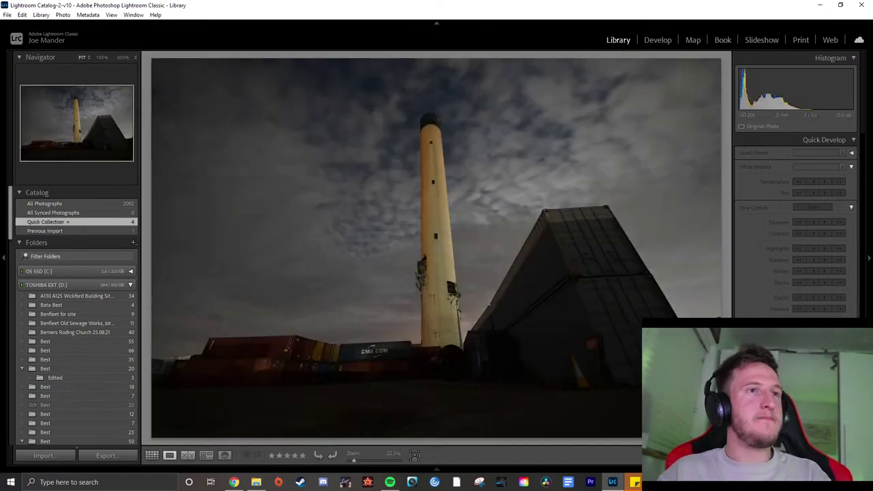
Raise the dark chimney photo's exposure in Quick Develop using the large increments to brighten the containers and sky
key(ctrl+shift+v)
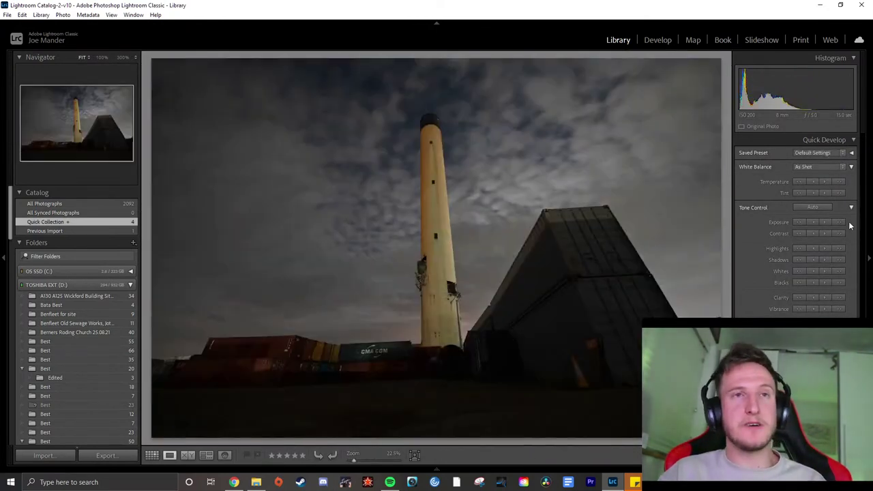
click(842, 224)
click(841, 224)
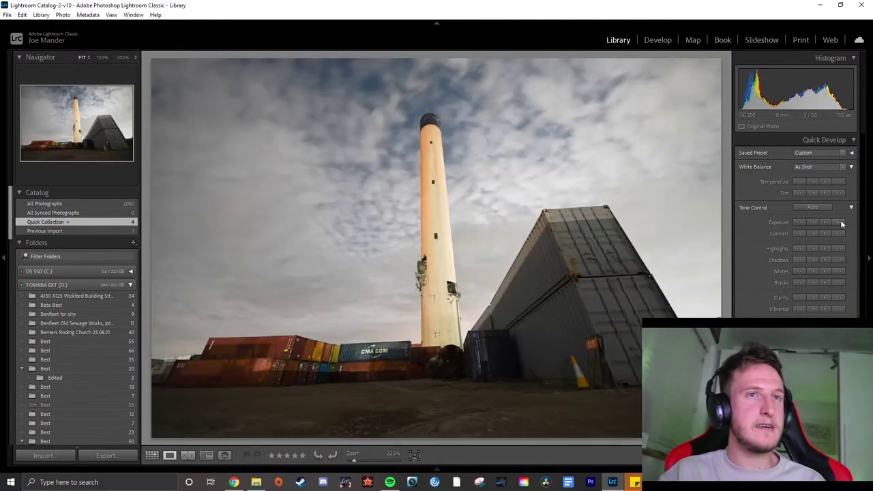
click(842, 224)
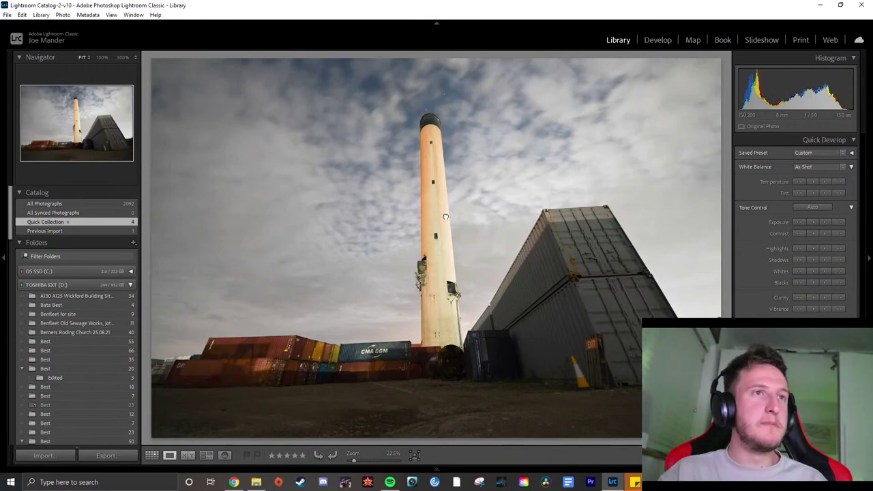
Examine the brightened photo at 300%, checking the chimney surface around the vent and the deep shadow on the large stacked containers
click(446, 235)
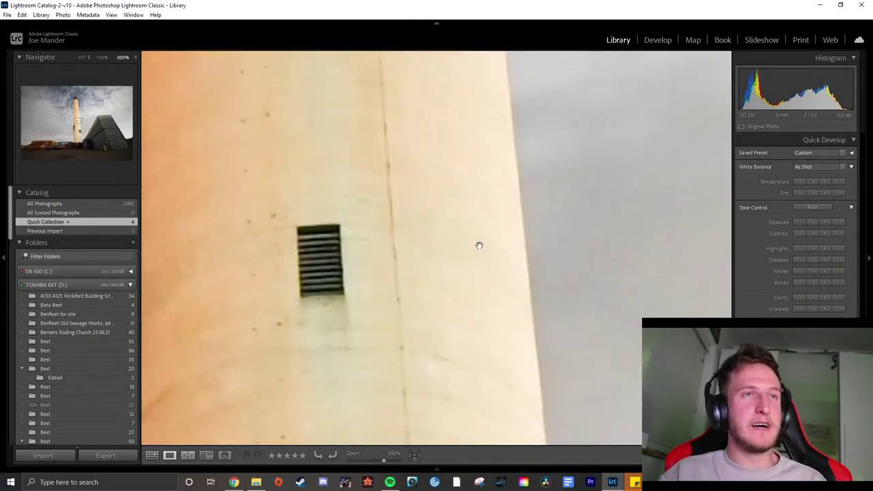
click(501, 230)
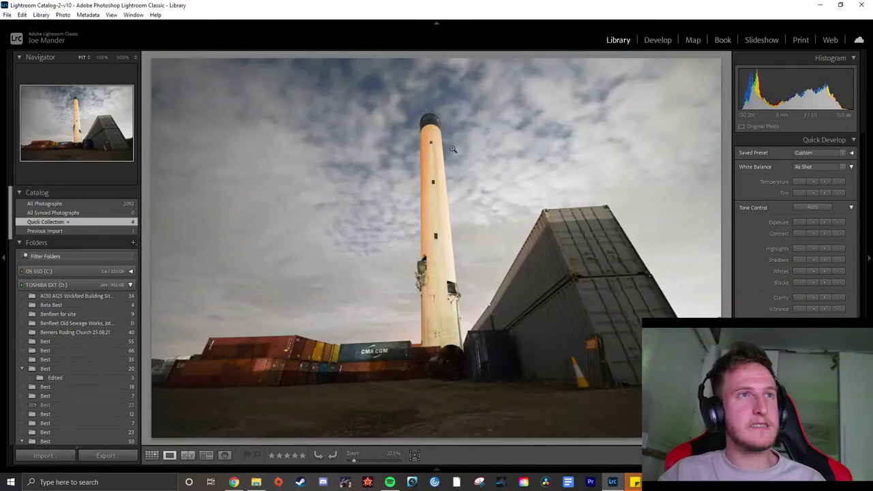
click(519, 380)
drag(368, 238, 397, 358)
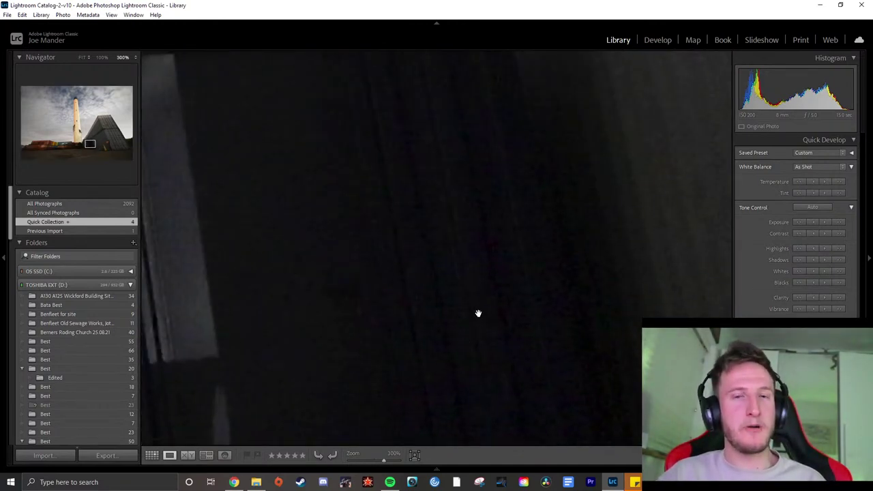
drag(479, 313, 405, 175)
drag(278, 150, 470, 276)
drag(577, 328, 548, 269)
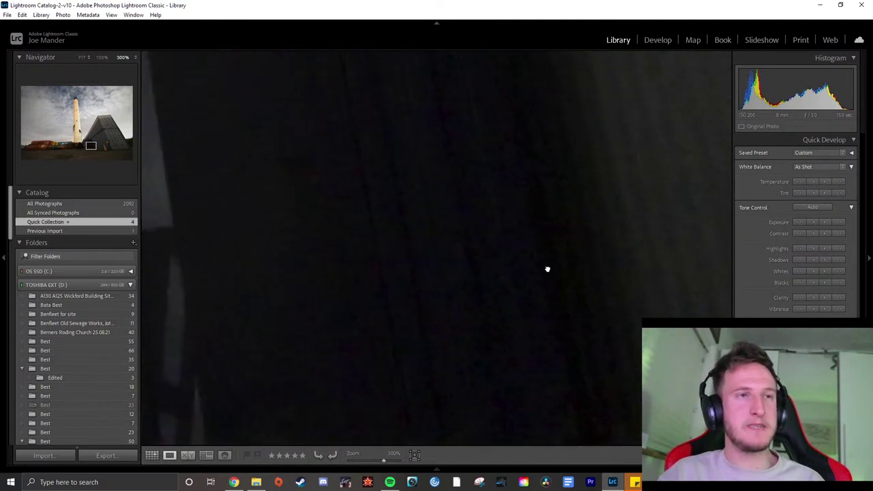
drag(506, 321, 506, 173)
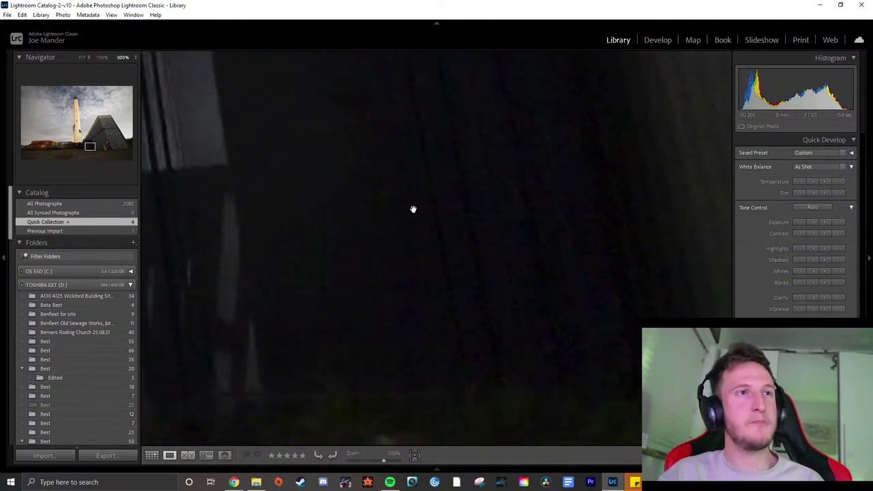
click(536, 220)
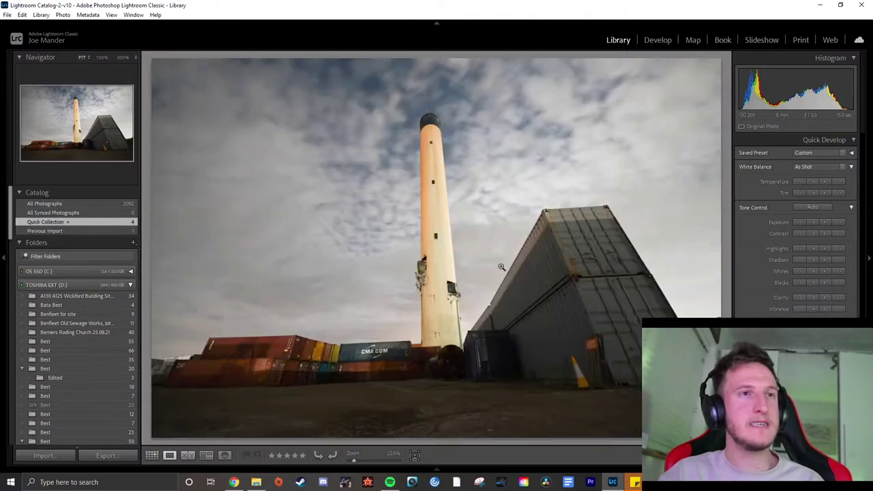
click(503, 376)
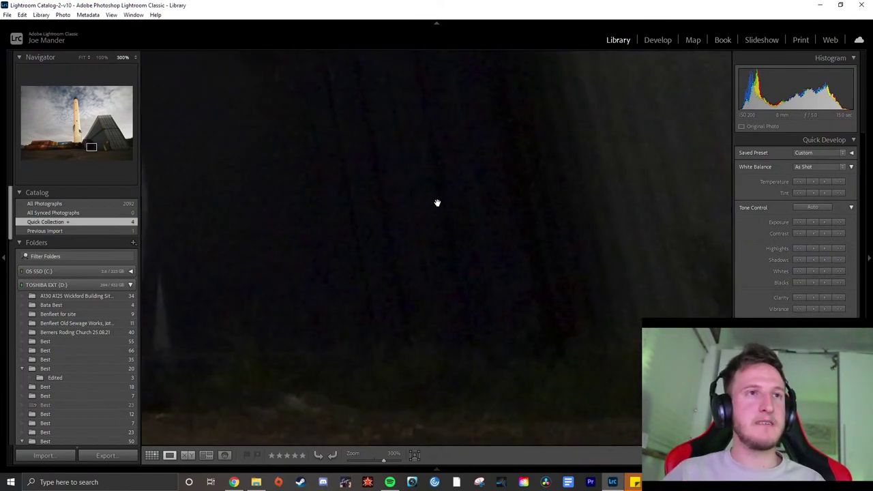
Examine the same container shadow at 300% in the edited chimney photo and return to the full view
key(Right)
click(502, 385)
drag(550, 378, 454, 248)
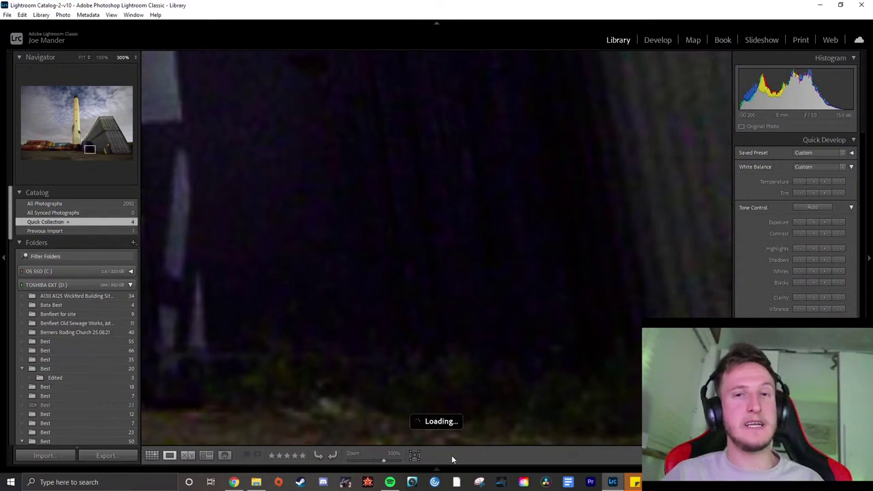
drag(517, 197, 516, 294)
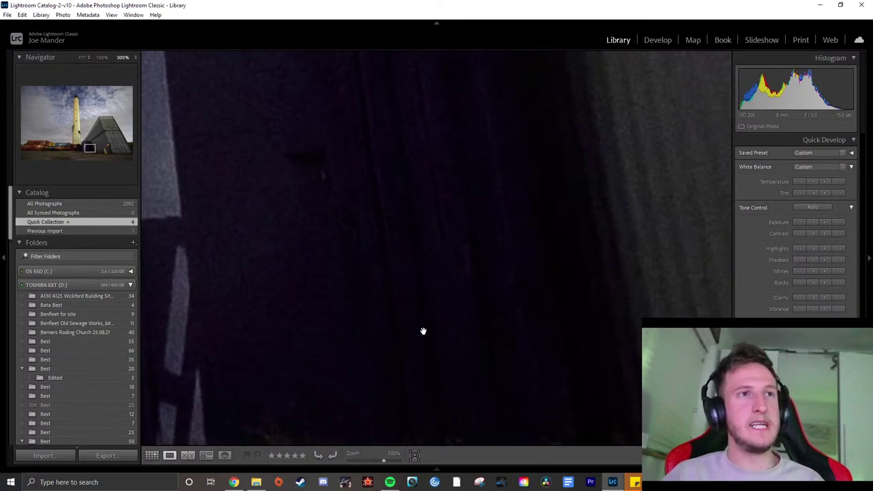
drag(567, 136, 519, 66)
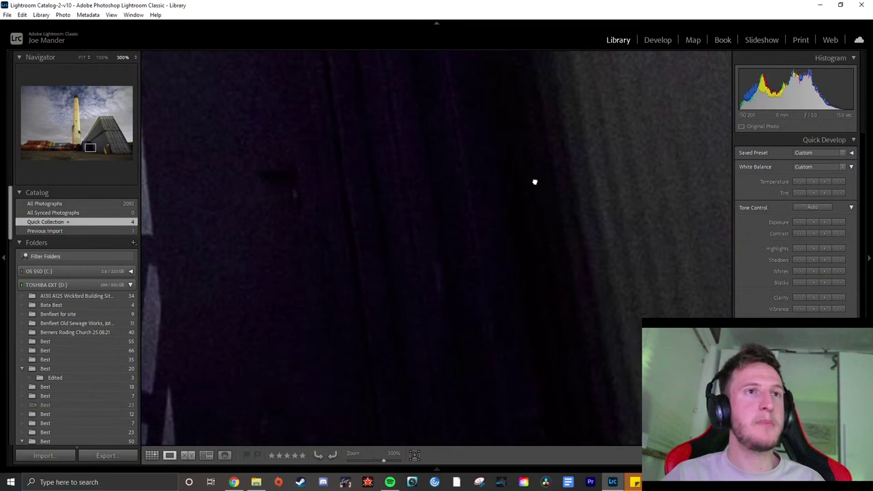
drag(556, 305, 504, 187)
click(509, 209)
Recheck the container shadow at 300% in the brightened single exposure for comparison with the edited photo
key(Right)
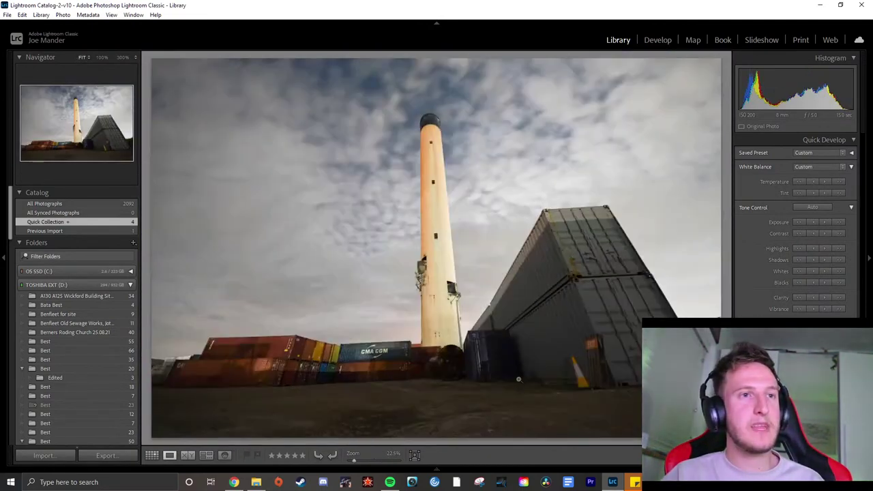
click(517, 373)
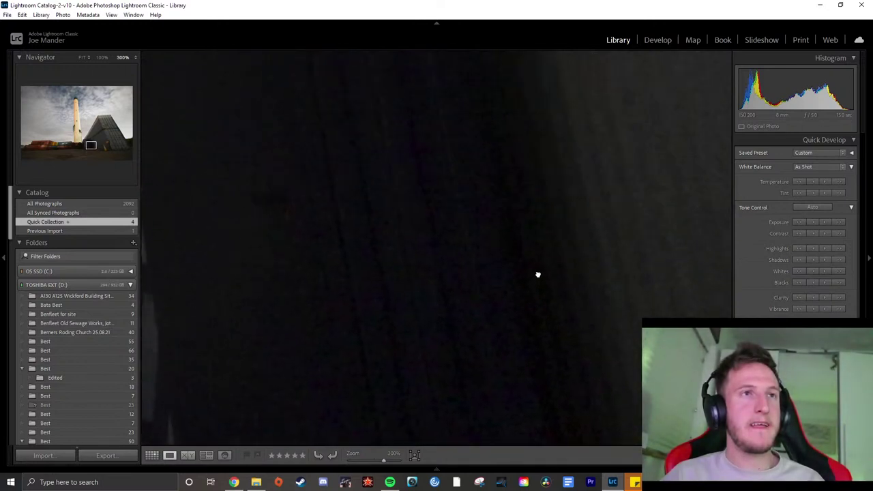
drag(470, 335, 478, 282)
click(478, 282)
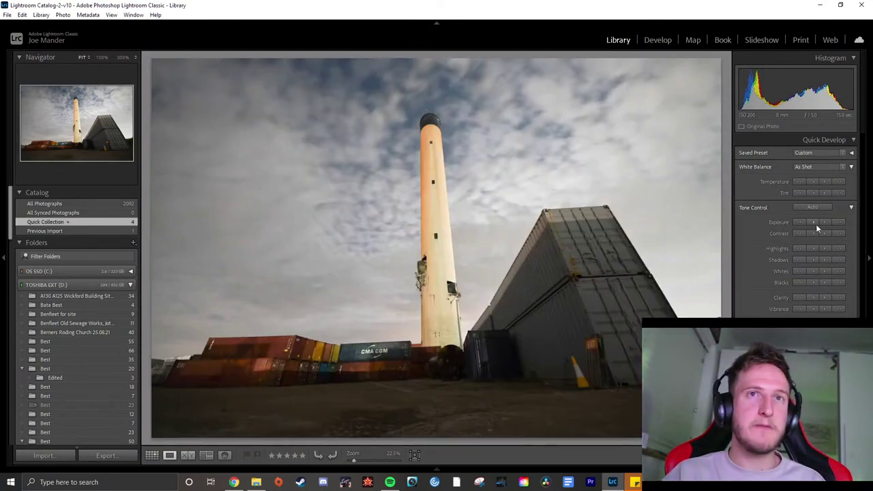
Cool the brightened photo's white balance temperature, compare it with the edited chimney photo, and return to the Quick Collection grid
click(823, 180)
click(811, 182)
click(811, 180)
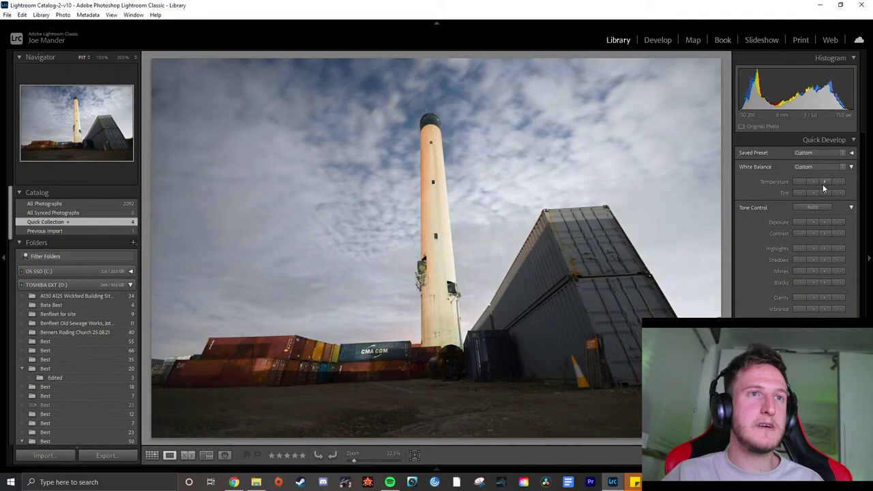
click(814, 181)
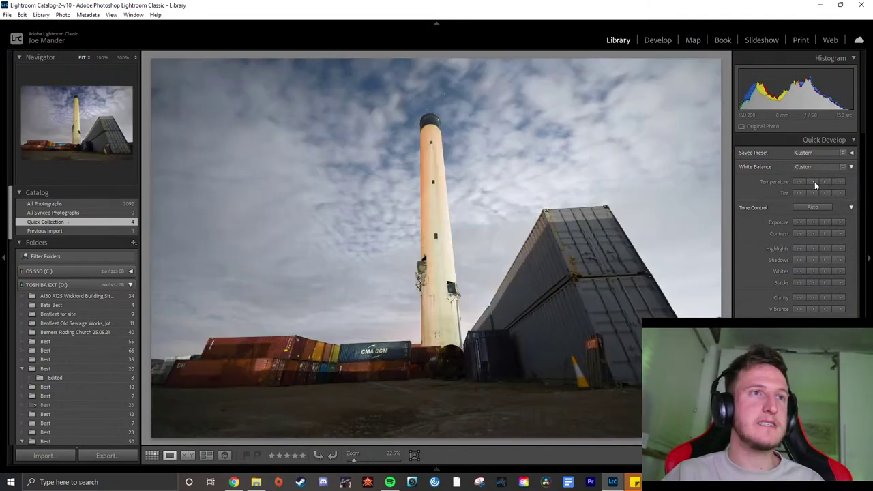
click(815, 181)
click(814, 181)
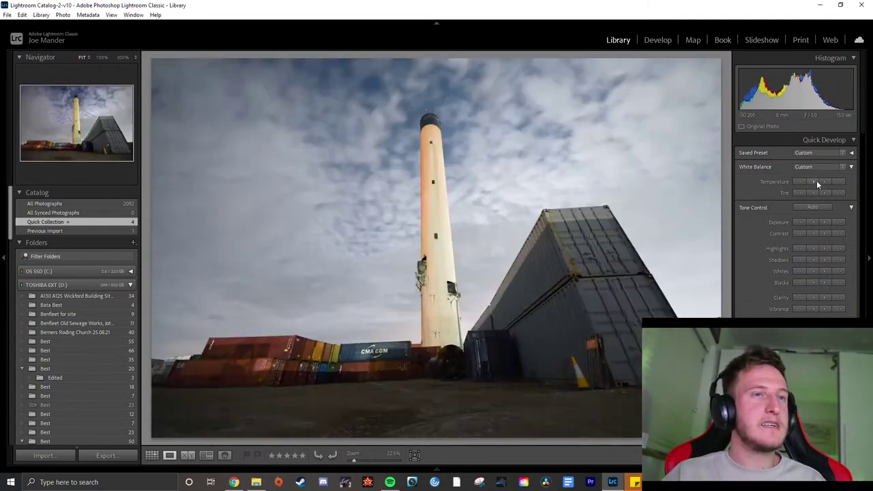
click(821, 181)
click(825, 181)
click(824, 182)
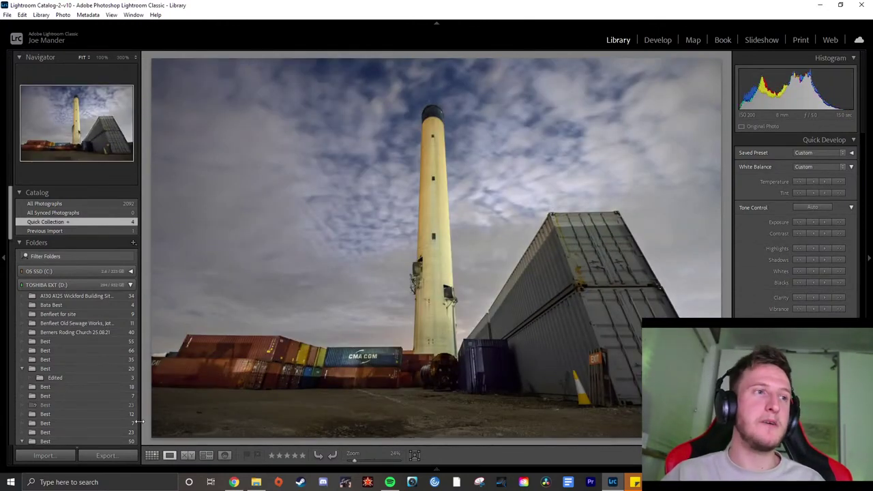
click(151, 455)
click(290, 273)
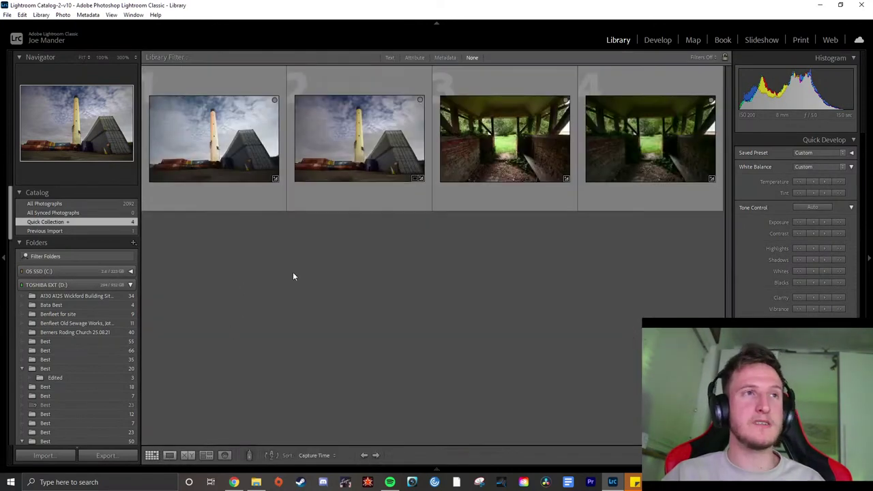
Compare the two night chimney photos in full view and return to the Quick Collection grid
double_click(203, 153)
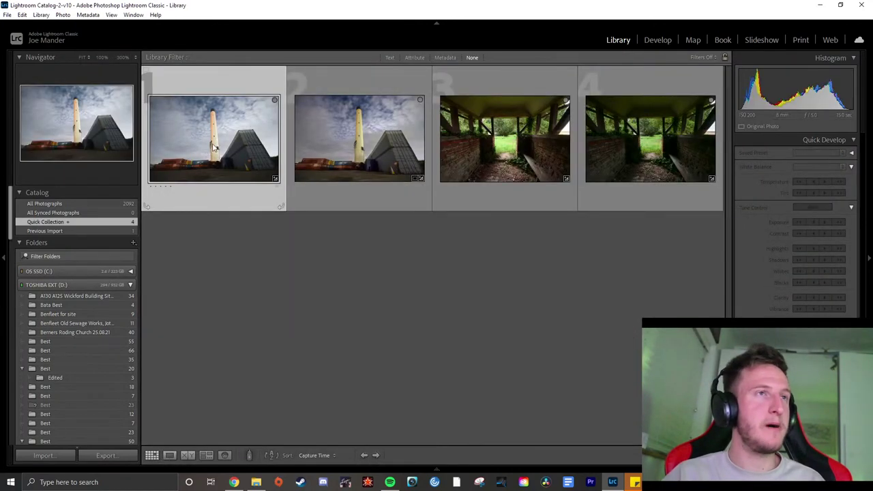
key(Right)
key(Right)
key(Left)
key(Left)
key(Right)
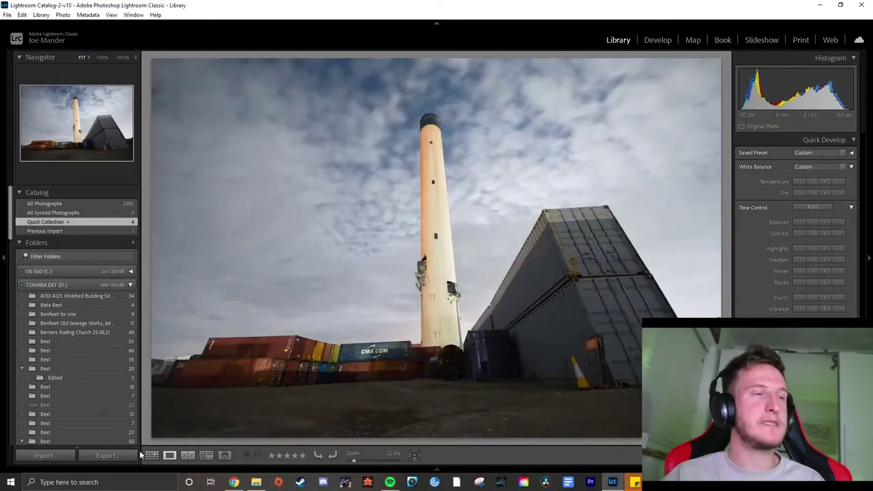
click(152, 455)
click(226, 157)
right_click(214, 147)
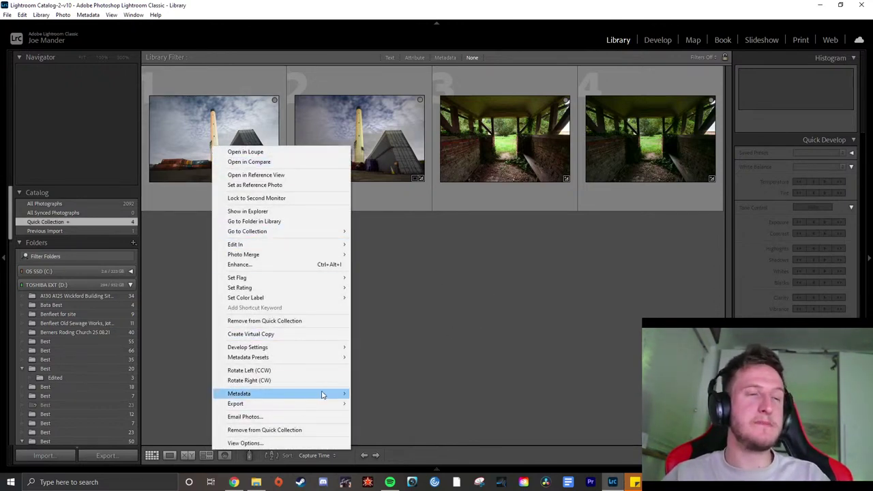
click(393, 335)
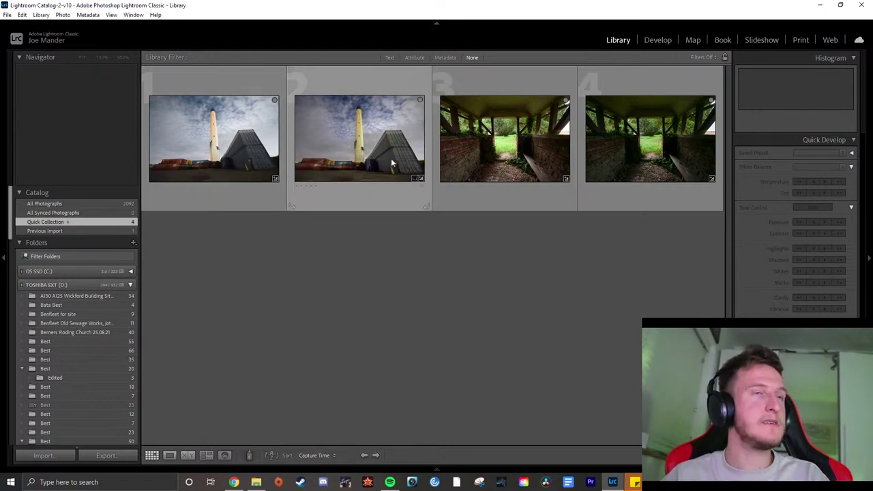
right_click(238, 148)
click(335, 179)
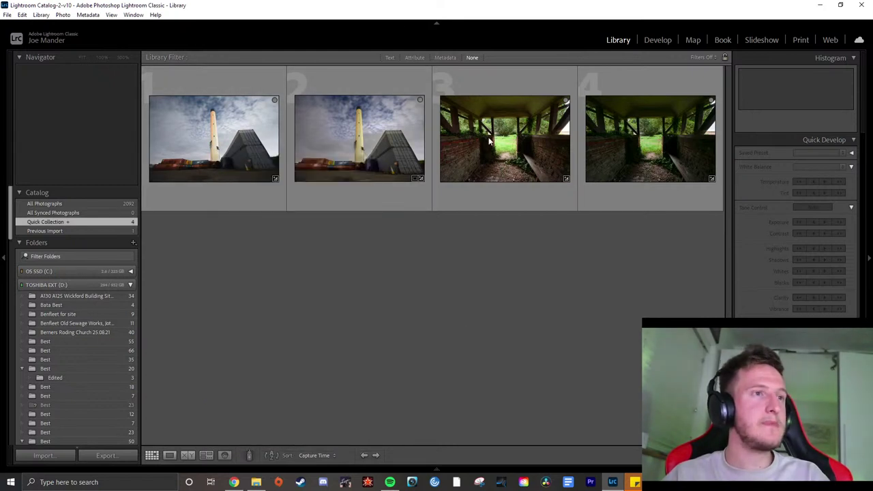
Remove the last chimney photo, number 2092 in All Photographs, from the Lightroom catalog without deleting it from disk
click(62, 207)
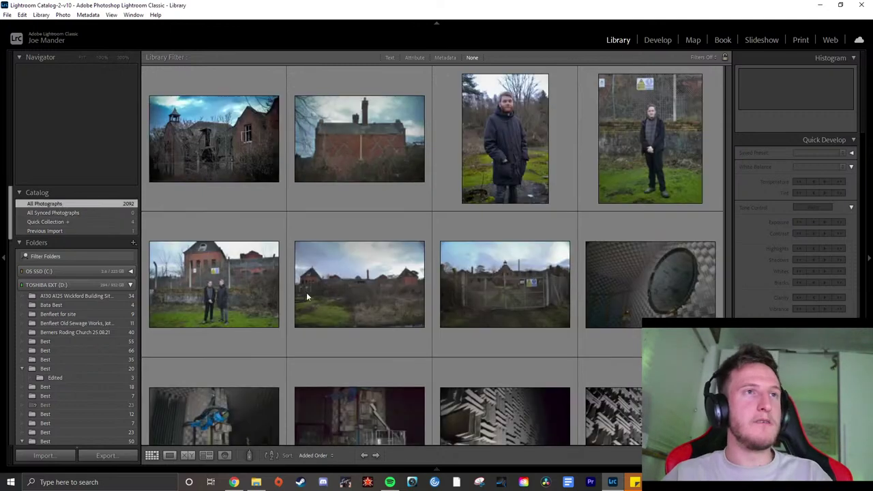
scroll(326, 287, down, 5)
scroll(378, 293, up, 5)
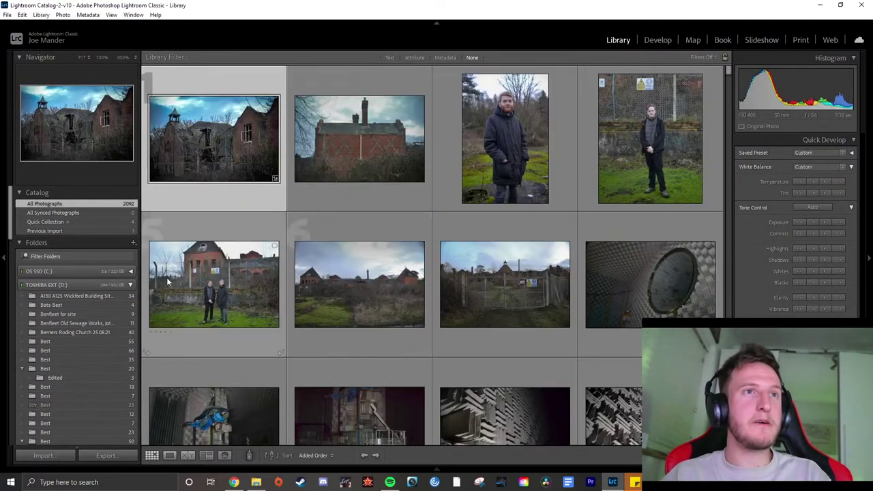
drag(728, 71, 728, 444)
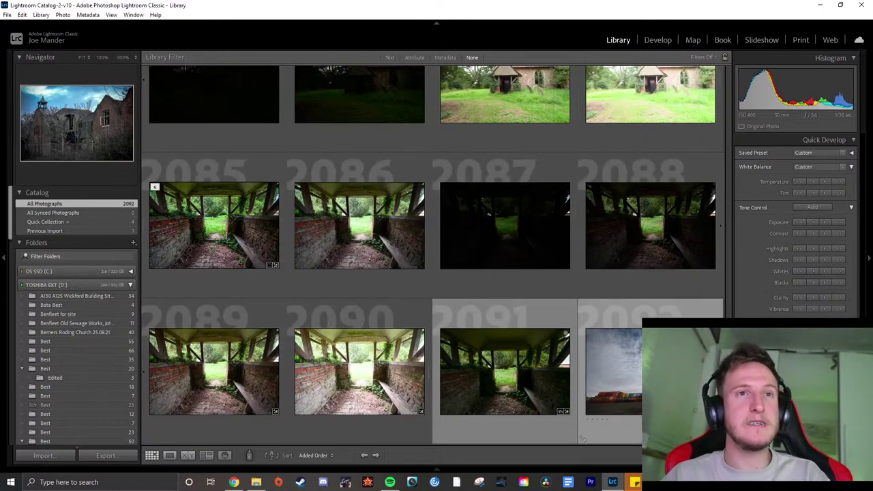
right_click(659, 318)
key(Escape)
right_click(641, 318)
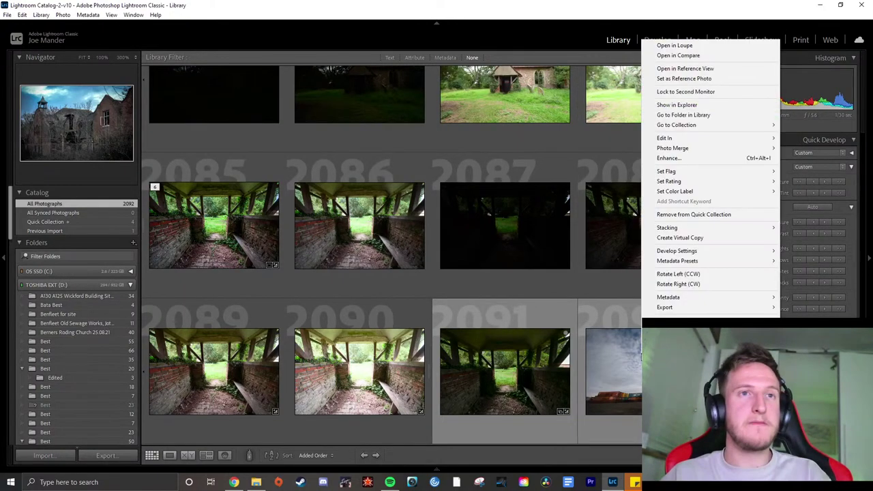
click(675, 330)
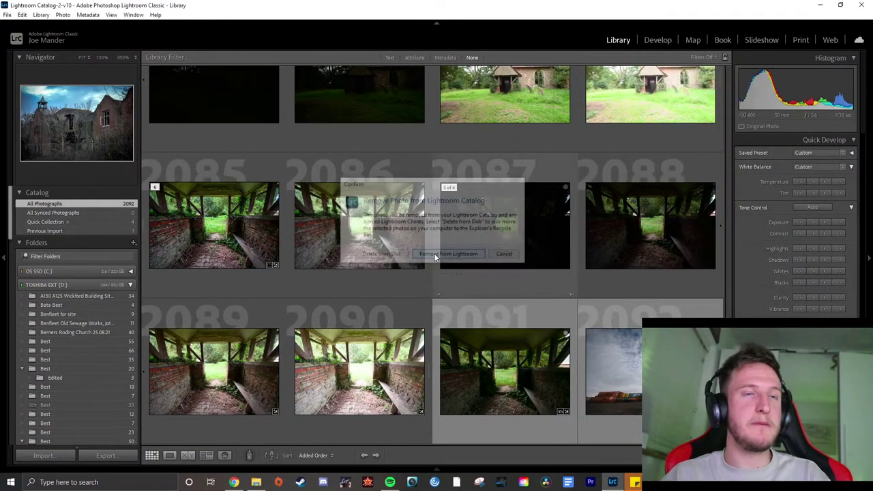
click(448, 254)
Browse the shelter and church photos near the end of All Photographs for a bracketed exposure set suitable for merging
scroll(395, 314, up, 5)
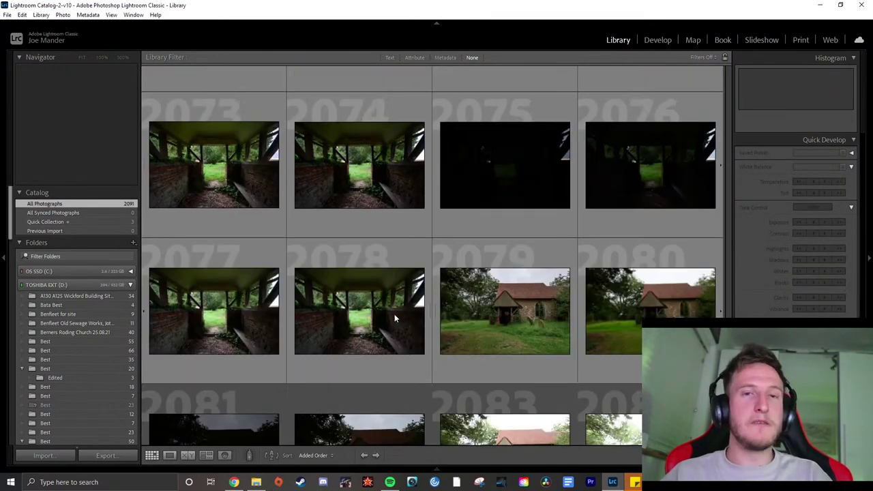
click(234, 482)
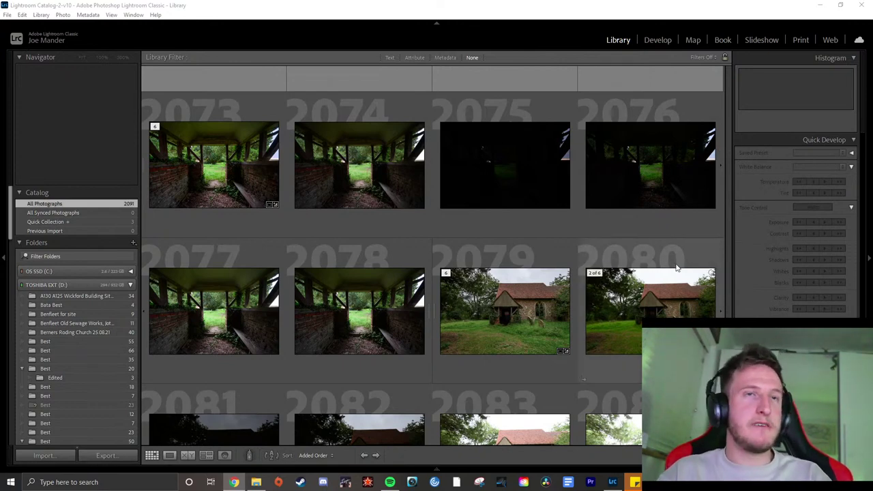
scroll(467, 240, down, 2)
scroll(464, 235, down, 3)
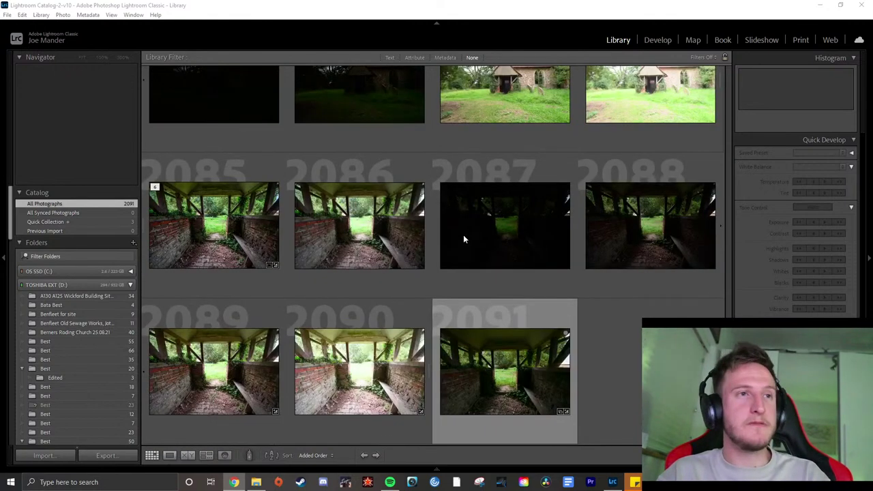
scroll(571, 294, up, 5)
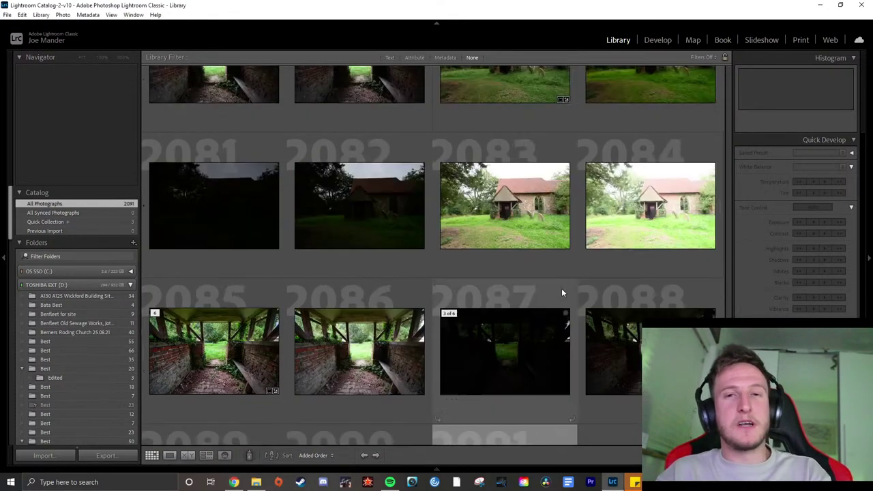
scroll(564, 292, up, 4)
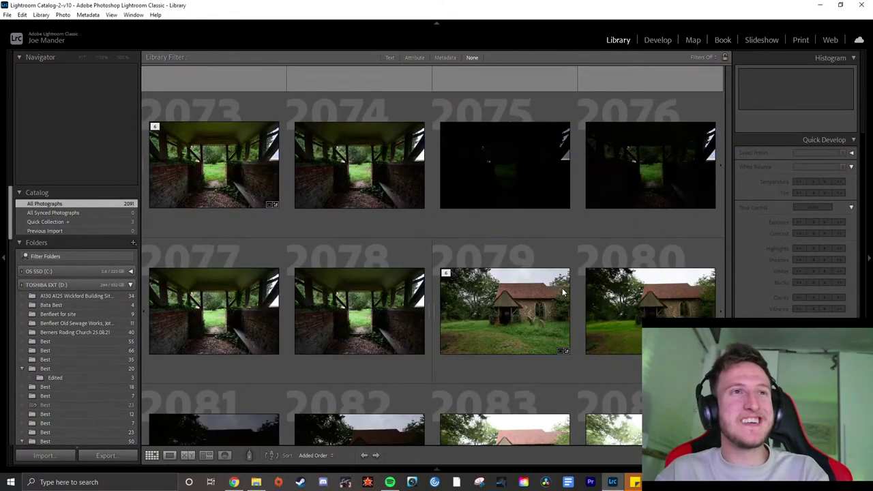
scroll(562, 292, down, 1)
scroll(563, 292, up, 2)
scroll(562, 292, down, 2)
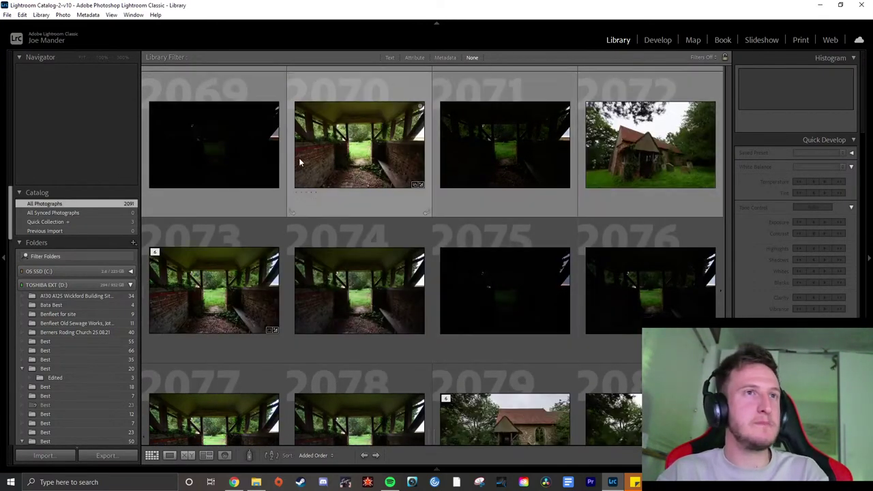
scroll(359, 247, down, 6)
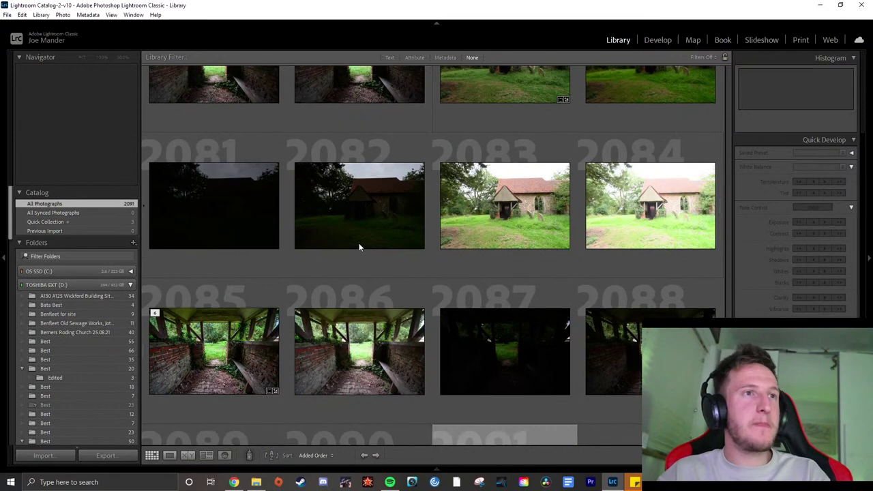
scroll(359, 243, down, 2)
scroll(359, 243, up, 4)
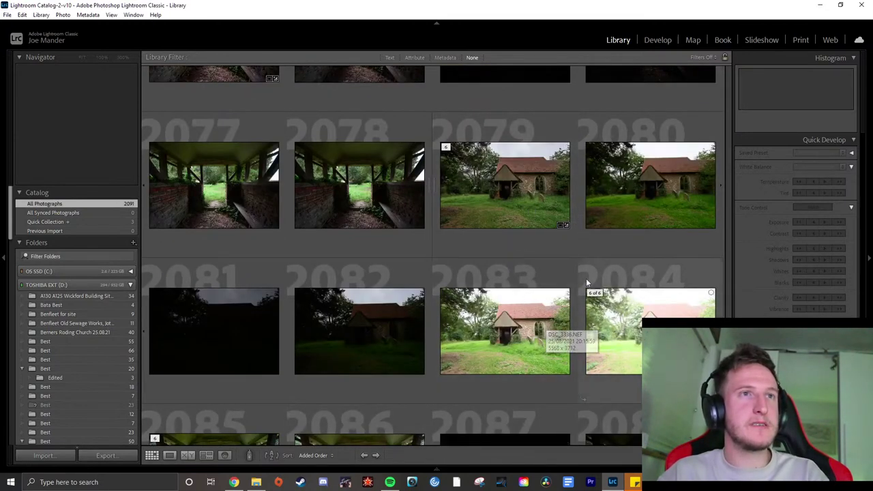
scroll(586, 225, up, 5)
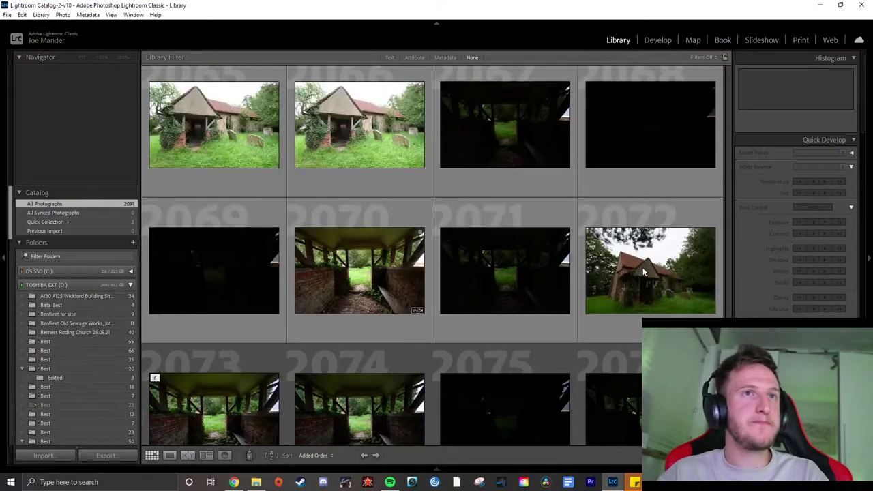
scroll(641, 278, up, 2)
scroll(638, 283, down, 2)
scroll(635, 254, up, 4)
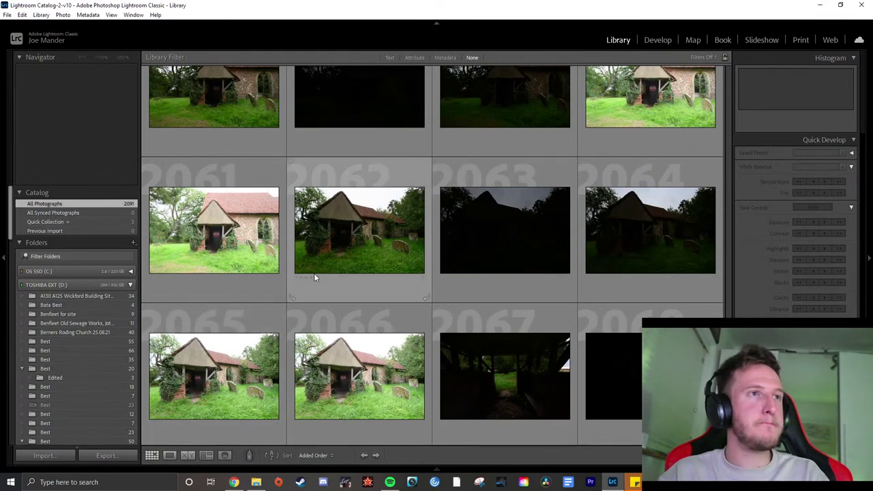
scroll(313, 273, up, 4)
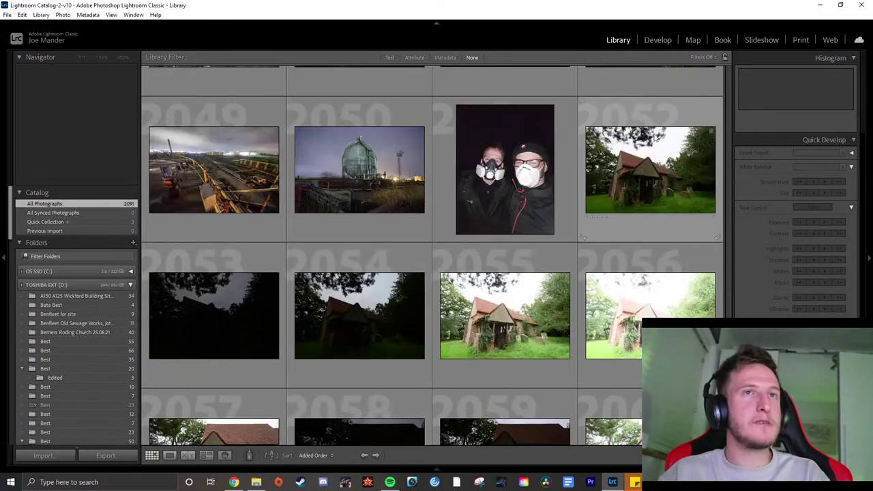
scroll(604, 120, down, 2)
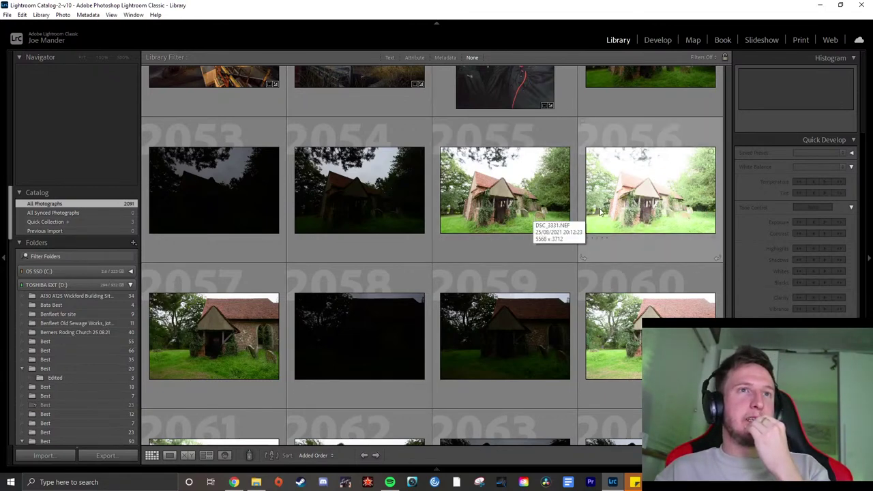
scroll(600, 218, down, 2)
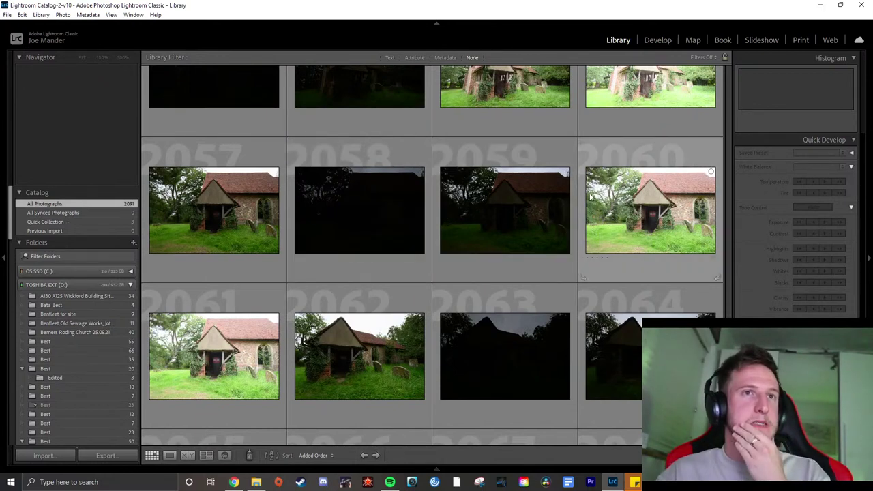
scroll(546, 232, down, 2)
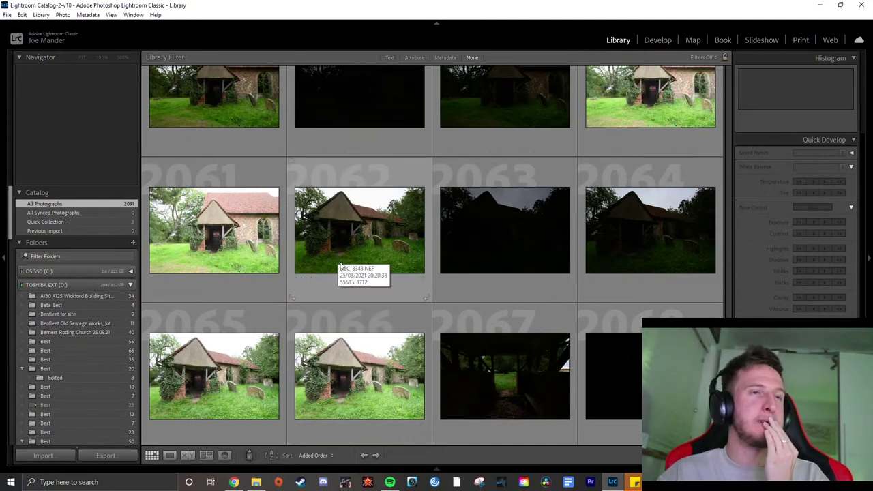
Select the five bracketed church porch exposures, photos 2062 to 2066, and review them individually in full view before returning to the grid
click(365, 244)
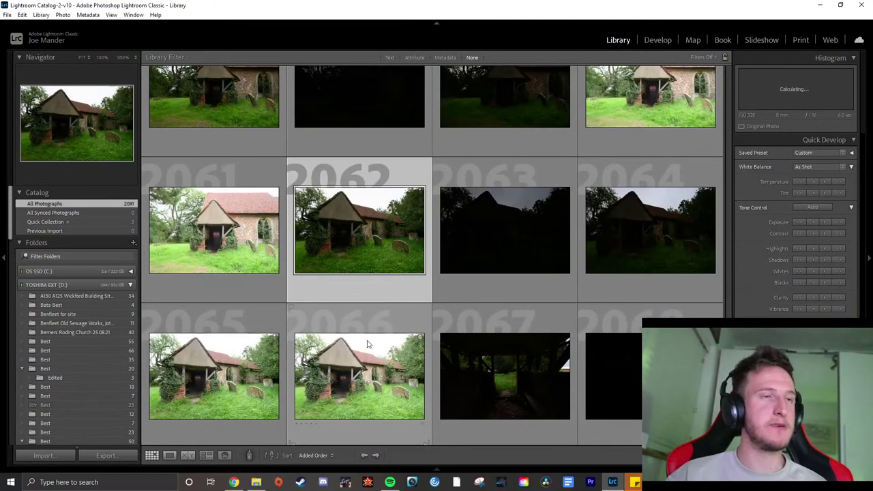
shift+click(367, 344)
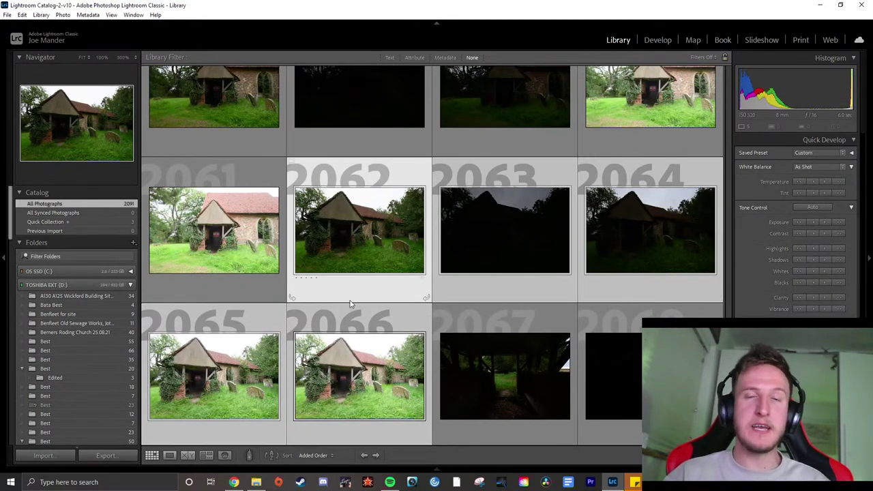
double_click(355, 230)
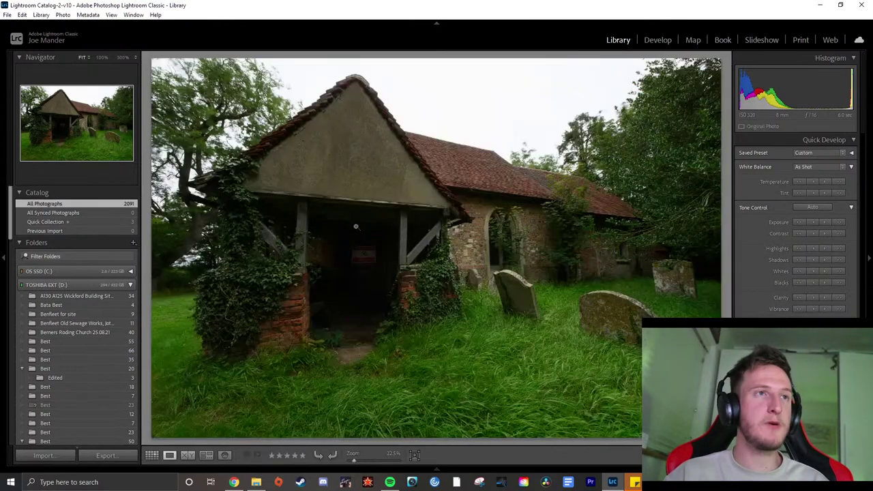
key(Right)
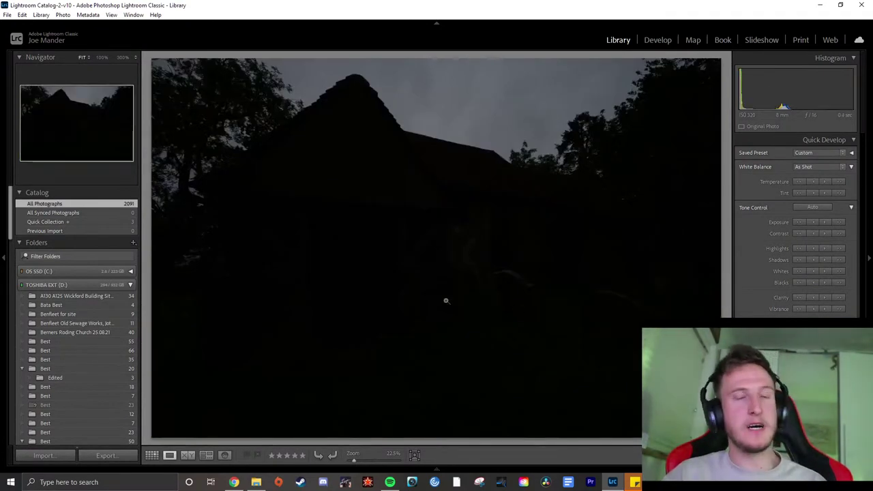
key(Right)
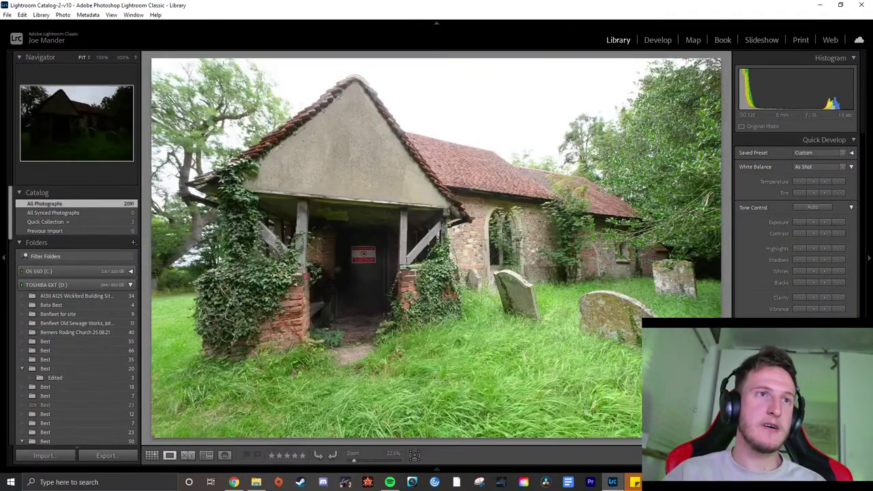
key(Right)
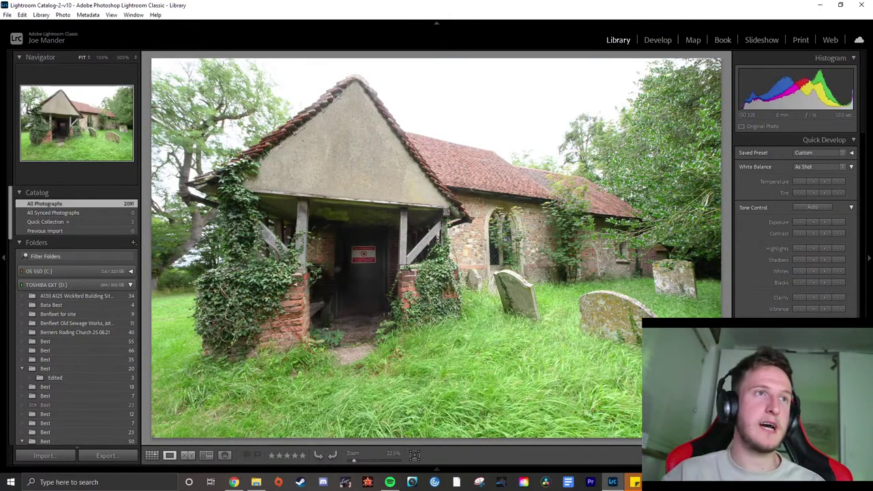
click(152, 455)
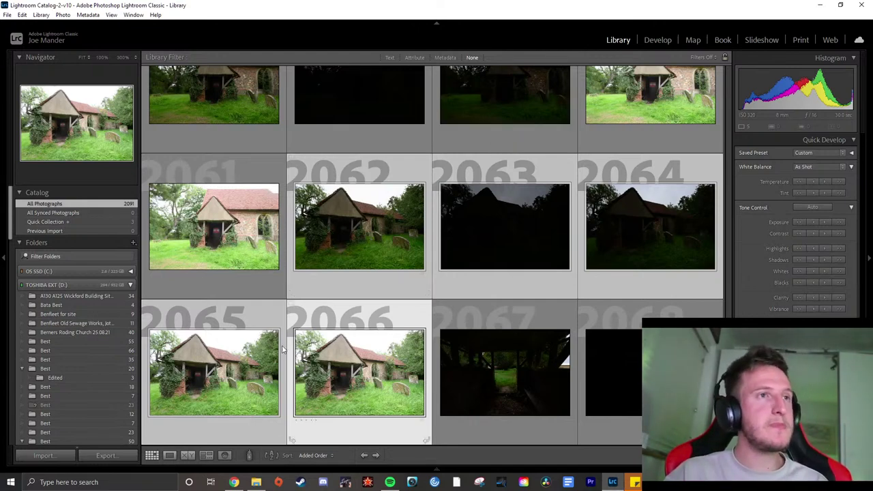
Start an HDR merge of the five selected church porch exposures with the deghost amount set to Medium
right_click(367, 232)
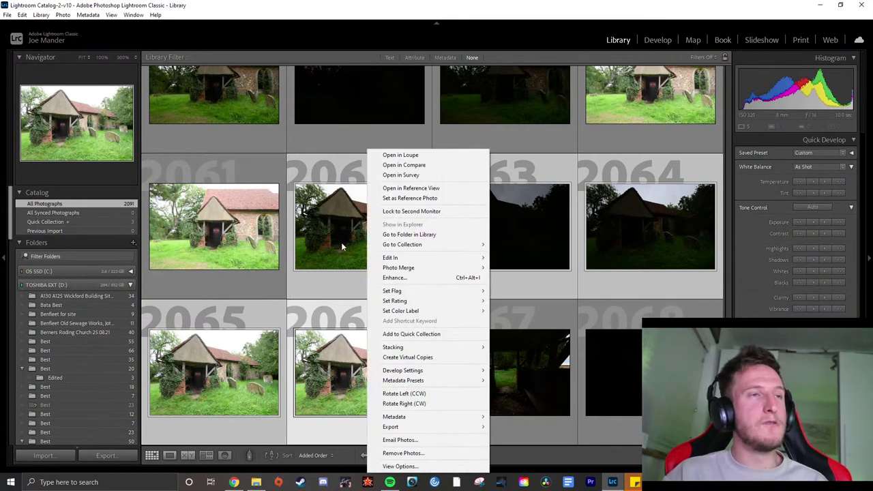
mouse_move(399, 271)
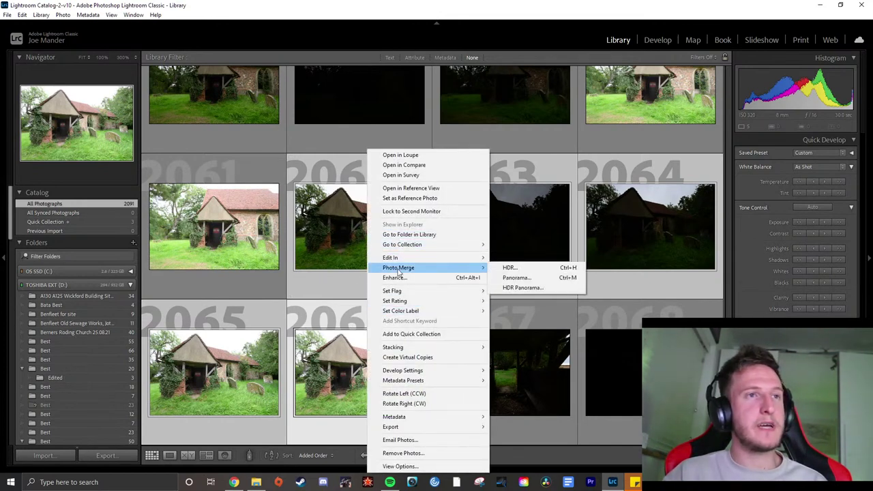
click(509, 268)
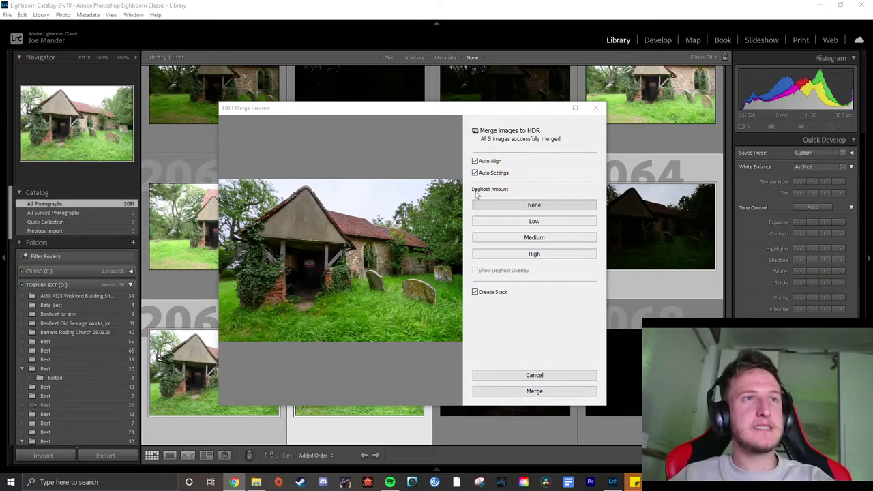
click(524, 239)
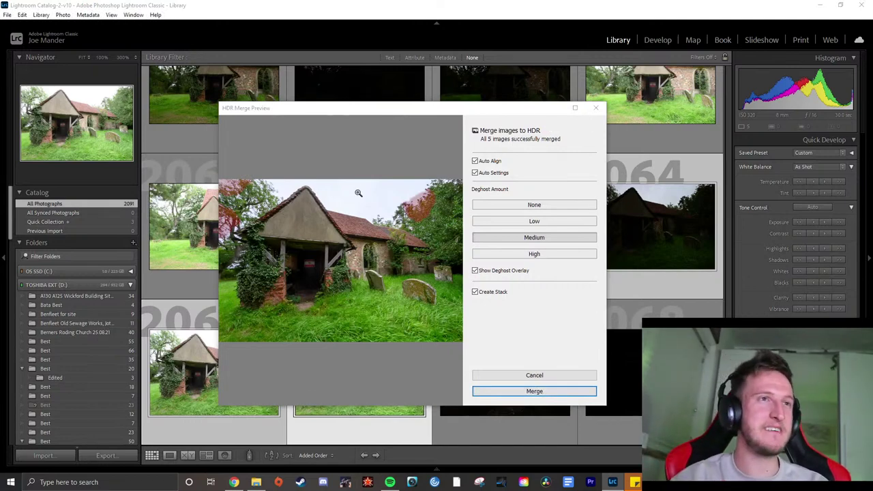
Inspect the deghost overlay on the trees in the merge preview, then merge the porch exposures to HDR
drag(422, 205, 378, 239)
drag(320, 284, 405, 246)
drag(313, 232, 400, 231)
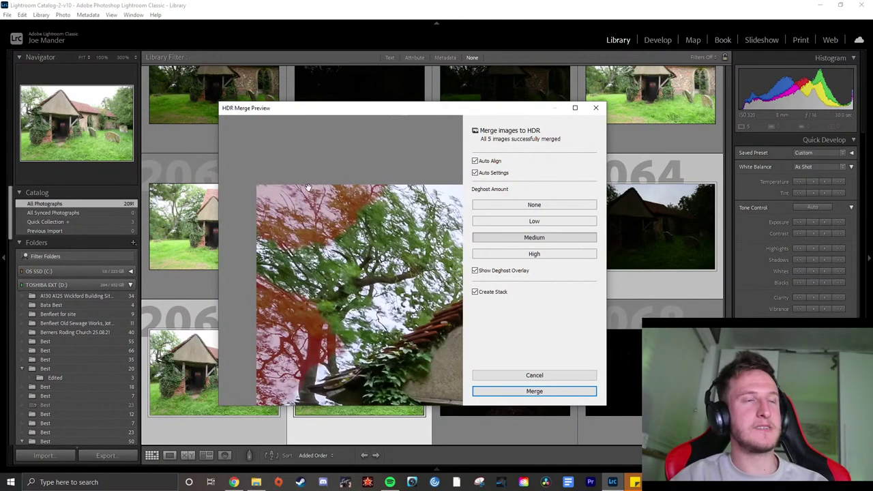
drag(305, 198, 352, 193)
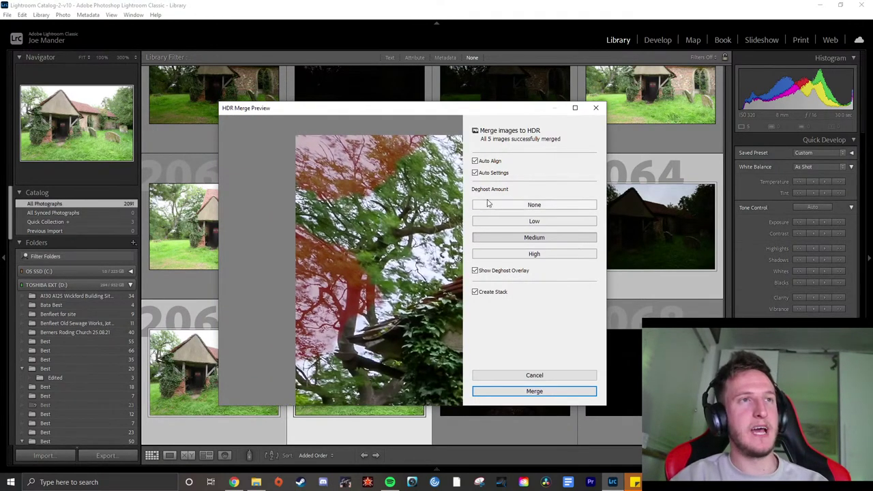
click(359, 229)
click(420, 209)
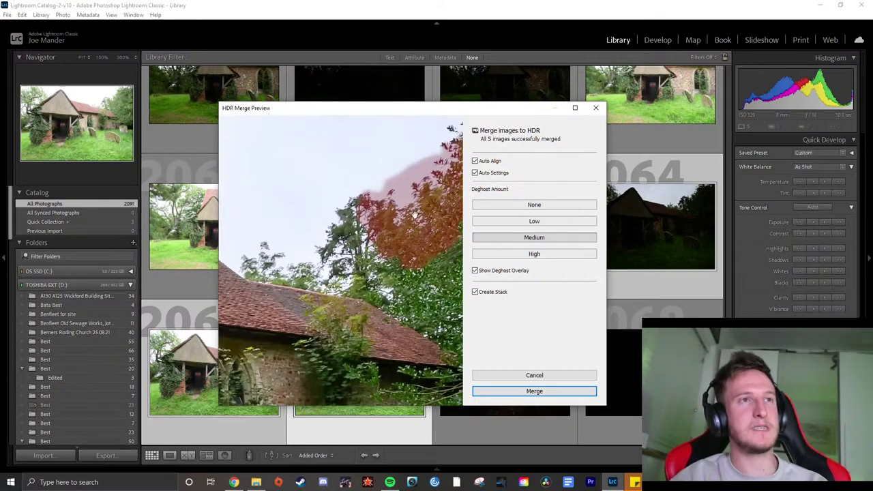
click(400, 209)
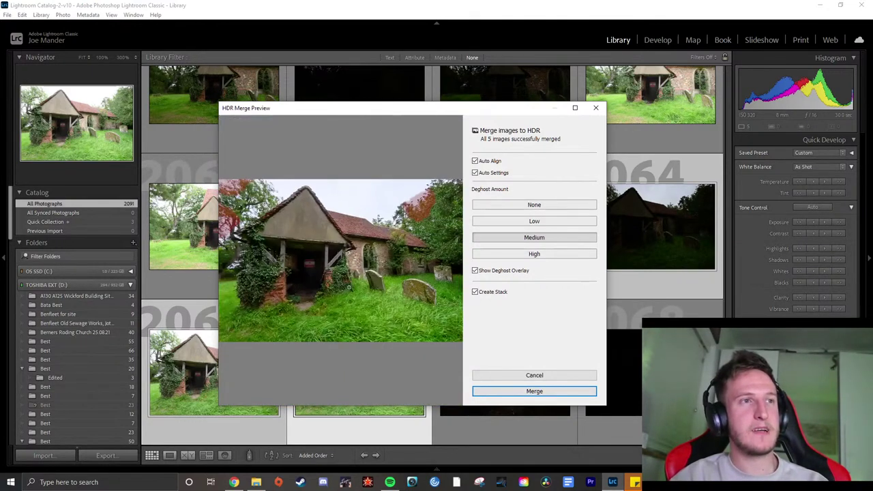
click(546, 395)
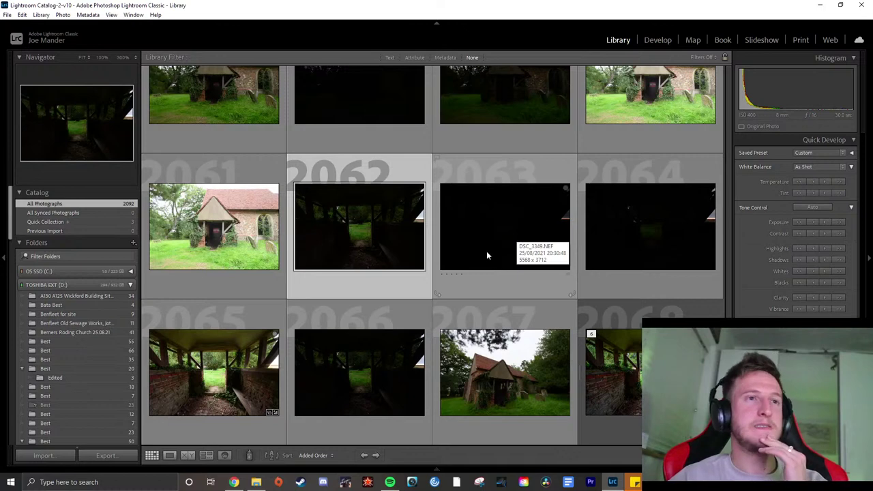
Browse the church and shelter photos near the end of All Photographs to locate the newly merged porch HDR photo
scroll(461, 259, up, 2)
scroll(460, 259, down, 2)
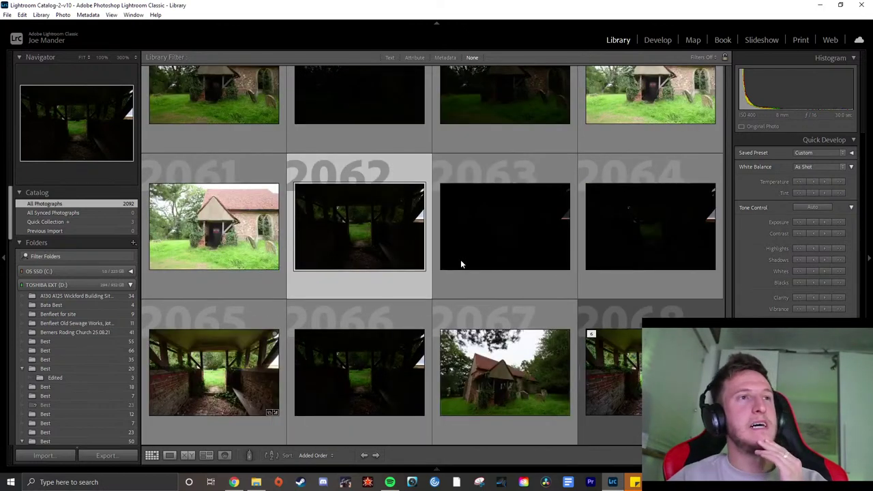
click(481, 357)
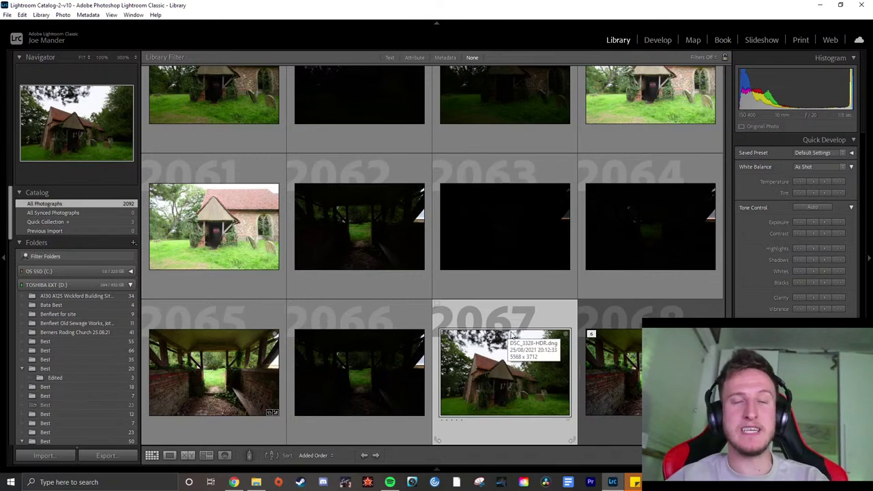
click(398, 246)
scroll(409, 266, up, 2)
scroll(474, 272, down, 2)
scroll(473, 271, up, 2)
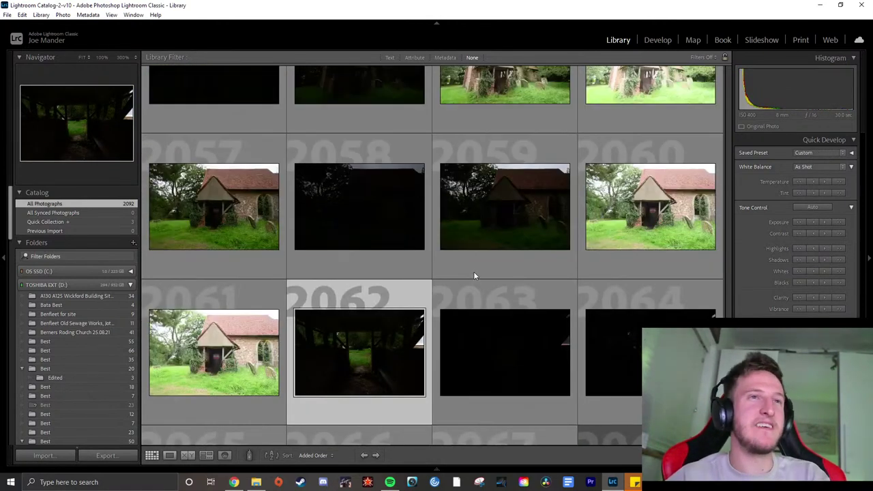
scroll(474, 275, up, 2)
scroll(474, 275, down, 2)
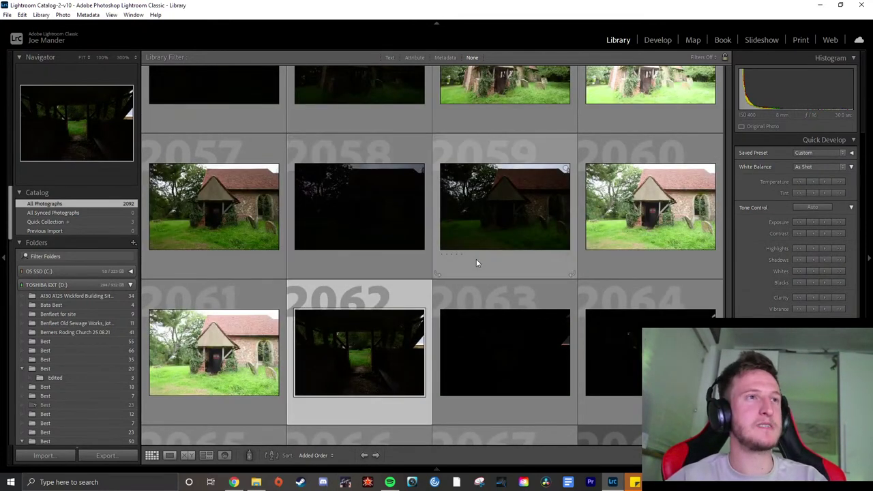
scroll(477, 259, up, 2)
scroll(360, 198, up, 2)
scroll(360, 199, down, 2)
scroll(374, 202, down, 2)
scroll(353, 217, up, 2)
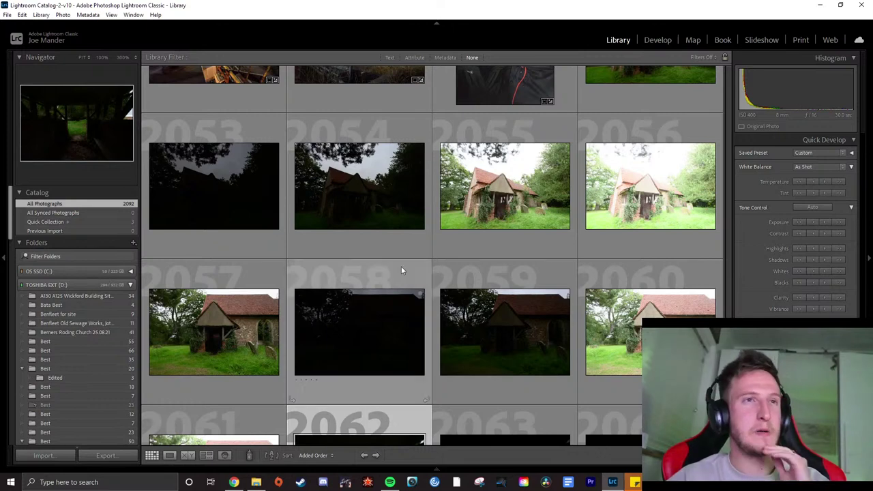
scroll(409, 260, down, 2)
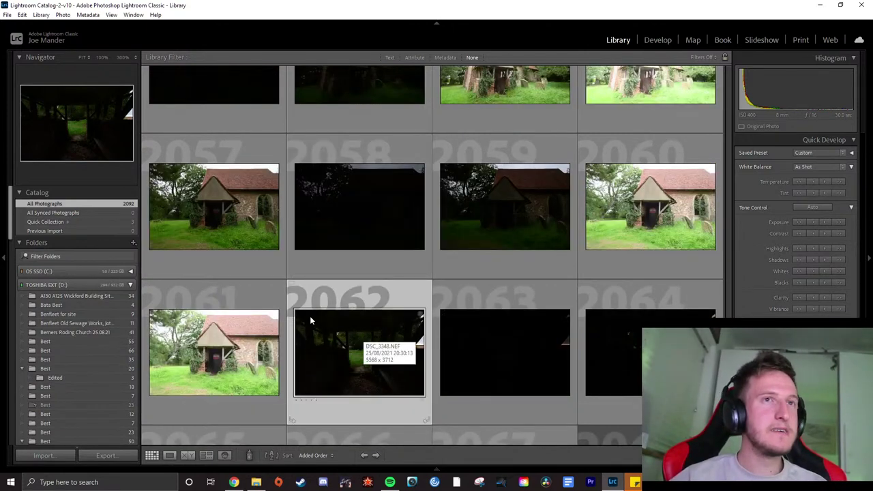
scroll(310, 316, up, 2)
scroll(556, 300, up, 2)
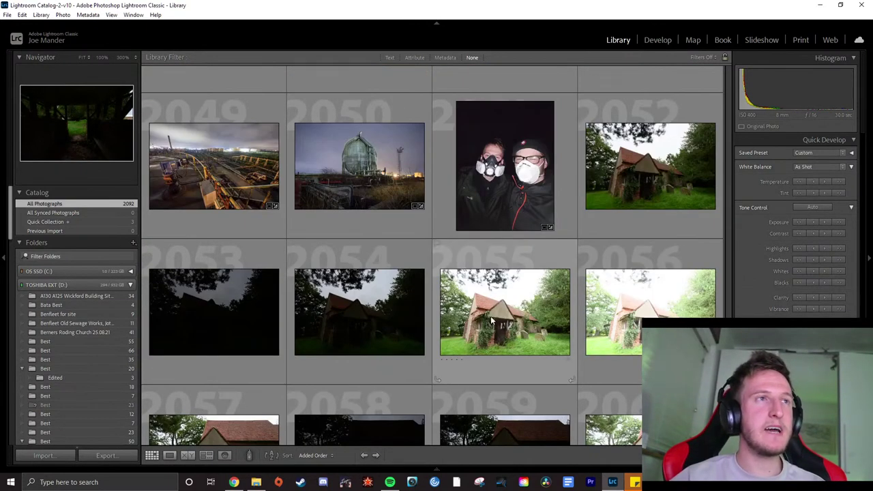
scroll(464, 326, down, 5)
scroll(464, 326, down, 2)
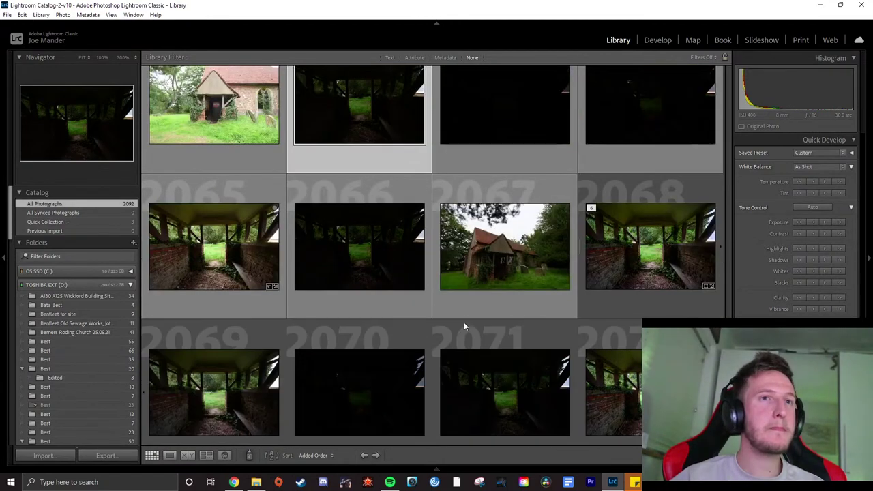
scroll(463, 326, down, 4)
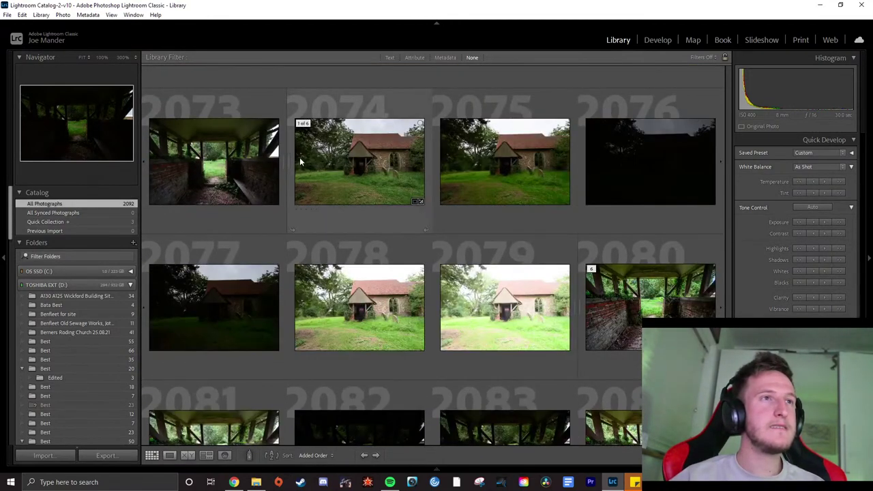
scroll(424, 246, down, 4)
scroll(425, 247, up, 2)
scroll(444, 266, down, 2)
key(ctrl+shift+v)
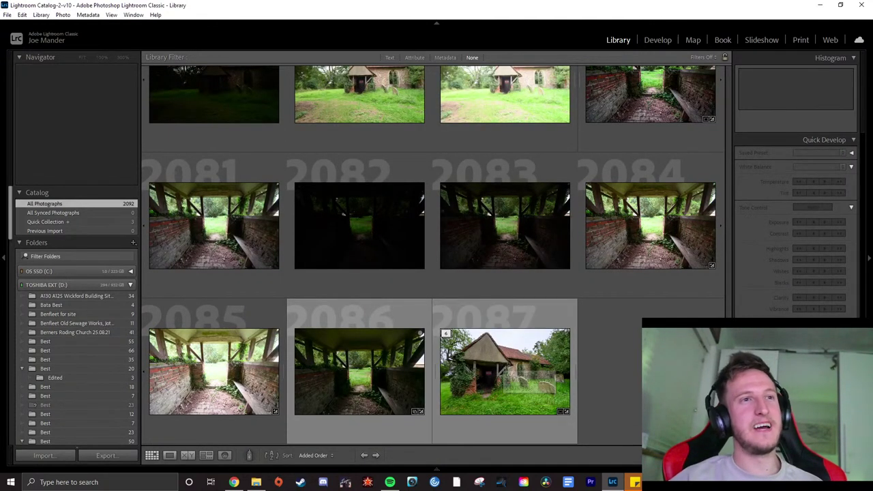
View the merged porch HDR photo 2087 in full and expand its stack in the grid
double_click(475, 358)
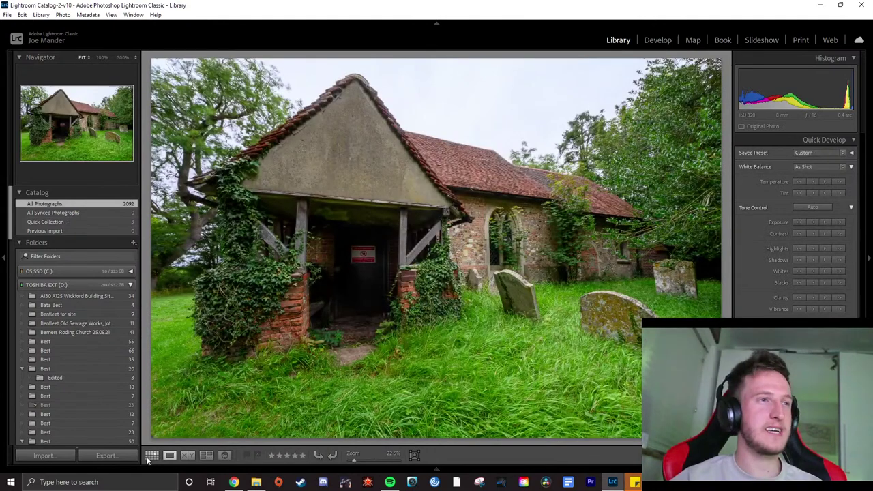
key(g)
click(447, 335)
scroll(529, 344, down, 2)
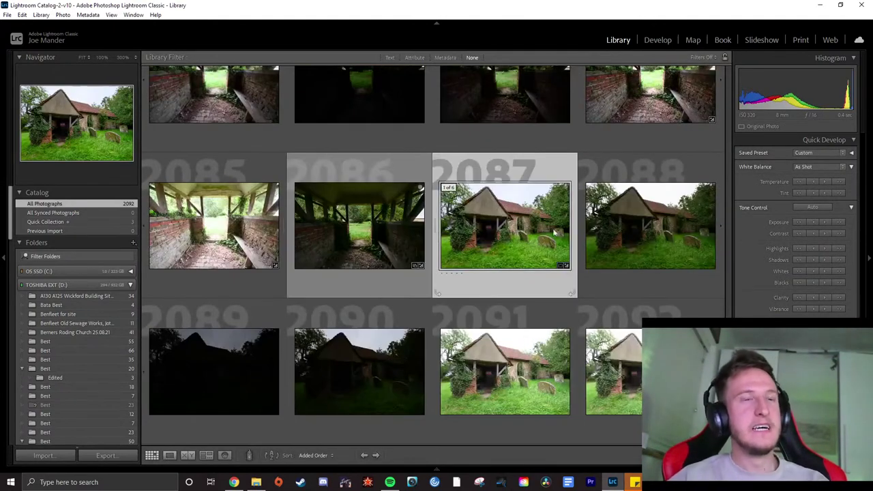
Compare the original porch exposure 2088 with the merged HDR photo in full view, switching back and forth between them
double_click(655, 232)
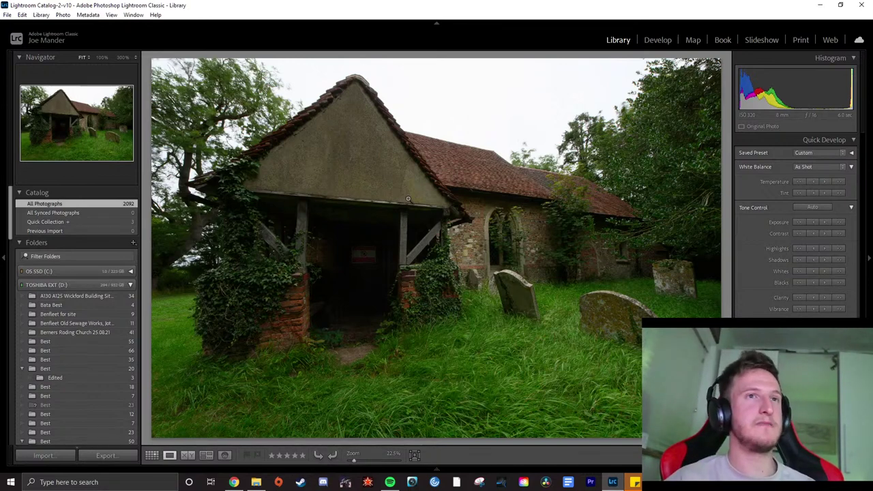
key(Right)
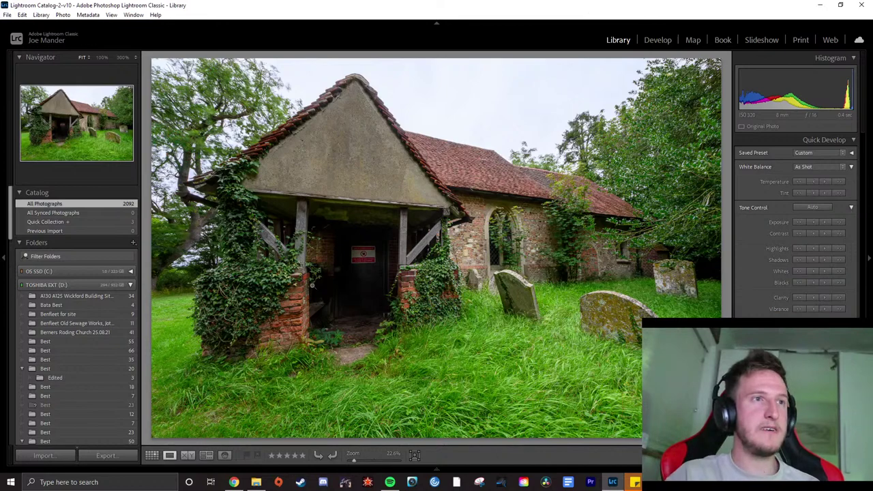
drag(311, 273, 490, 259)
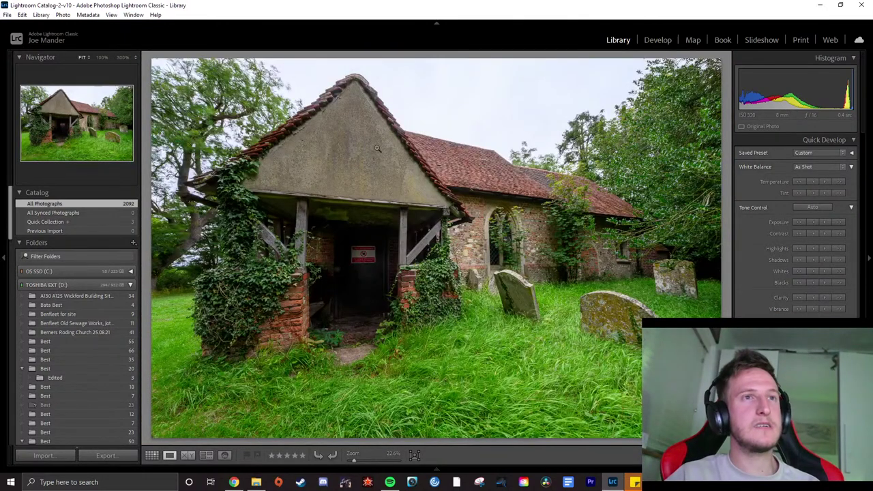
key(Right)
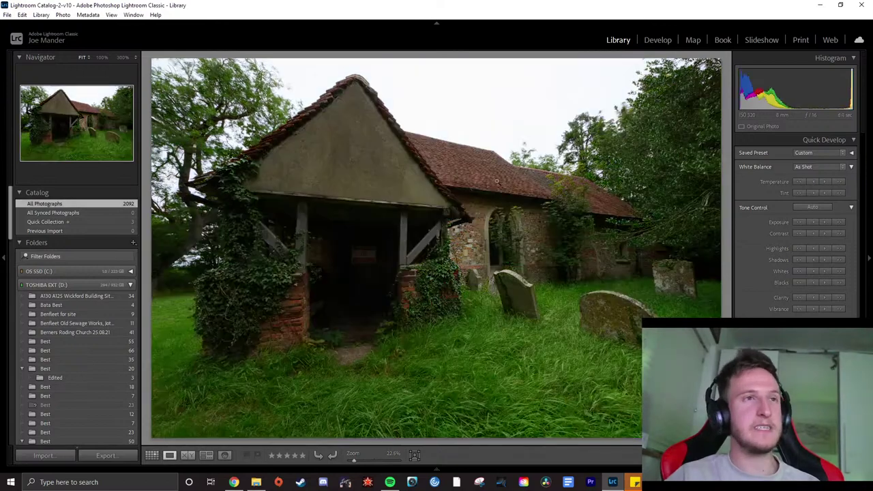
key(Left)
key(Right)
key(Left)
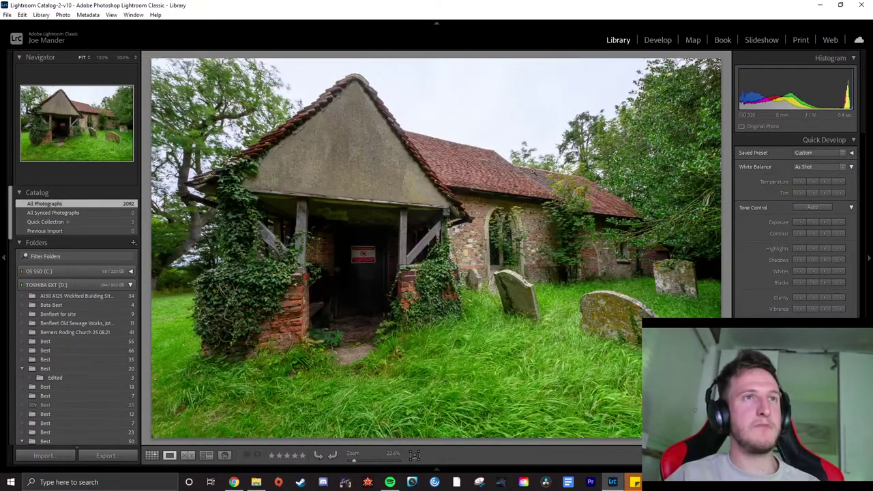
key(Right)
Examine the sky and tree detail around the church roof up close, alternating between the HDR photo and the original exposure
click(299, 90)
click(374, 133)
key(Left)
key(Right)
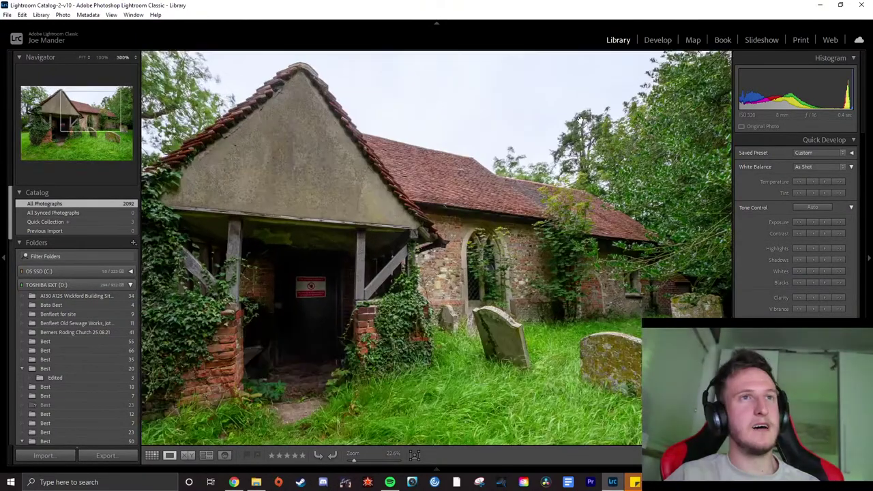
click(529, 147)
click(530, 147)
key(Left)
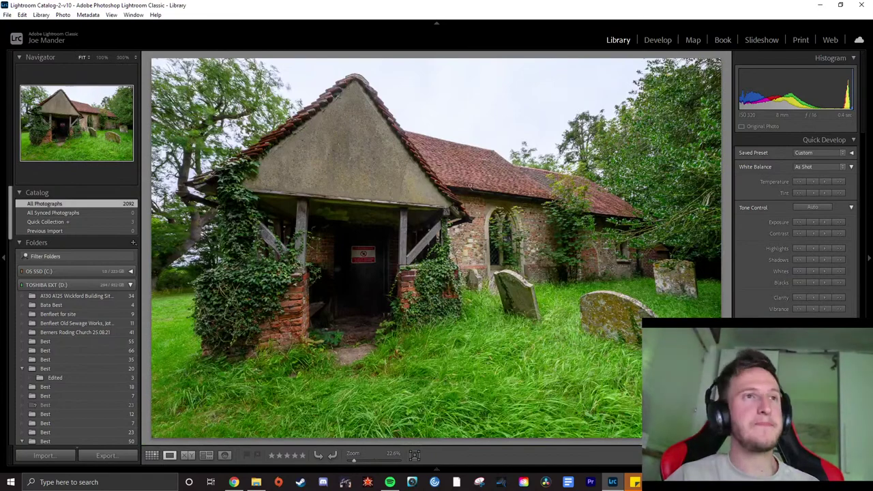
Compare the red private property sign inside the dark porch at 300% in the HDR photo and the original exposure
click(338, 267)
drag(423, 266, 472, 306)
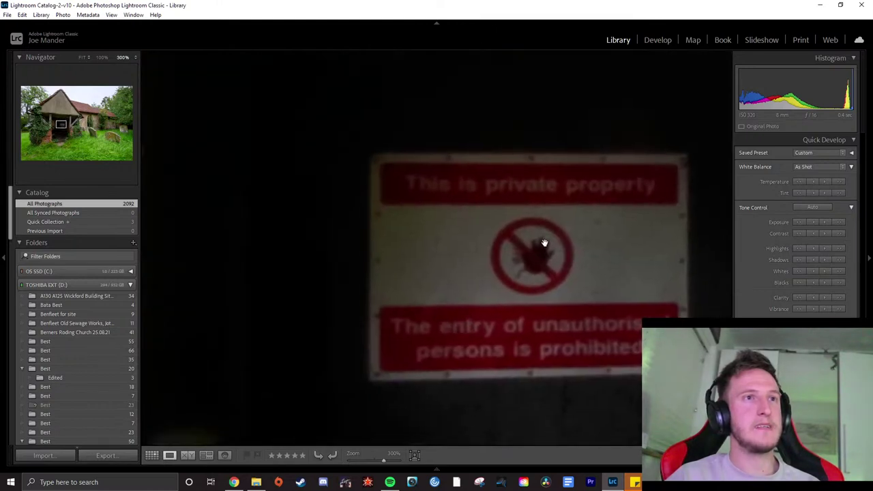
drag(482, 239, 524, 257)
click(516, 314)
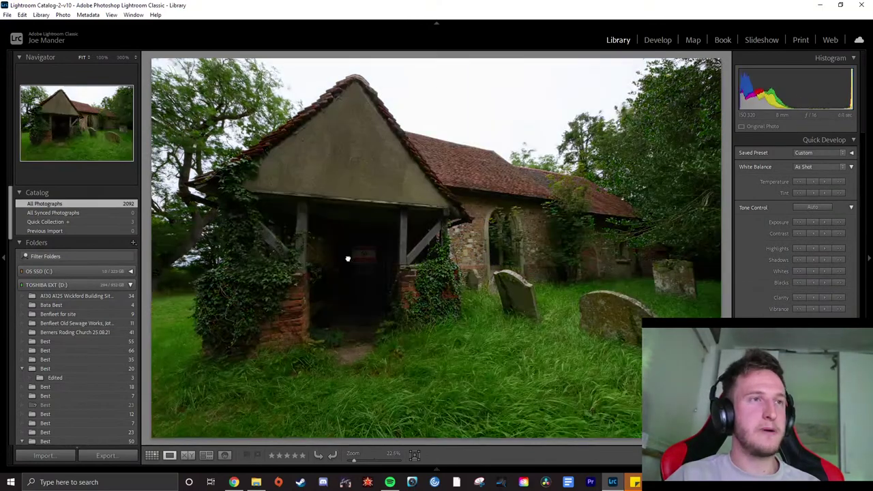
click(347, 259)
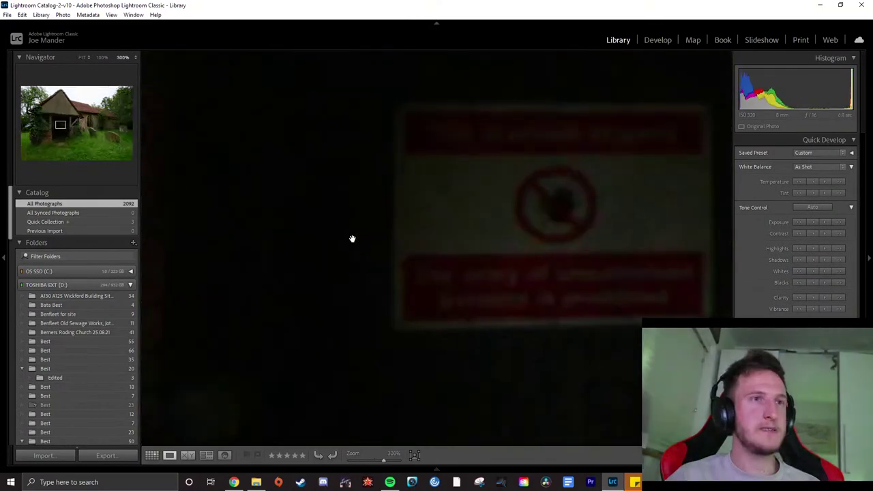
click(351, 243)
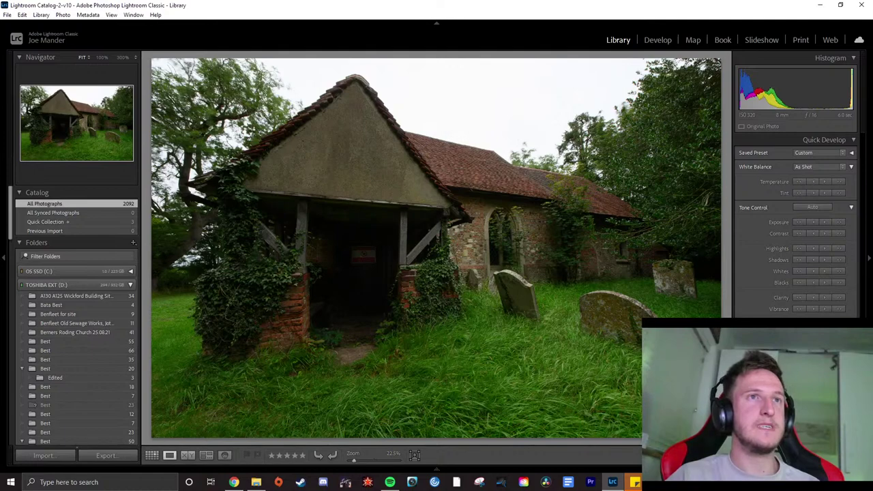
Check the treetops against the sky at 300% in the original exposure and return to the full view
key(Right)
key(Right)
key(Right)
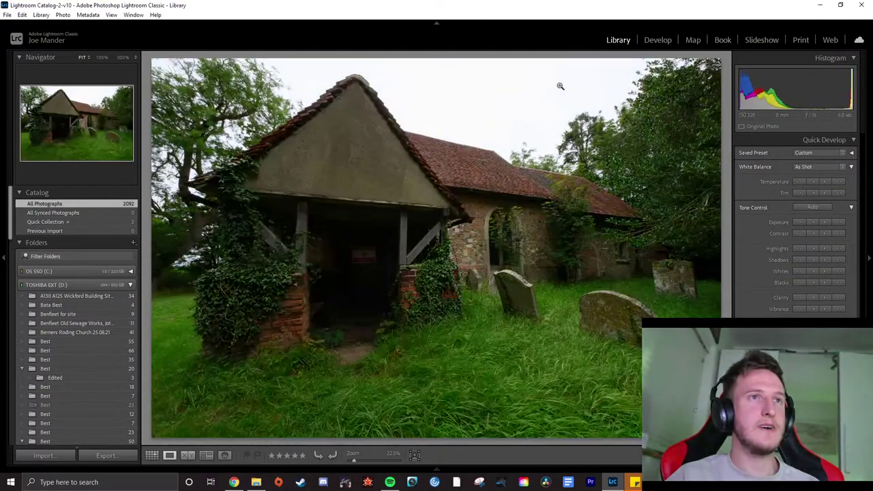
click(579, 86)
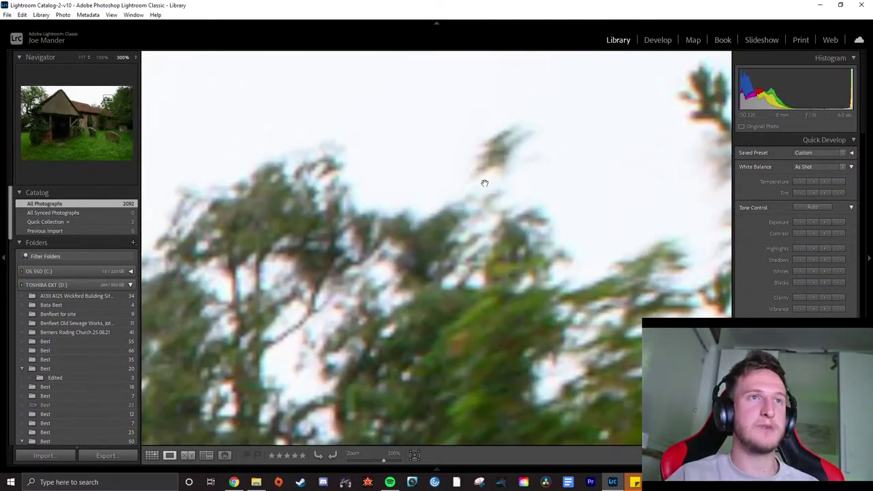
key(Right)
click(560, 208)
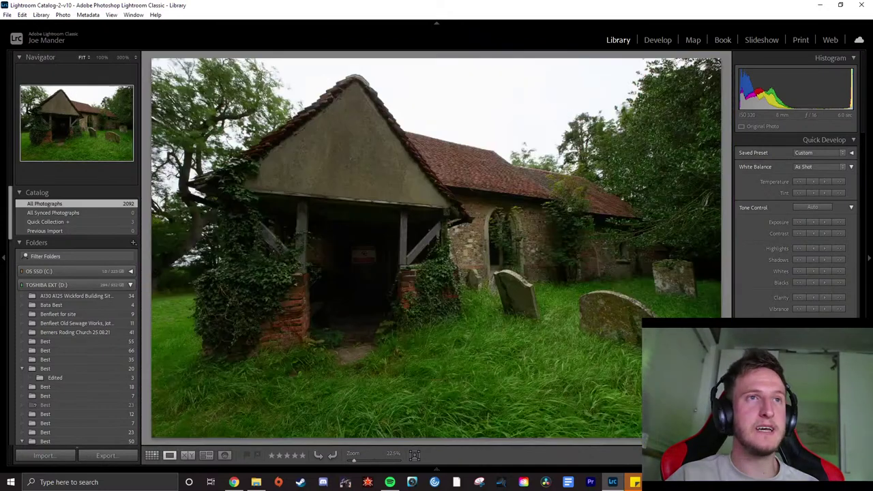
Switch to the merged HDR photo, reduce its vibrance to -1 and reset its saturation to 0
key(Right)
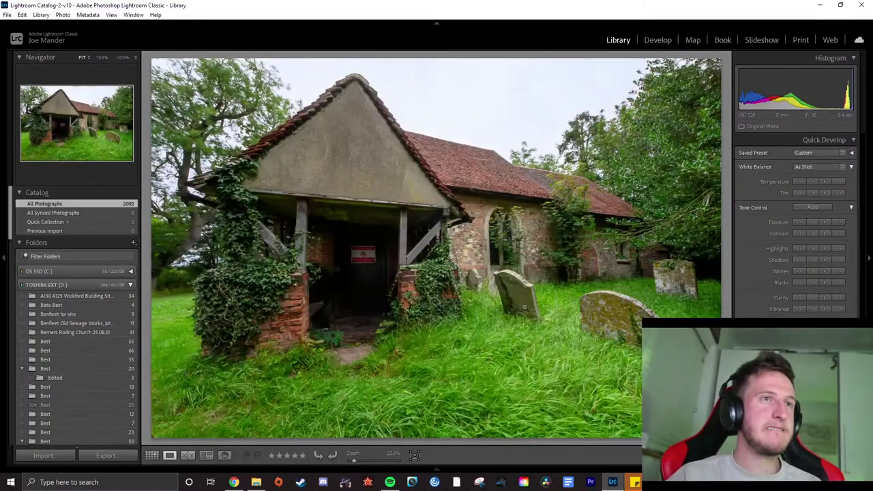
key(Right)
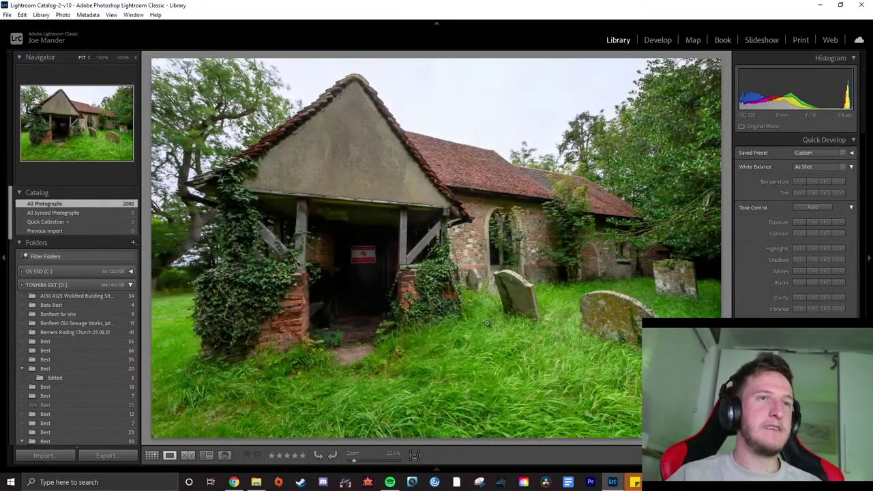
click(798, 310)
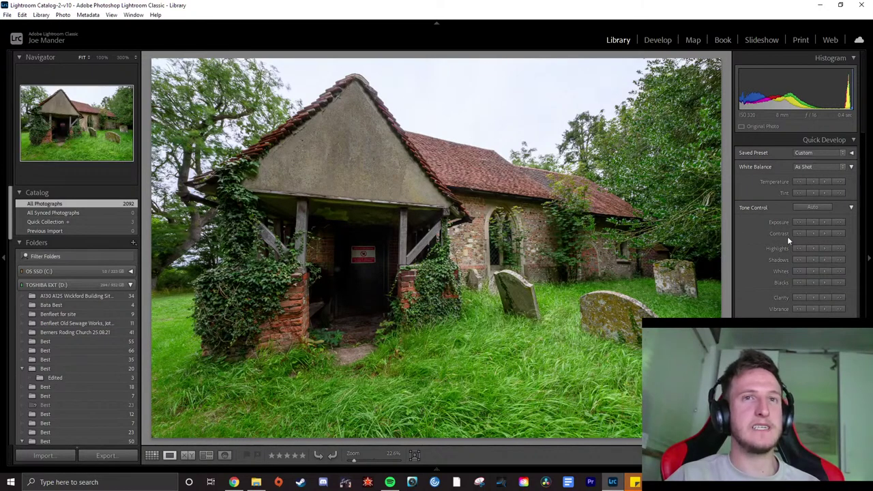
click(652, 40)
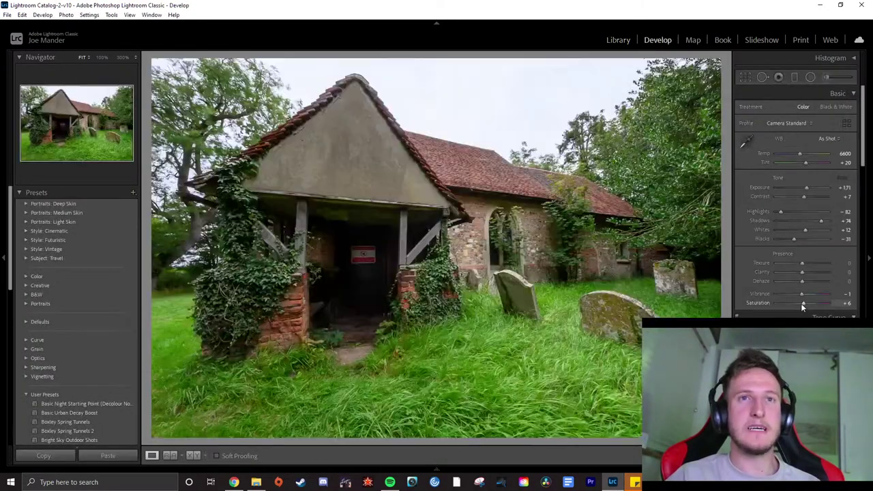
drag(801, 304, 800, 304)
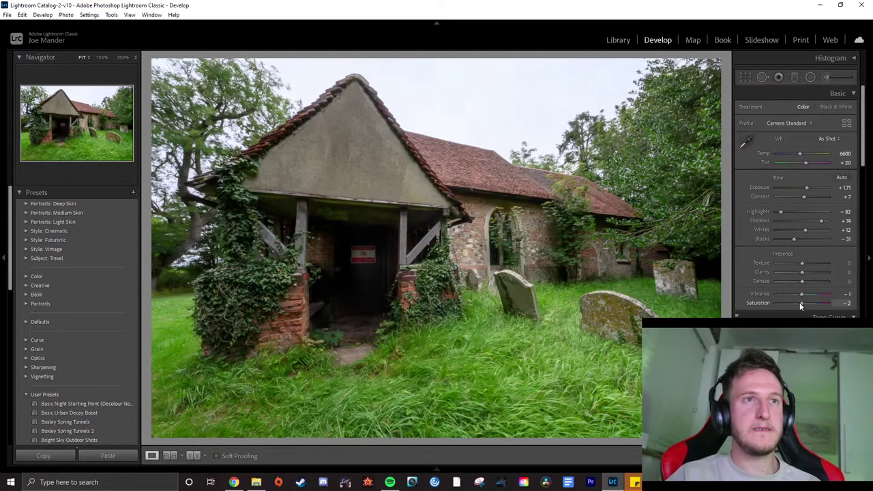
double_click(799, 303)
scroll(799, 303, down, 3)
scroll(796, 205, down, 3)
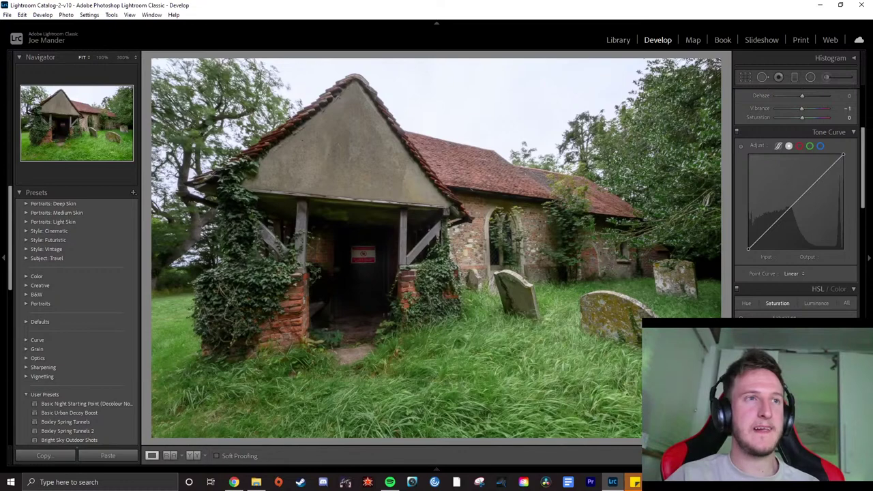
scroll(778, 212, up, 5)
click(622, 41)
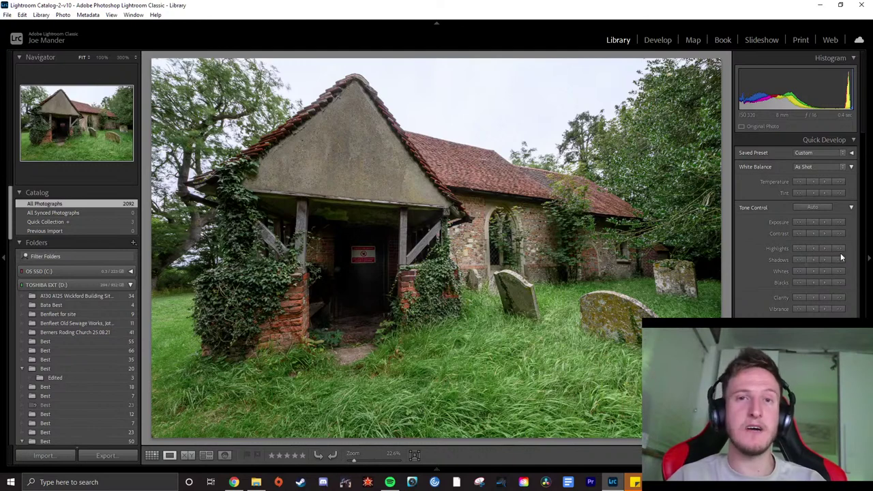
Lower the HDR photo's highlights to -95 and its exposure by a third of a stop to +1.38
click(813, 249)
click(811, 249)
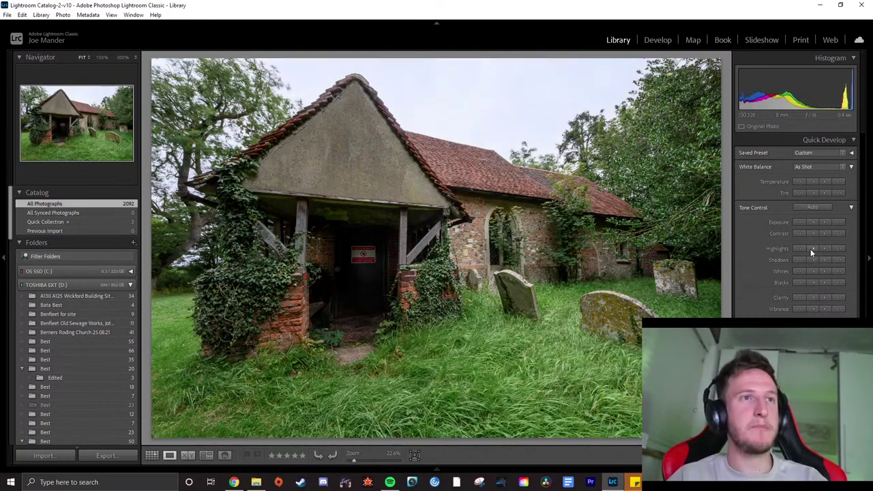
click(810, 249)
click(811, 249)
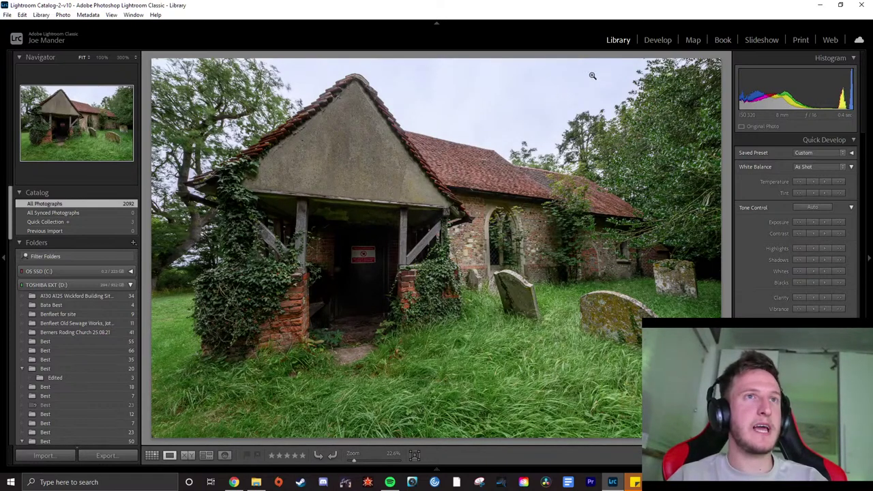
click(812, 224)
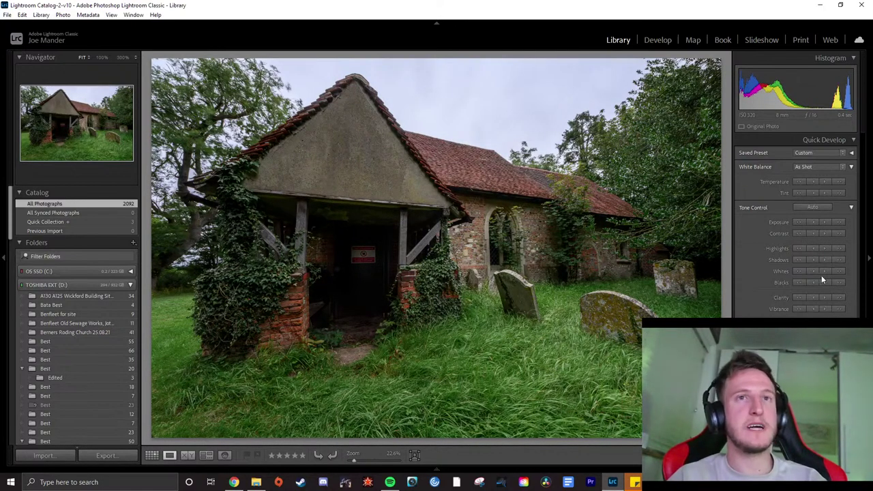
click(822, 249)
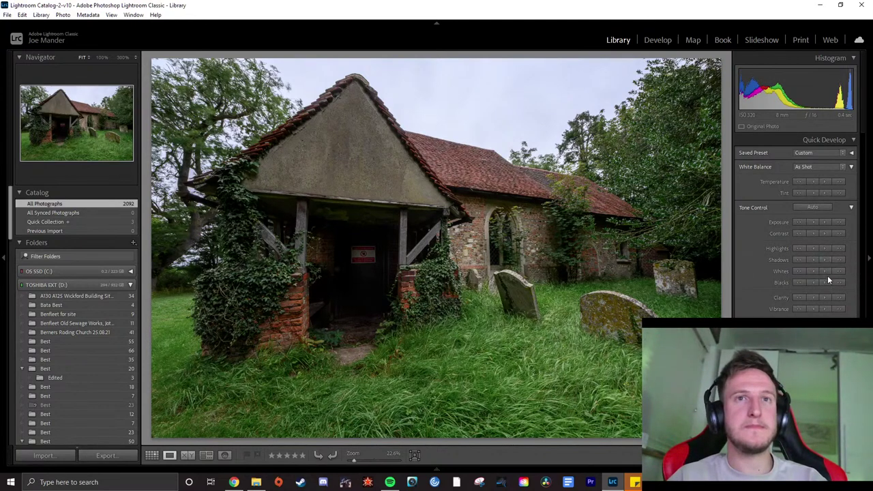
Raise the HDR photo's whites to +27
click(826, 271)
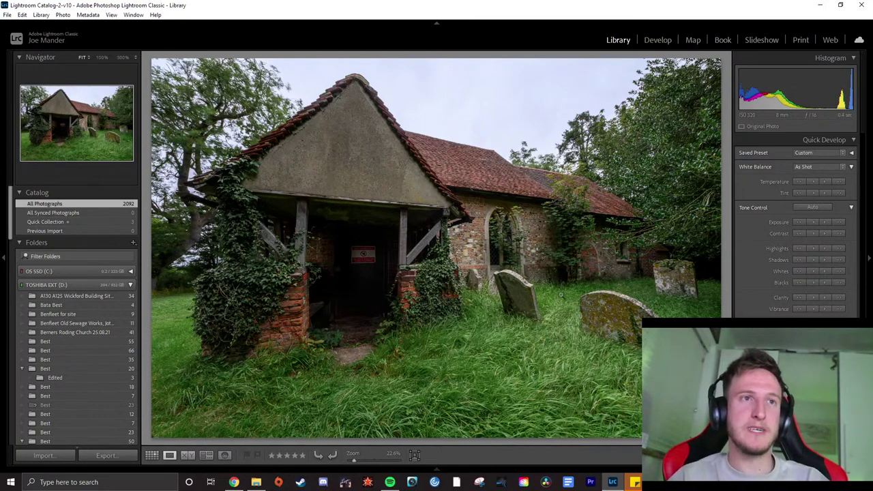
click(824, 272)
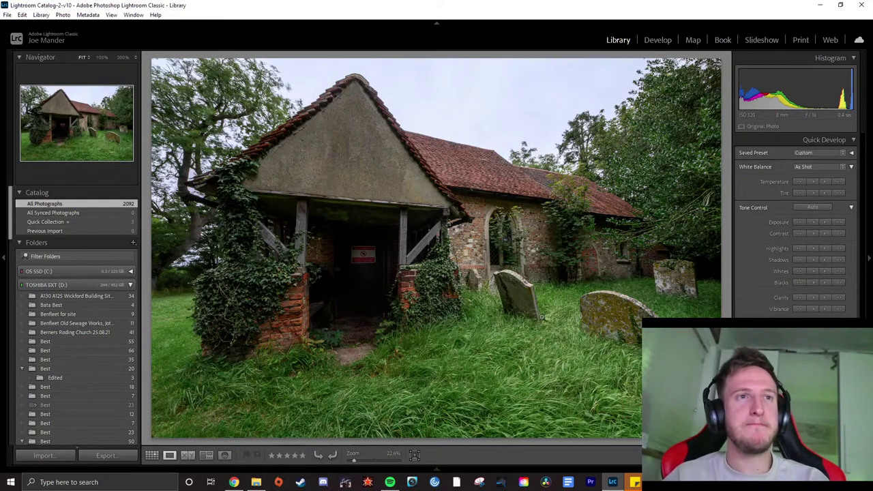
Try brighter and darker shadow levels on the HDR photo and return the shadows to +74
click(828, 260)
click(828, 260)
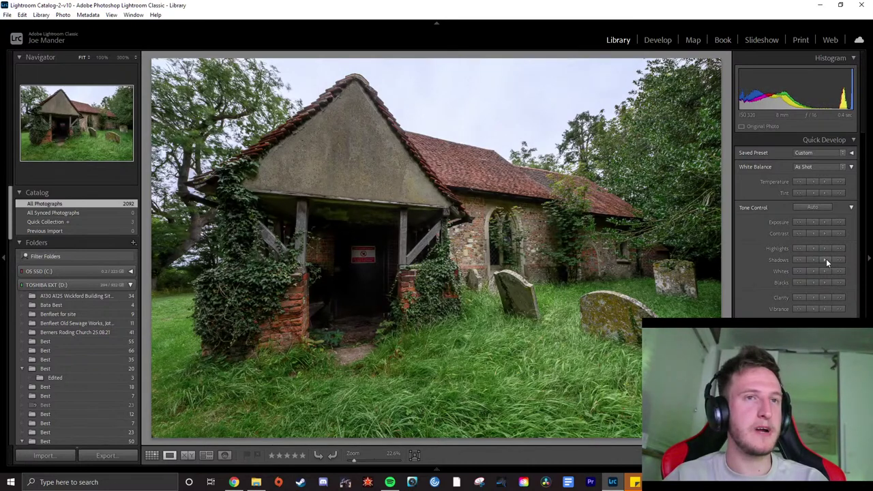
click(814, 260)
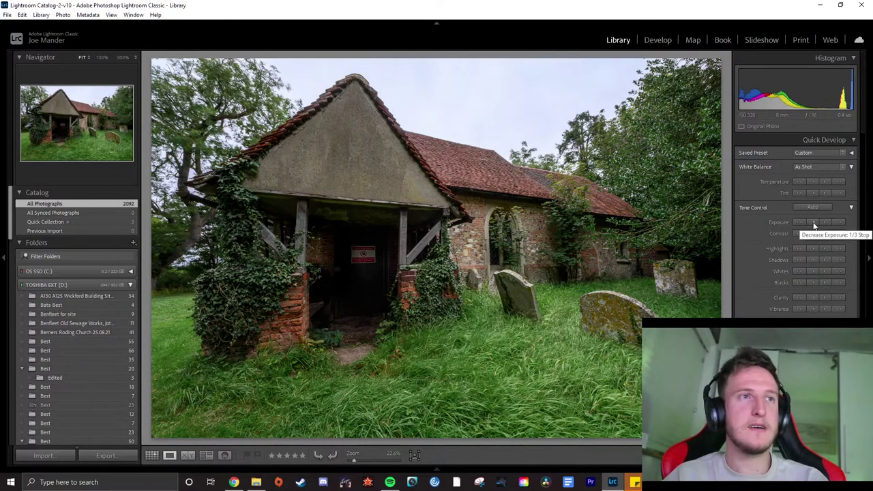
click(813, 261)
click(812, 260)
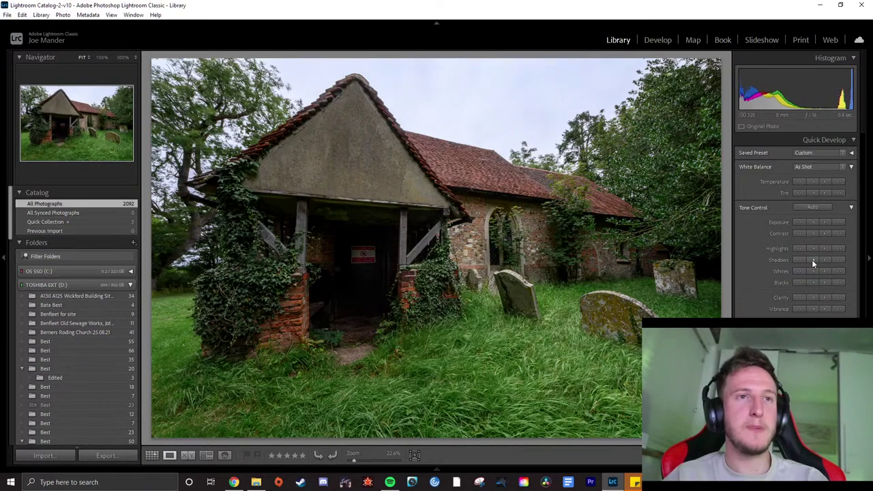
click(823, 262)
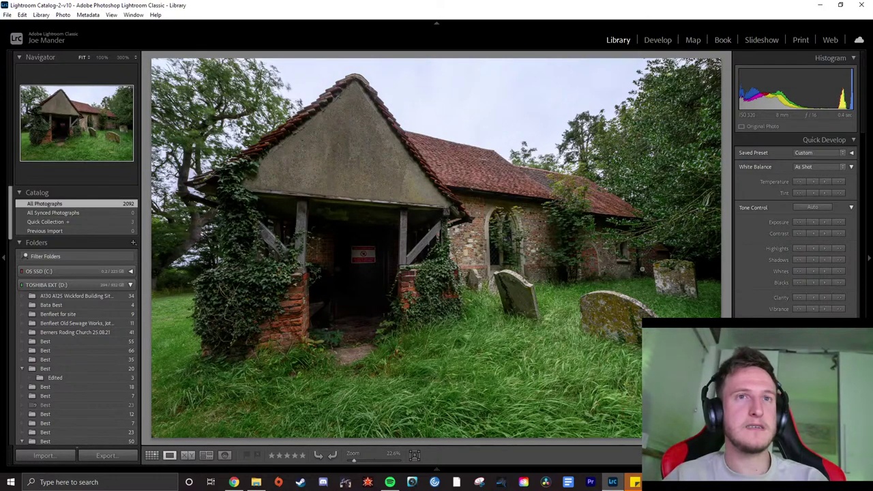
Try clarity at +100 and a slight texture change on the HDR photo, and set both back to 0
click(656, 40)
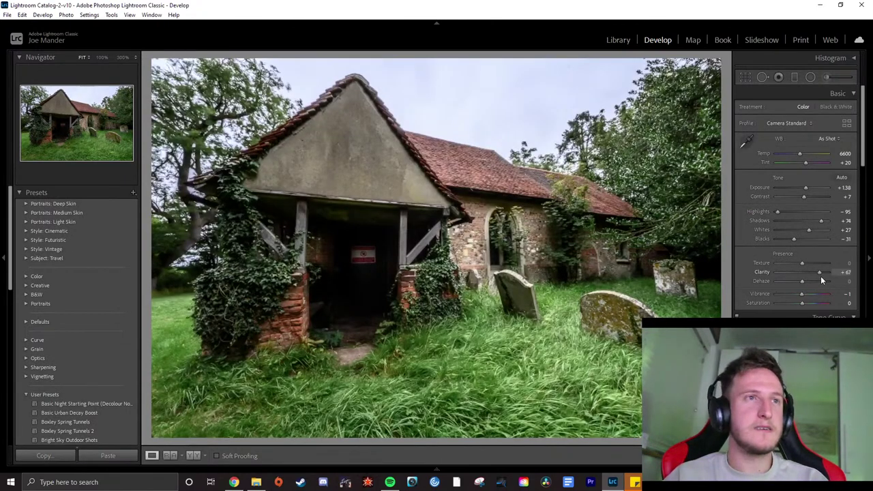
drag(821, 276, 855, 279)
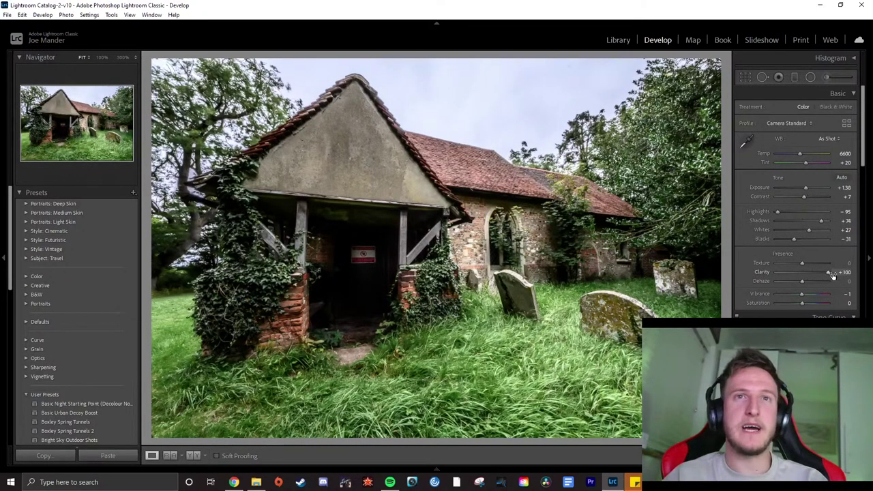
drag(828, 271, 804, 270)
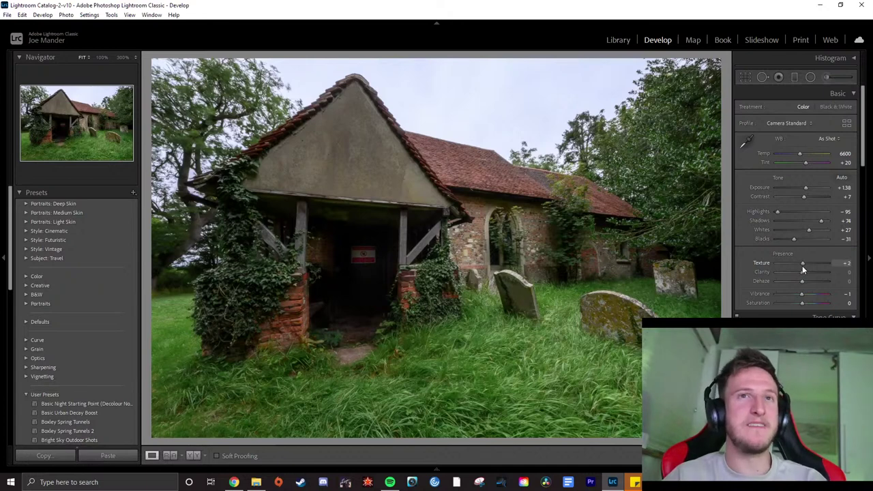
mouse_move(802, 267)
mouse_down()
mouse_move(828, 269)
mouse_move(802, 266)
mouse_up()
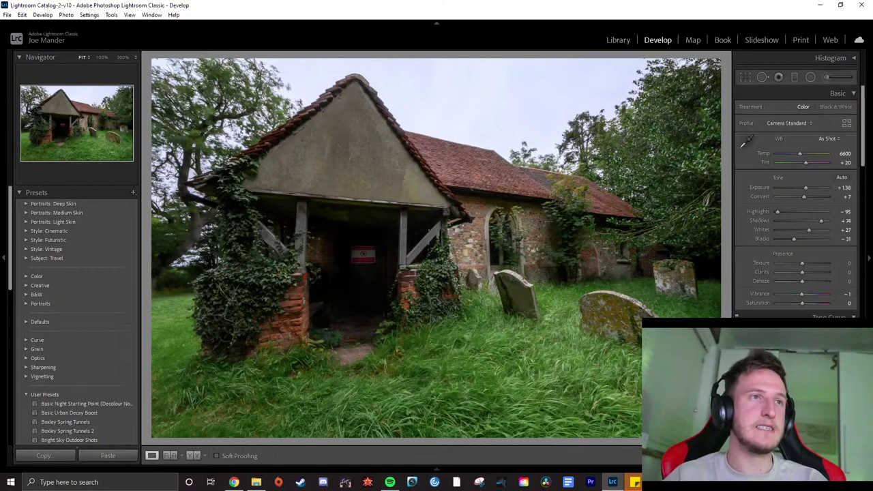
Return to the Library module and warm the HDR photo's white balance temperature by one small increment
click(618, 39)
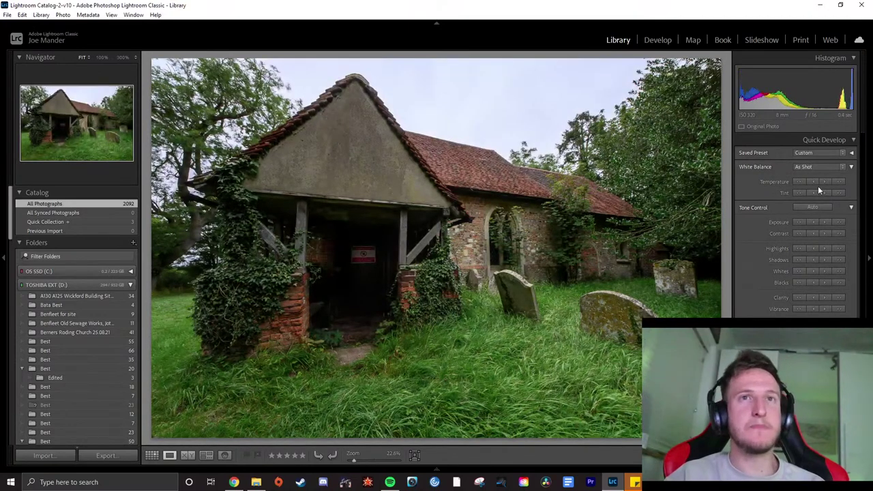
click(822, 182)
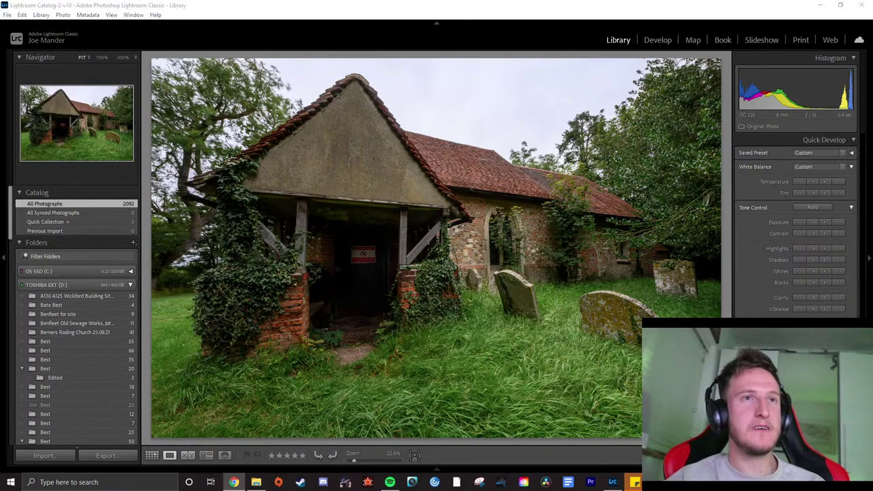
key(alt+Tab)
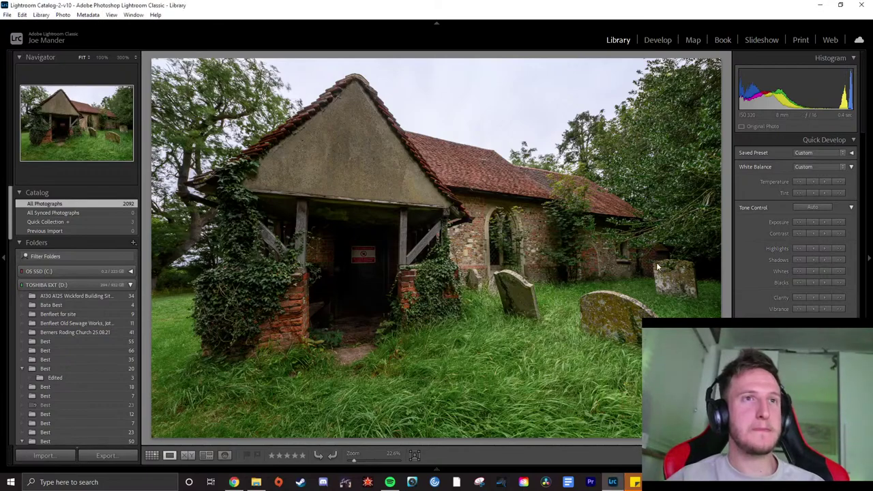
Compare the adjusted HDR photo with the original porch exposure in full view, alternating repeatedly between them
key(ctrl+z)
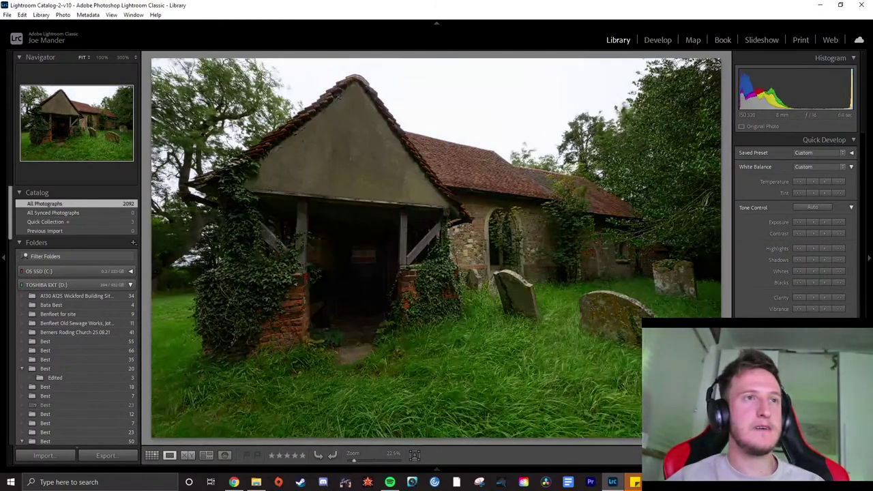
key(ctrl+y)
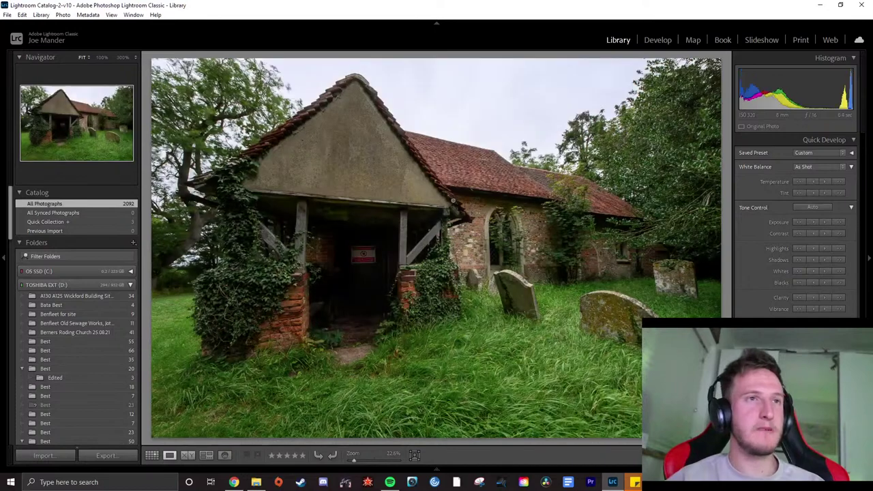
key(ctrl+z)
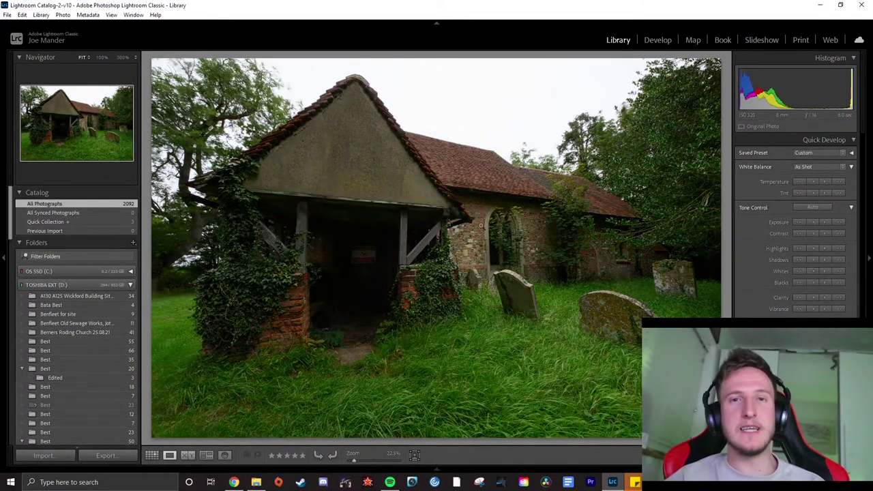
key(ctrl+y)
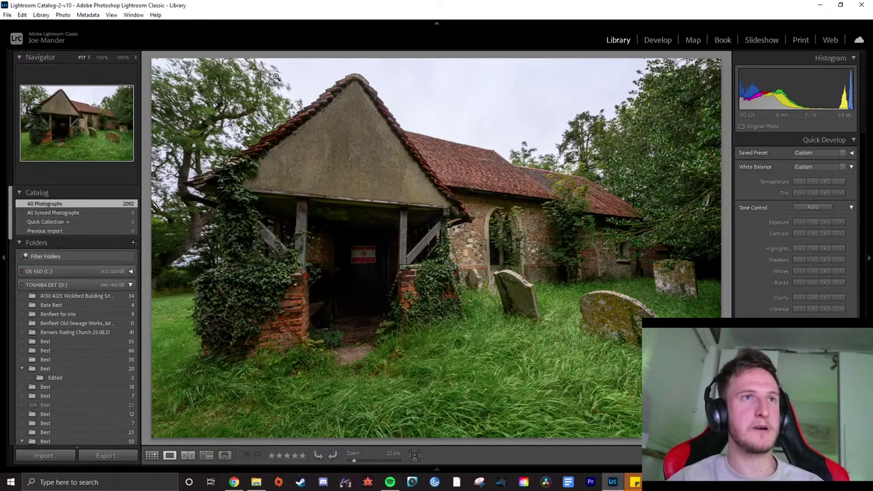
key(ctrl+z)
key(ctrl+y)
key(ctrl+z)
key(ctrl+y)
key(ctrl+z)
key(ctrl+y)
key(ctrl+z)
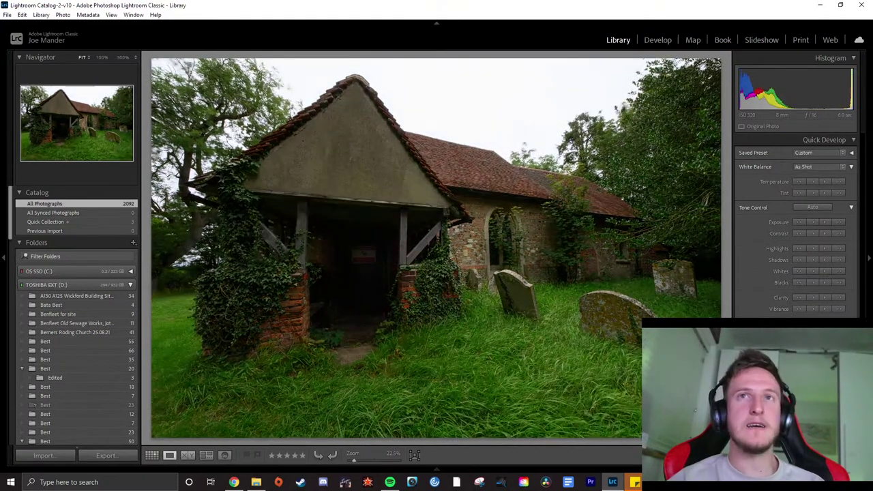
key(ctrl+y)
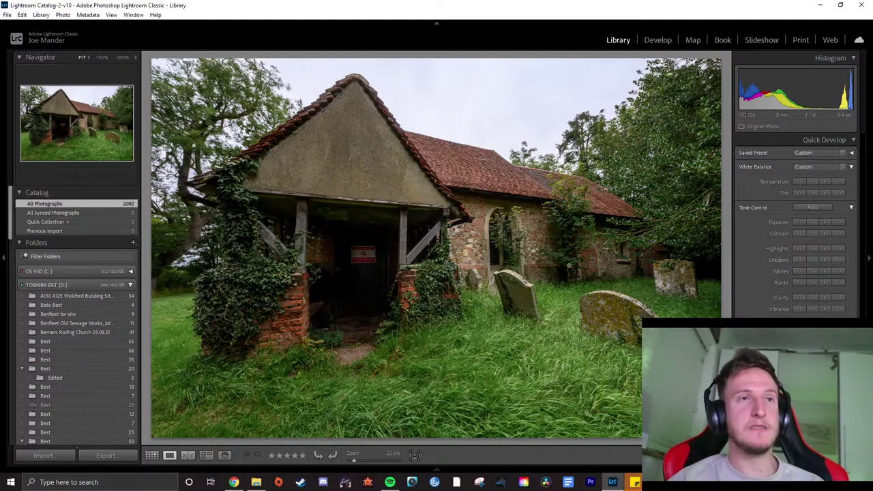
key(ctrl+z)
key(ctrl+y)
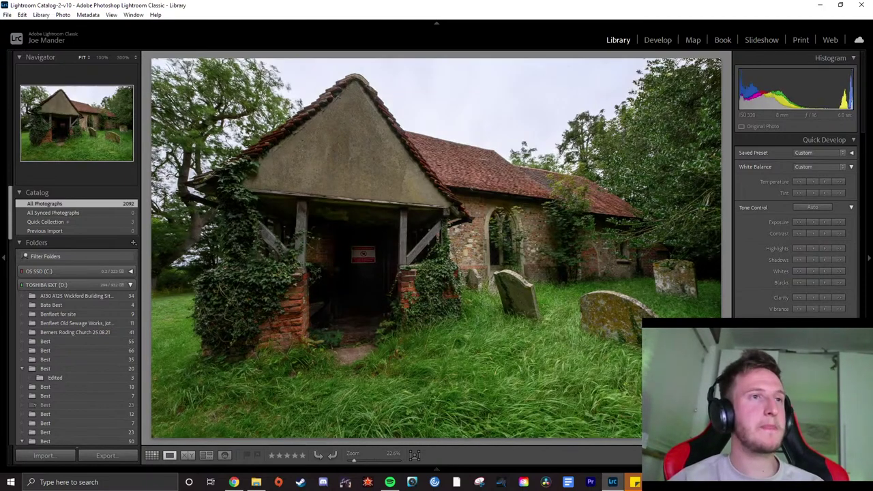
key(ctrl+z)
key(ctrl+y)
key(ctrl+z)
key(ctrl+y)
key(ctrl+z)
key(ctrl+y)
key(ctrl+z)
key(ctrl+y)
key(ctrl+z)
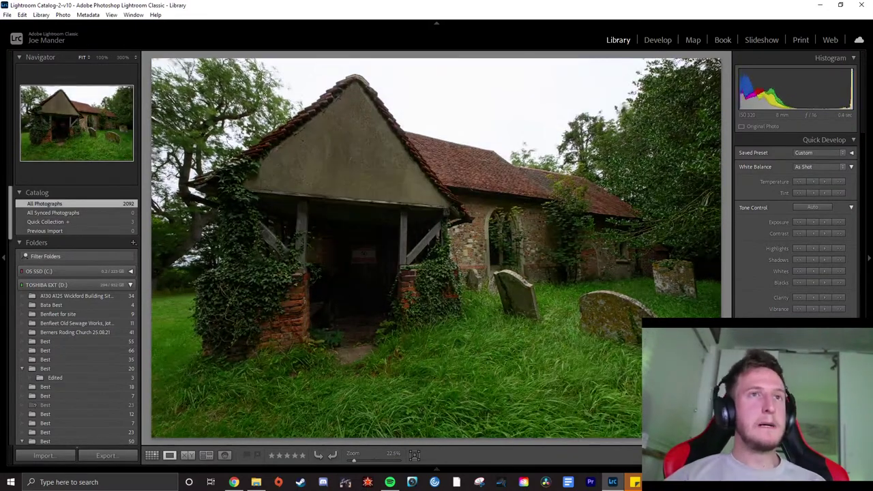
key(ctrl+y)
key(ctrl+z)
key(ctrl+y)
key(ctrl+z)
key(ctrl+y)
key(ctrl+z)
key(ctrl+y)
key(ctrl+z)
key(ctrl+y)
key(ctrl+z)
Inspect the brickwork, roof edge and treetops against the sky at 300%, moving from the original exposure to the HDR photo
click(521, 150)
drag(557, 165, 553, 207)
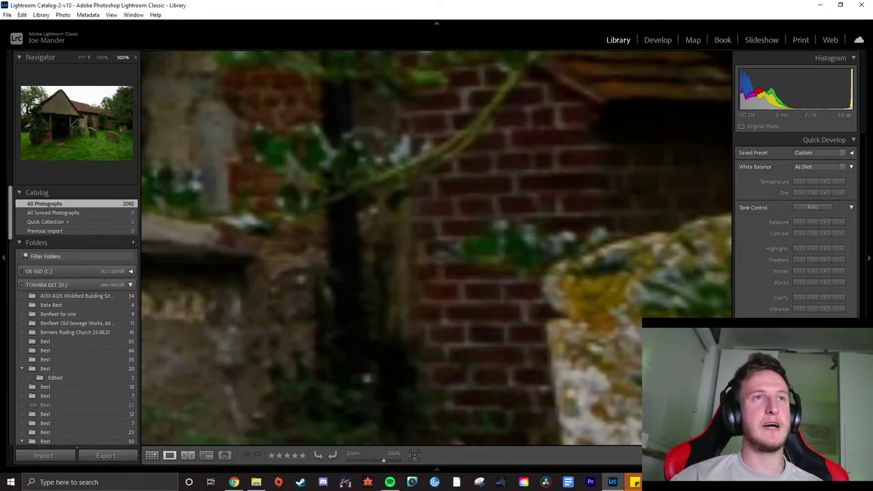
key(Right)
drag(607, 132, 571, 314)
key(Right)
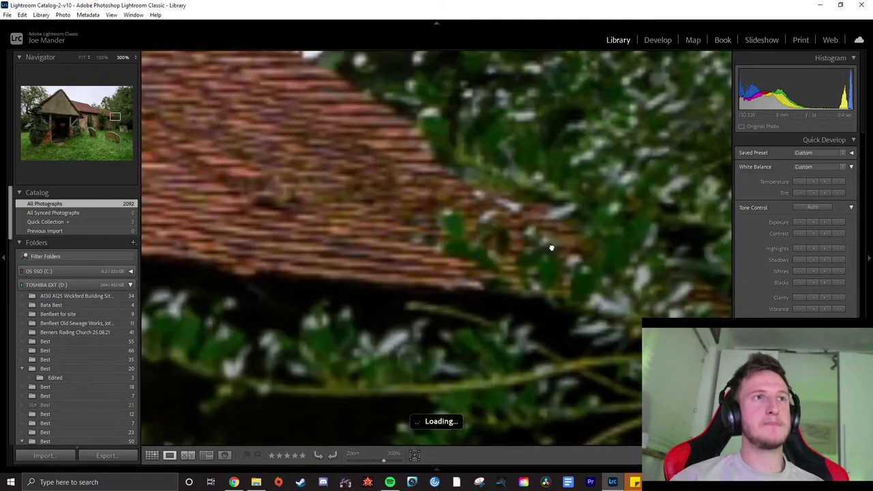
click(97, 103)
drag(97, 103, 93, 104)
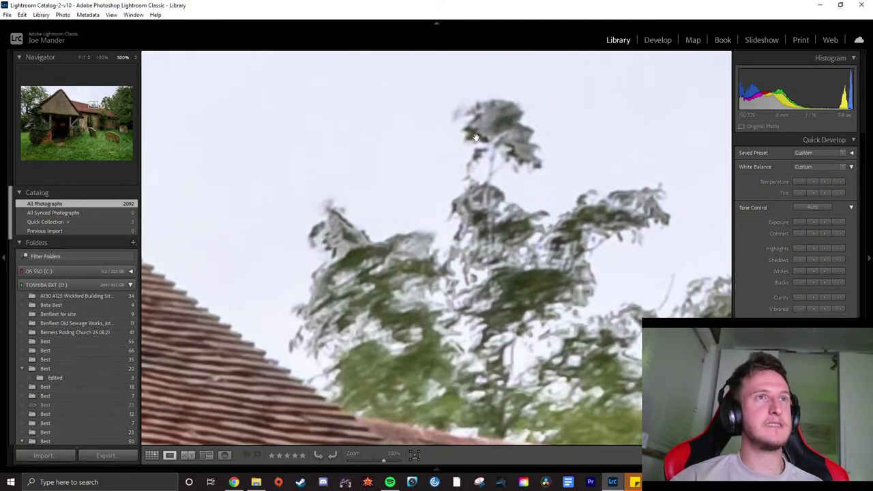
Compare the treetops and roof edge against the sky at 300%, alternating between the HDR photo and the original exposure, and return to full view
key(Right)
key(Right)
key(Right)
key(Right)
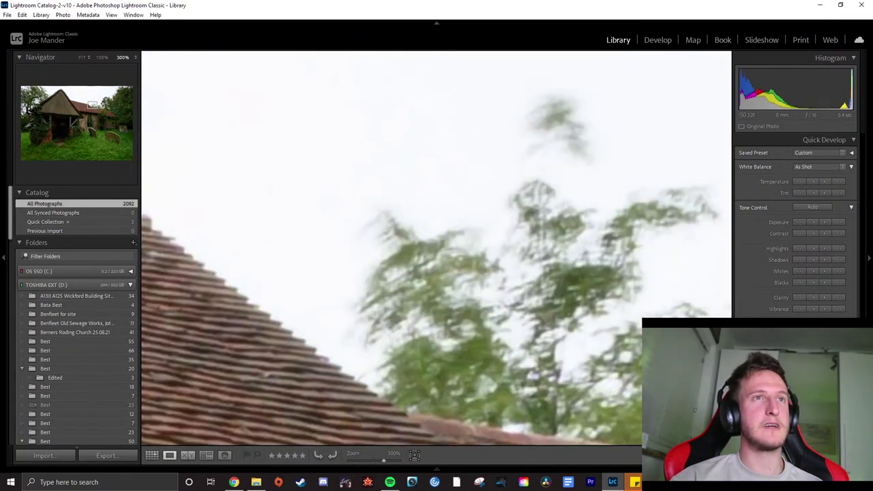
key(Right)
key(Right)
key(Right)
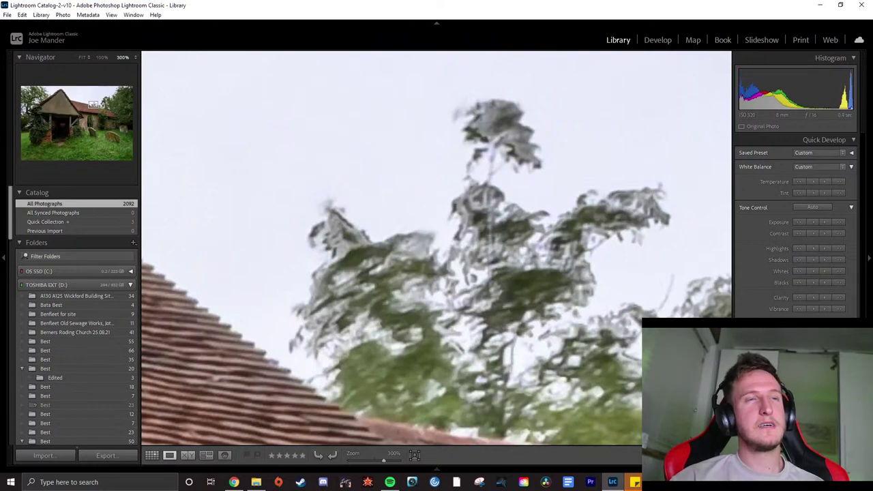
key(Right)
key(Right)
key(Right)
key(Right)
key(Right)
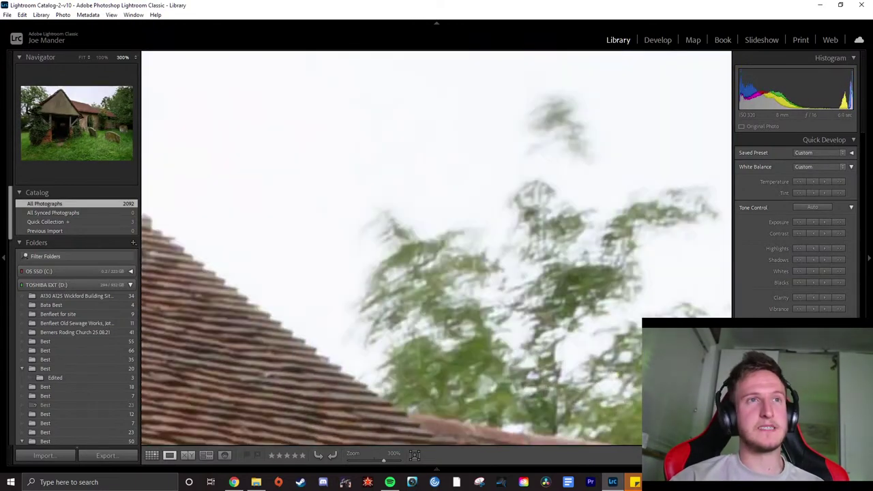
key(Right)
key(Right)
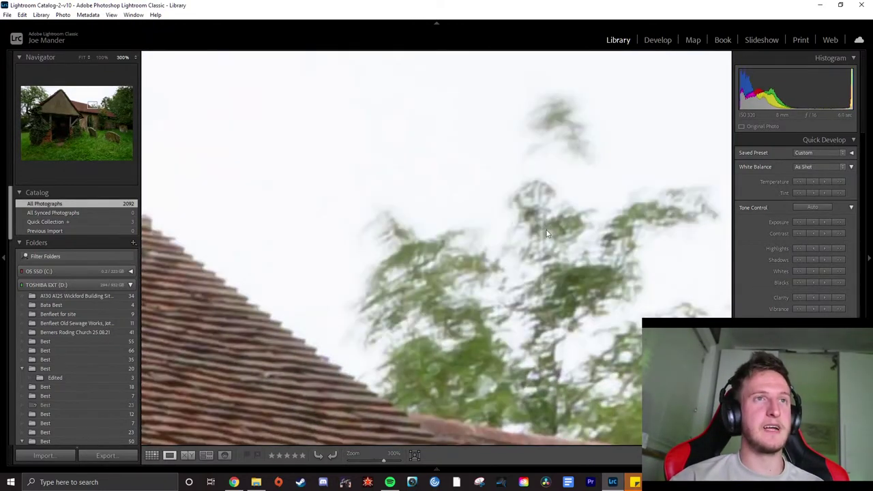
click(546, 232)
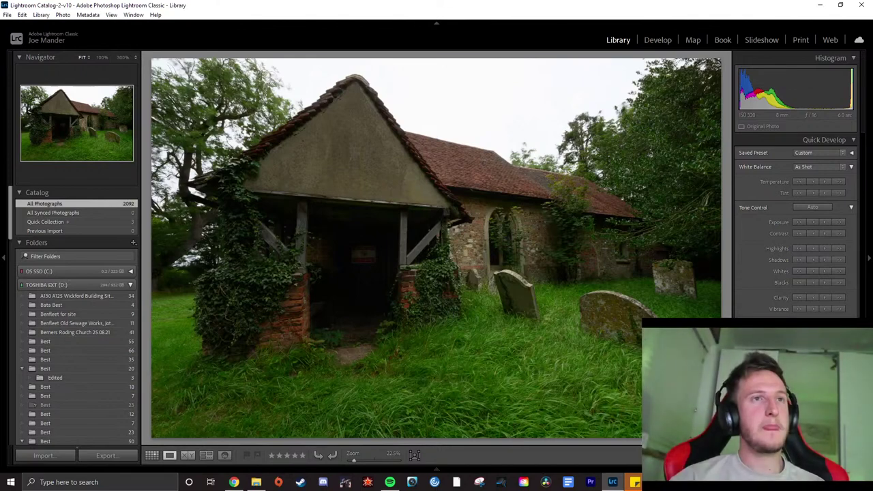
Lower the highlights of the original porch exposure strongly and check the treetops against the sky at 300%
key(Right)
key(Left)
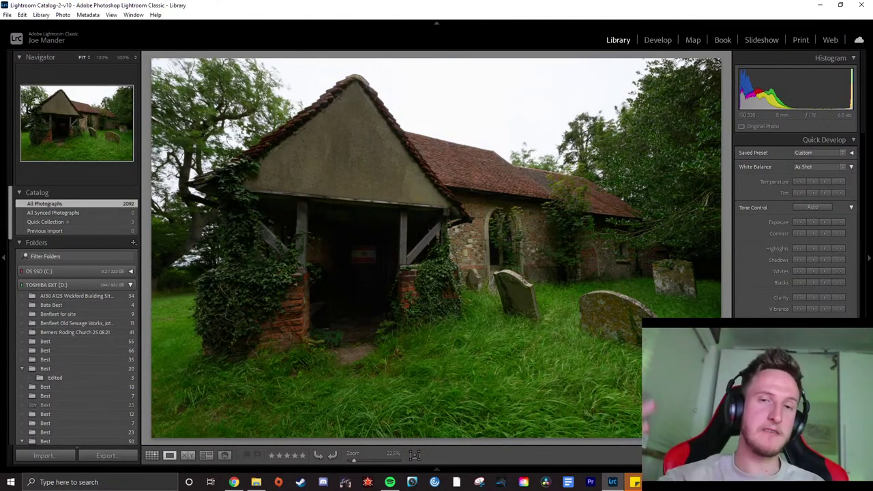
click(799, 249)
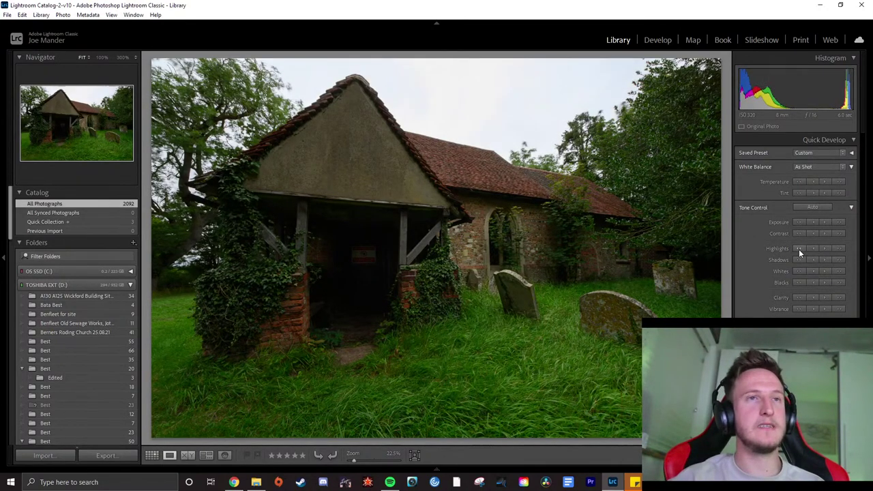
click(517, 142)
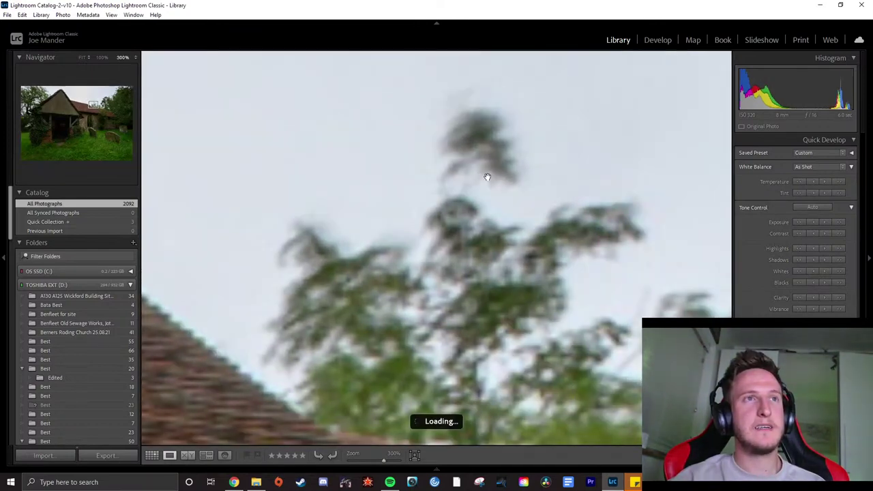
click(485, 177)
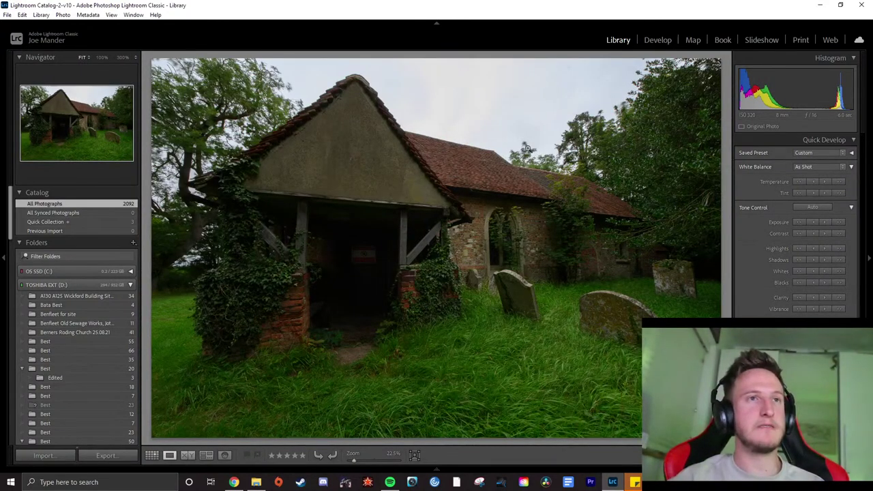
Raise the shadows of the original porch exposure repeatedly in large increments to brighten the porch and foliage
click(839, 260)
click(839, 260)
click(839, 260)
click(839, 260)
click(839, 260)
click(839, 260)
click(839, 260)
click(839, 260)
click(840, 261)
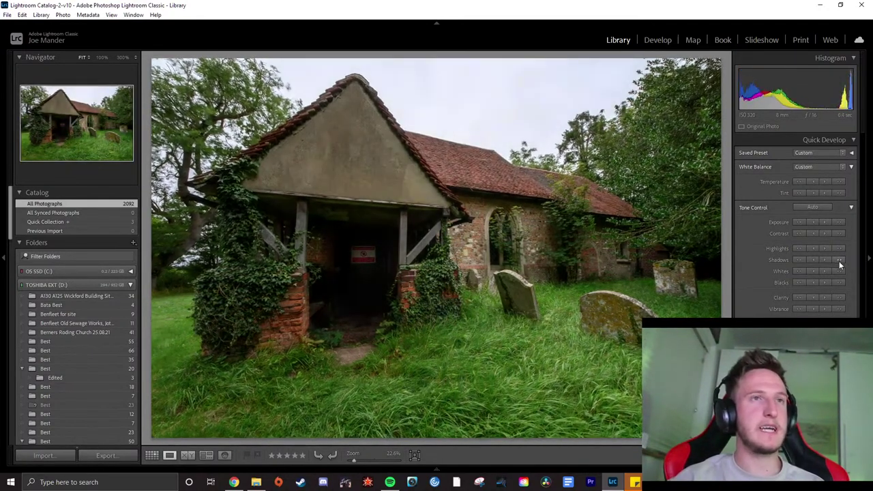
click(839, 260)
Try a white balance temperature change on the original exposure, undo it, and compare the exposure with the HDR photo
click(808, 182)
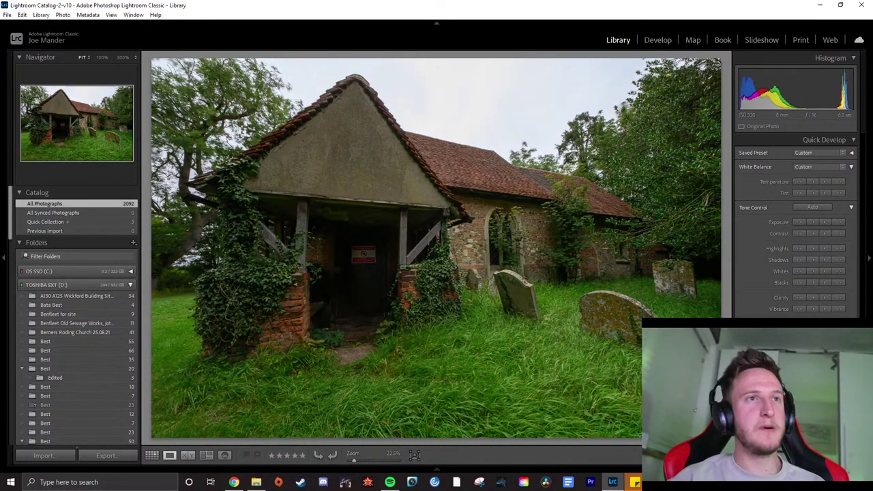
key(ctrl+z)
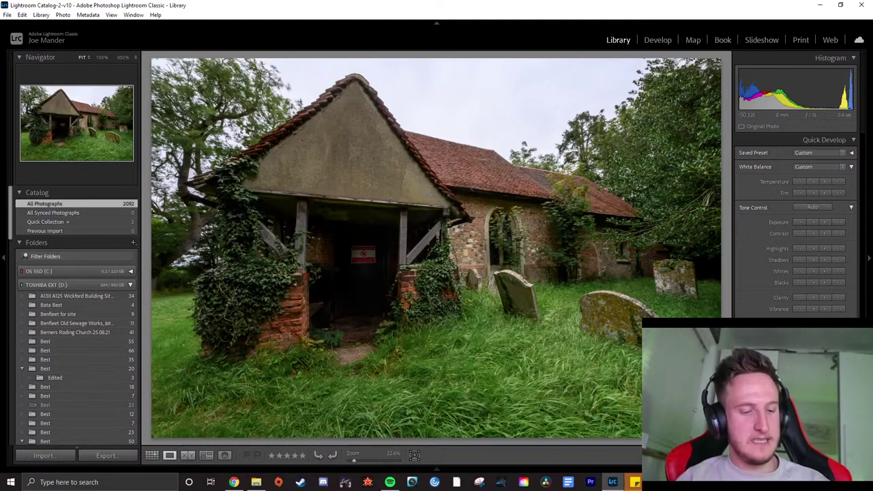
key(ctrl+z)
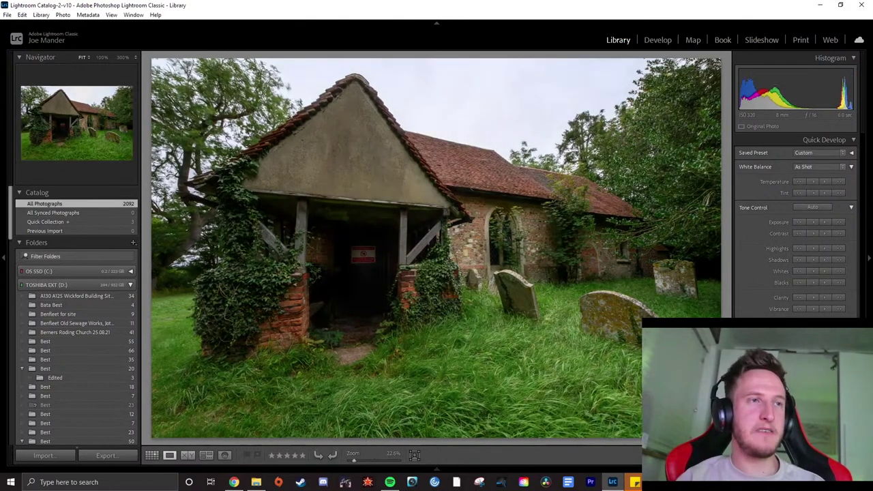
key(ctrl+y)
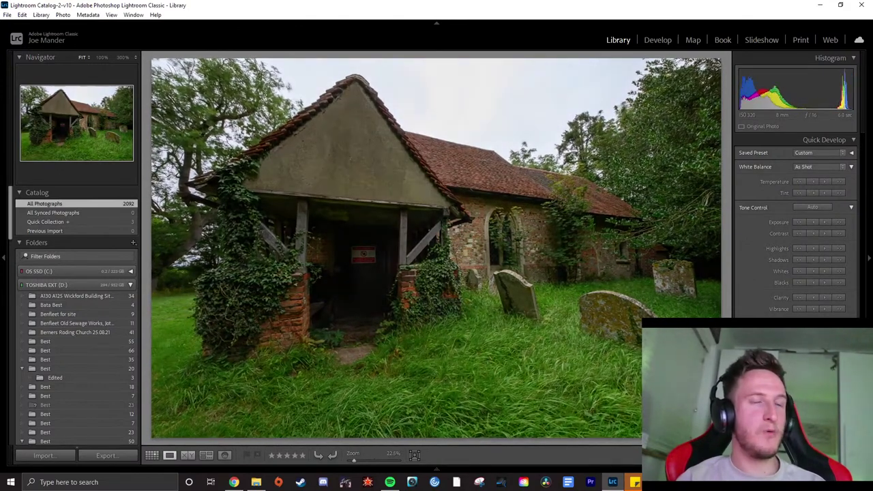
key(ctrl+z)
Find and open the HDR photo of the porch interior, and lower its highlights by one large increment
key(Right)
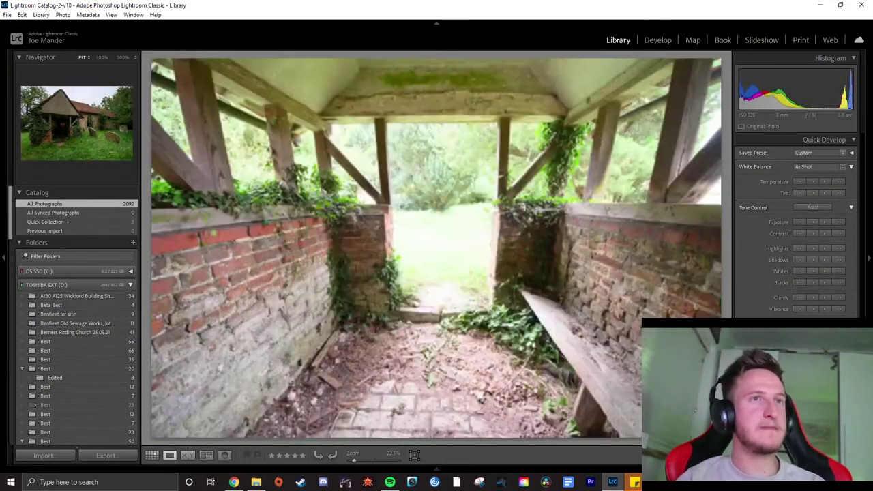
key(Right)
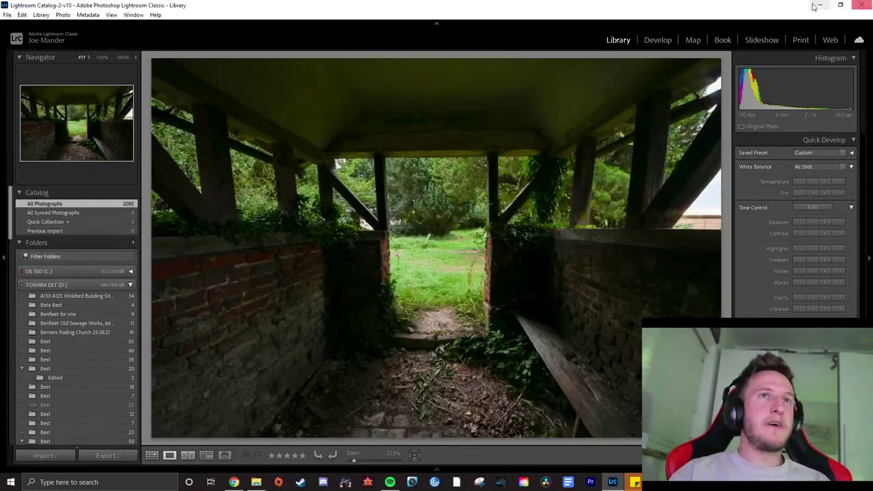
click(153, 455)
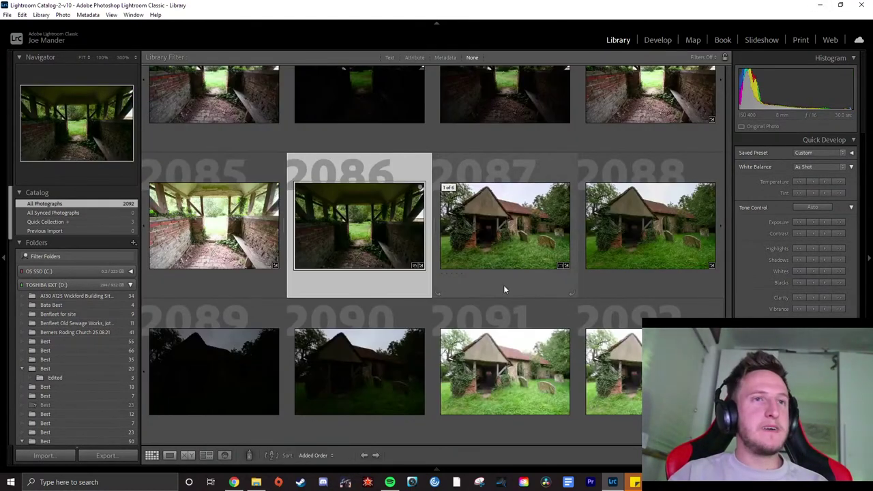
click(490, 371)
scroll(559, 332, up, 5)
scroll(559, 335, down, 5)
double_click(391, 240)
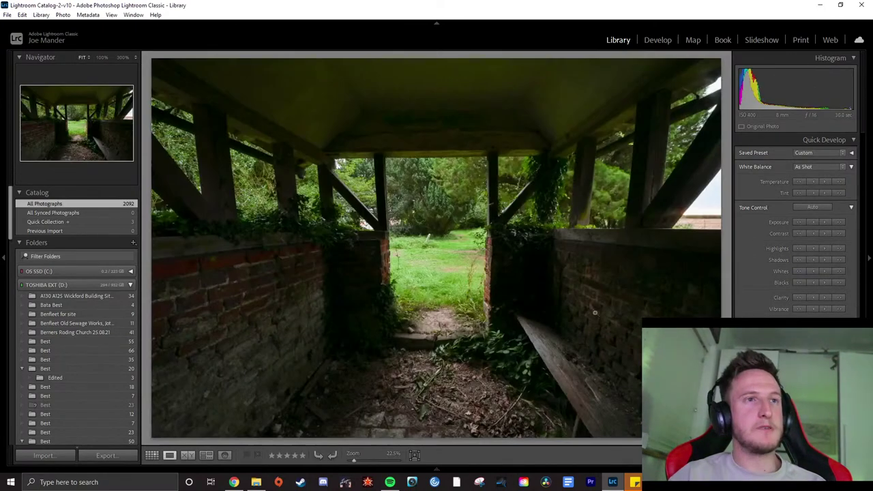
click(151, 455)
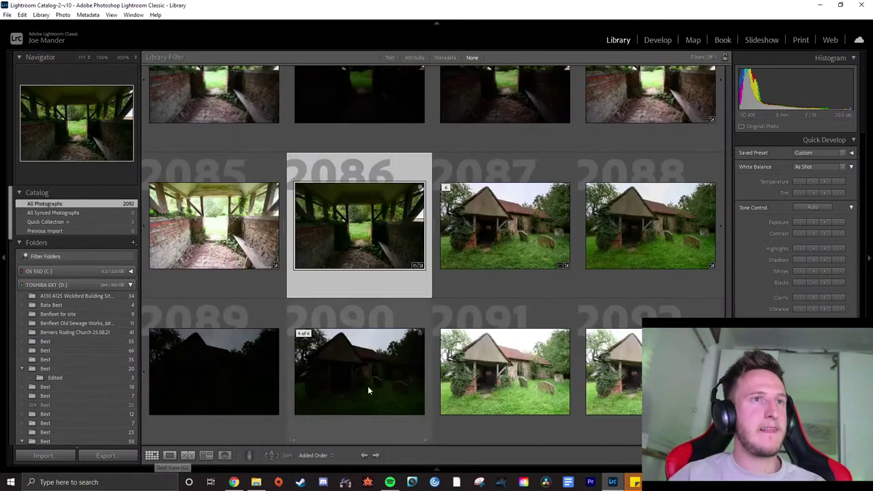
scroll(492, 280, up, 2)
scroll(638, 245, up, 2)
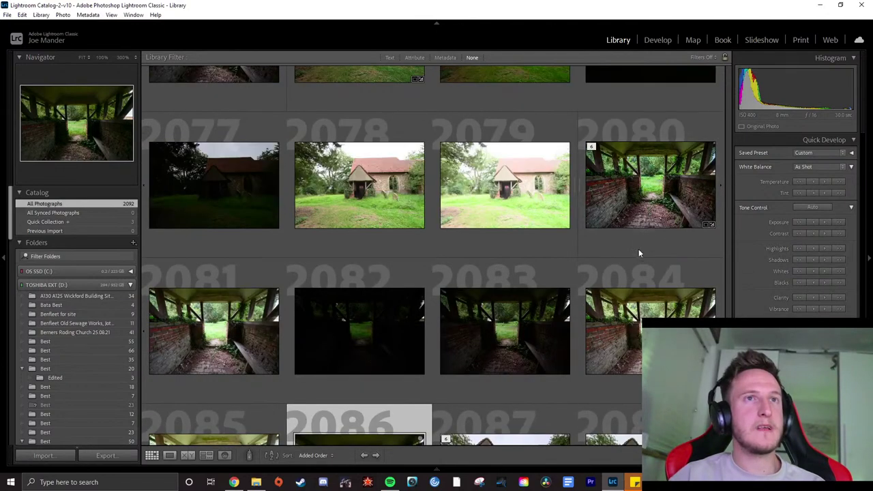
double_click(648, 204)
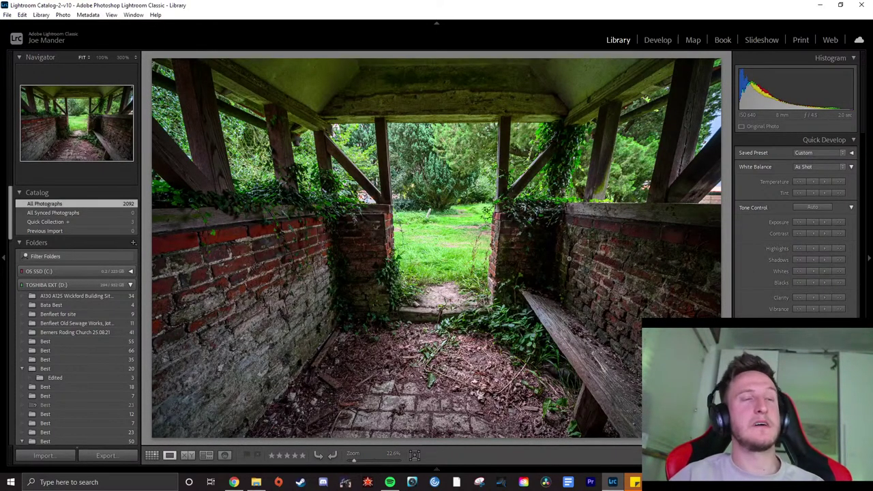
click(799, 249)
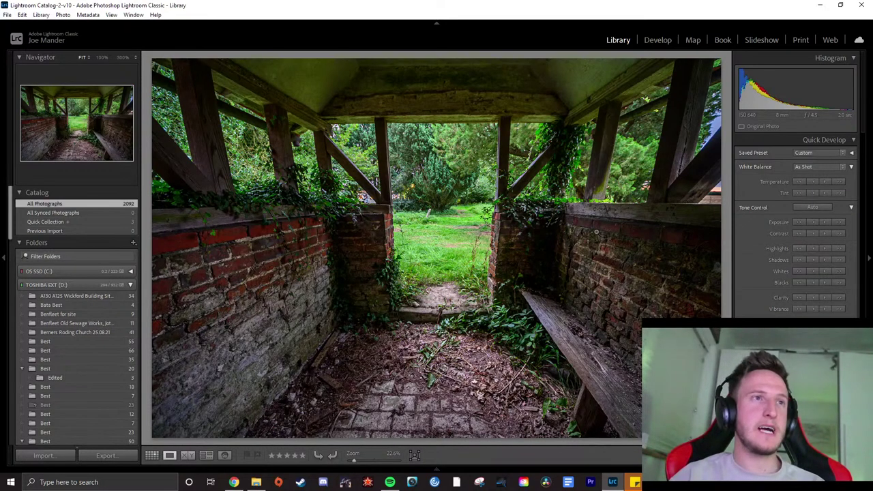
Return to the photo grid, select the original porch interior exposure DSC_3353.NEF beside the HDR photo and open it
click(152, 455)
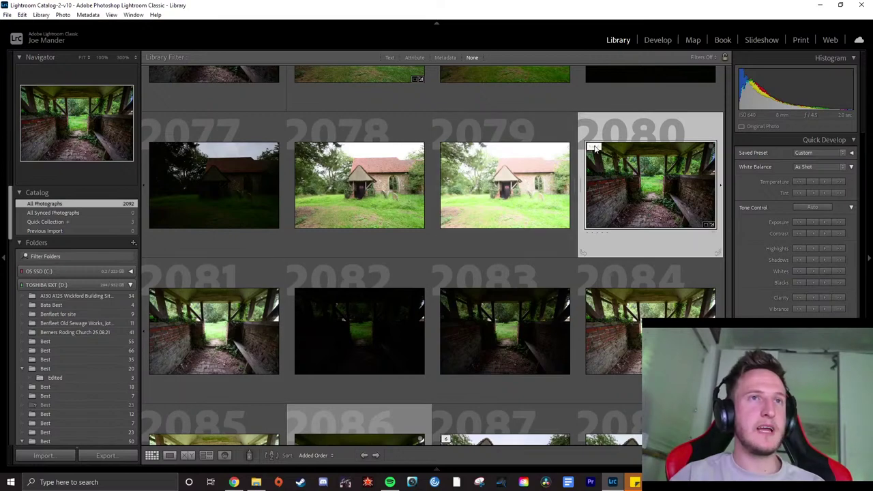
double_click(600, 178)
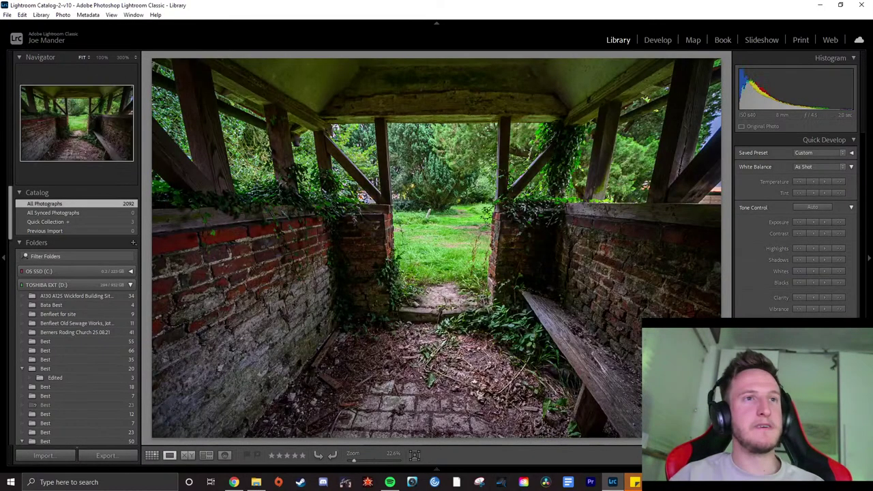
click(170, 455)
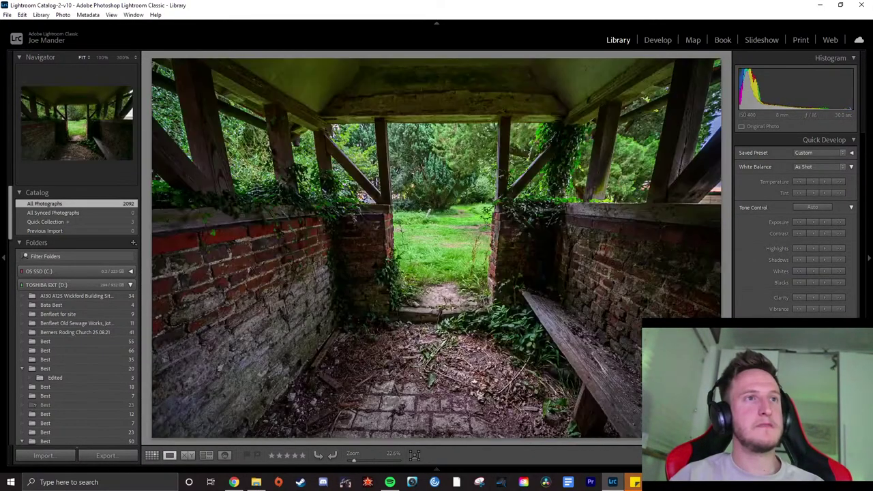
click(152, 455)
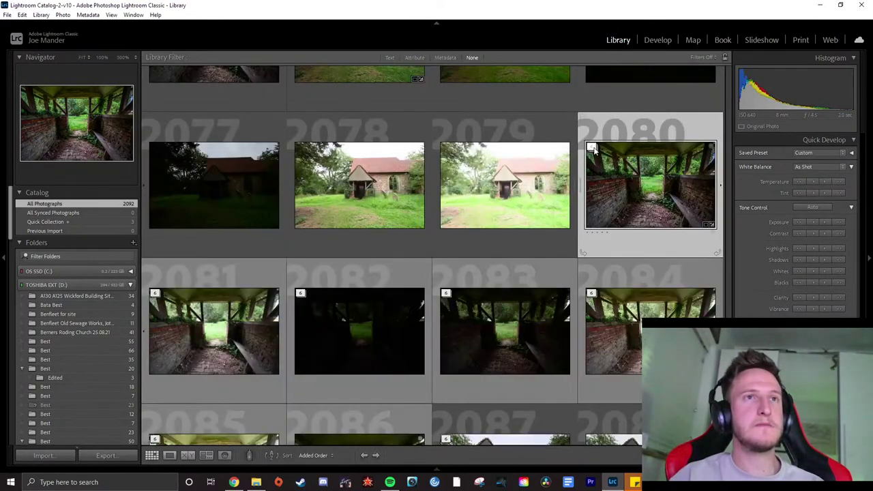
click(337, 330)
click(218, 320)
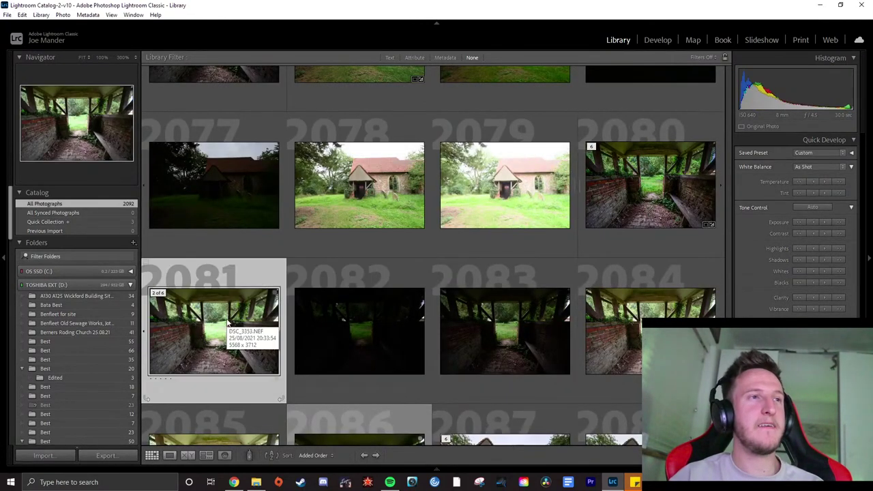
double_click(218, 321)
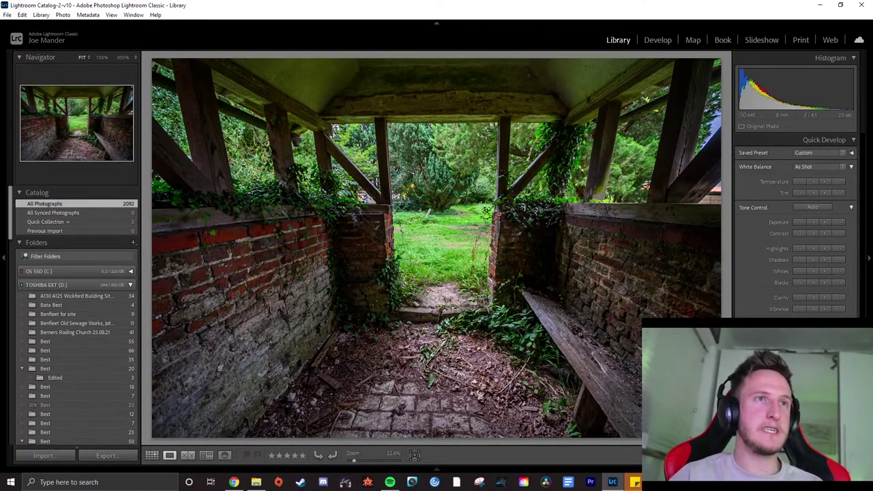
Inspect the ivy and brick pillar at the doorway at 300%, and compare the interior HDR photo with its original exposure in full view
click(499, 217)
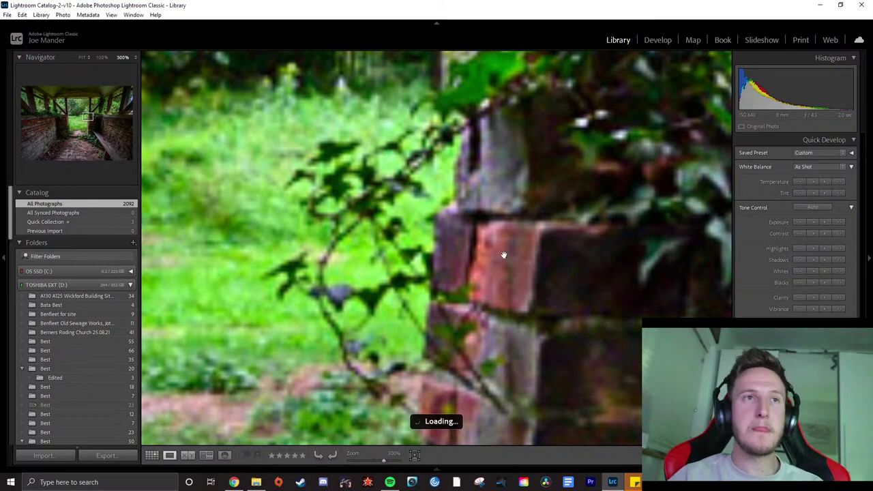
click(464, 260)
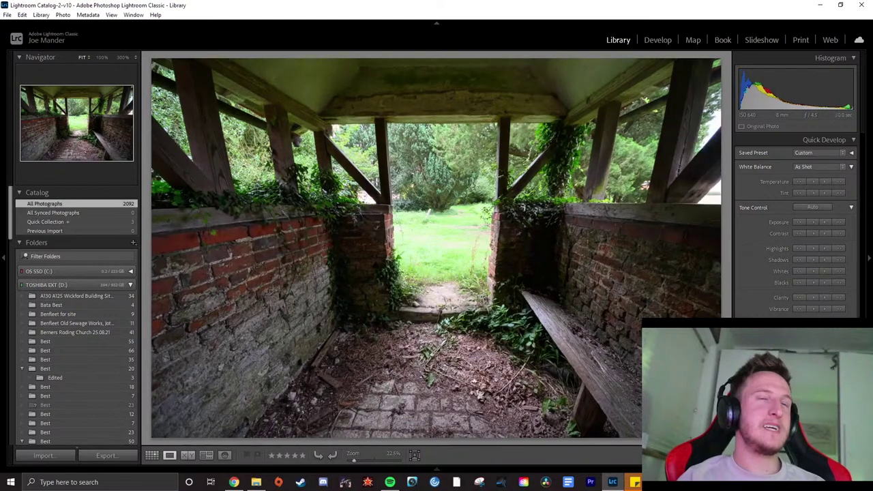
key(Right)
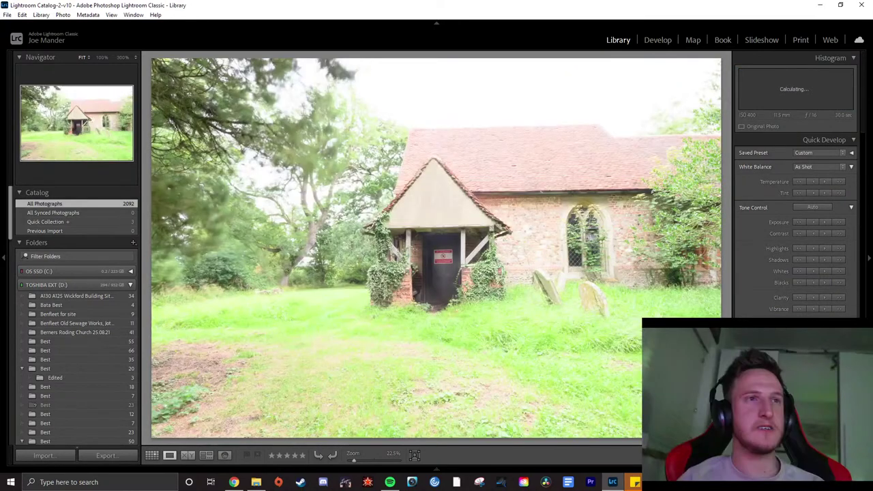
key(Left)
key(Right)
key(Right)
key(Right)
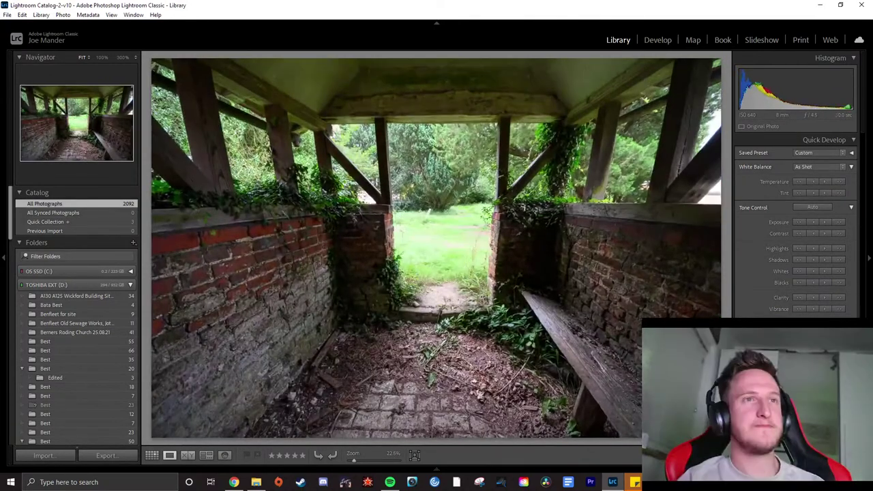
key(Left)
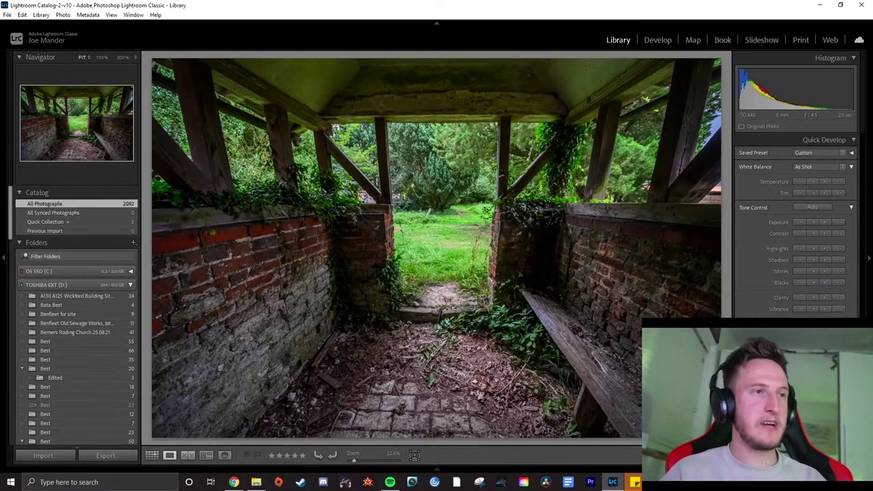
key(g)
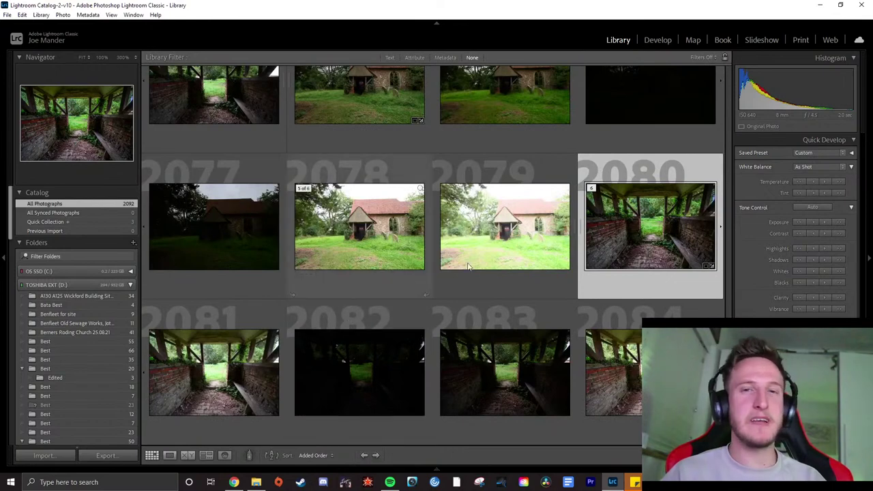
double_click(652, 233)
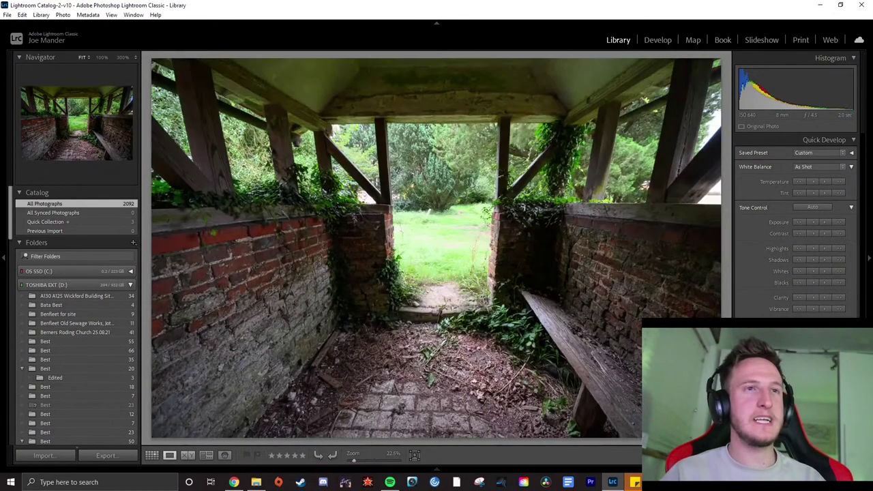
Return to the photo grid, switch to Chrome with the abandoned urbex hdr image results maximized, and preview a related old-house image
click(152, 455)
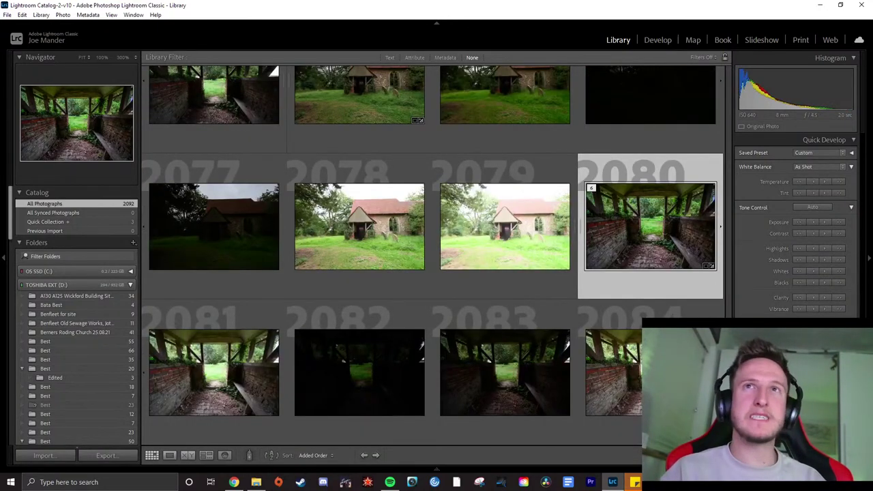
click(234, 483)
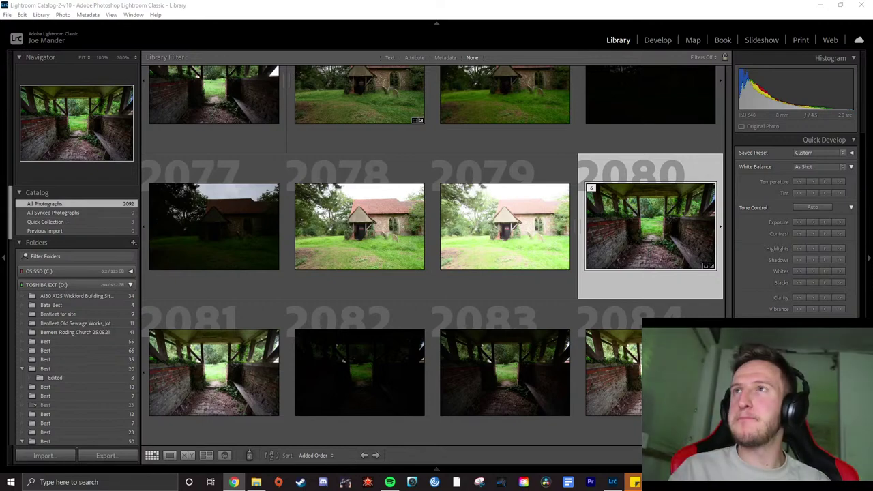
key(alt+Tab)
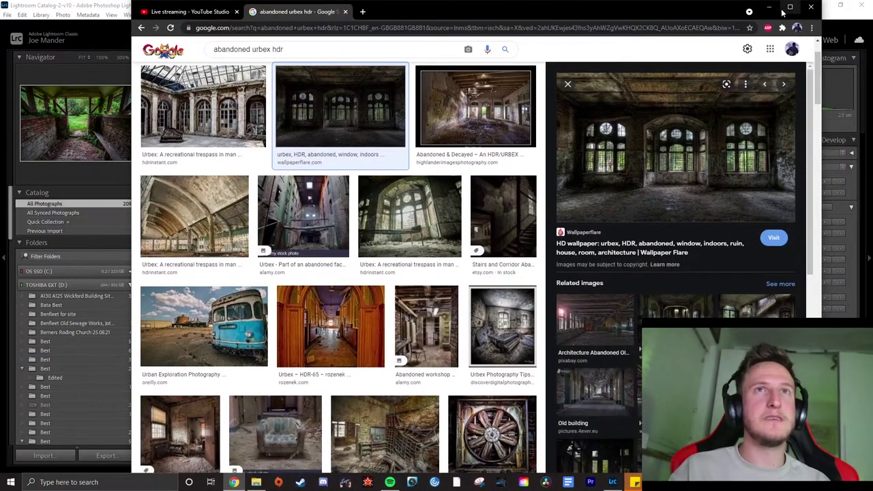
click(790, 5)
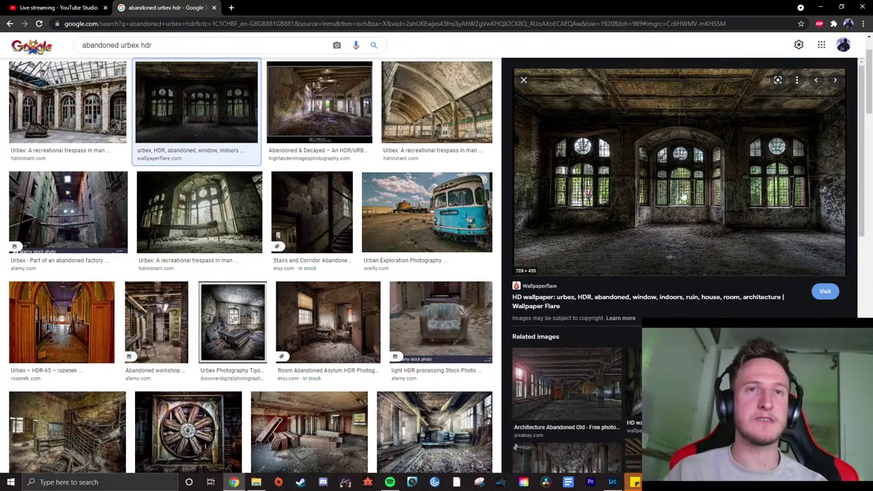
click(566, 385)
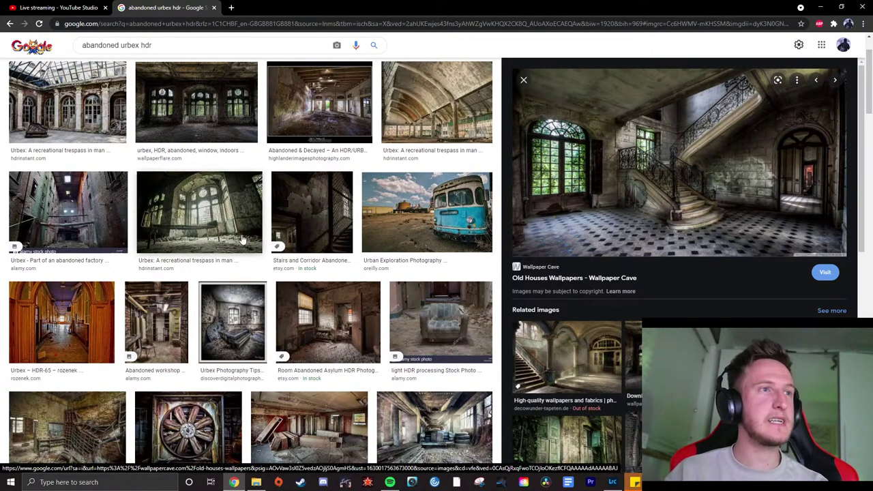
Browse the abandoned urbex HDR results, preview the image of the old car in a derelict hall, and look through its related images
scroll(243, 239, down, 2)
scroll(242, 239, up, 3)
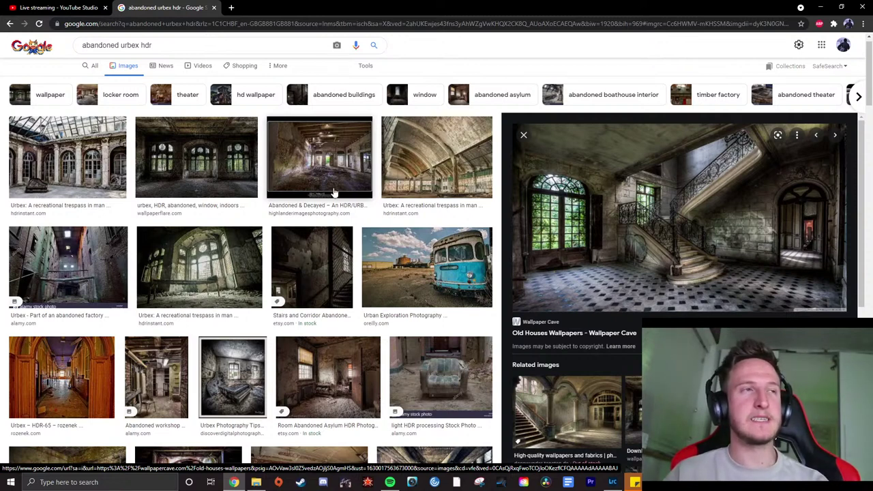
scroll(129, 208, down, 2)
scroll(129, 211, down, 4)
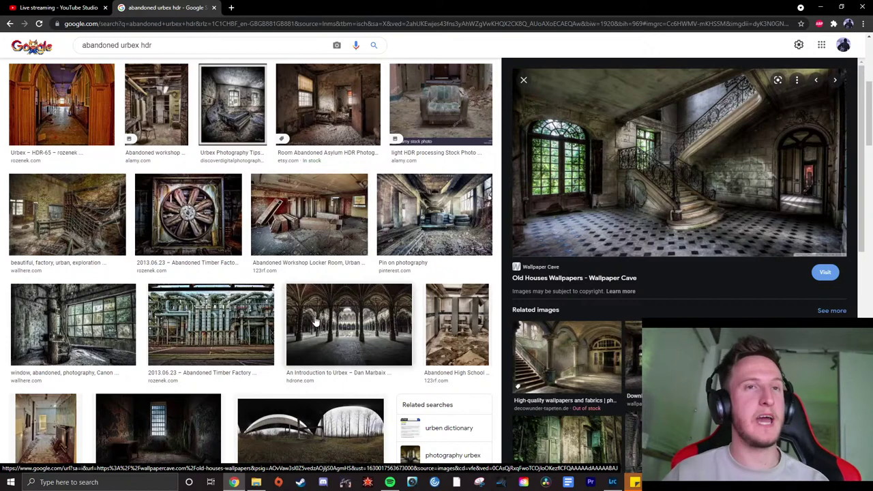
scroll(280, 297, down, 1)
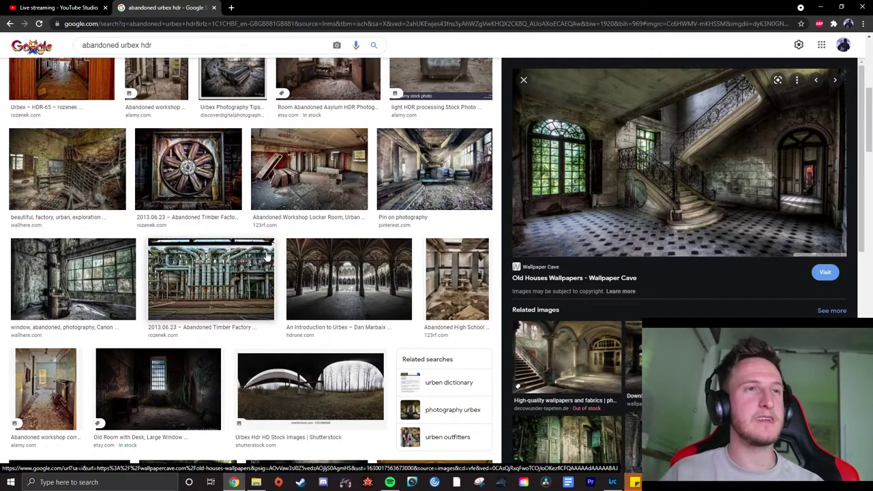
click(419, 170)
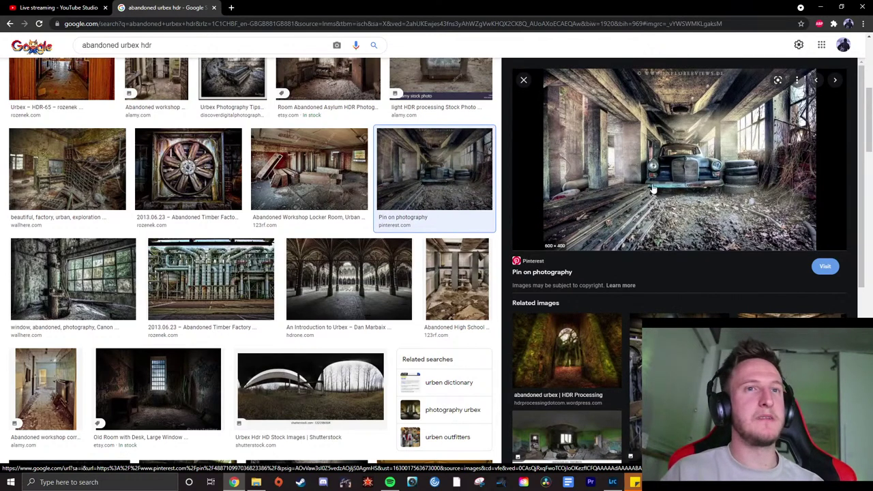
scroll(659, 222, down, 2)
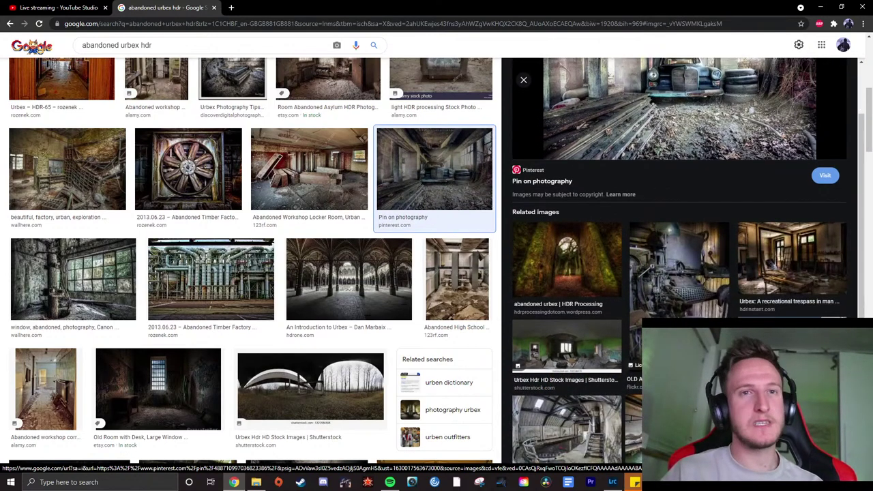
scroll(645, 266, down, 2)
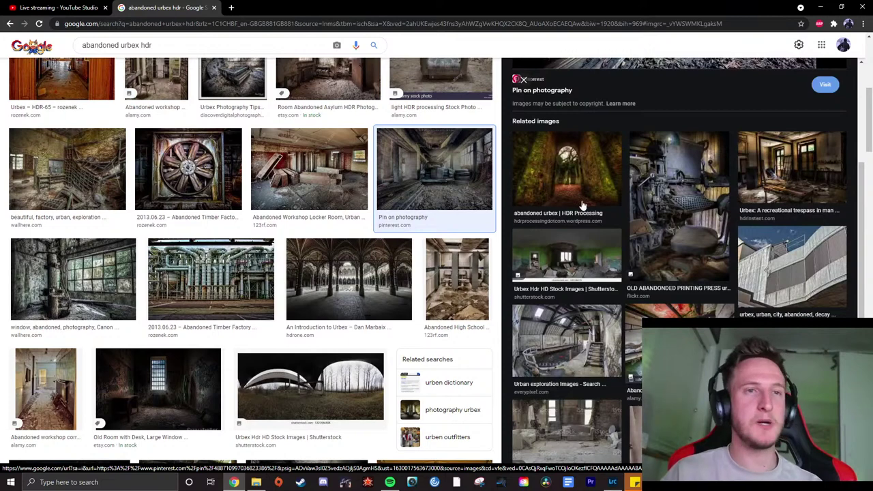
scroll(273, 294, up, 1)
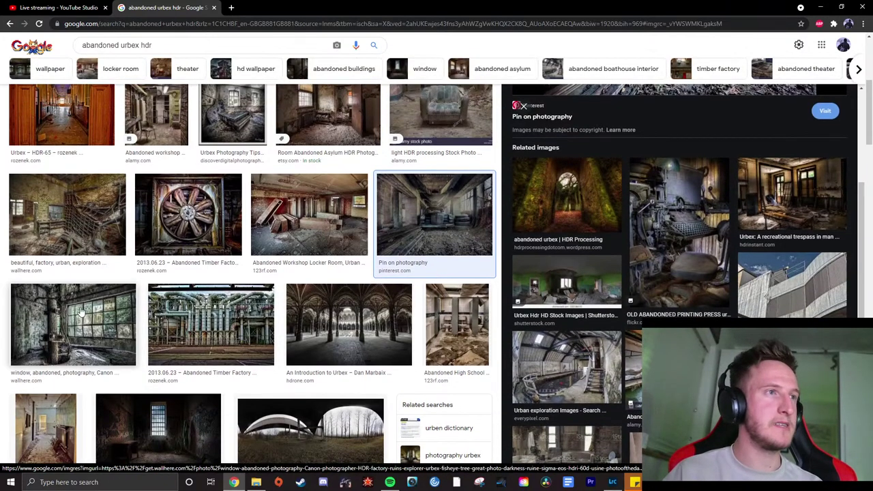
Preview the derelict room with the pipe and large window, view it enlarged on its WallHere page, and close that page
click(73, 324)
right_click(648, 157)
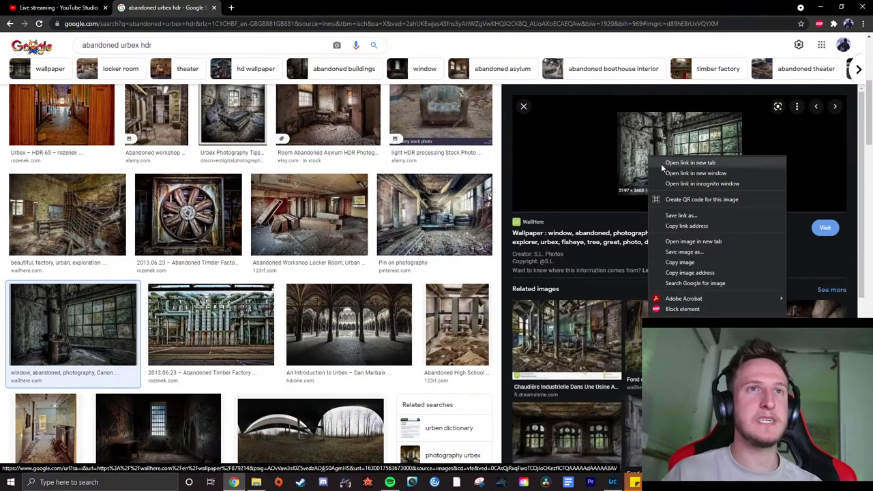
click(681, 241)
click(296, 6)
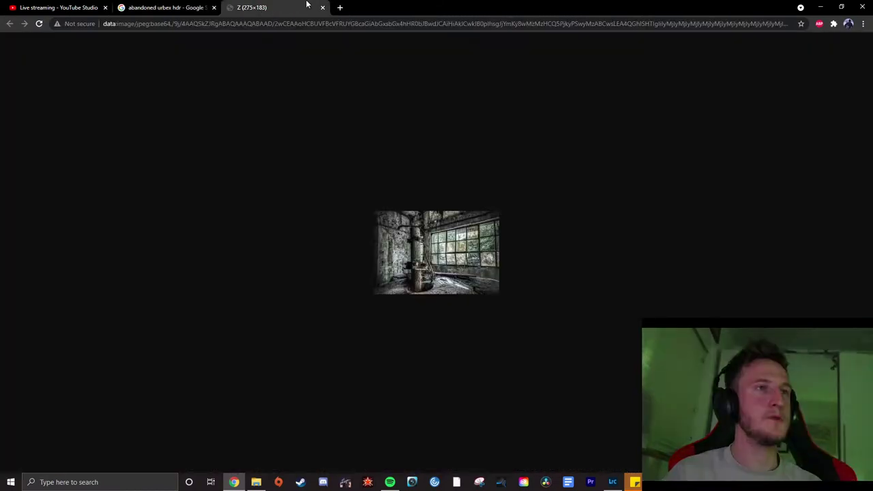
key(ctrl+w)
click(668, 167)
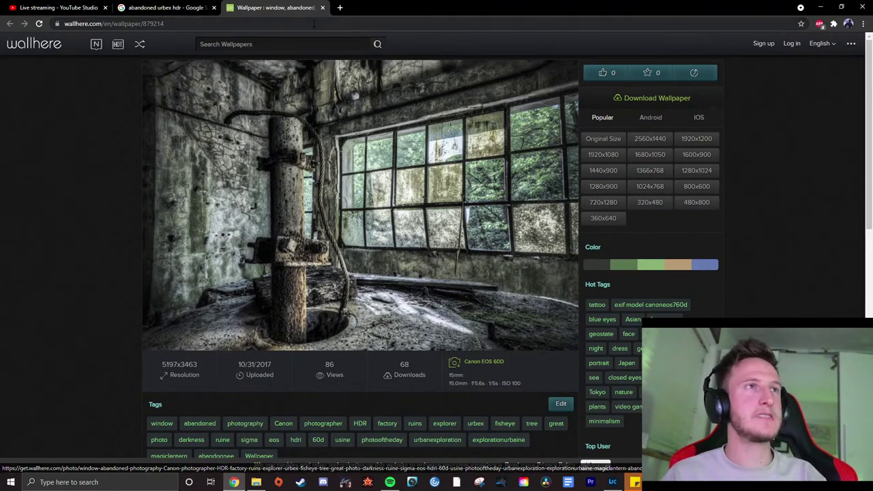
click(322, 8)
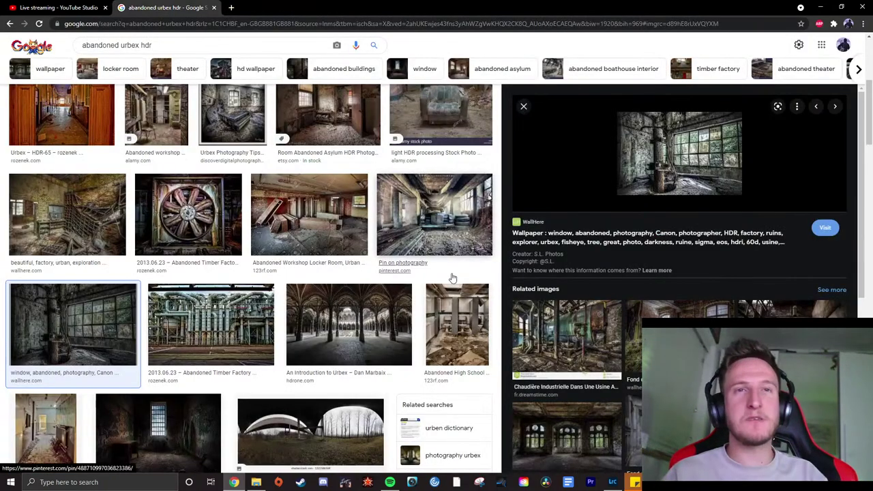
Look through the related images and open the WallHere page of the ruined factory room with collapsed shelving in a new tab
scroll(605, 302, down, 1)
scroll(606, 302, down, 3)
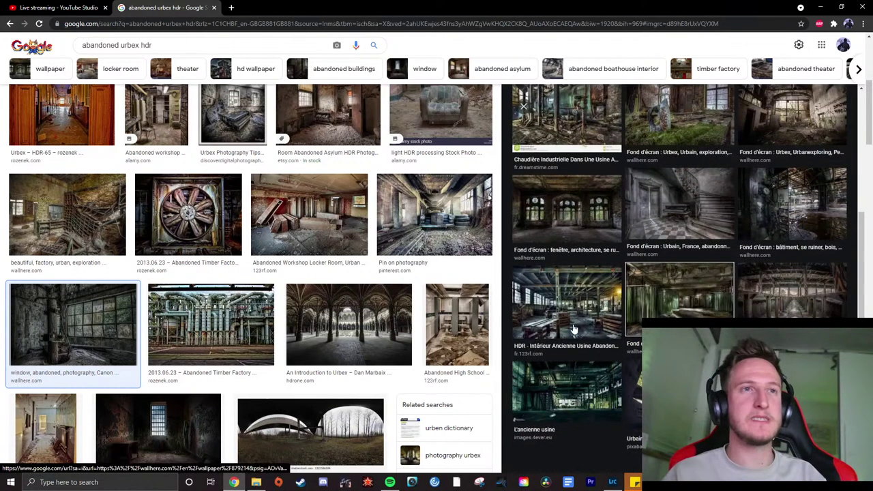
scroll(680, 293, up, 2)
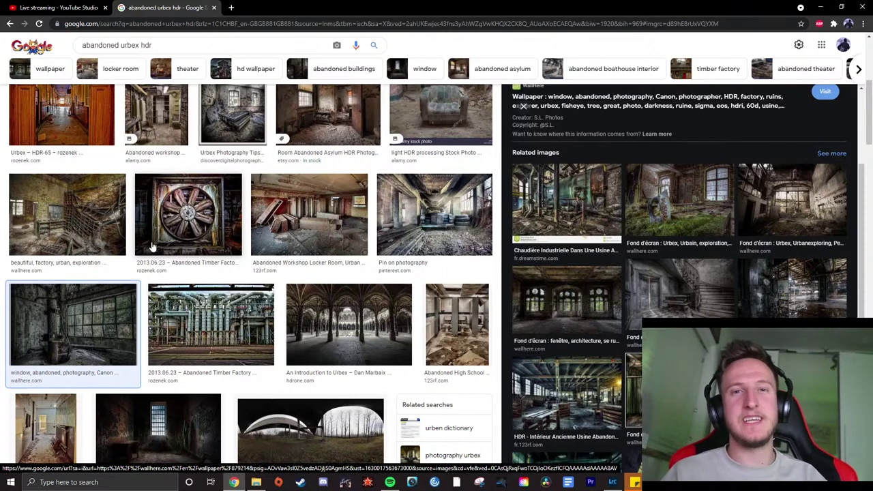
click(75, 219)
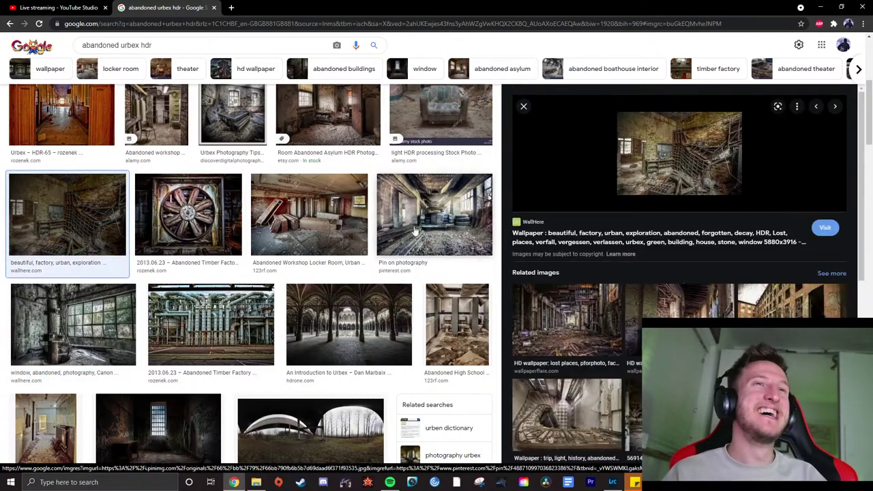
right_click(673, 163)
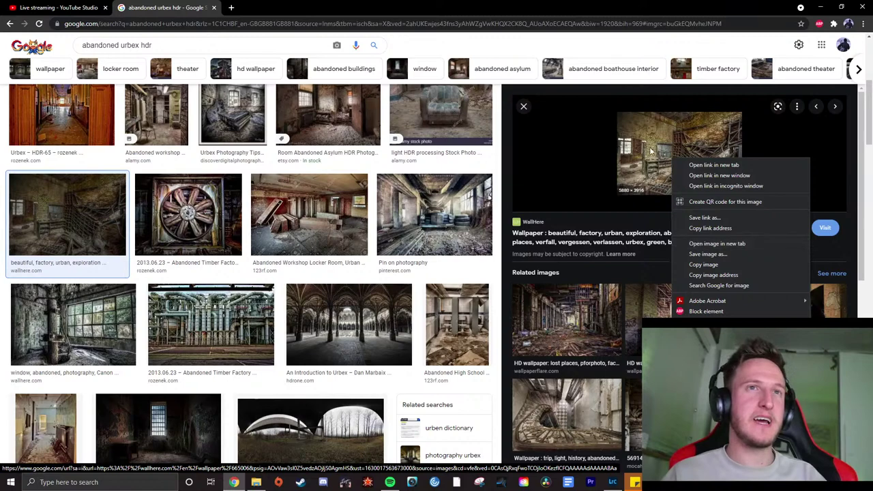
click(651, 154)
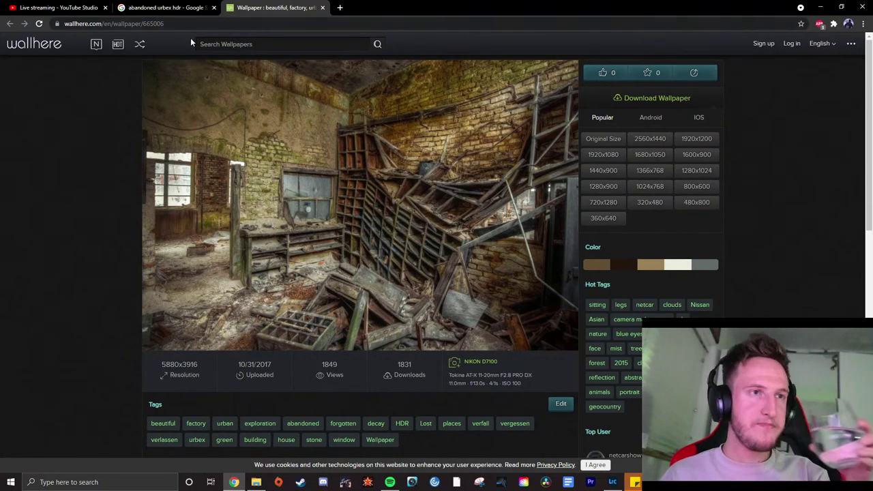
Return to the abandoned urbex HDR image results and examine the HDR styles of the photos further down the page
click(183, 8)
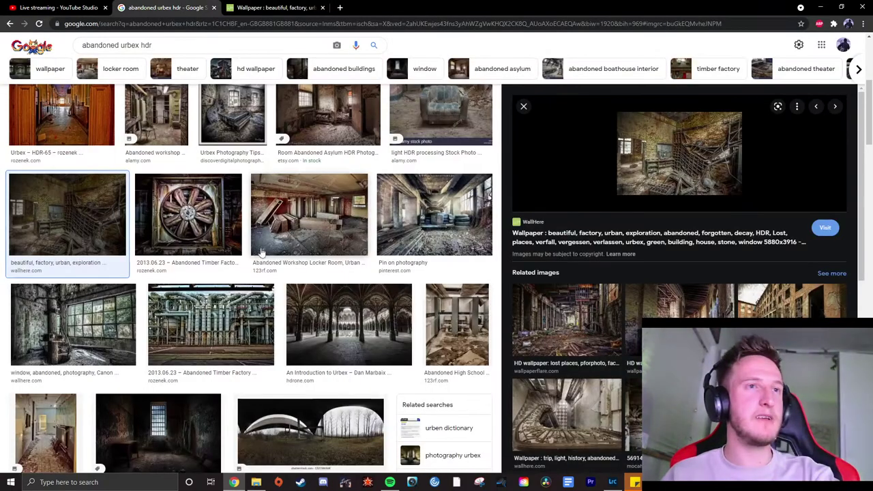
scroll(270, 267, up, 2)
scroll(269, 264, down, 3)
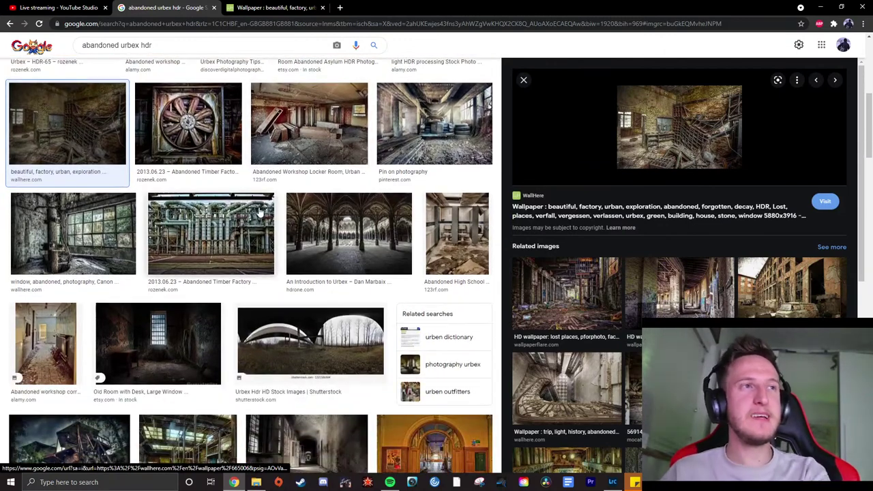
scroll(261, 215, down, 2)
scroll(261, 215, down, 2)
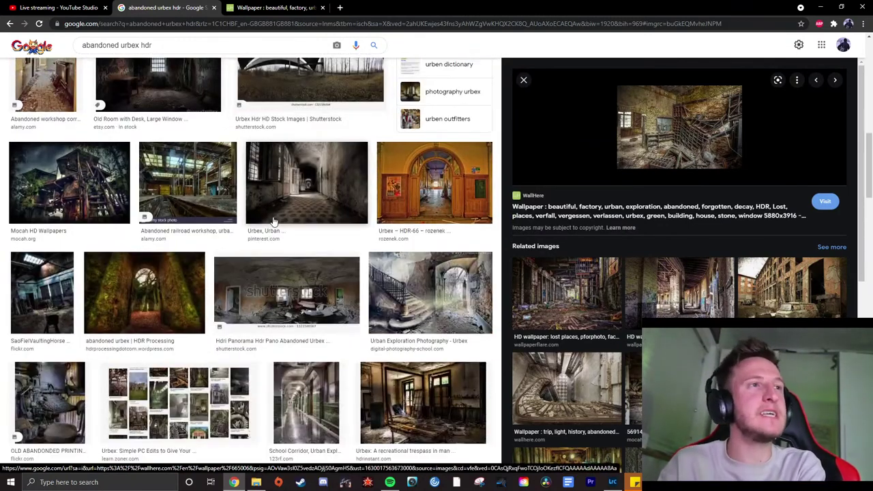
scroll(327, 262, down, 1)
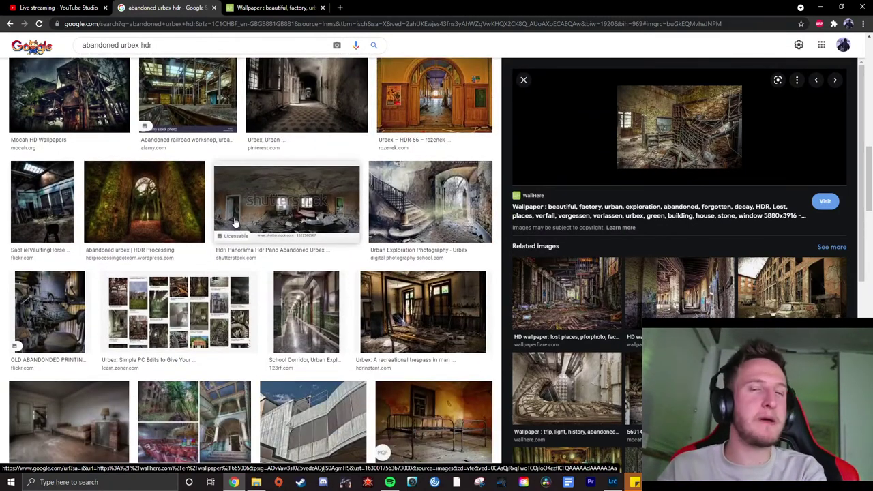
scroll(261, 218, down, 3)
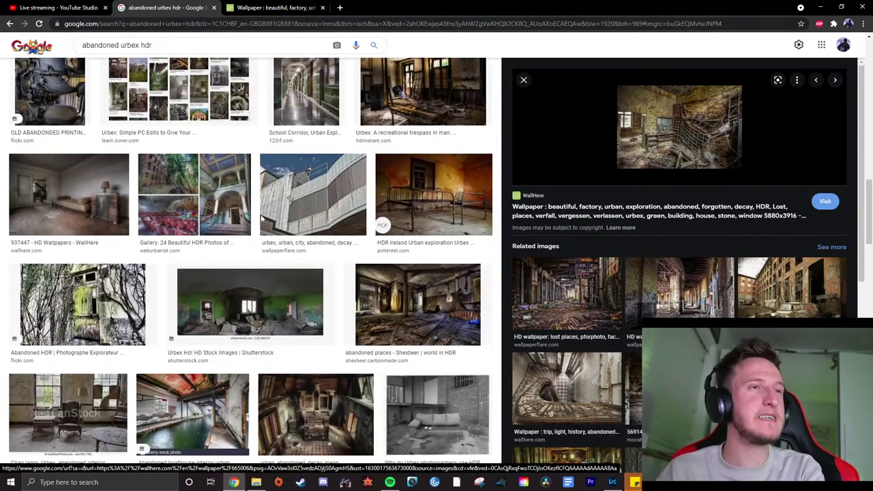
scroll(259, 213, down, 3)
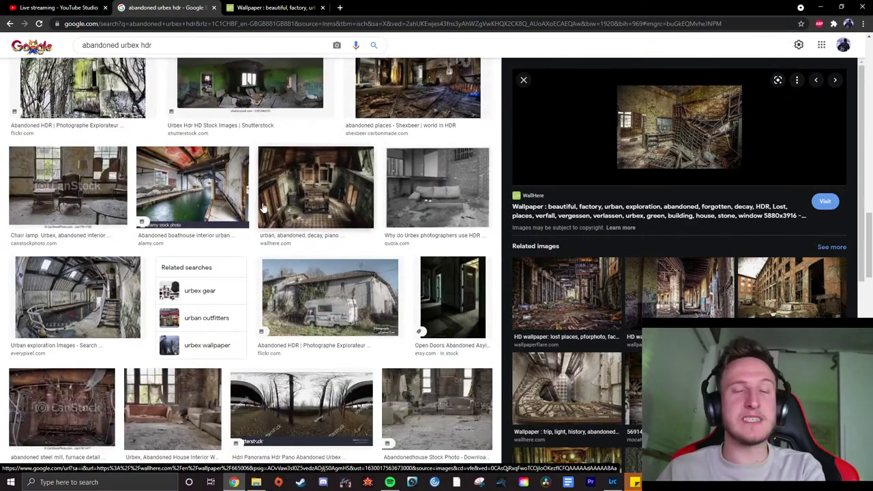
scroll(259, 209, up, 1)
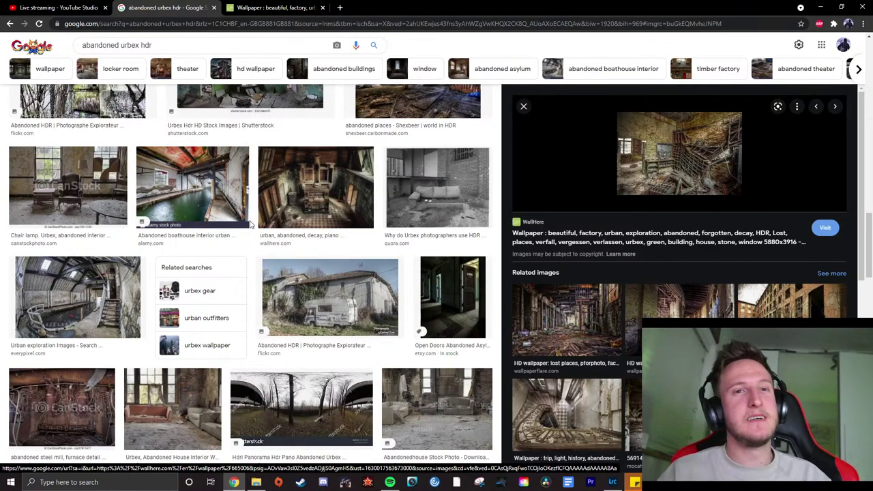
scroll(250, 225, down, 3)
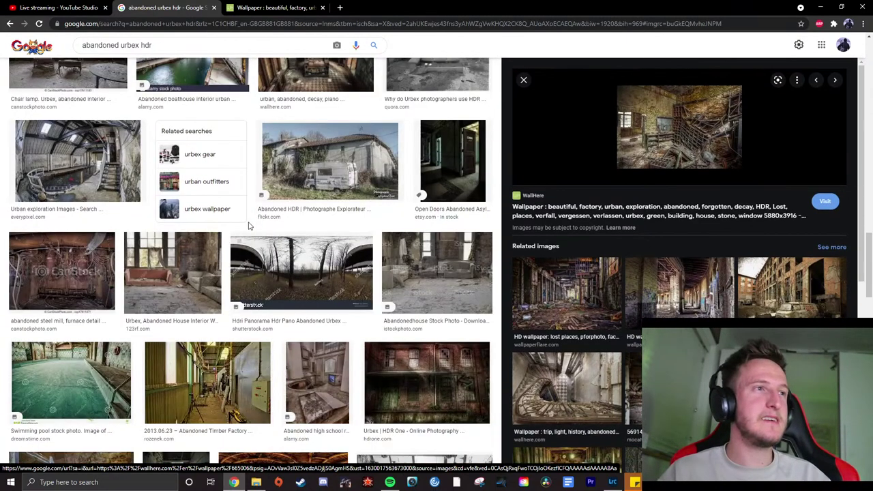
scroll(250, 225, down, 3)
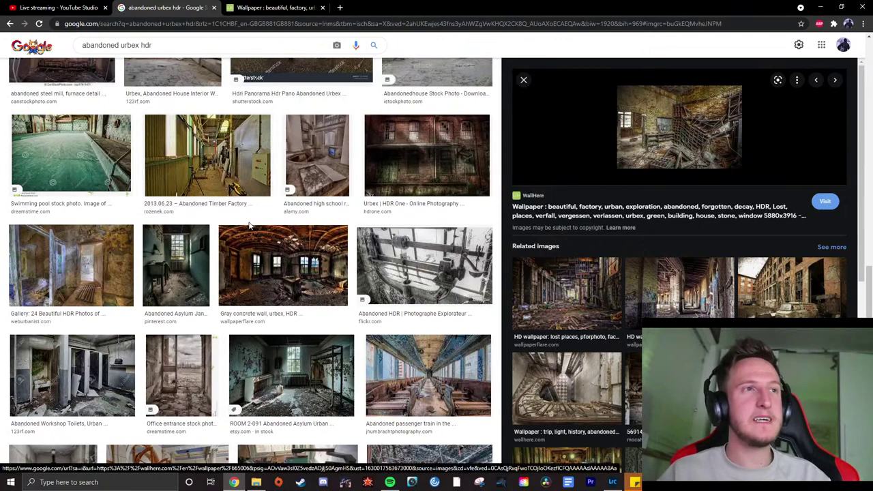
scroll(250, 225, down, 3)
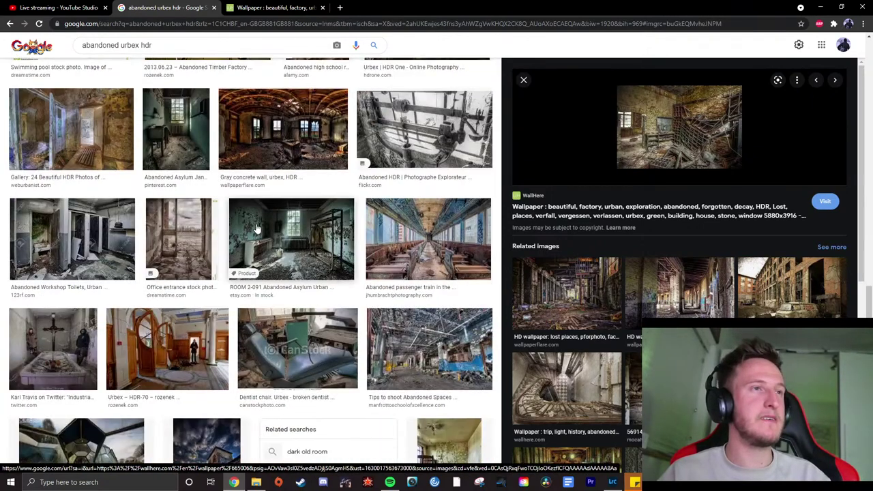
scroll(251, 225, down, 1)
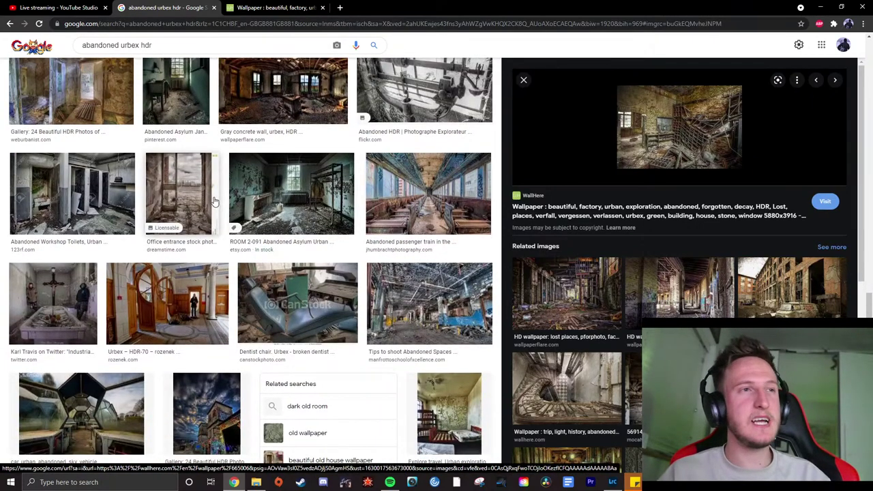
Show the collapsed-shelving photo page, move the browser aside, and open the porch interior HDR photo full view in Lightroom Classic for comparison
click(294, 6)
drag(474, 7, 872, 28)
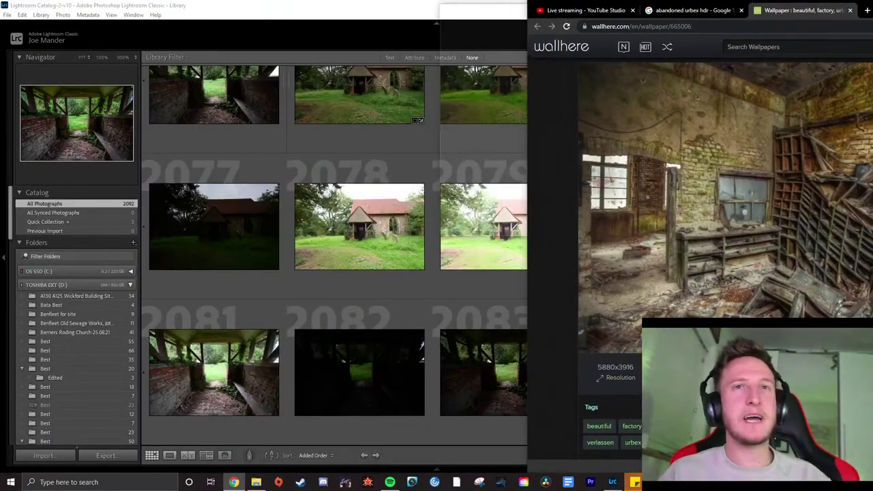
click(655, 218)
double_click(641, 235)
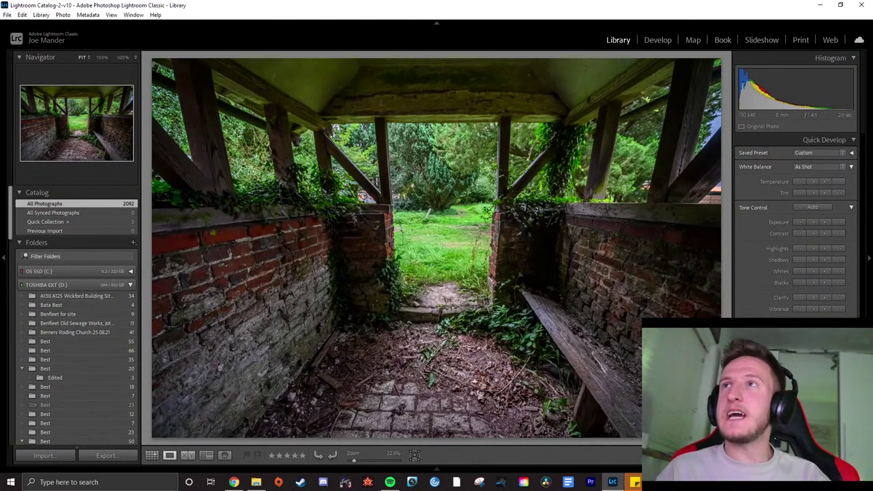
key(alt+Tab)
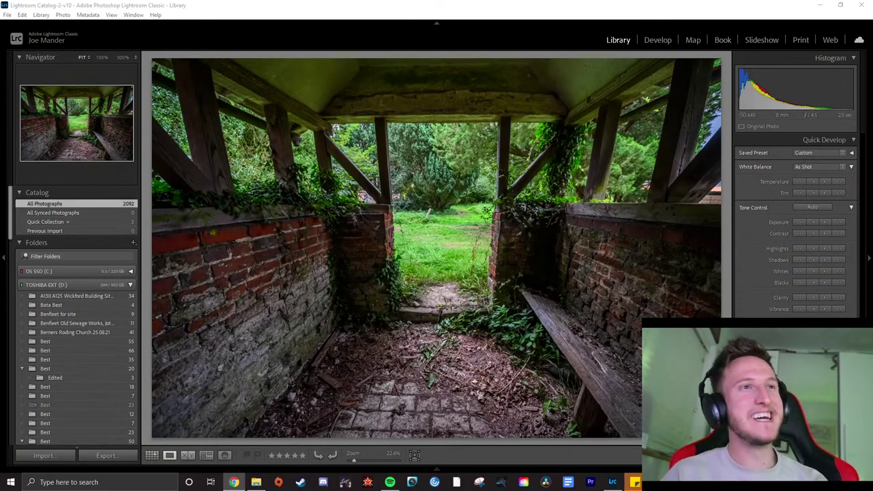
Return to the thumbnail grid and look through the porch interior and church exterior bracketed exposures, checking the brightest church frame
click(151, 456)
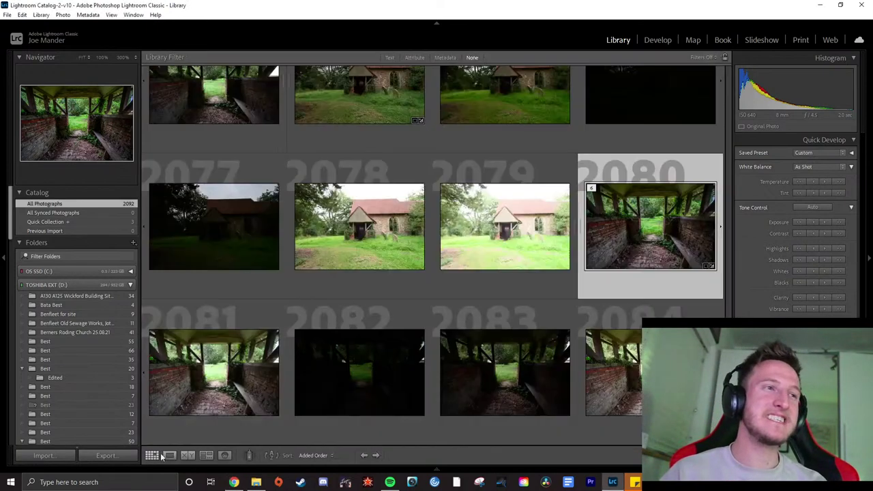
scroll(481, 313, up, 2)
scroll(471, 310, down, 4)
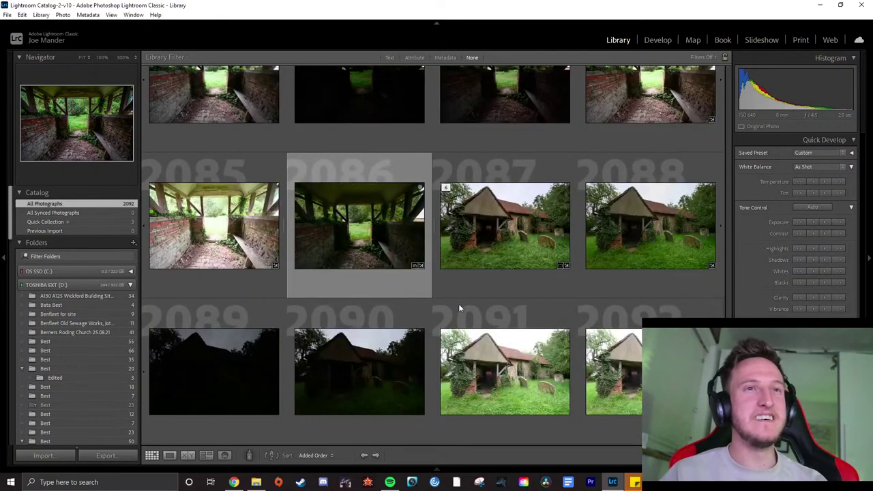
scroll(458, 304, up, 2)
scroll(460, 305, up, 1)
scroll(459, 307, down, 1)
click(523, 198)
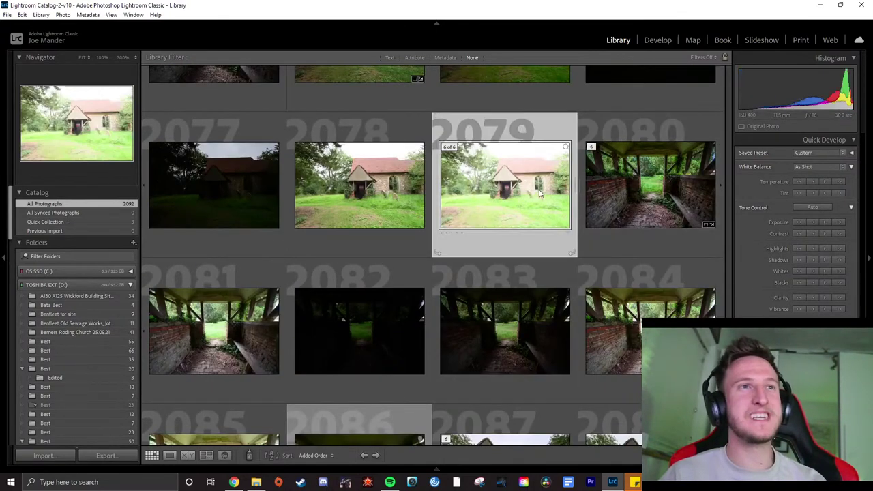
Look back through the older catalog photos as far as the chimney and industrial shots, ending at the church porch photos
scroll(516, 239, up, 5)
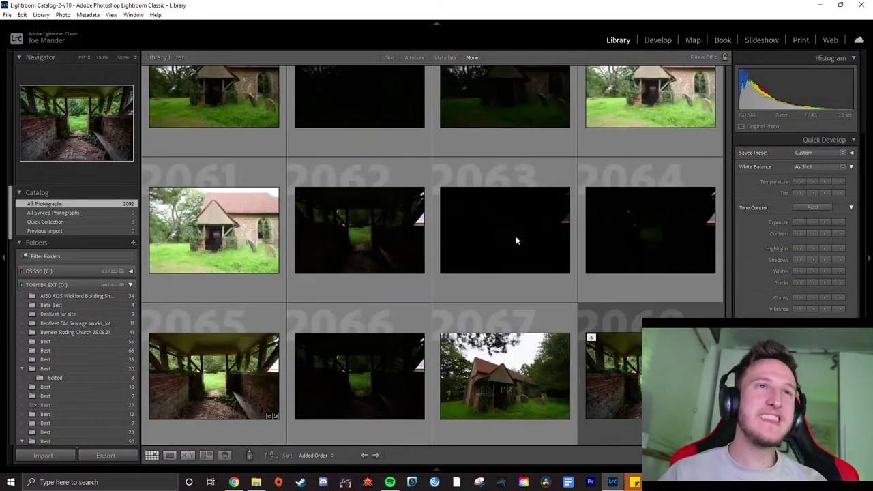
scroll(516, 236, up, 3)
scroll(516, 236, down, 1)
scroll(512, 246, up, 3)
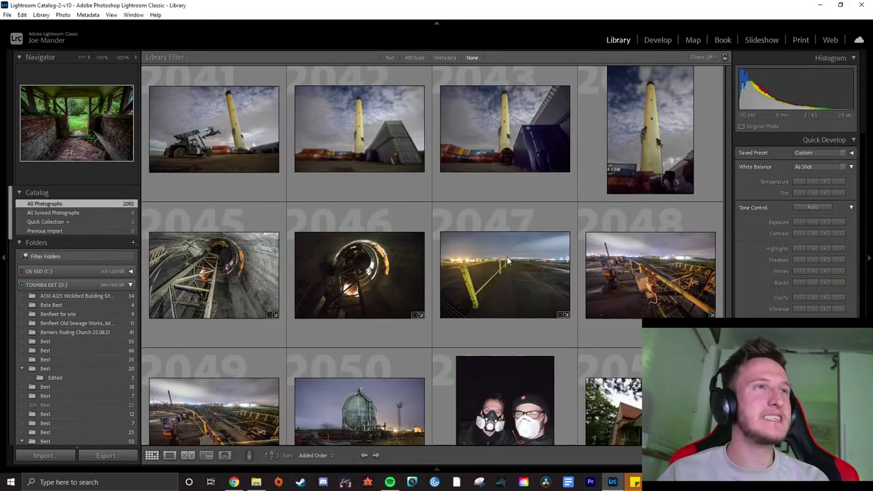
scroll(507, 258, up, 1)
scroll(507, 258, down, 6)
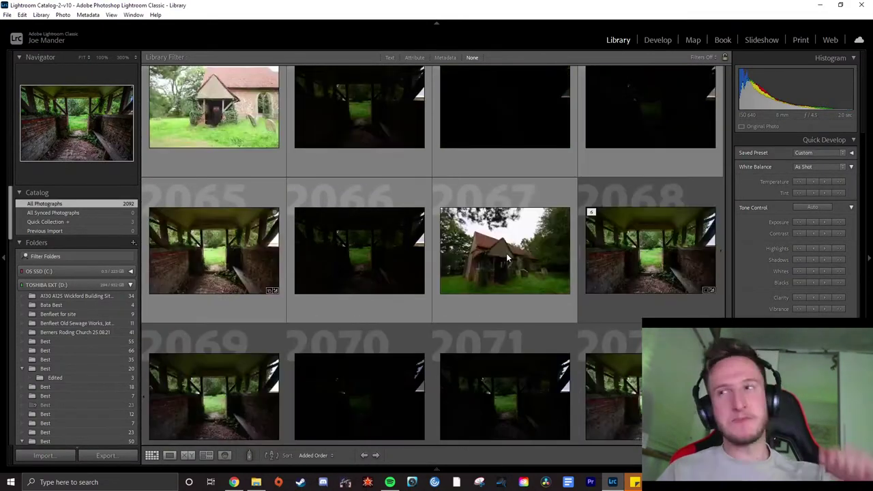
Compare the dark, normal and bright frames in the porch interior and church exterior stacks with their merged HDR photos
scroll(506, 253, down, 3)
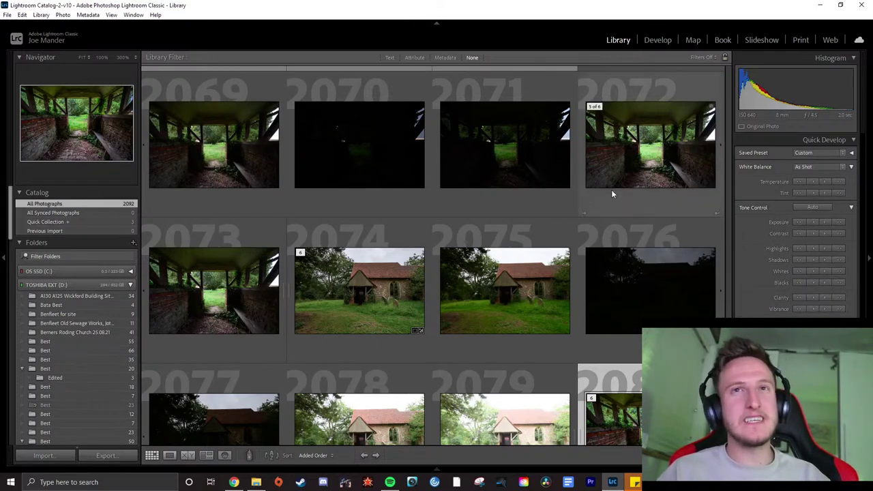
scroll(588, 217, up, 6)
scroll(588, 217, down, 3)
scroll(586, 217, down, 6)
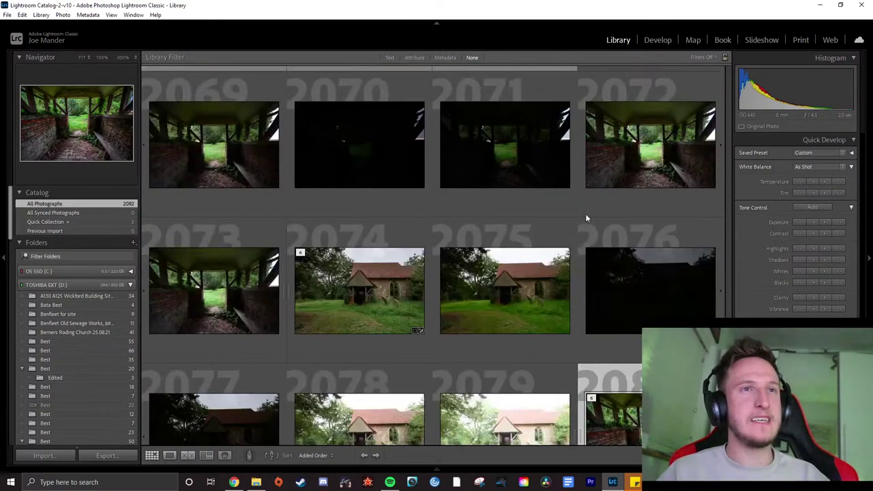
scroll(585, 217, up, 2)
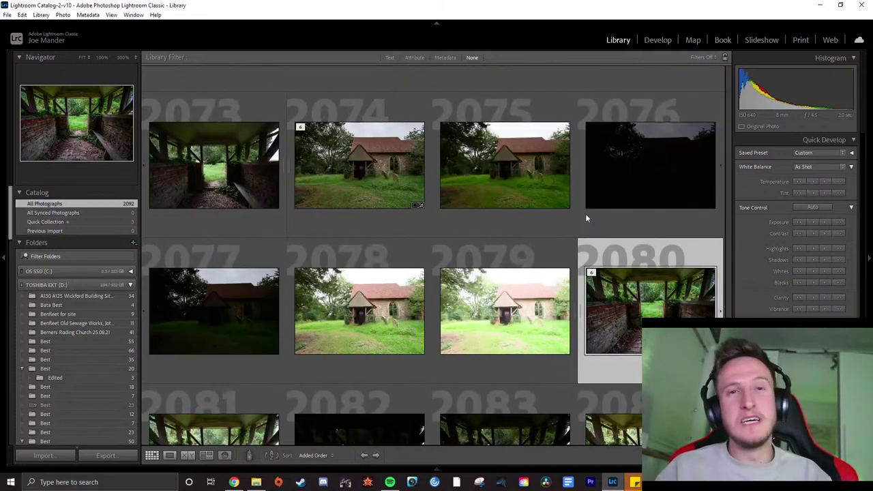
scroll(586, 217, up, 4)
scroll(620, 287, down, 2)
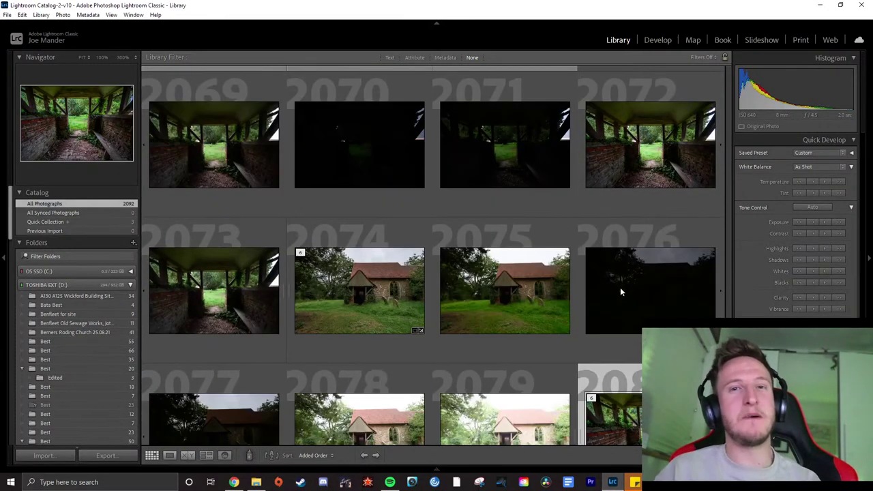
scroll(620, 292, up, 2)
scroll(550, 286, down, 2)
scroll(549, 285, up, 2)
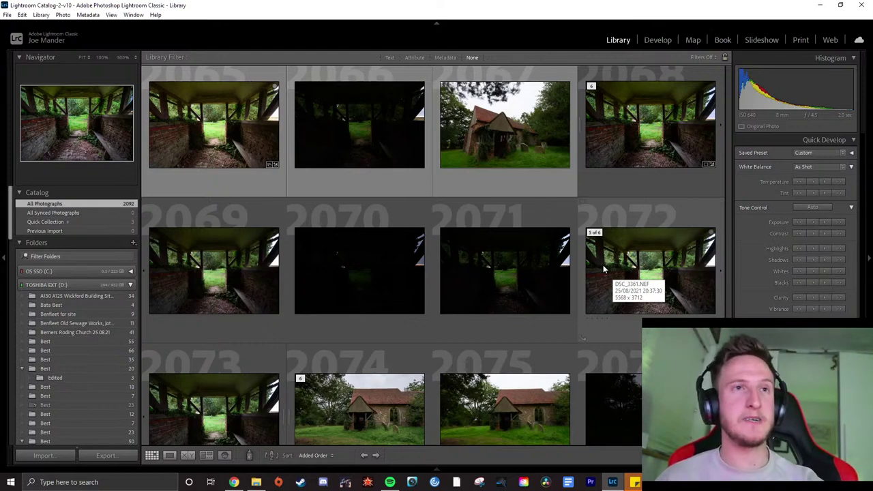
Select the merged HDR photo of the church exterior with gravestones and go back to the earlier porch interior exposures
scroll(638, 245, down, 3)
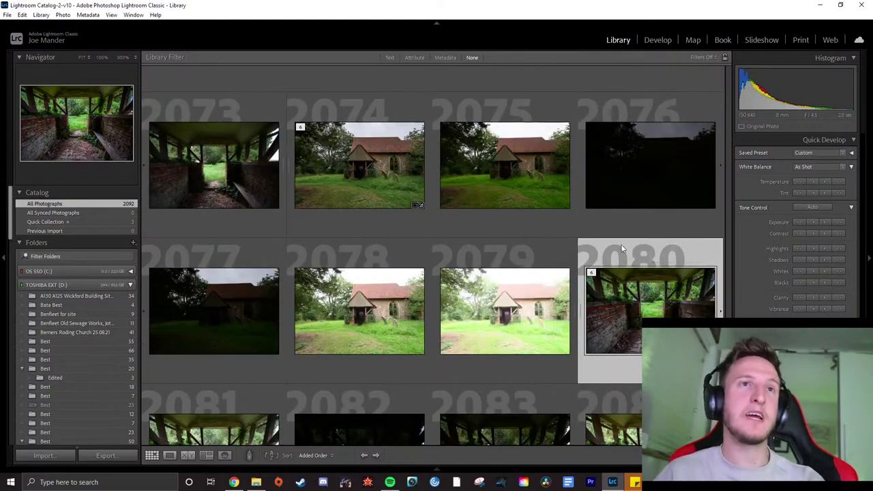
scroll(620, 242, down, 4)
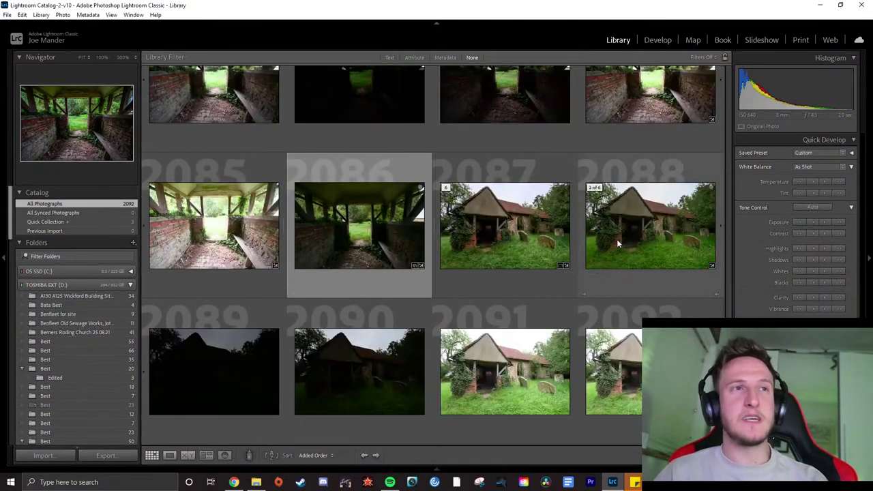
click(528, 225)
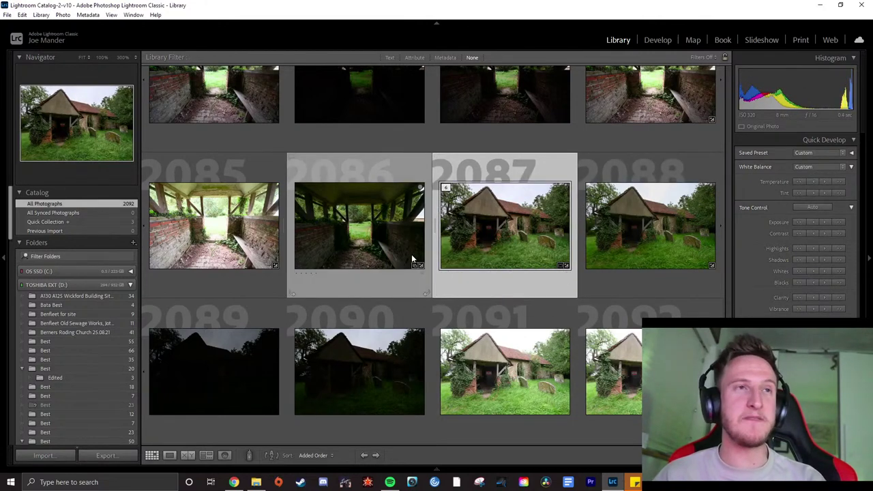
scroll(411, 239, up, 4)
scroll(410, 244, up, 8)
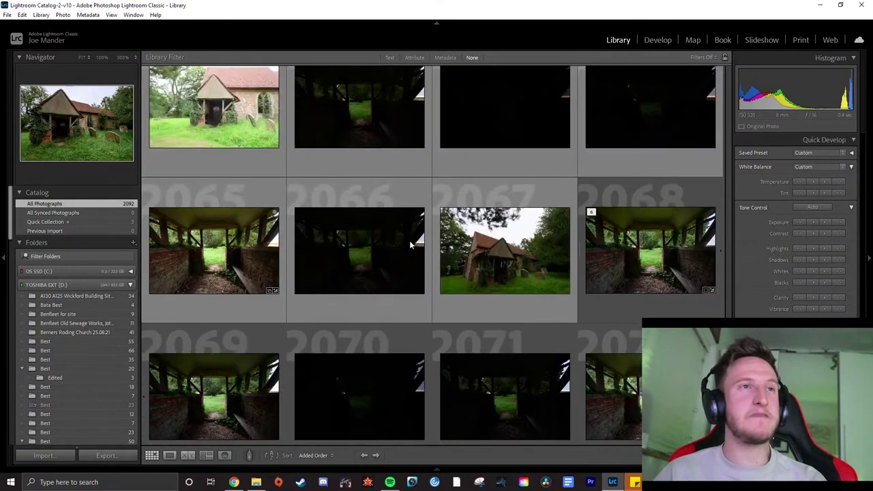